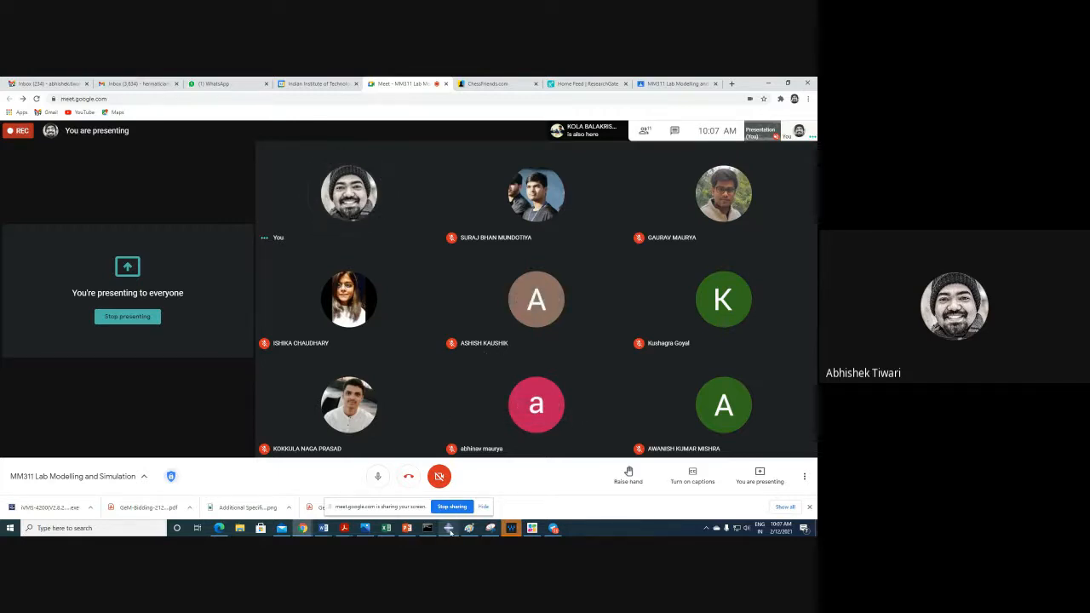
{"action": "mouse_move", "coordinate": [450, 530]}
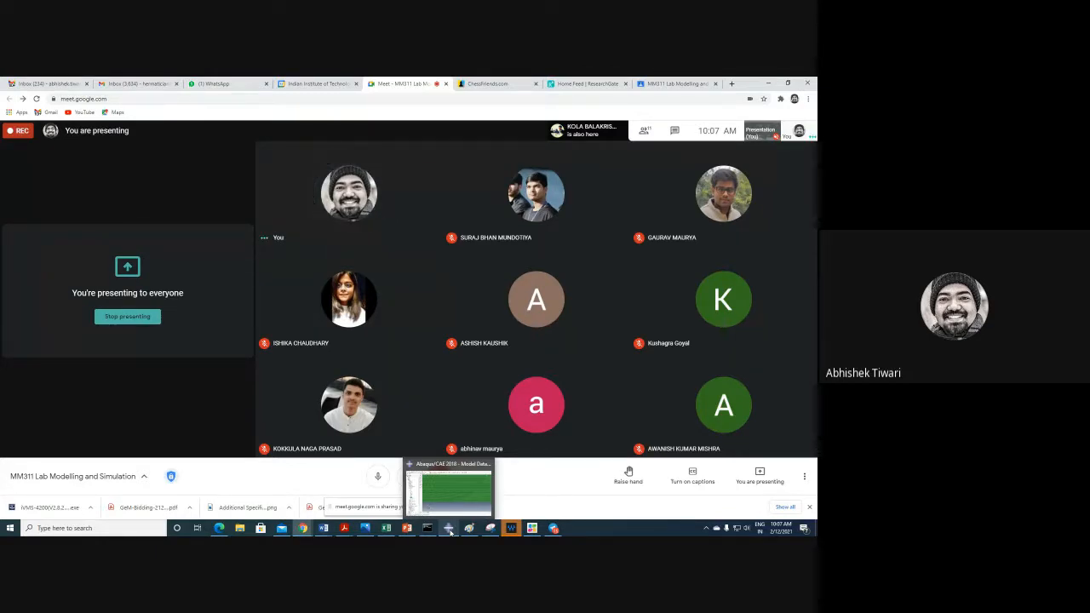
{"action": "left_click", "coordinate": [449, 530]}
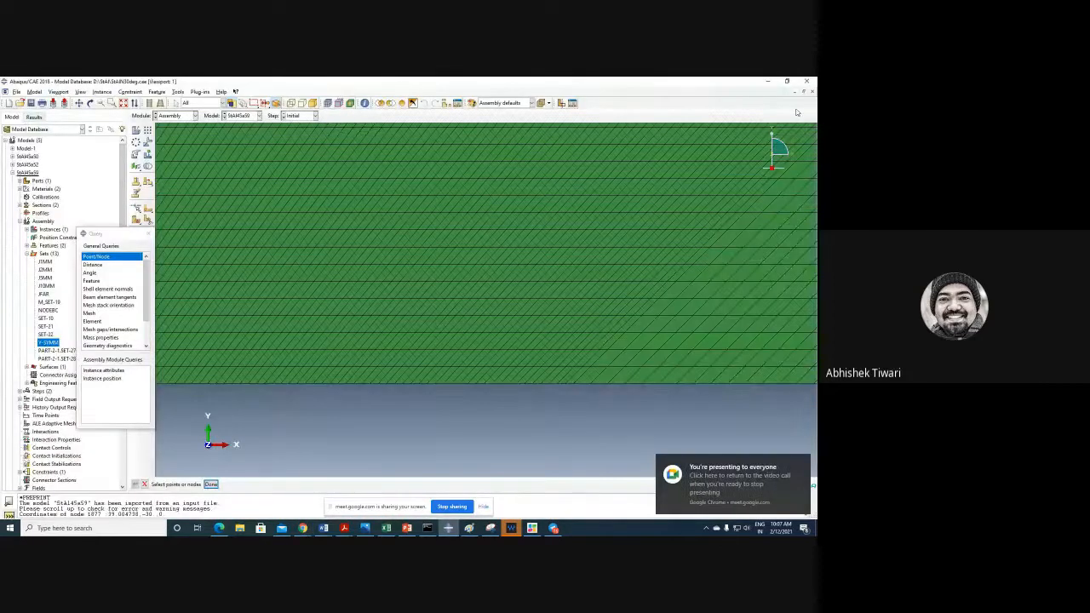
{"action": "left_click", "coordinate": [765, 83]}
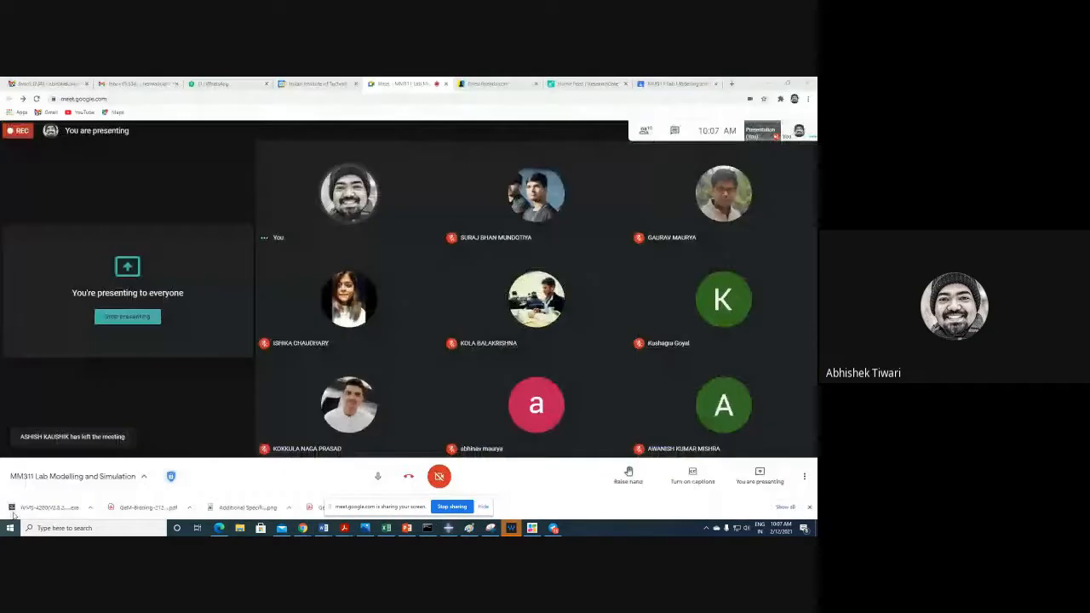
- Launch a new Abaqus/CAE 2018 session and get its console window out of the way
{"action": "left_click", "coordinate": [10, 528]}
{"action": "scroll", "coordinate": [66, 439], "scroll_direction": "down", "scroll_amount": 5}
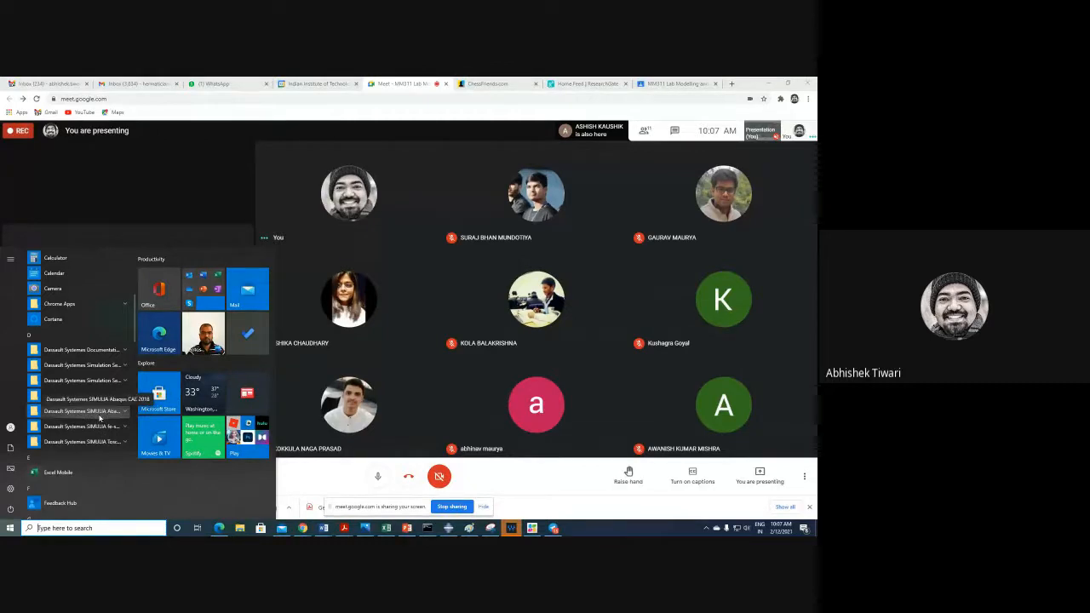
{"action": "left_click", "coordinate": [100, 414]}
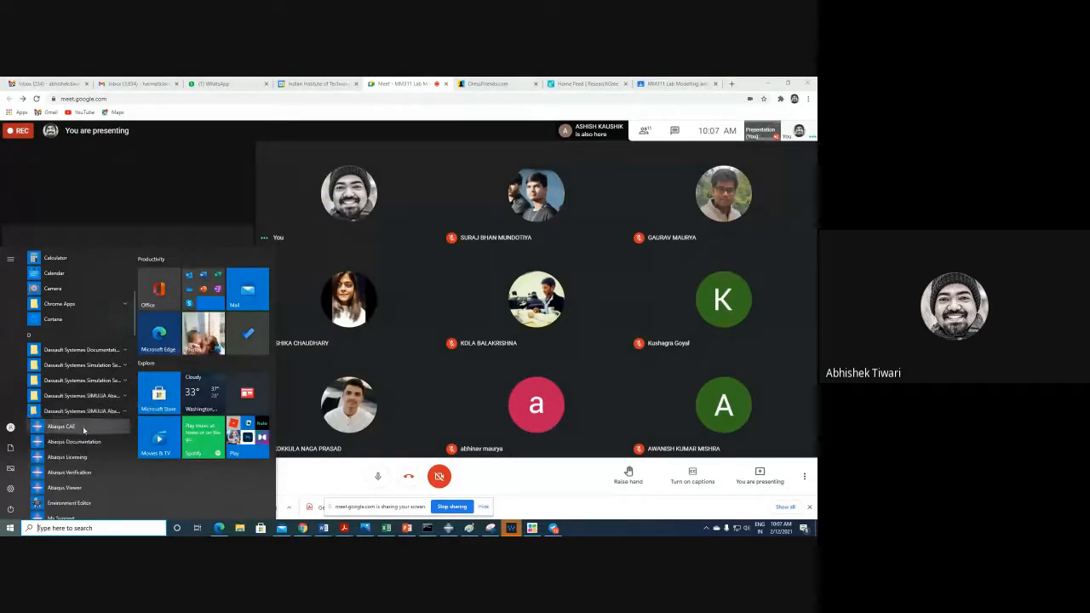
{"action": "left_click", "coordinate": [84, 430]}
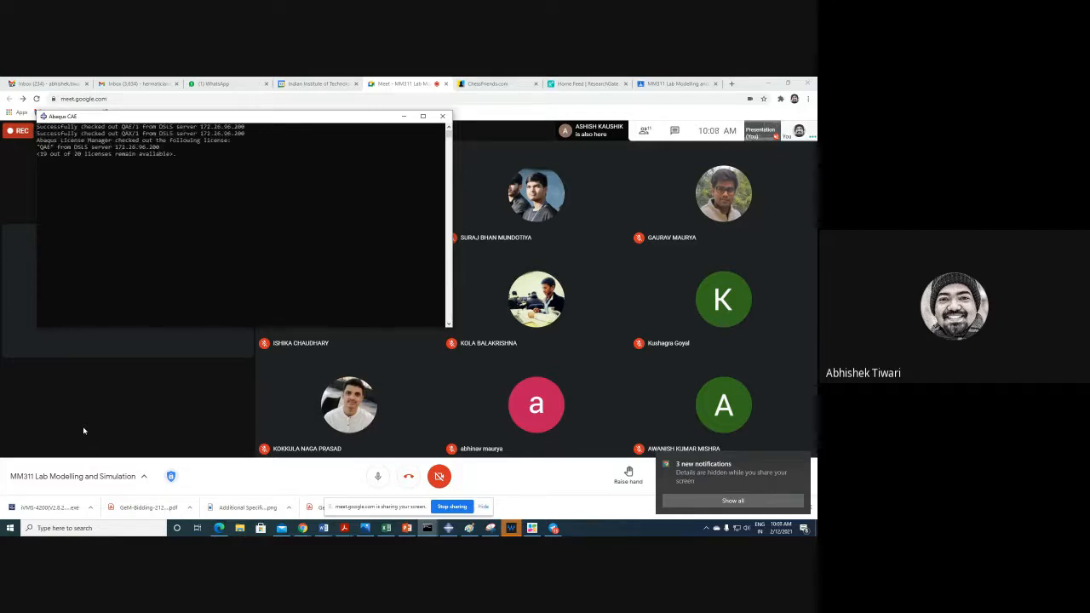
{"action": "left_click", "coordinate": [403, 117]}
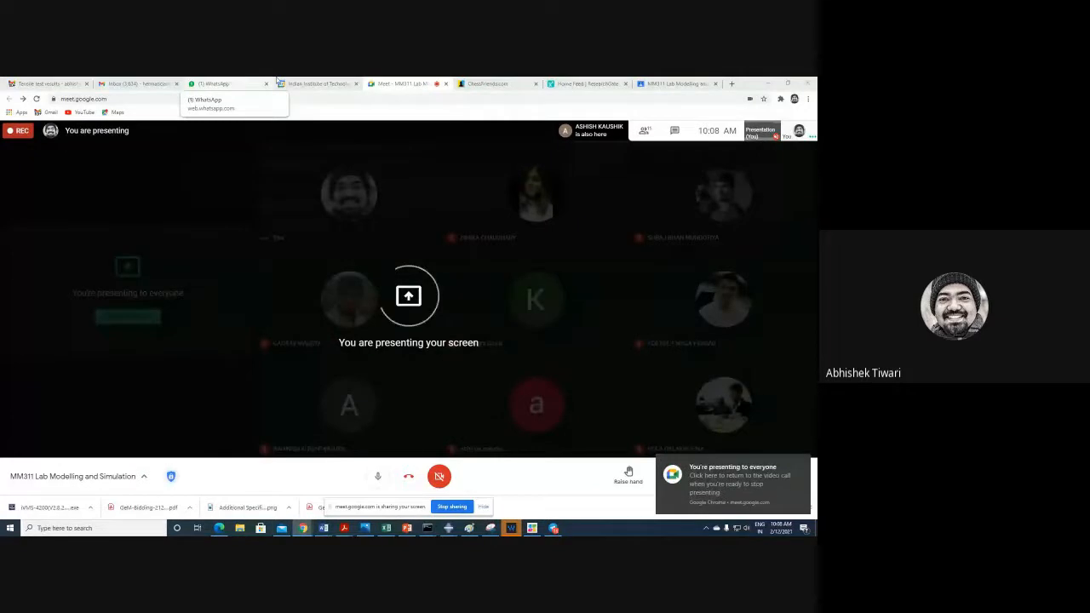
- Switch to the tensile test results e-mail and examine the specimen dimensions and force-length curve in the mm304_ms.xps attachment
{"action": "left_click", "coordinate": [46, 83]}
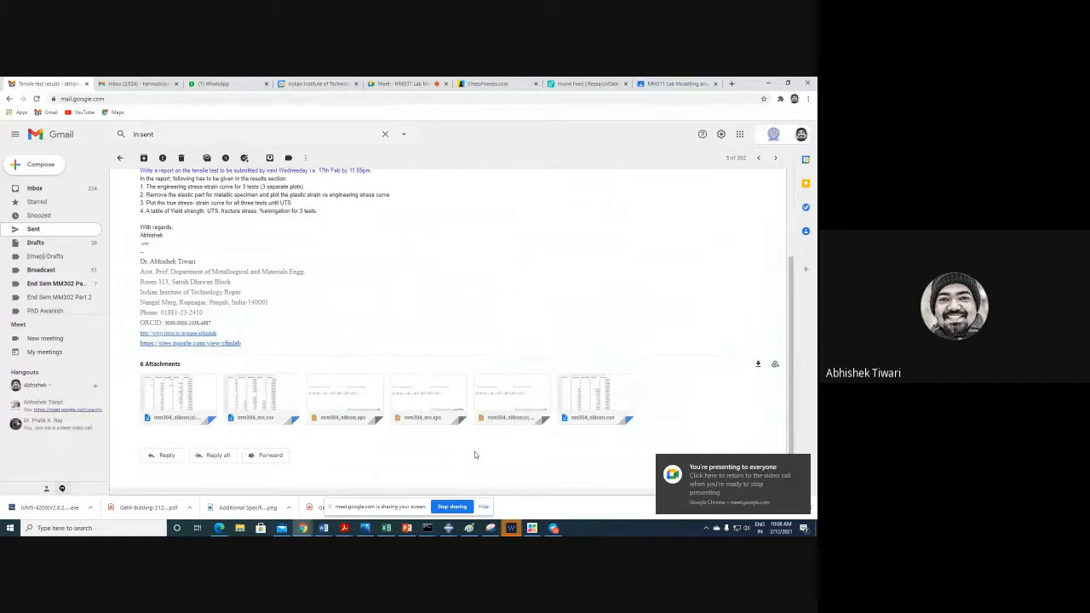
{"action": "left_click", "coordinate": [445, 400]}
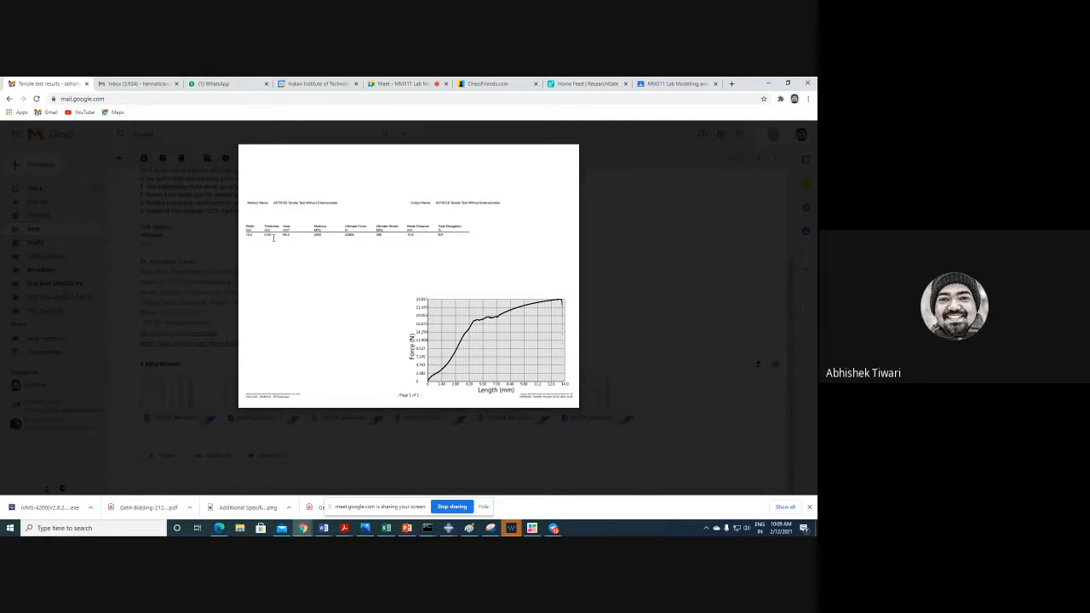
{"action": "left_click", "coordinate": [399, 84]}
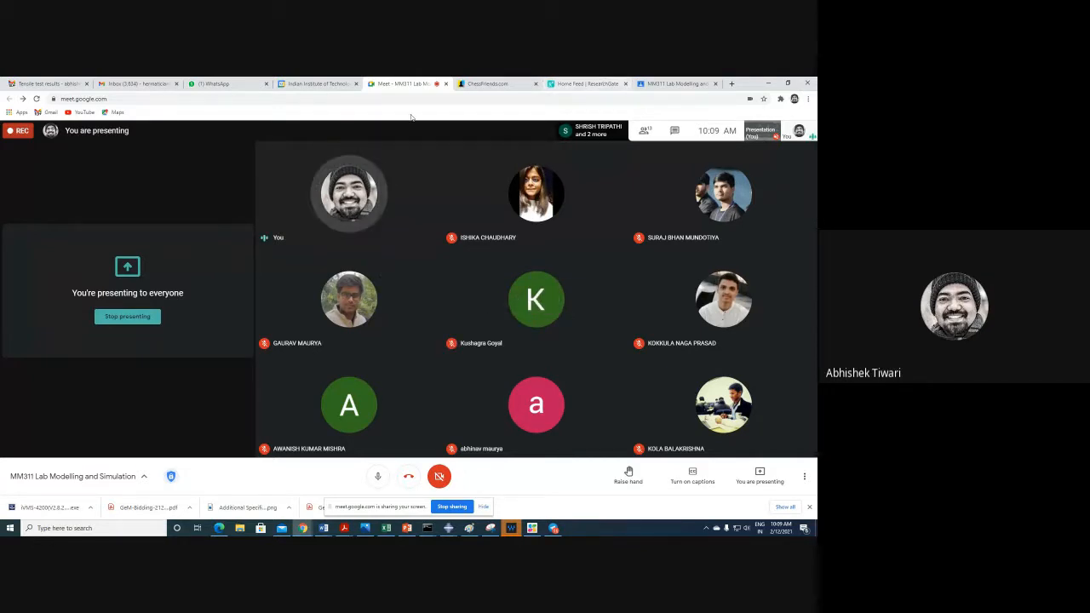
{"action": "left_click", "coordinate": [29, 81]}
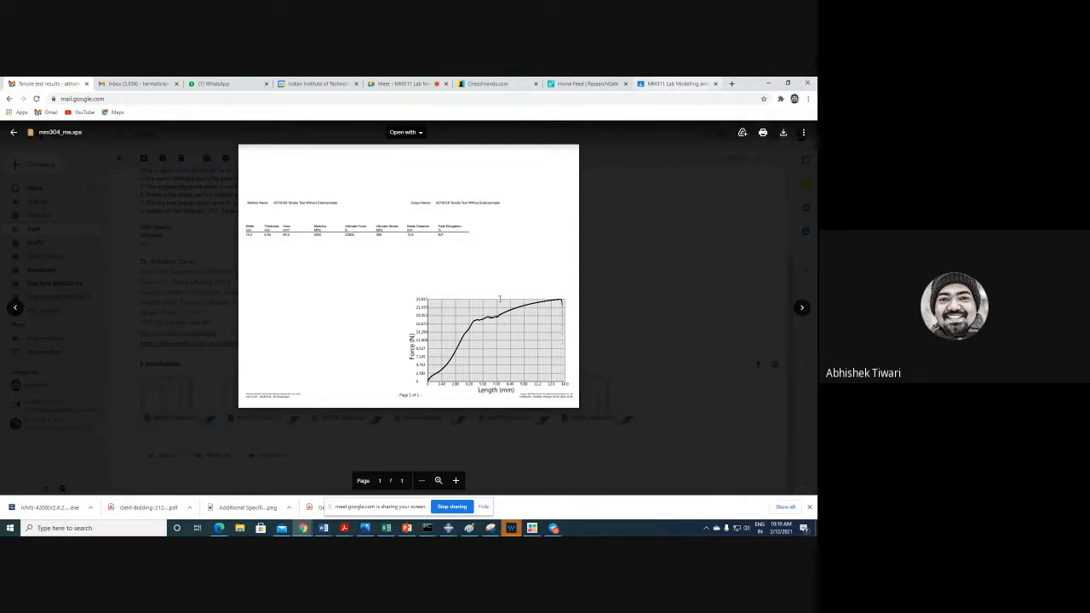
- Switch to the new Abaqus/CAE session and open the recent model database MM311.cae
{"action": "mouse_move", "coordinate": [448, 529]}
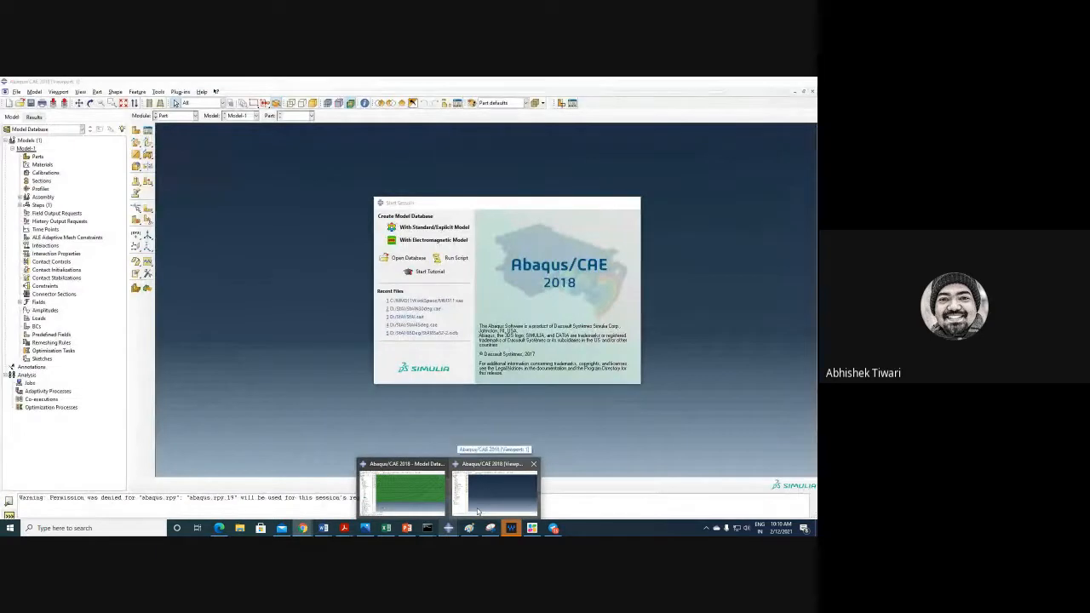
{"action": "left_click", "coordinate": [478, 512]}
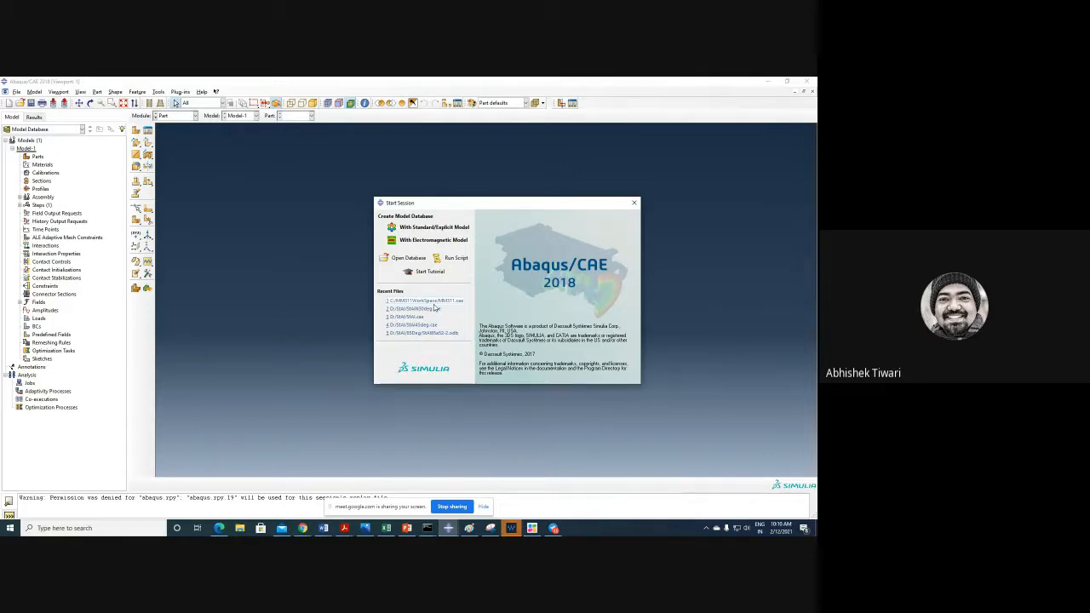
{"action": "left_click", "coordinate": [433, 302]}
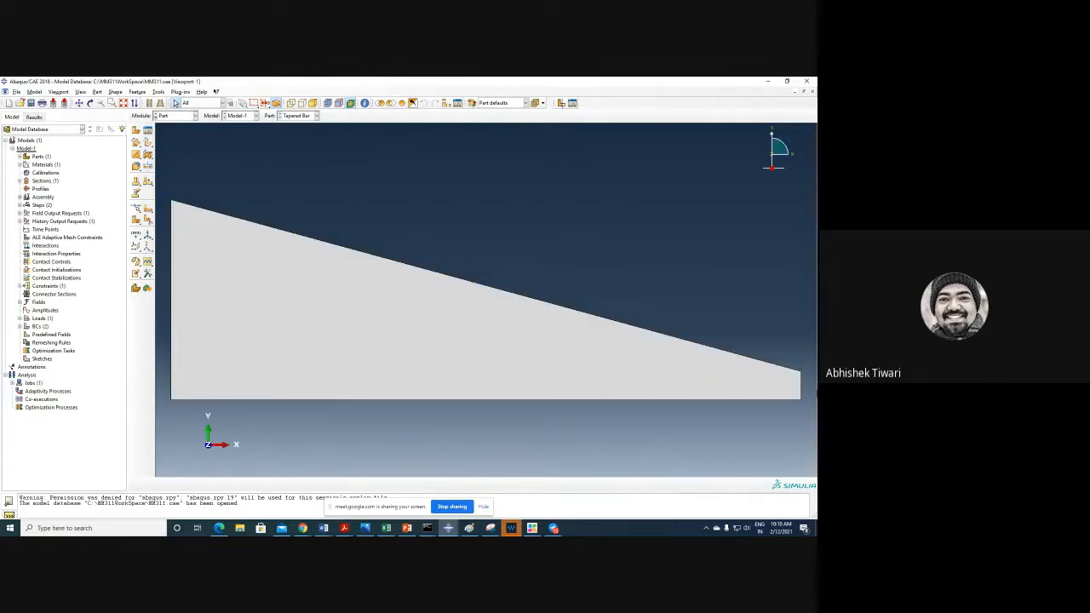
{"action": "left_click", "coordinate": [179, 116]}
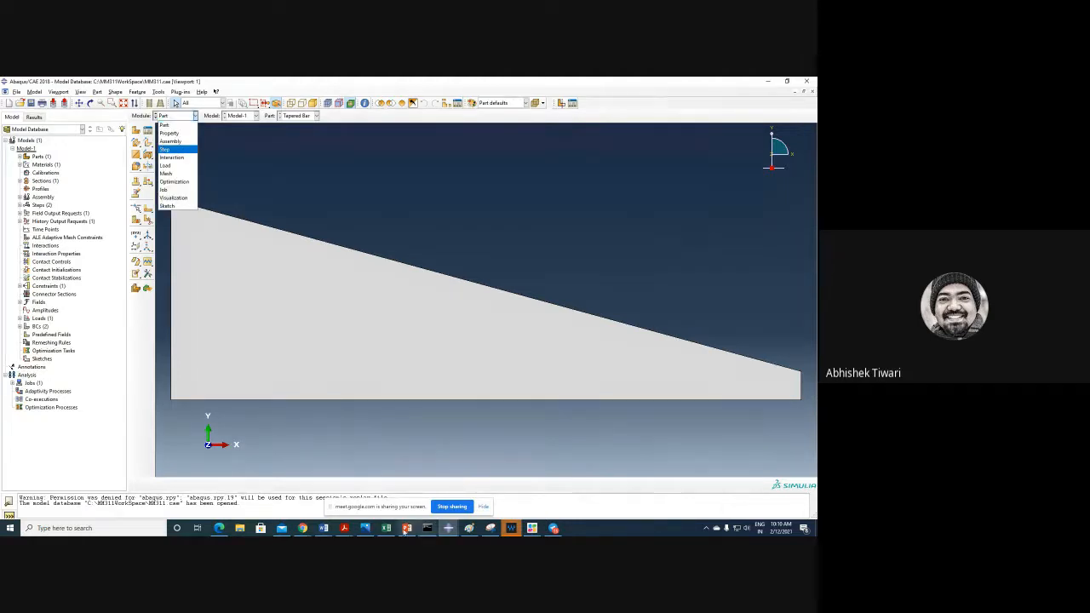
{"action": "left_click", "coordinate": [407, 528]}
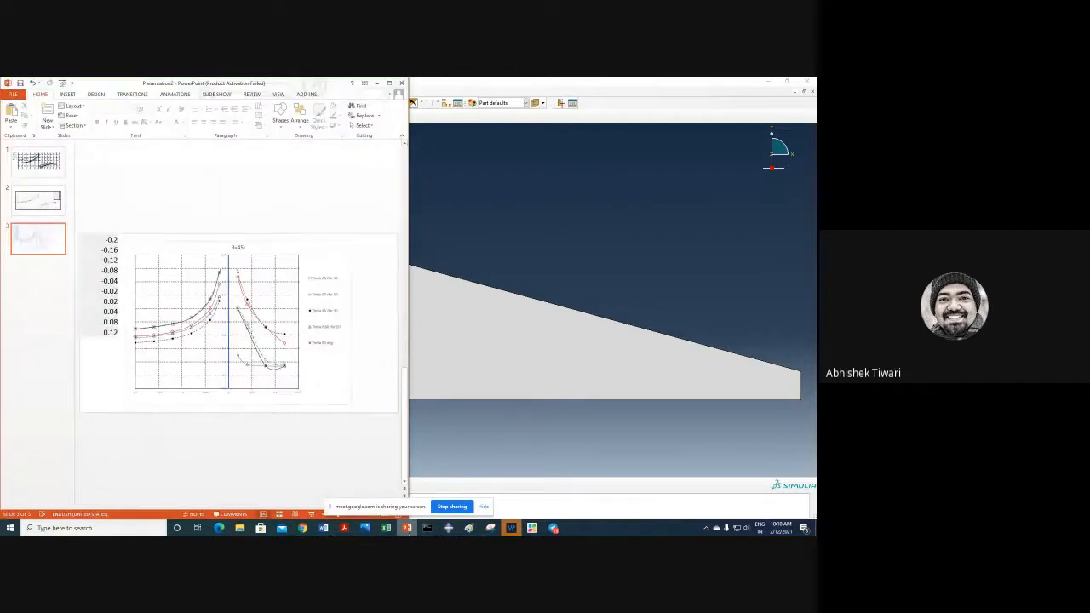
{"action": "left_click", "coordinate": [408, 528]}
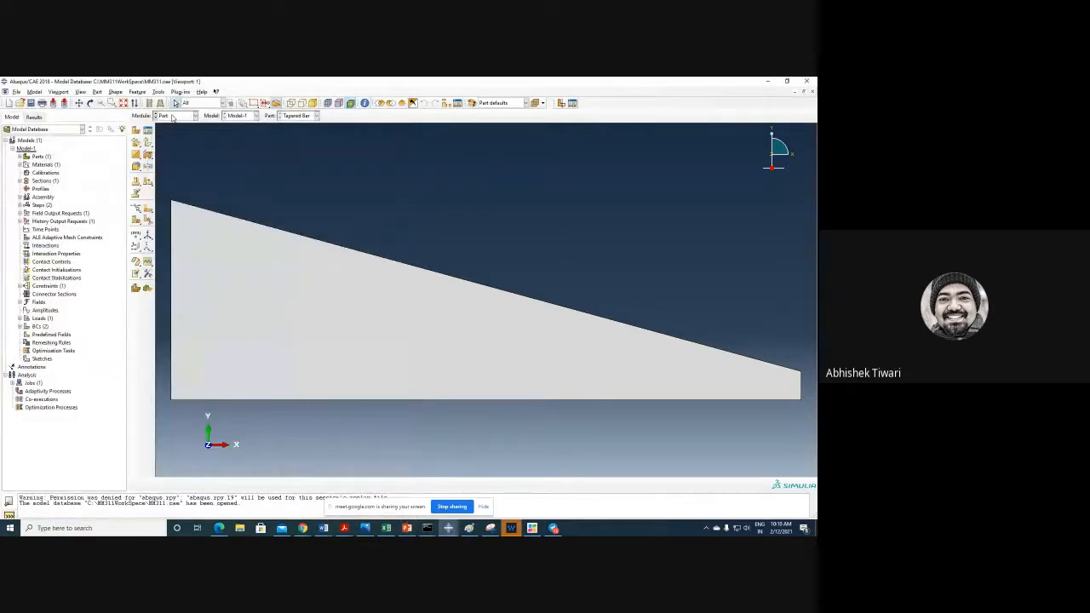
- In the Load module, inspect the definition of the concentrated force Load-1 on the tapered bar and its CF1 component
{"action": "left_click", "coordinate": [173, 118]}
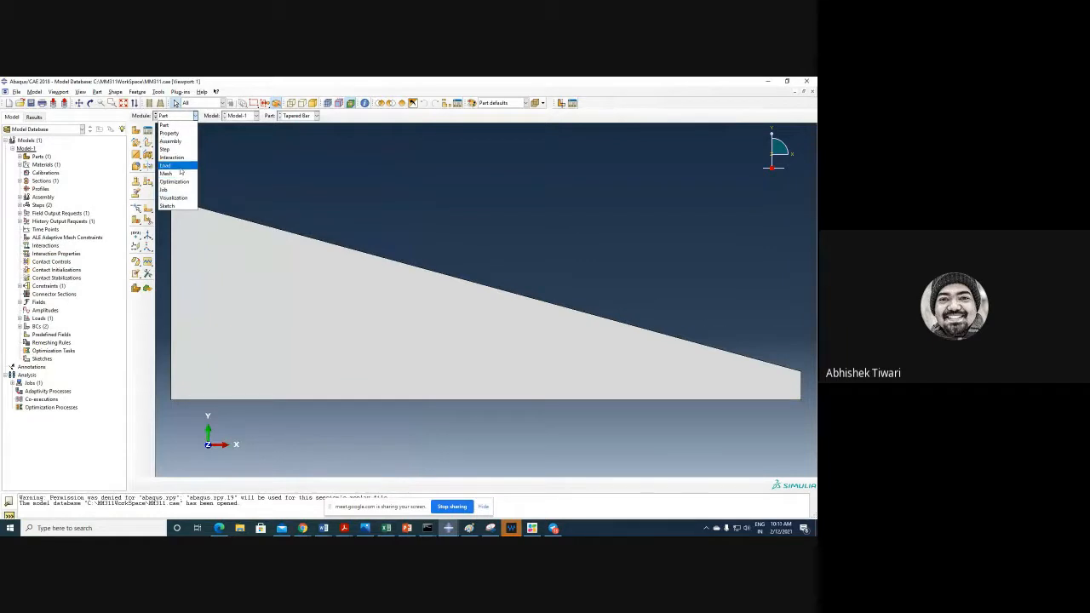
{"action": "left_click", "coordinate": [180, 172]}
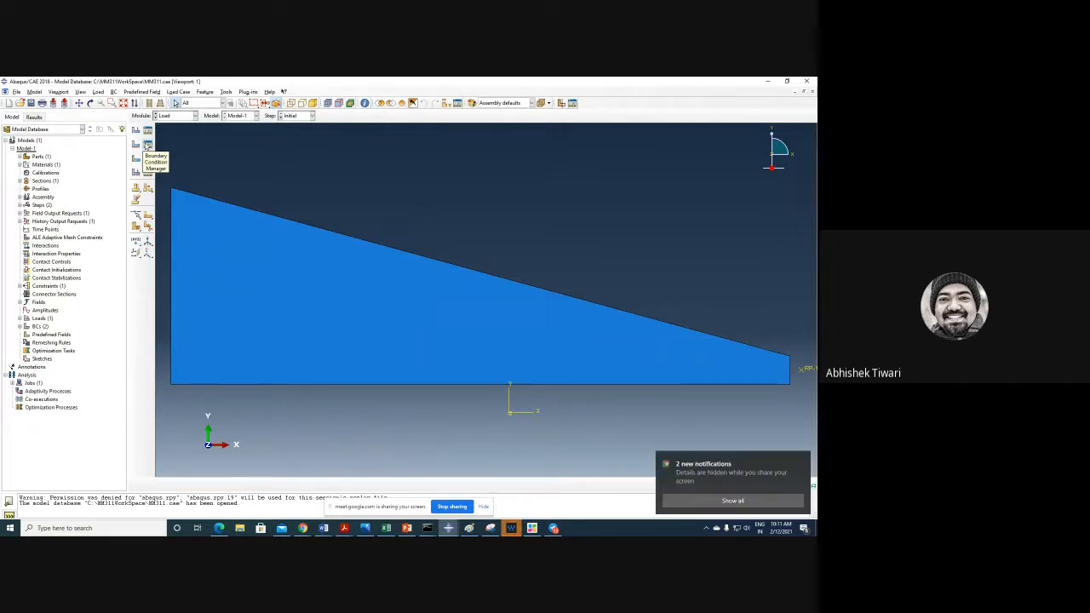
{"action": "left_click", "coordinate": [148, 144]}
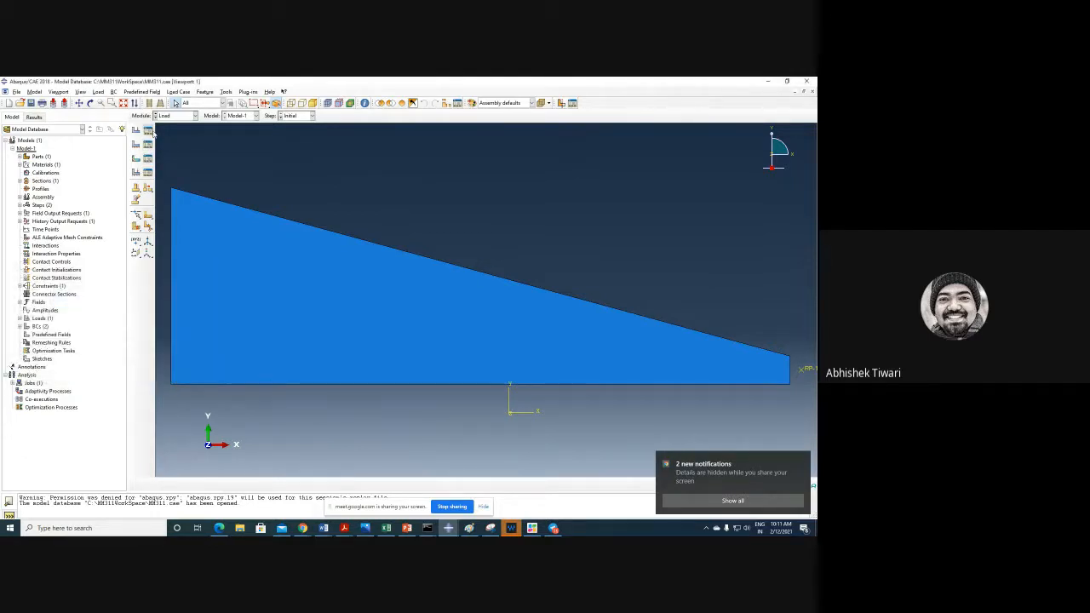
{"action": "left_click", "coordinate": [148, 129]}
{"action": "left_click", "coordinate": [300, 187]}
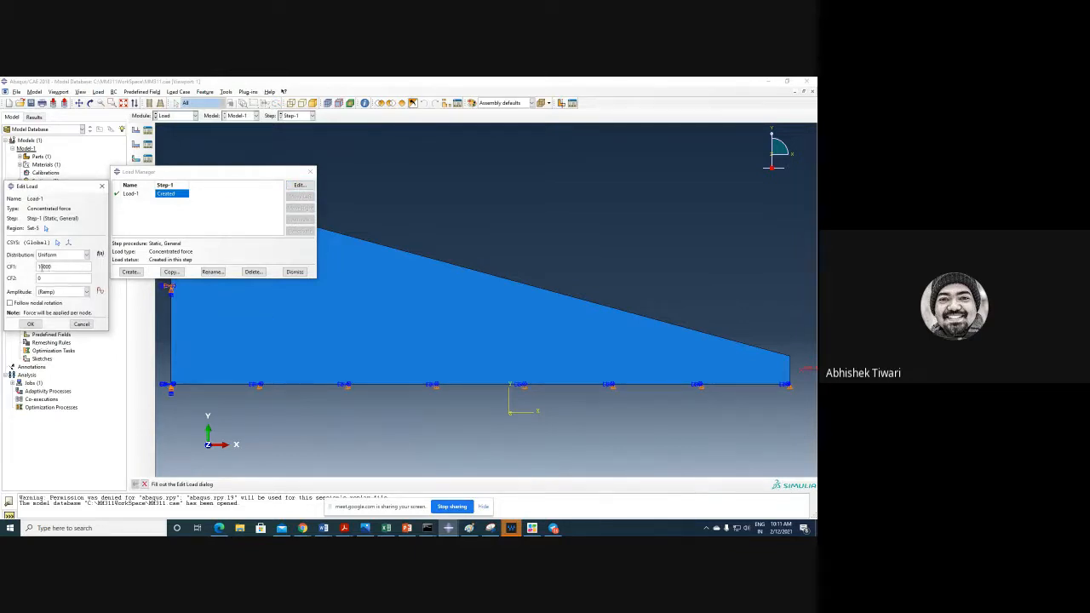
{"action": "left_click_drag", "start_coordinate": [38, 266], "coordinate": [58, 267]}
{"action": "left_click", "coordinate": [30, 325]}
{"action": "left_click", "coordinate": [295, 272]}
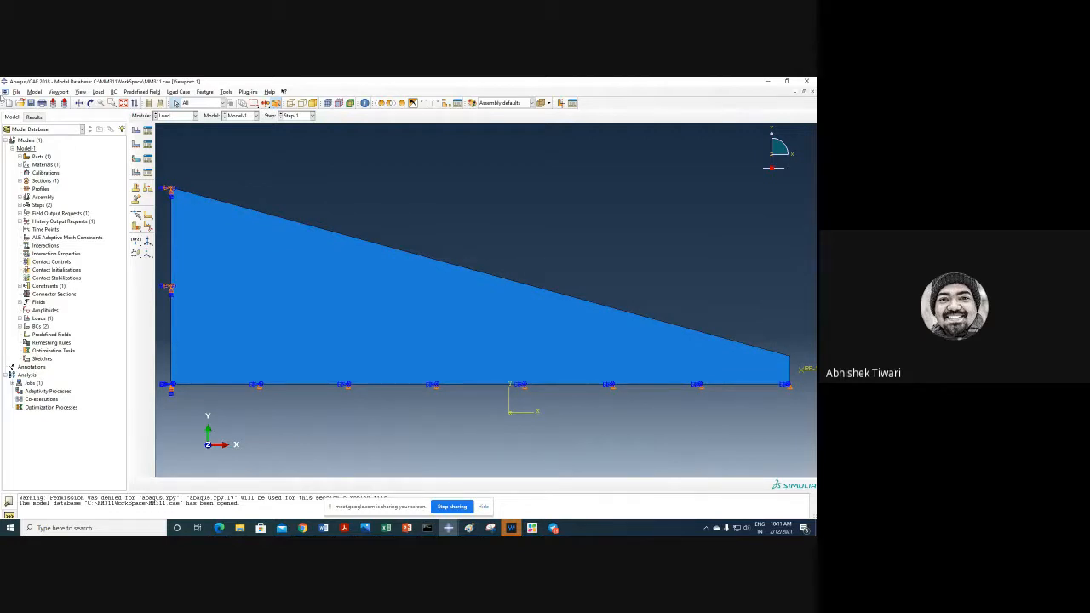
- Create a new model database with a Standard/Explicit model
{"action": "left_click", "coordinate": [12, 149]}
{"action": "left_click", "coordinate": [12, 149]}
{"action": "right_click", "coordinate": [23, 149]}
{"action": "left_click", "coordinate": [17, 94]}
{"action": "left_click", "coordinate": [17, 94]}
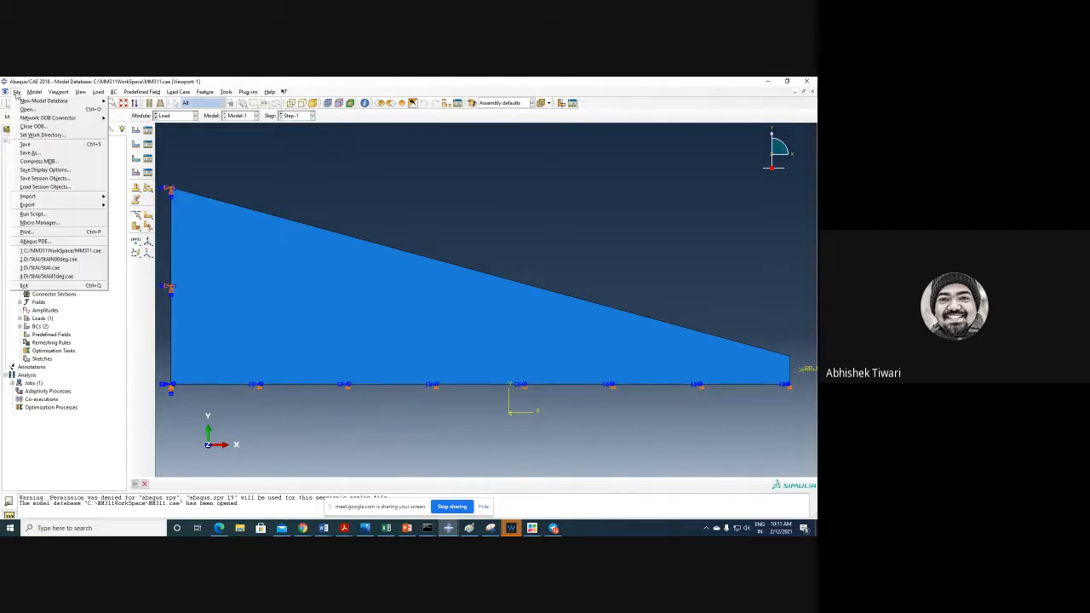
{"action": "left_click", "coordinate": [115, 152]}
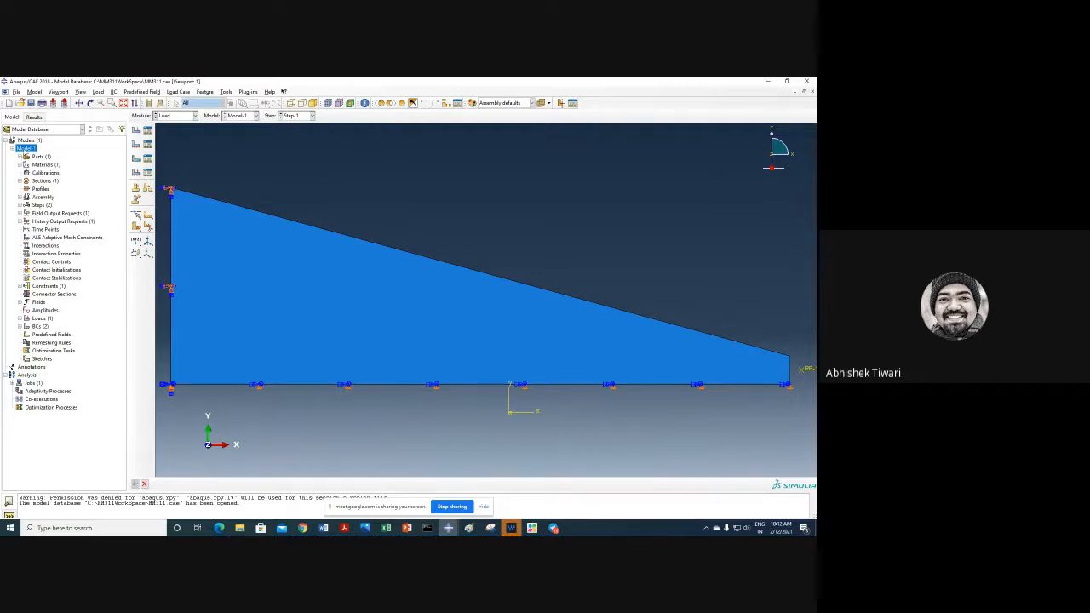
{"action": "left_click", "coordinate": [15, 92]}
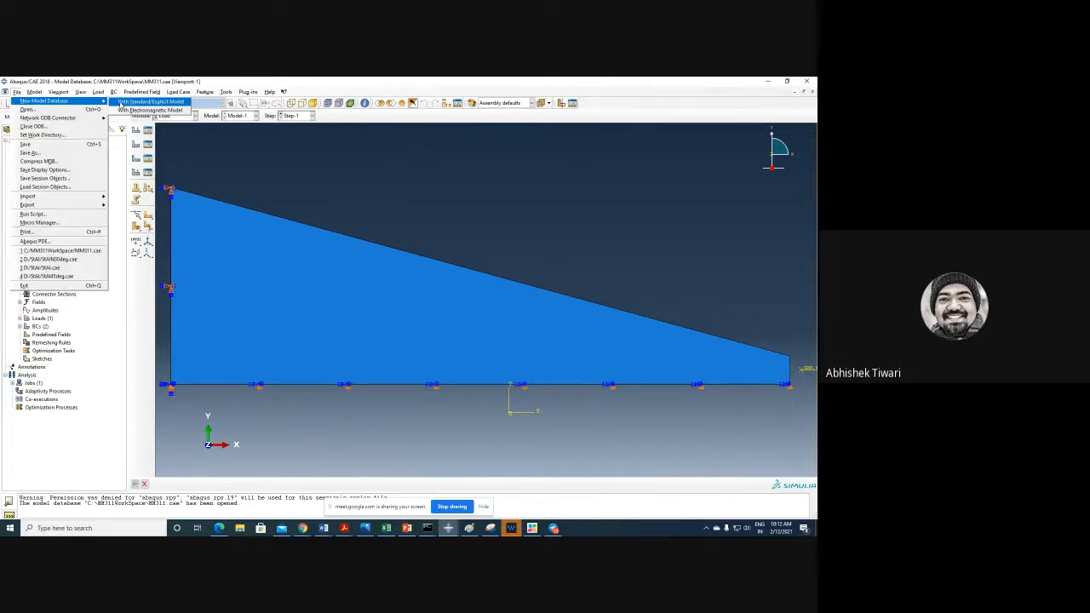
{"action": "left_click", "coordinate": [119, 102]}
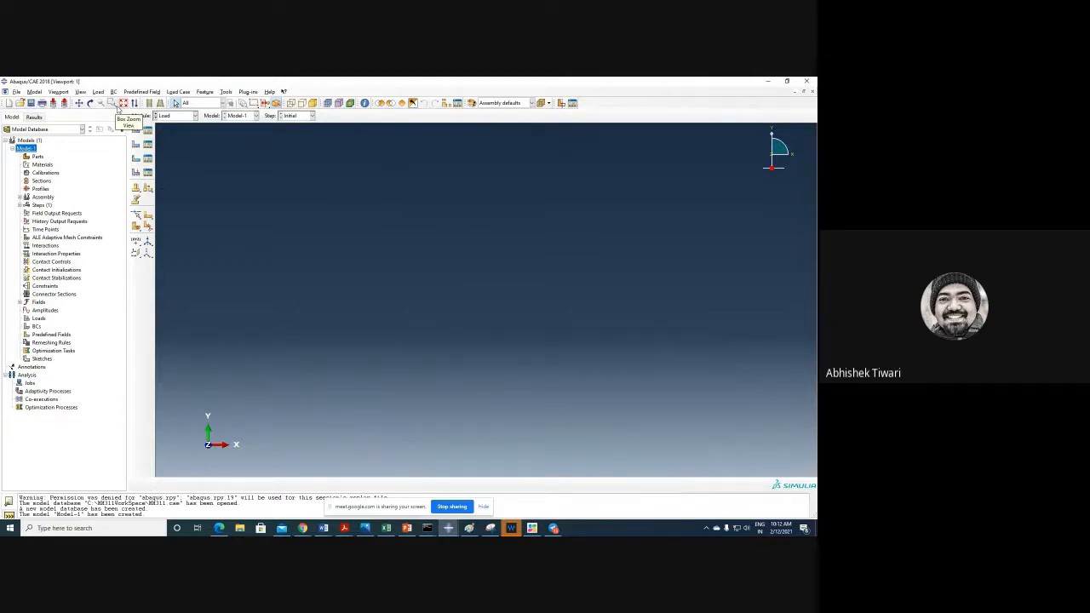
- Create a 2D planar deformable shell part named Tensile_MS with an approximate size of 200
{"action": "double_click", "coordinate": [38, 157]}
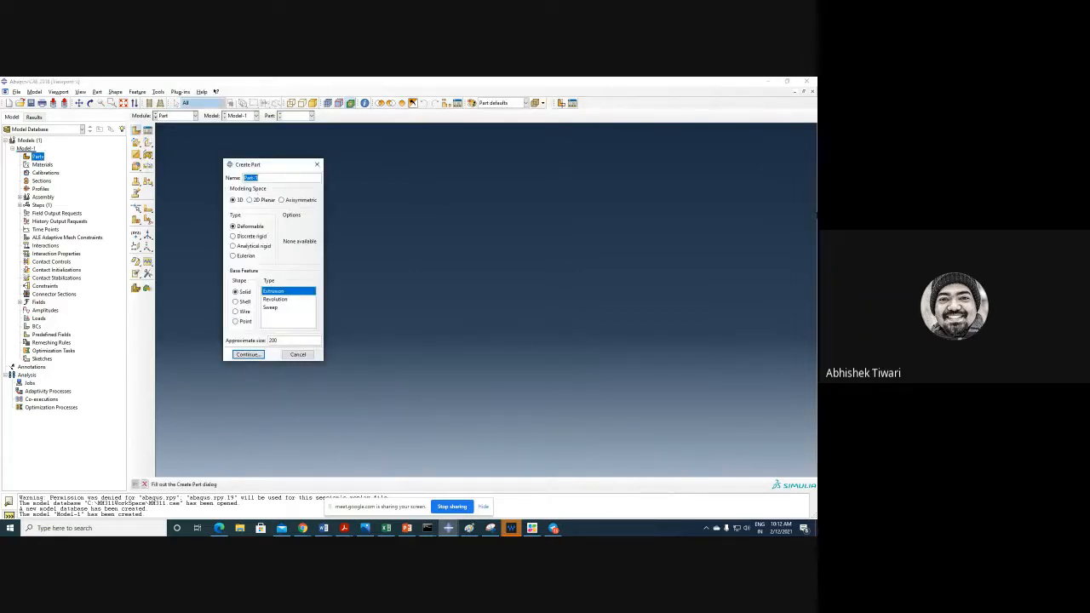
{"action": "type", "text": "Ter"}
{"action": "type", "text": "sile"}
{"action": "type", "text": "_MS"}
{"action": "left_click", "coordinate": [258, 200]}
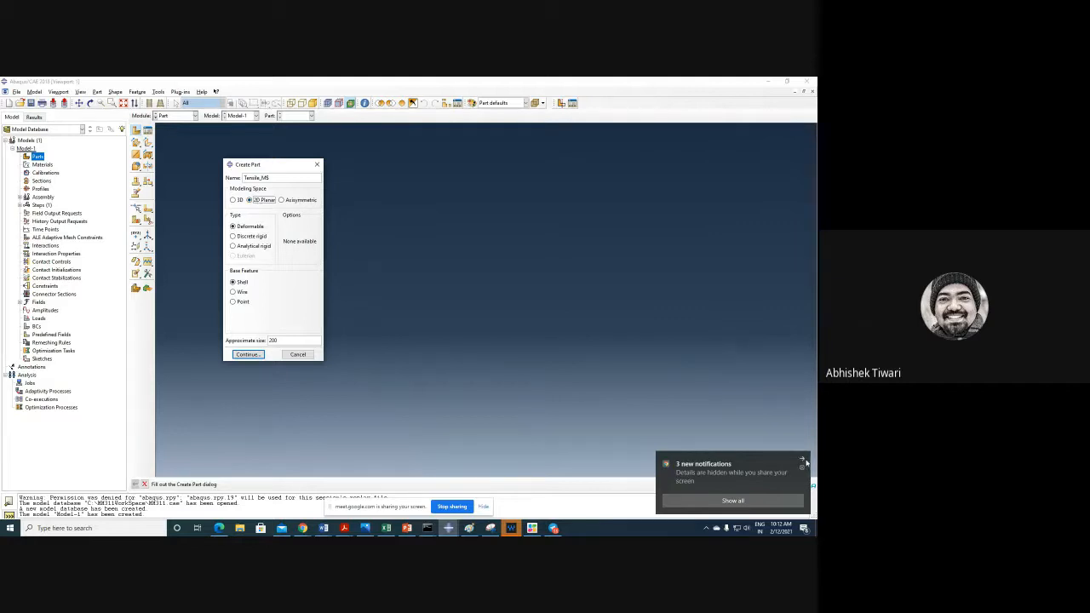
{"action": "left_click", "coordinate": [803, 461]}
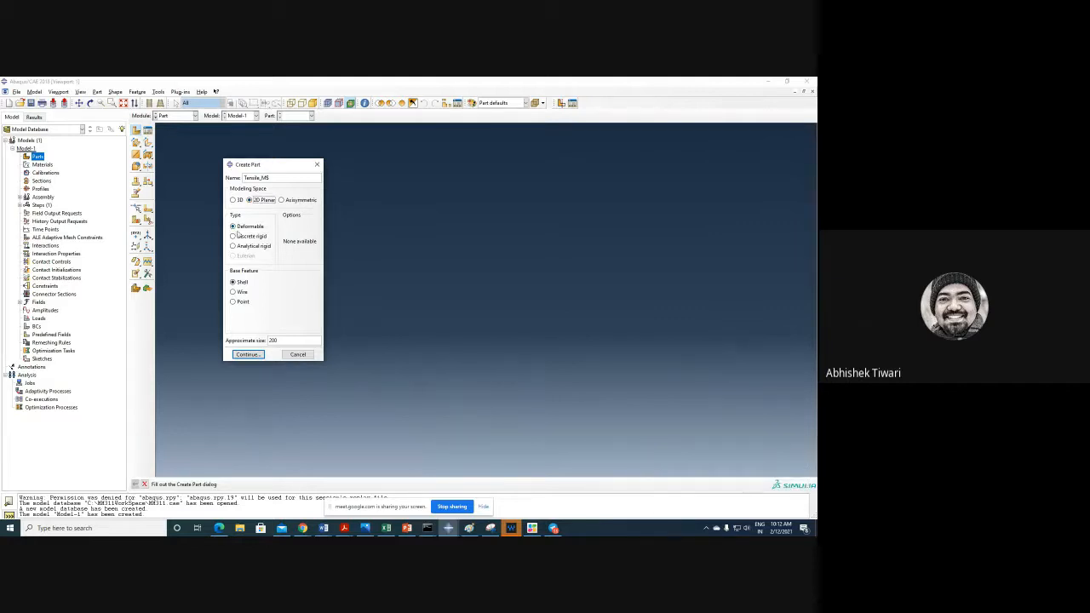
{"action": "left_click", "coordinate": [244, 354]}
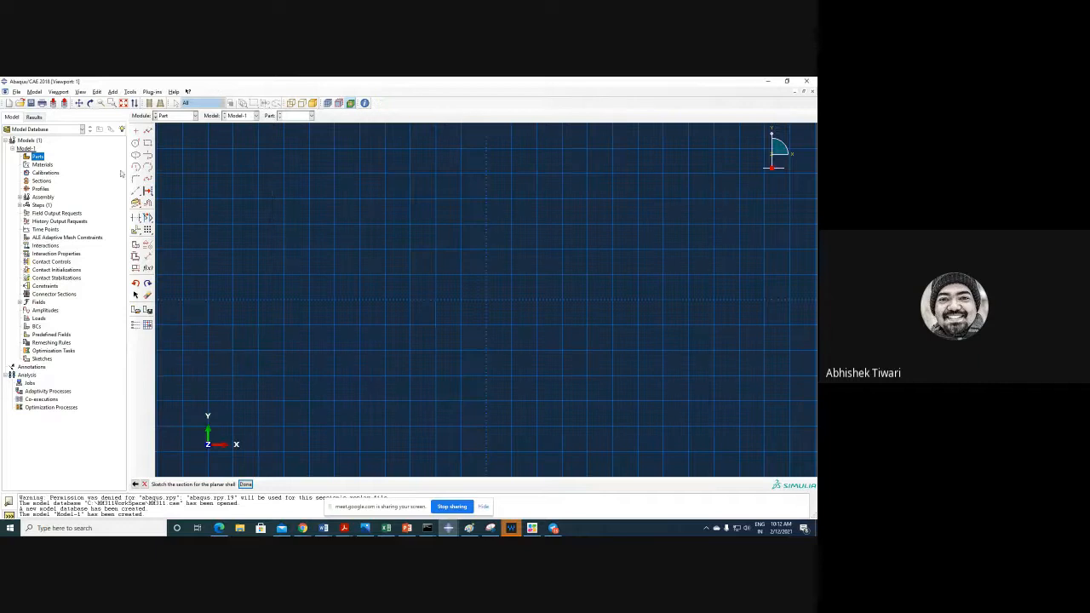
- Sketch a tall, narrow rectangle about 12.5 wide on the negative X side of the vertical axis
{"action": "left_click", "coordinate": [147, 142]}
{"action": "left_click", "coordinate": [380, 174]}
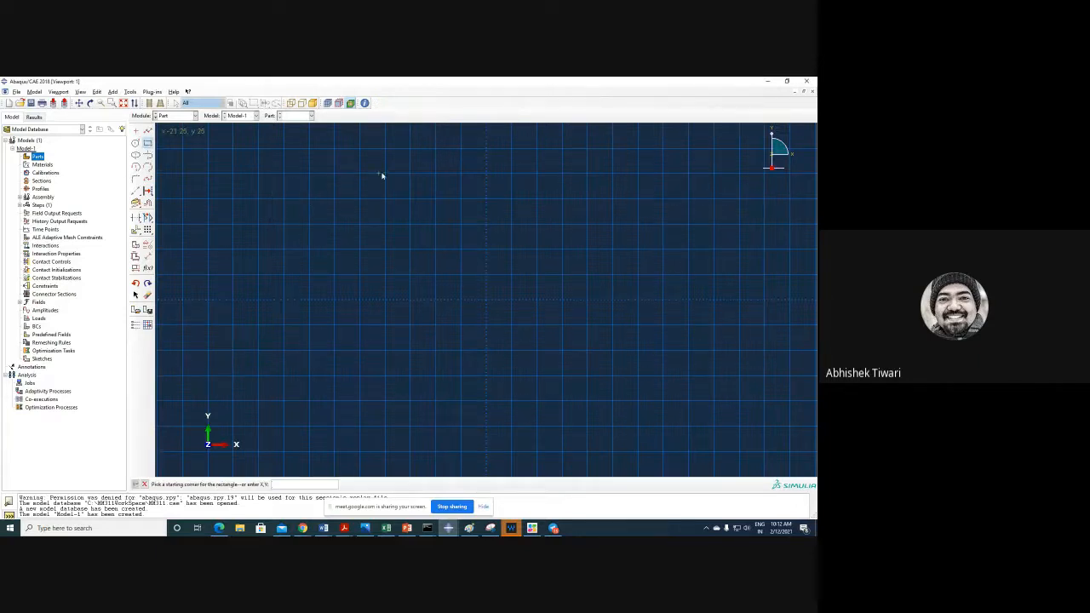
{"action": "left_click", "coordinate": [441, 400]}
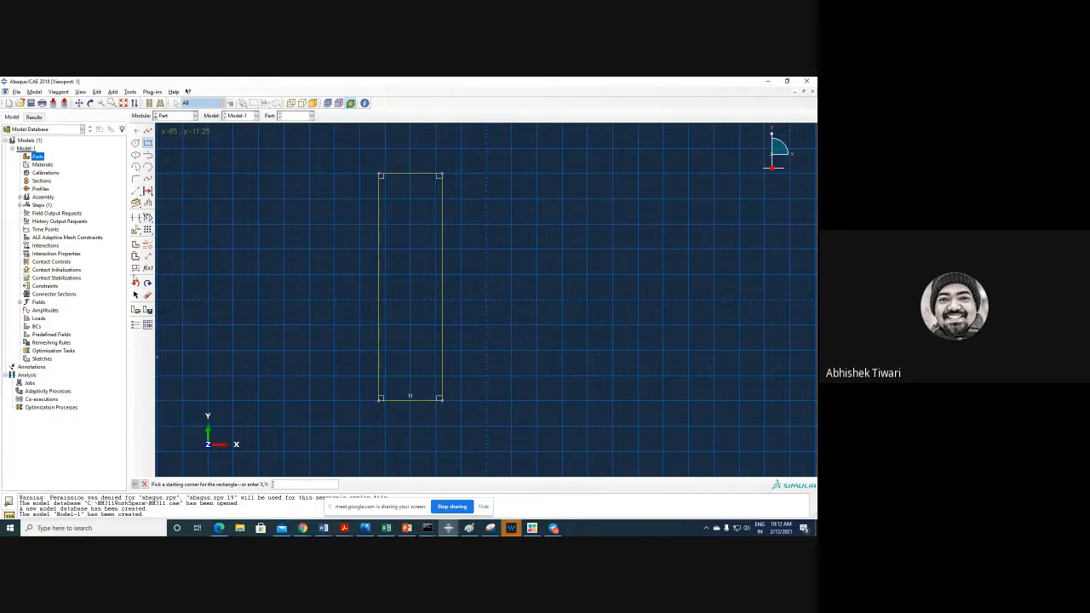
- Dimension the rectangle's bottom edge and set the width to 6.5
{"action": "left_click", "coordinate": [147, 256]}
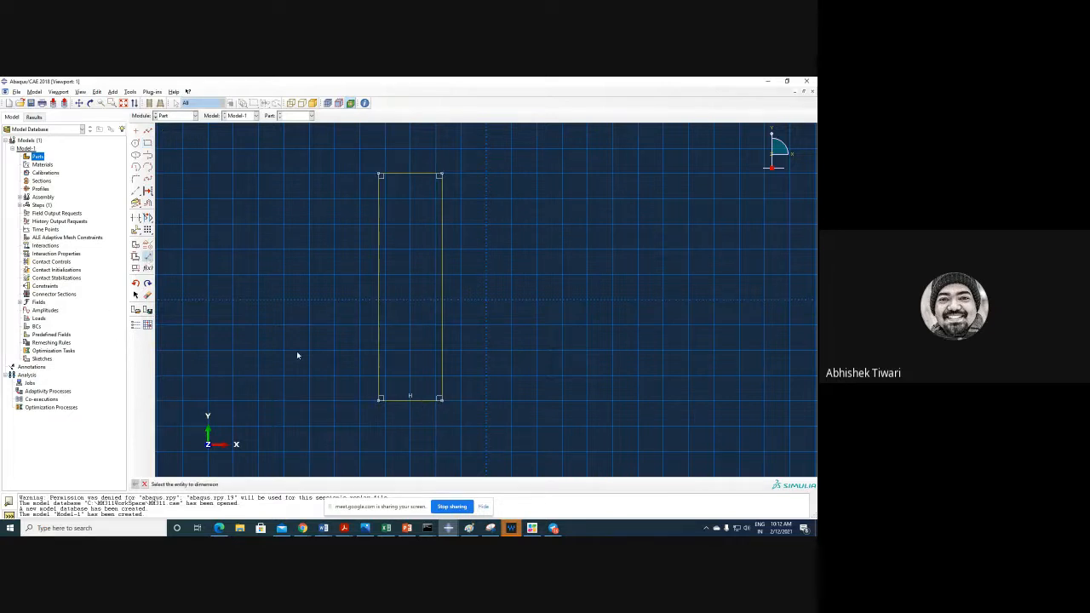
{"action": "left_click", "coordinate": [418, 398]}
{"action": "left_click", "coordinate": [423, 442]}
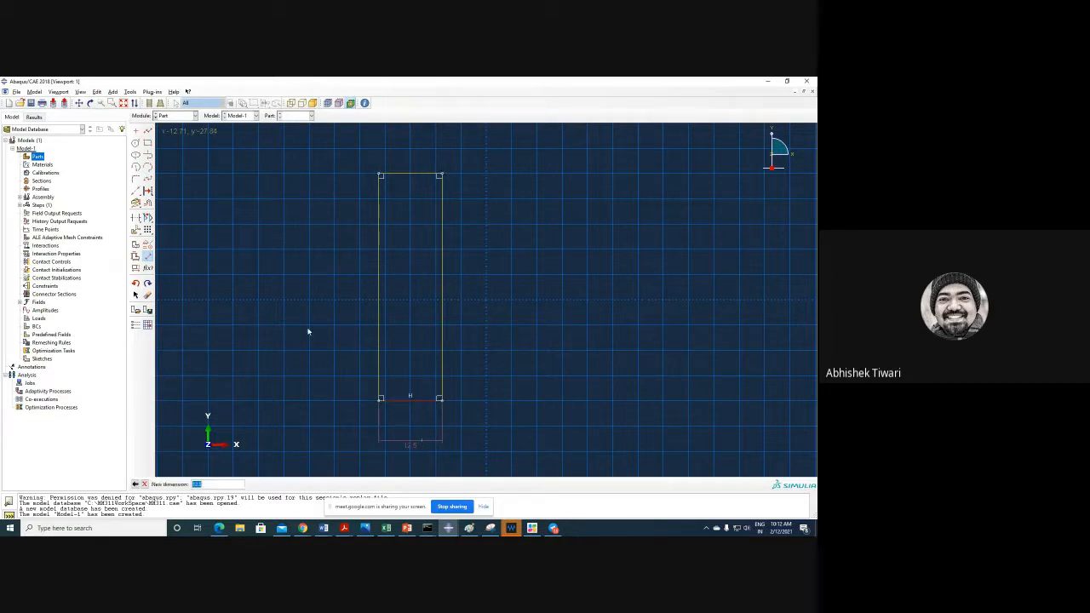
{"action": "type", "text": "6.5"}
{"action": "key", "text": "Return"}
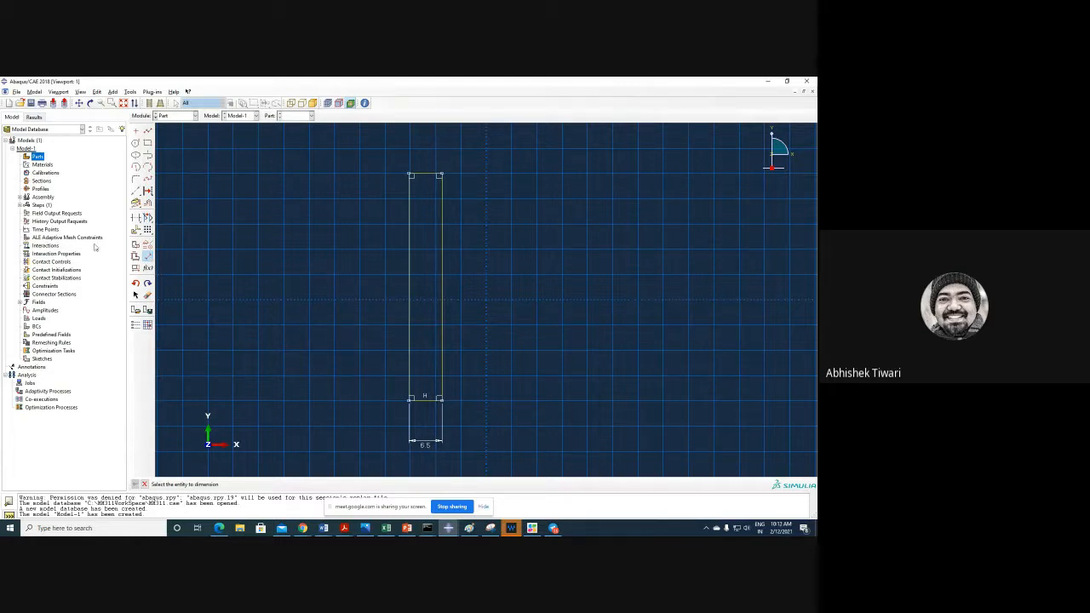
- Set the rectangle's width to 10 and check the specimen size in the tensile test report open in Chrome
{"action": "left_click", "coordinate": [135, 269]}
{"action": "left_click", "coordinate": [426, 442]}
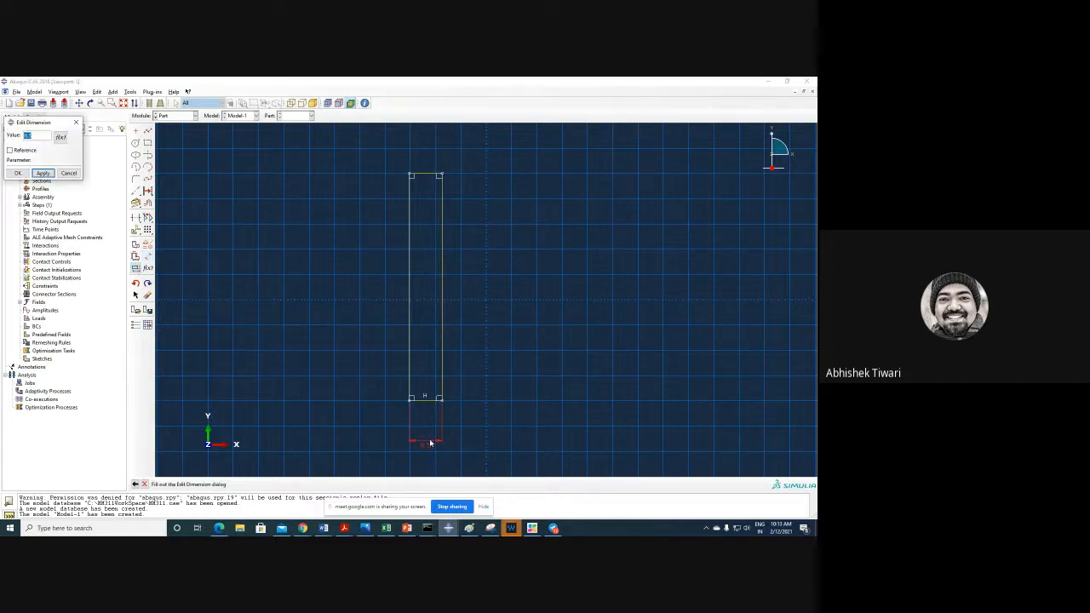
{"action": "type", "text": "10"}
{"action": "left_click", "coordinate": [17, 173]}
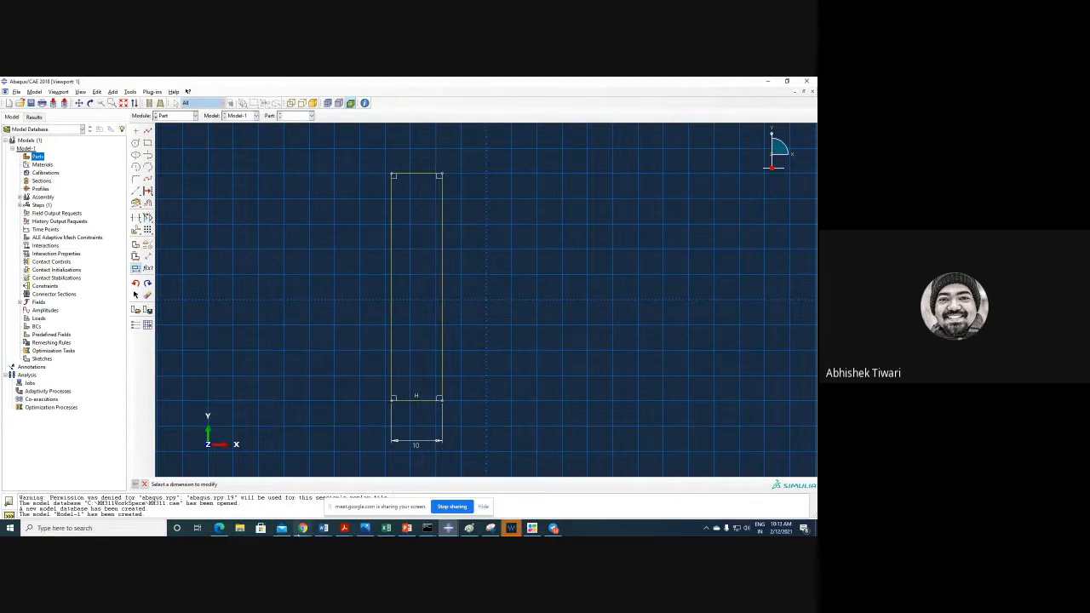
{"action": "mouse_move", "coordinate": [304, 529]}
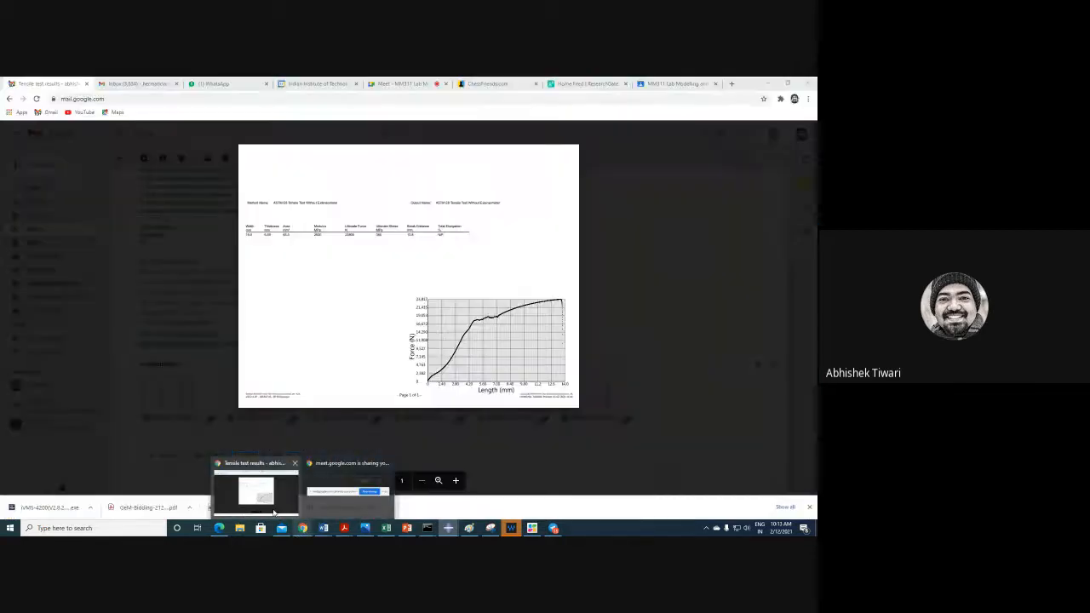
{"action": "left_click", "coordinate": [274, 512]}
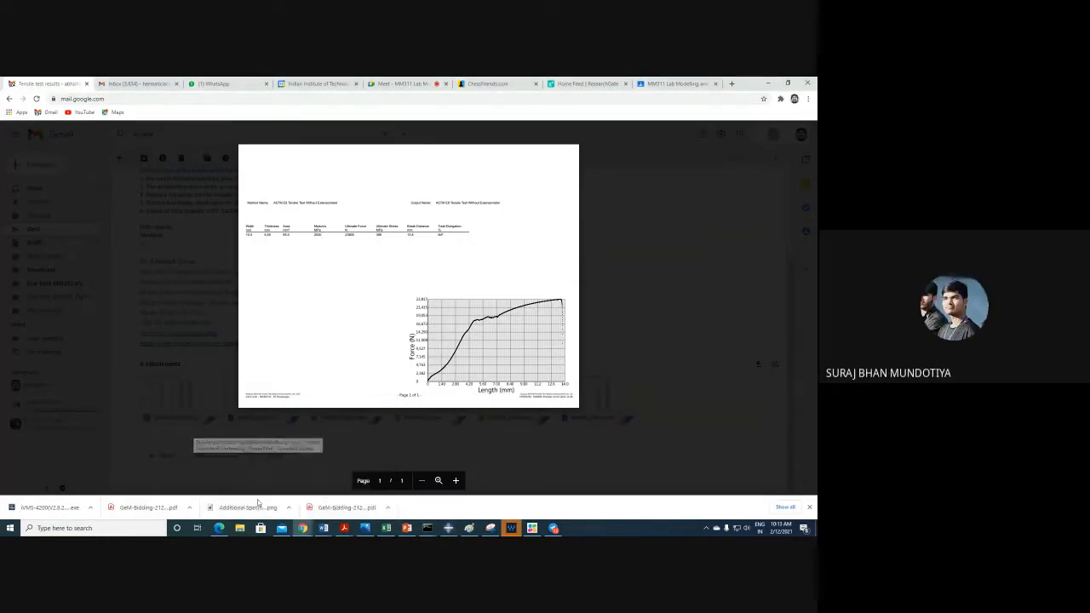
{"action": "mouse_move", "coordinate": [448, 528]}
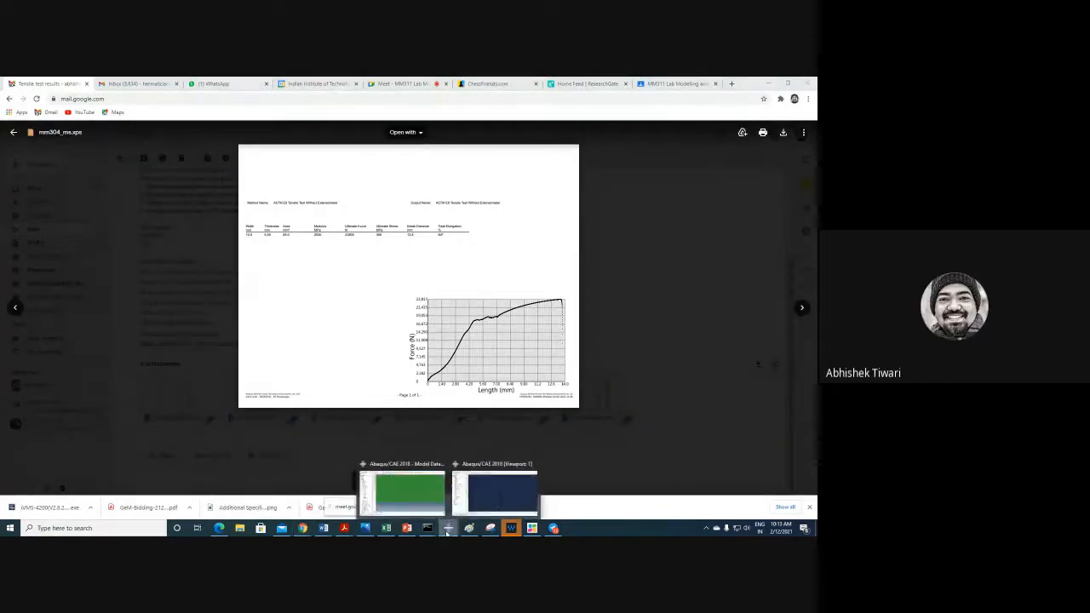
{"action": "left_click", "coordinate": [497, 490]}
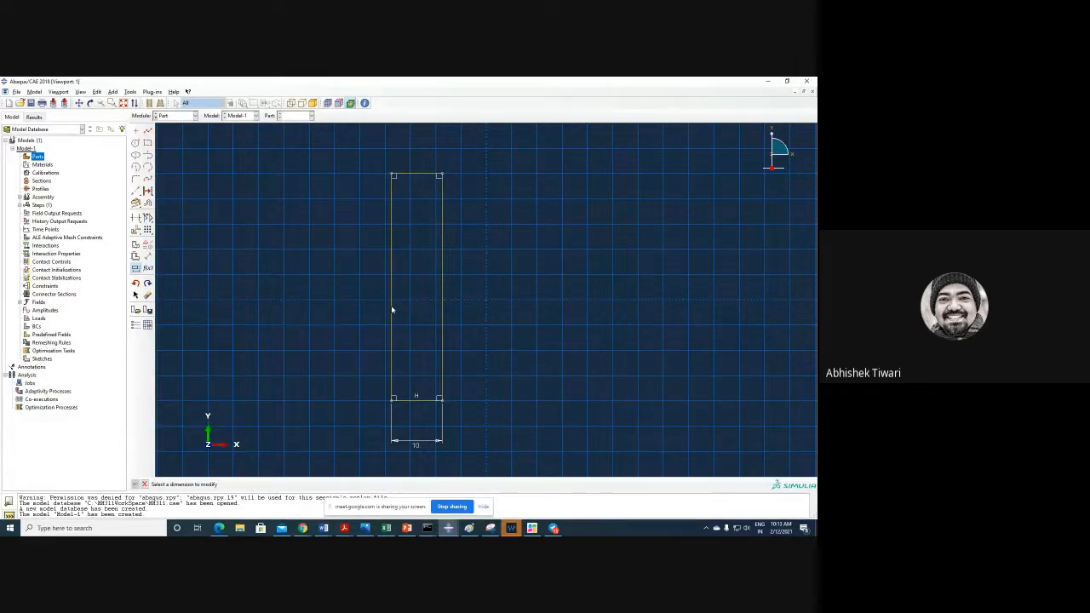
- Dimension the rectangle's long vertical edge, placing the dimension on the side away from the vertical axis
{"action": "left_click", "coordinate": [147, 255]}
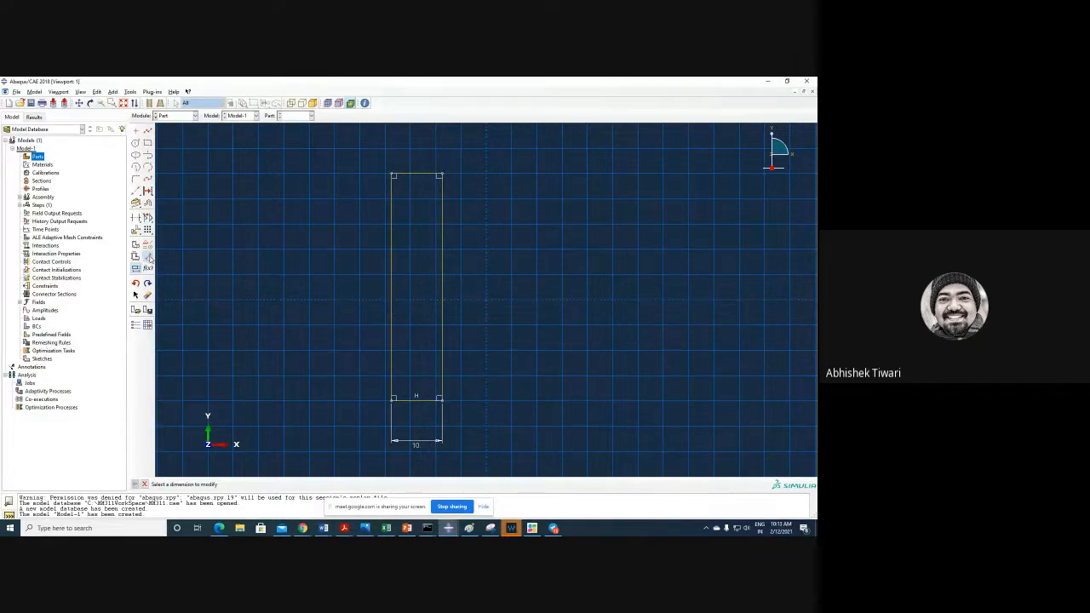
{"action": "left_click", "coordinate": [391, 290]}
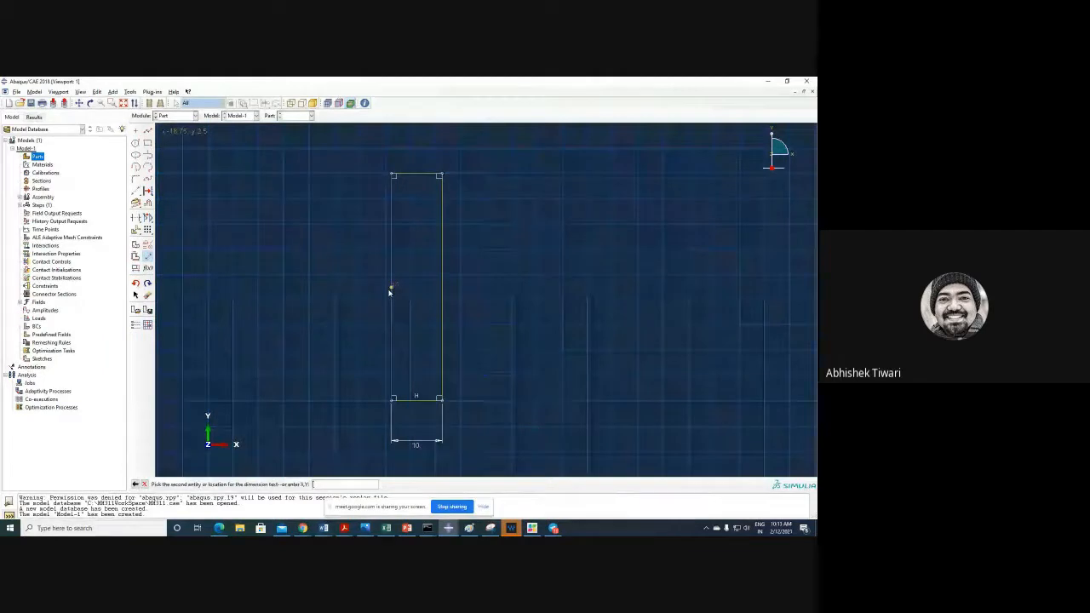
{"action": "left_click", "coordinate": [350, 287]}
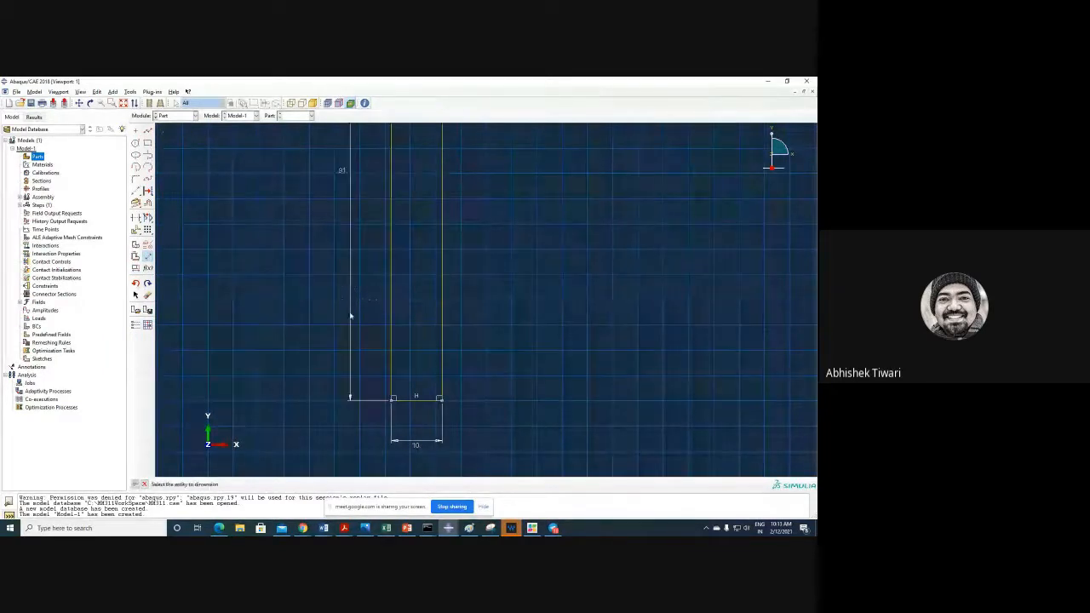
{"action": "scroll", "coordinate": [336, 383], "scroll_direction": "down", "scroll_amount": 4}
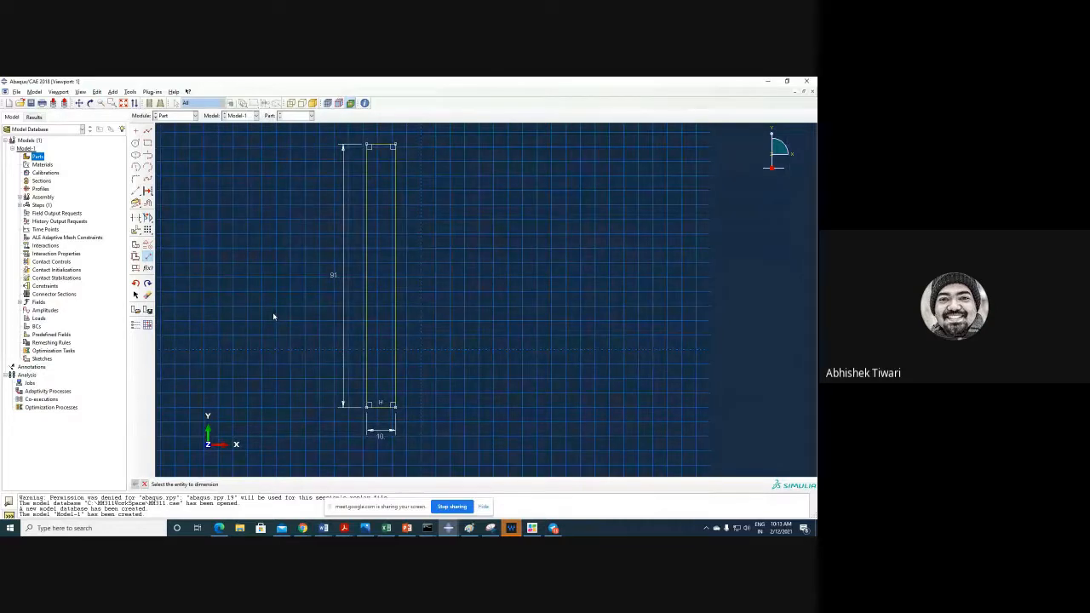
{"action": "scroll", "coordinate": [318, 147], "scroll_direction": "up", "scroll_amount": 1}
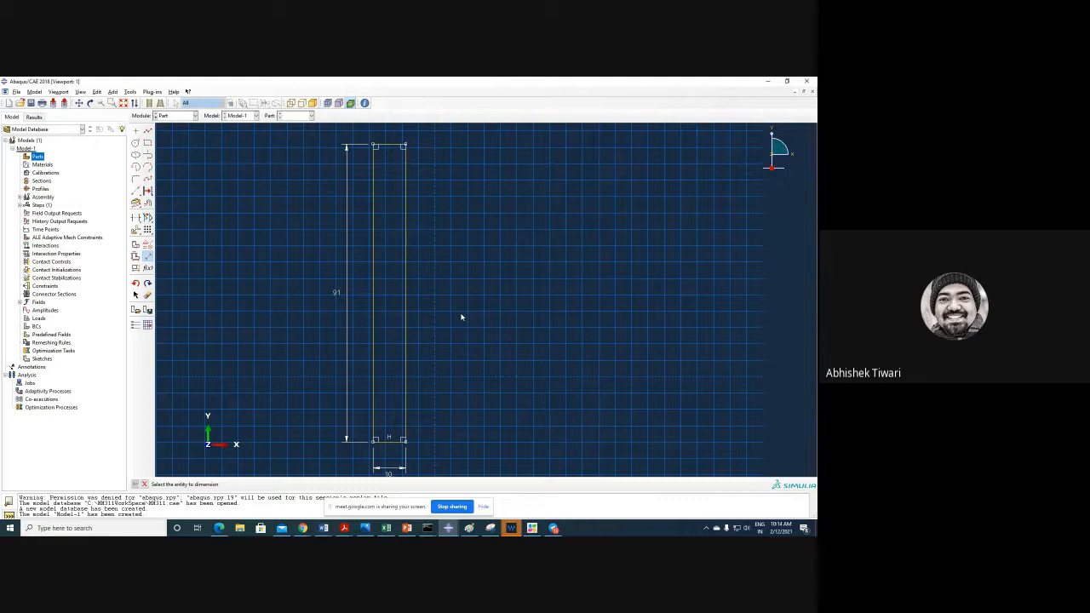
- Set the rectangle's vertical length to 45.5
{"action": "left_click", "coordinate": [136, 267]}
{"action": "left_click", "coordinate": [340, 296]}
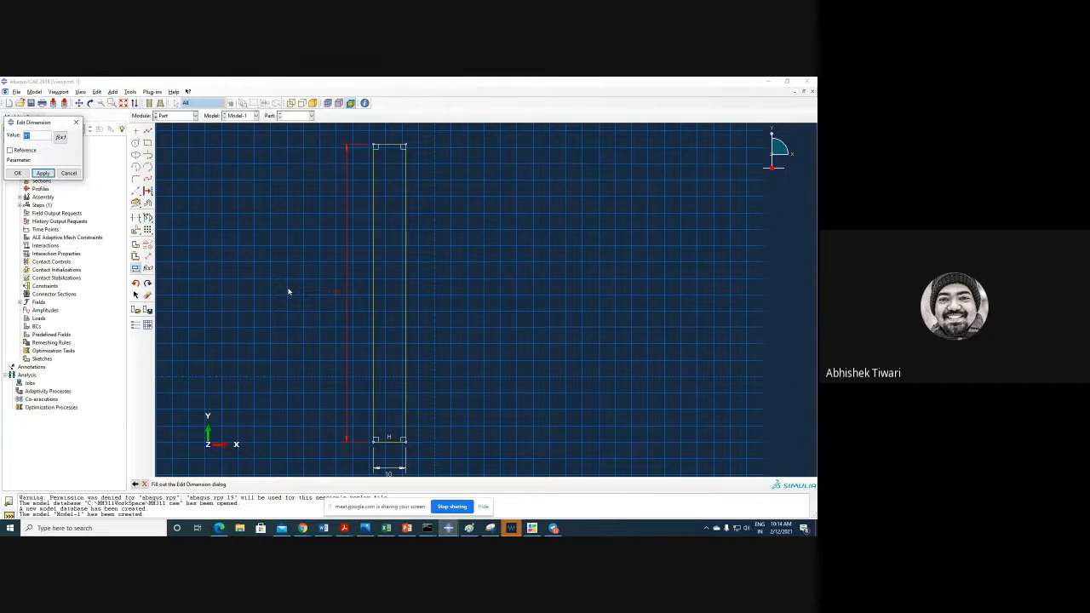
{"action": "type", "text": "2.5"}
{"action": "key", "text": "Return"}
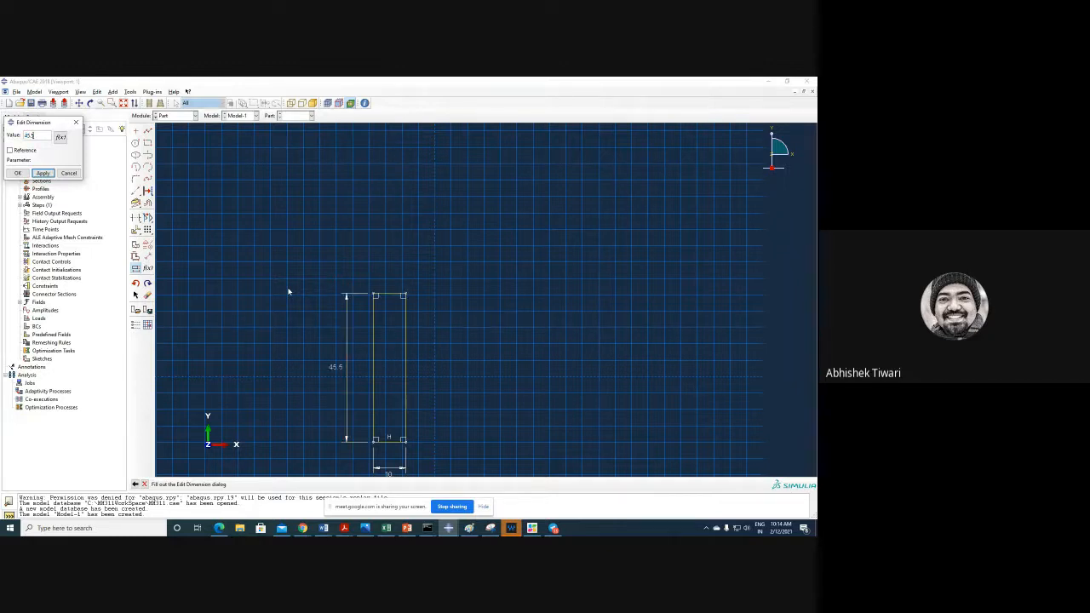
{"action": "left_click", "coordinate": [17, 173]}
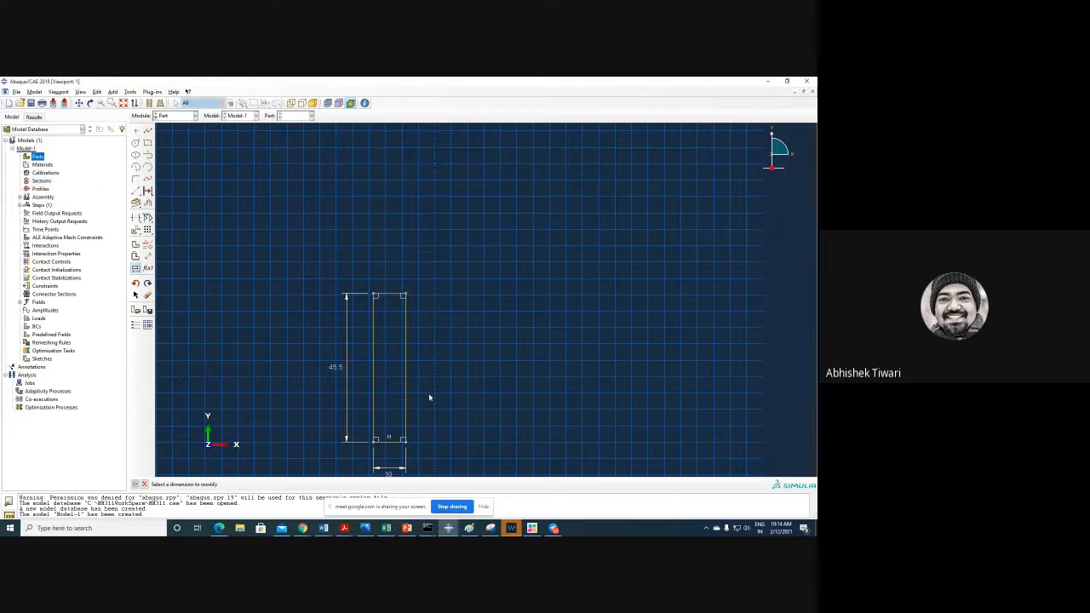
{"action": "scroll", "coordinate": [440, 331], "scroll_direction": "up", "scroll_amount": 2}
{"action": "scroll", "coordinate": [406, 442], "scroll_direction": "down", "scroll_amount": 5}
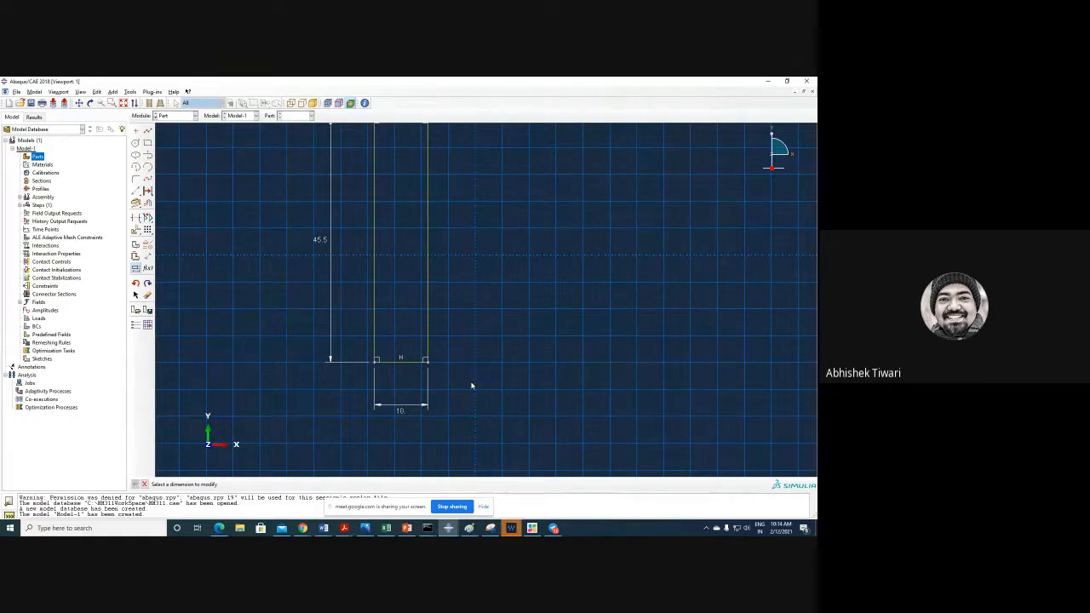
{"action": "scroll", "coordinate": [435, 414], "scroll_direction": "up", "scroll_amount": 1}
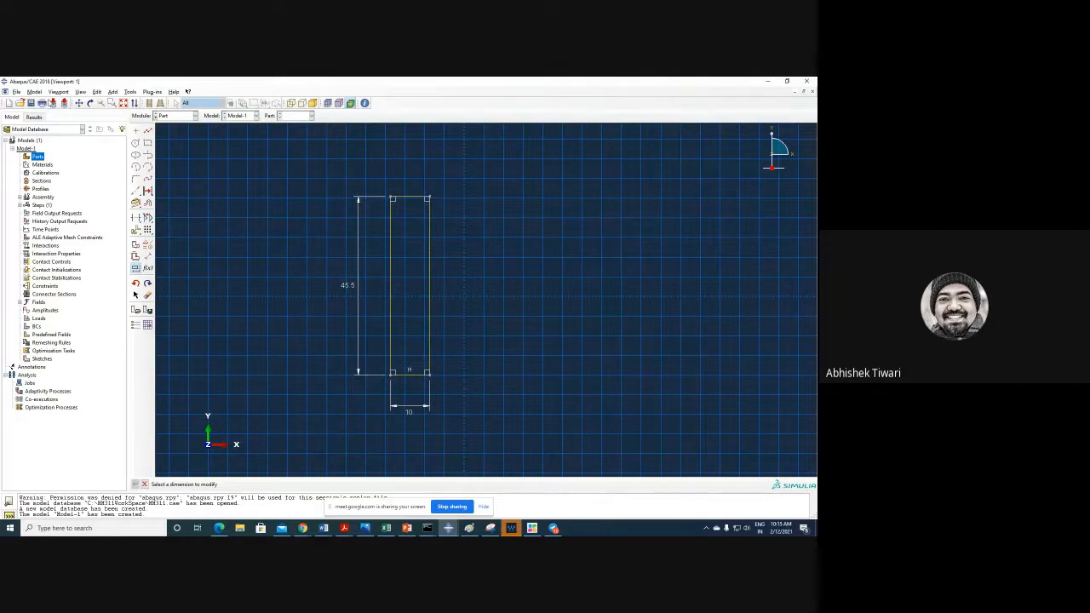
- Open the Macro Manager
{"action": "left_click", "coordinate": [16, 91]}
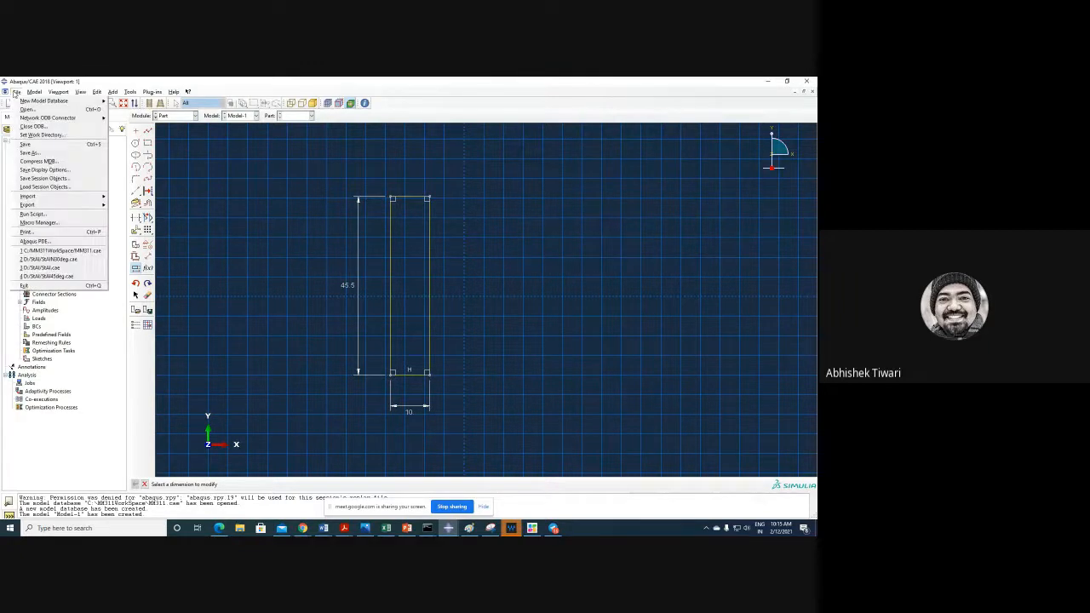
{"action": "left_click", "coordinate": [58, 224]}
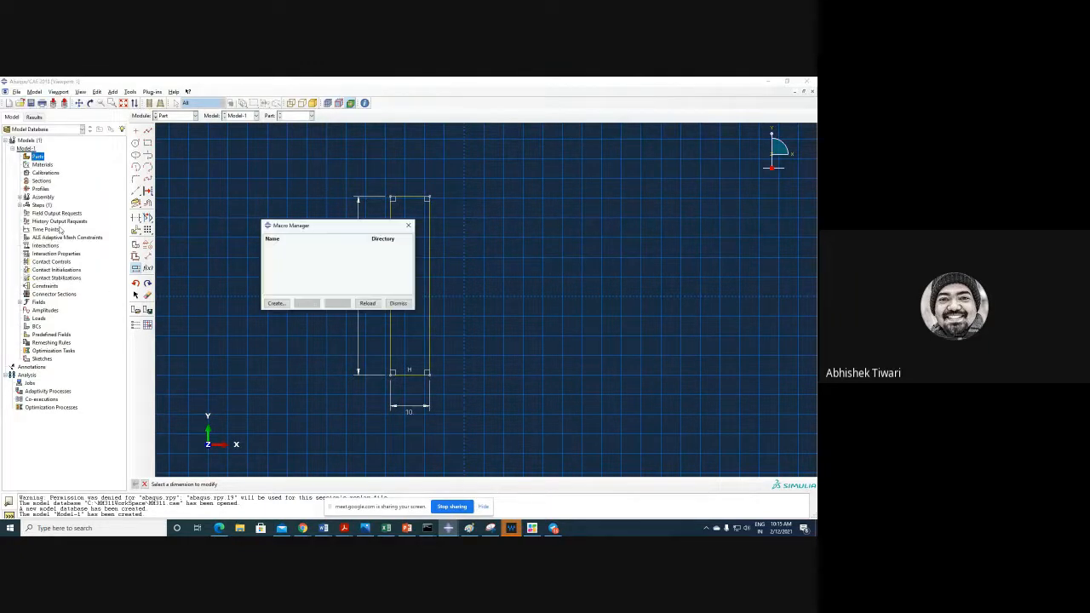
{"action": "left_click", "coordinate": [286, 307]}
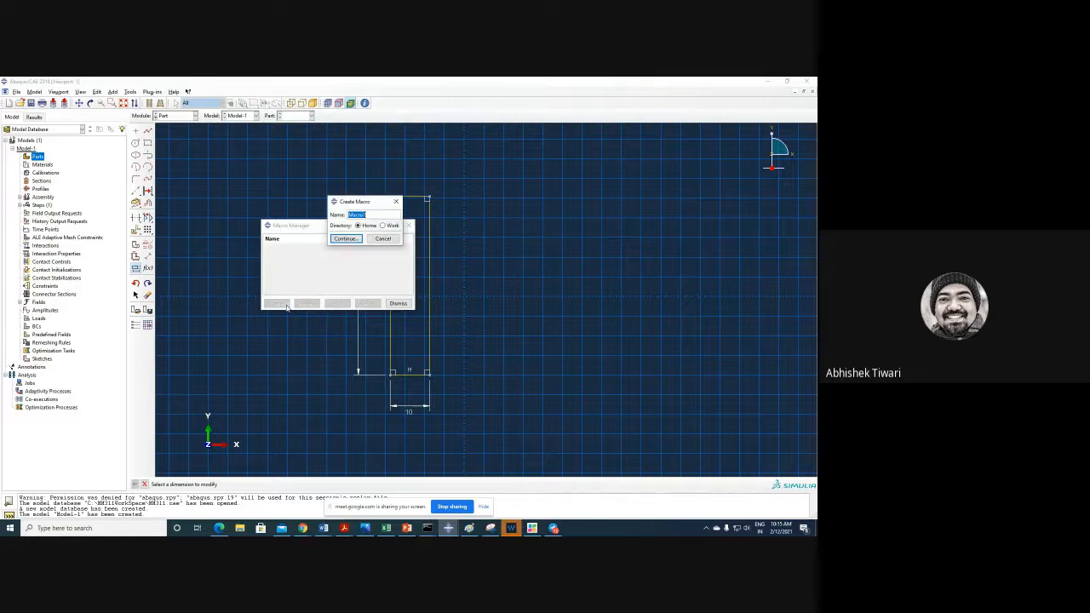
{"action": "left_click", "coordinate": [384, 240]}
- Set the work directory to the MM311WorkSpace folder on the C drive
{"action": "left_click", "coordinate": [16, 91]}
{"action": "left_click", "coordinate": [42, 136]}
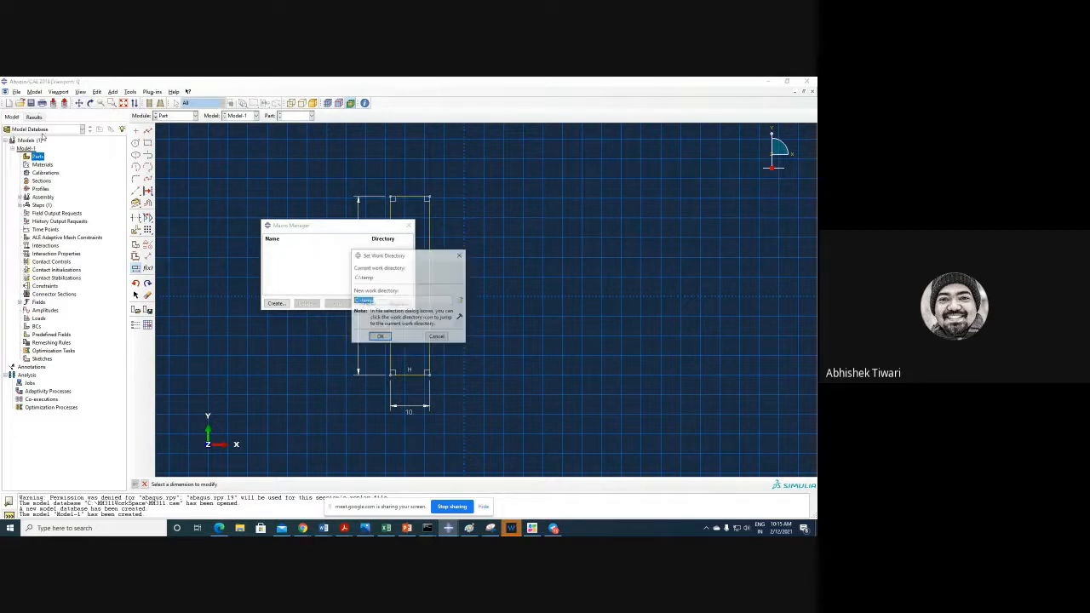
{"action": "left_click", "coordinate": [460, 301]}
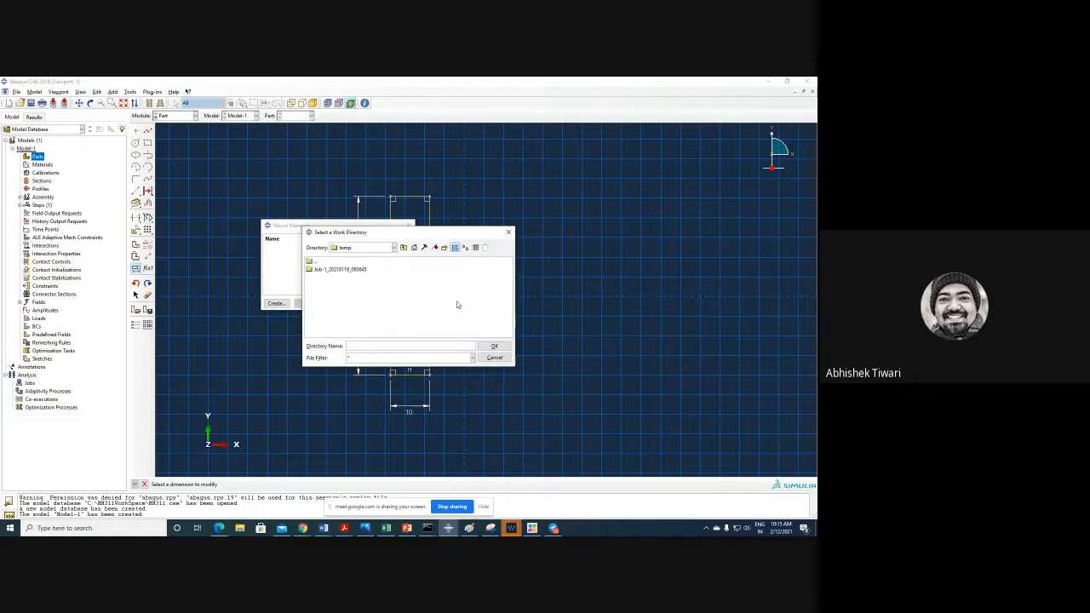
{"action": "left_click", "coordinate": [404, 247]}
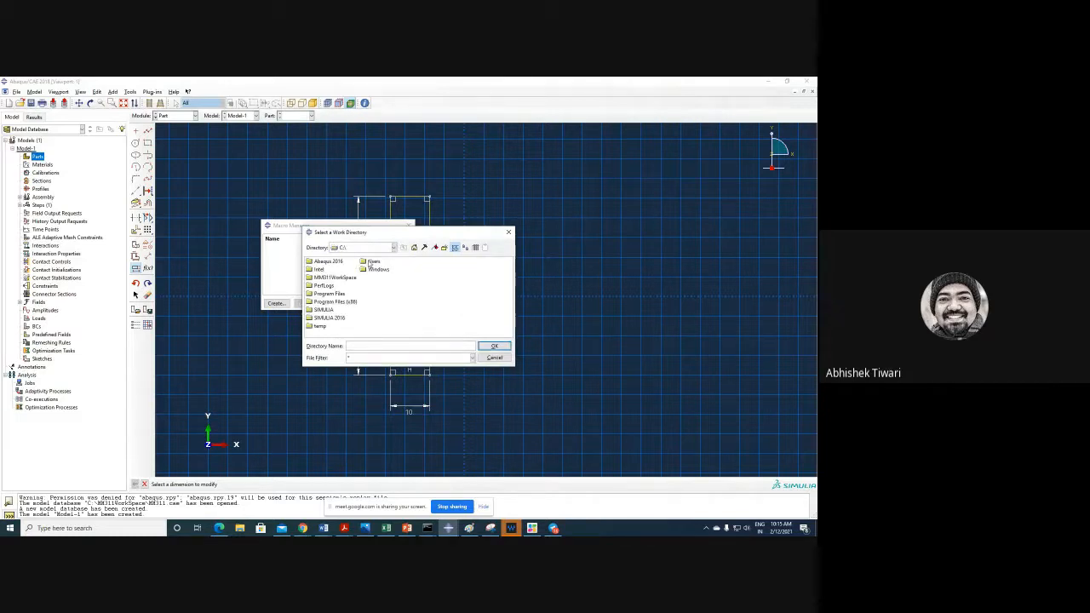
{"action": "left_click", "coordinate": [394, 247]}
{"action": "left_click", "coordinate": [367, 263]}
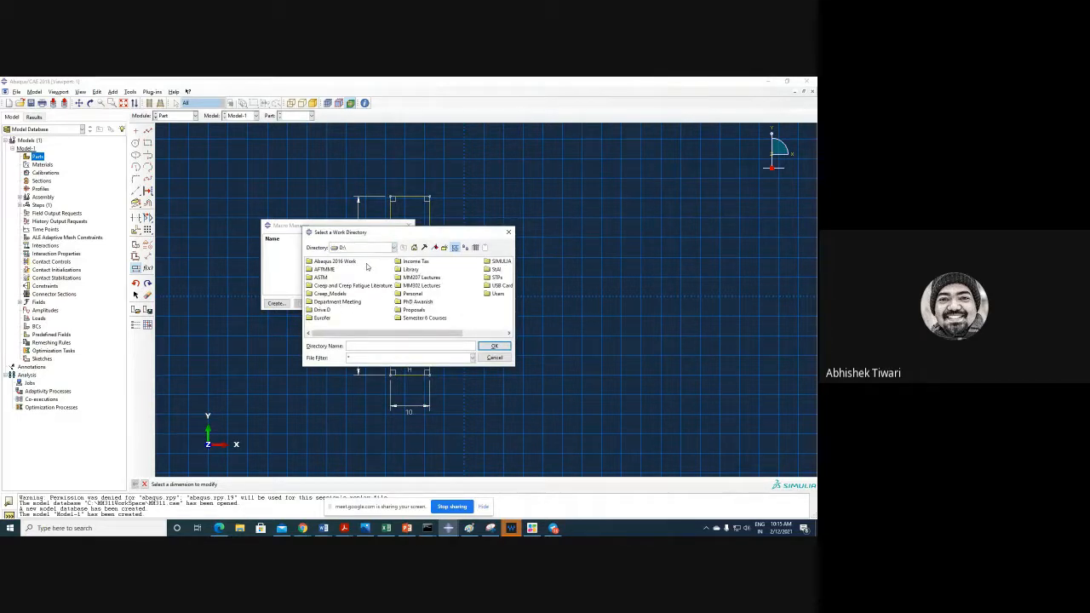
{"action": "mouse_move", "coordinate": [368, 333]}
{"action": "left_mouse_down"}
{"action": "mouse_move", "coordinate": [437, 330]}
{"action": "mouse_move", "coordinate": [372, 323]}
{"action": "left_mouse_up"}
{"action": "left_click", "coordinate": [370, 247]}
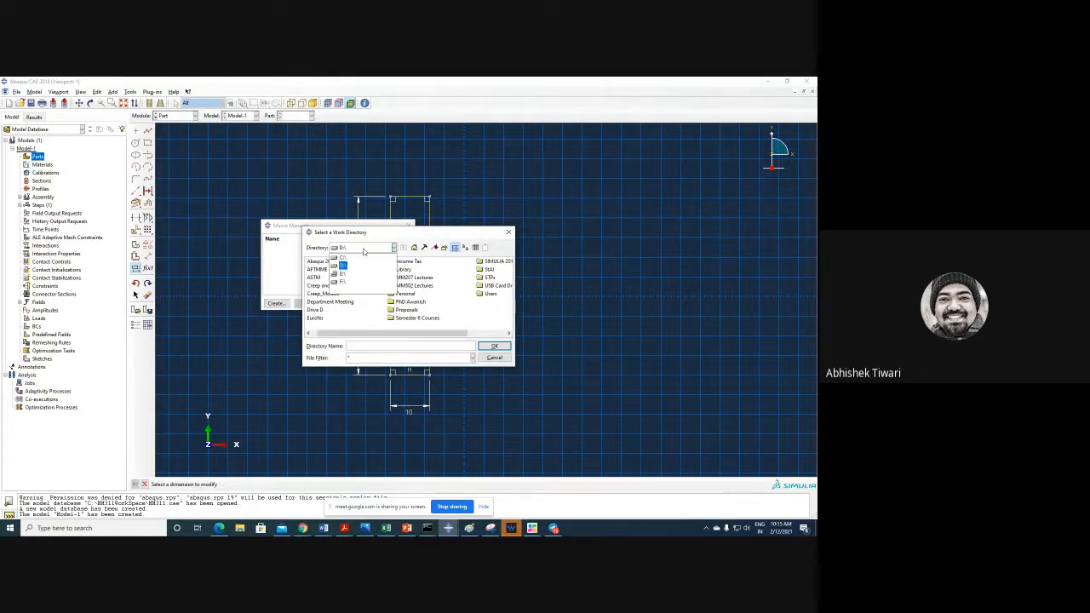
{"action": "left_click", "coordinate": [341, 256]}
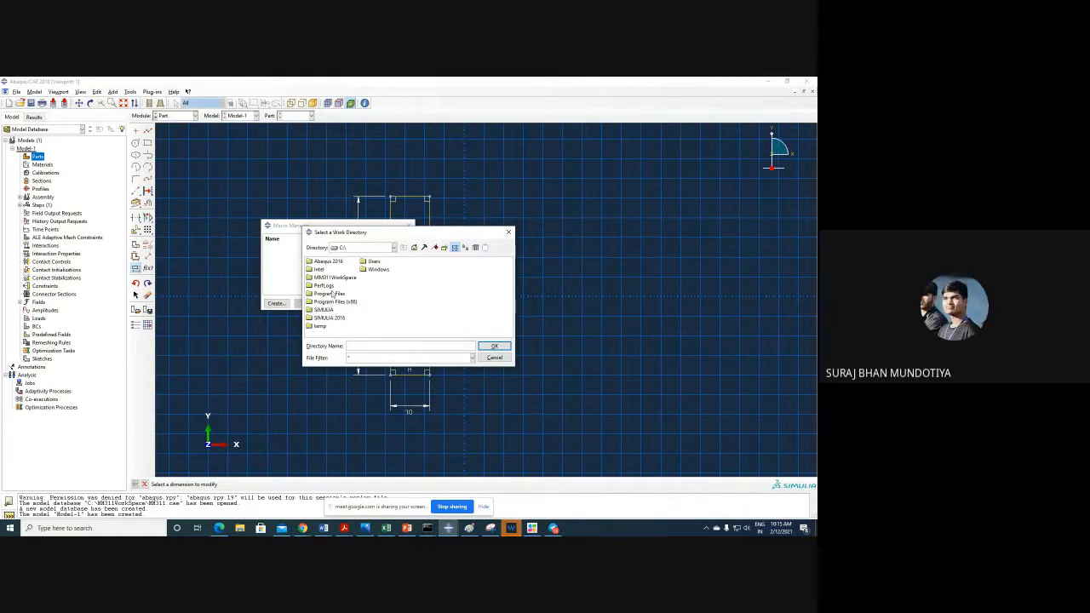
{"action": "left_click", "coordinate": [334, 277]}
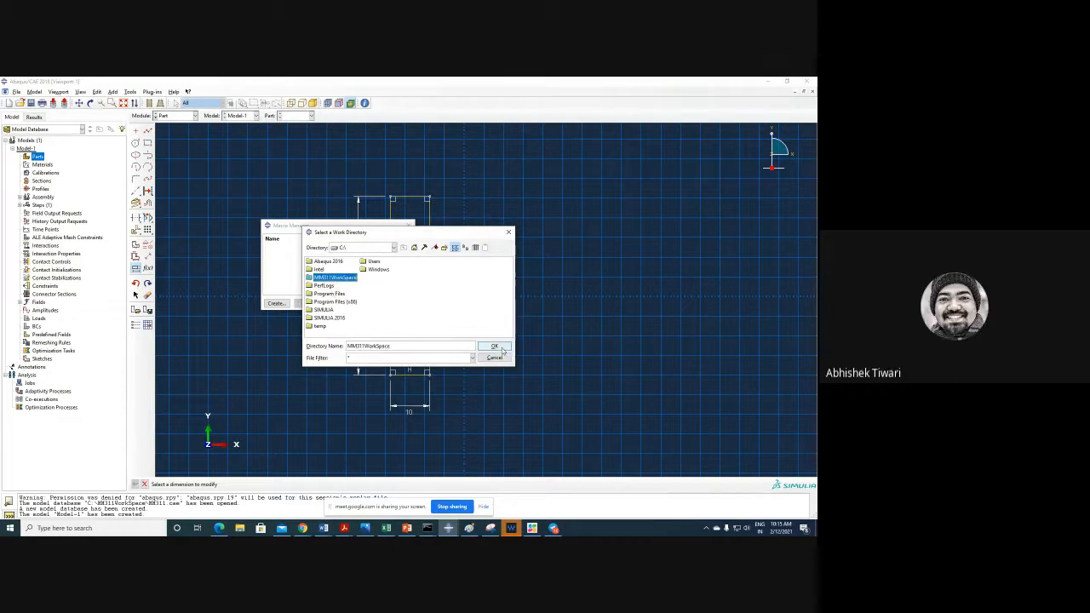
{"action": "left_click", "coordinate": [496, 347]}
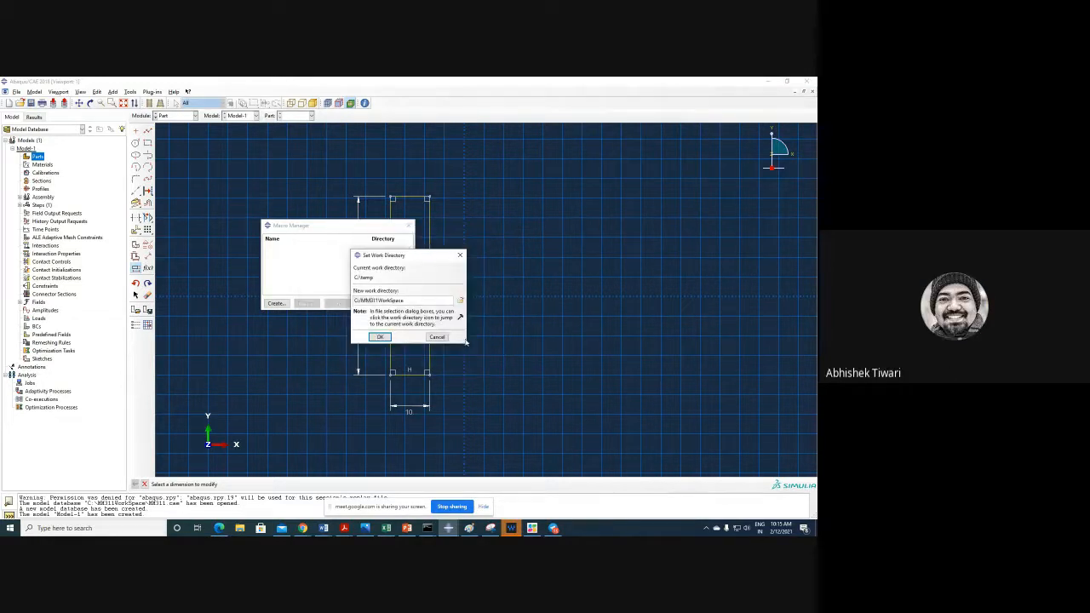
{"action": "left_click", "coordinate": [381, 337]}
- Create a macro named TwelfththFebClass in the Work directory, start recording it, and close the Macro Manager
{"action": "left_click", "coordinate": [276, 303]}
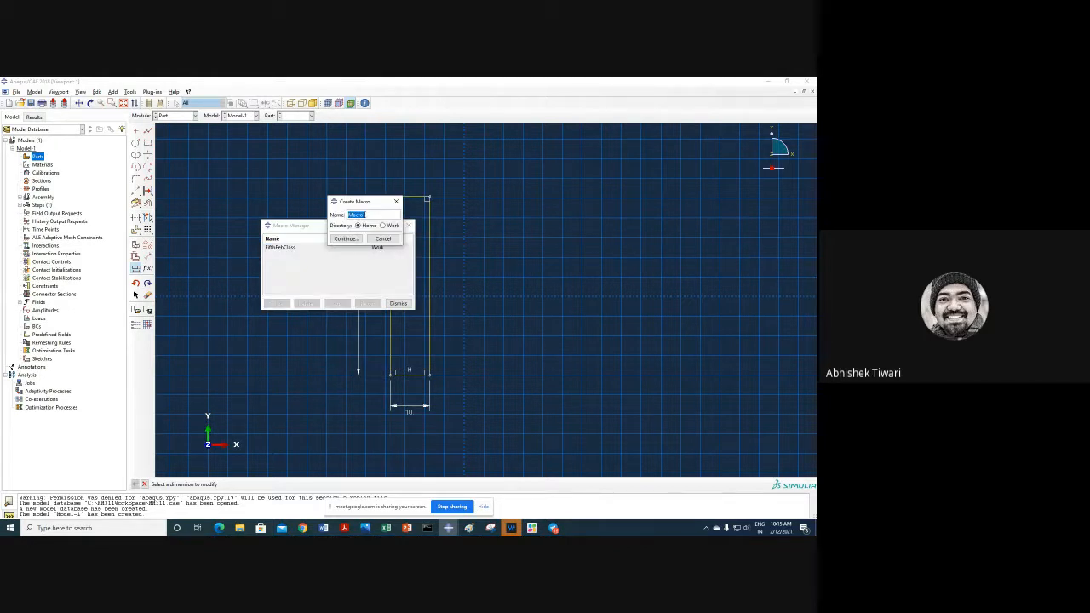
{"action": "type", "text": "12thFebClass"}
{"action": "left_click", "coordinate": [383, 225]}
{"action": "left_click", "coordinate": [349, 240]}
{"action": "left_click", "coordinate": [360, 237]}
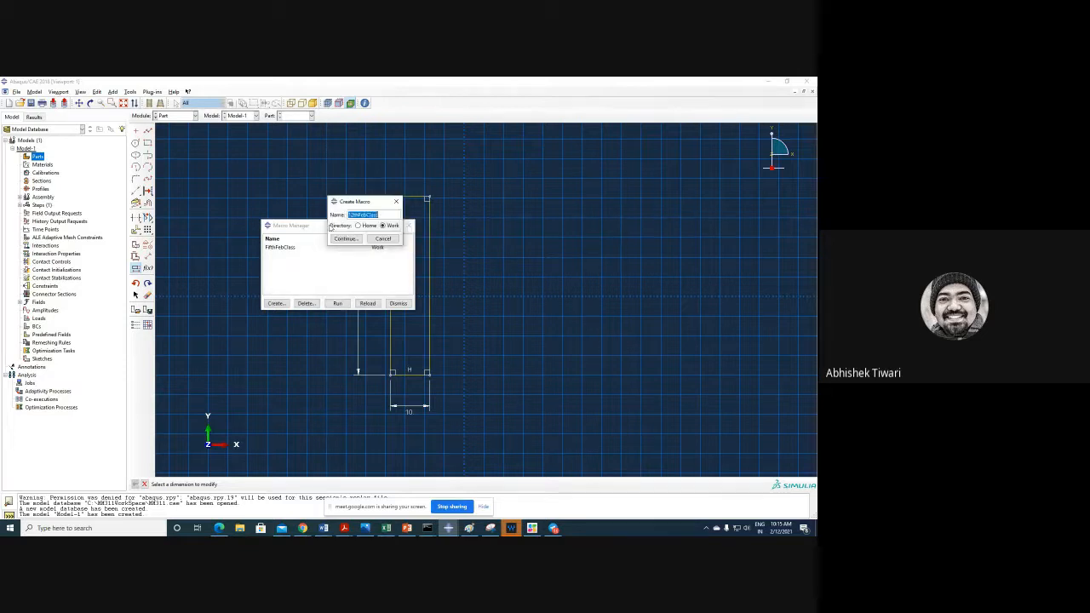
{"action": "left_click", "coordinate": [352, 214]}
{"action": "key", "text": "Delete"}
{"action": "key", "text": "Delete"}
{"action": "type", "text": "Twelf"}
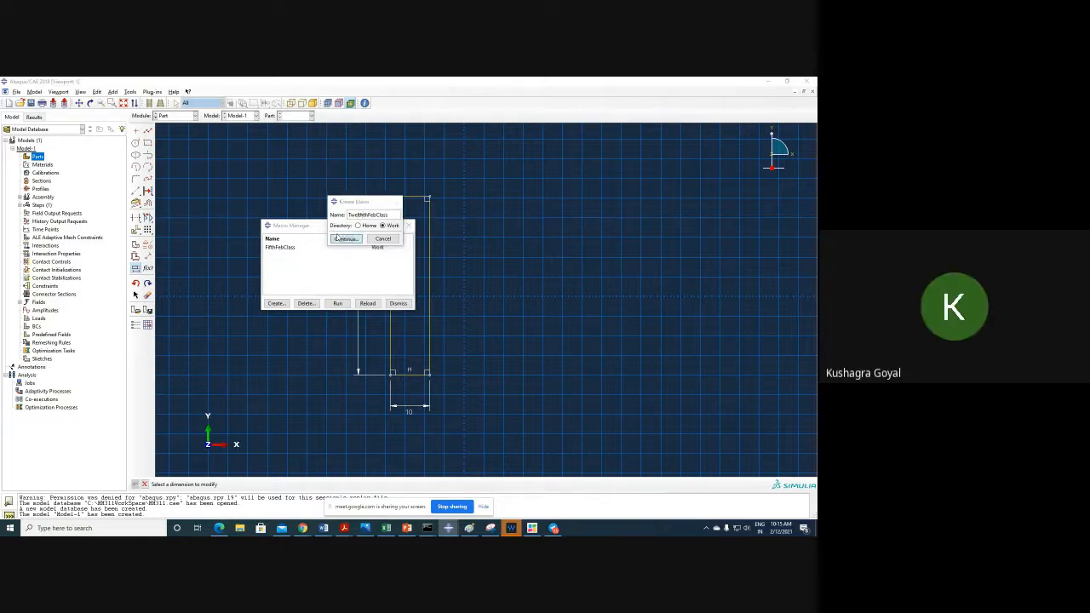
{"action": "key", "text": "Return"}
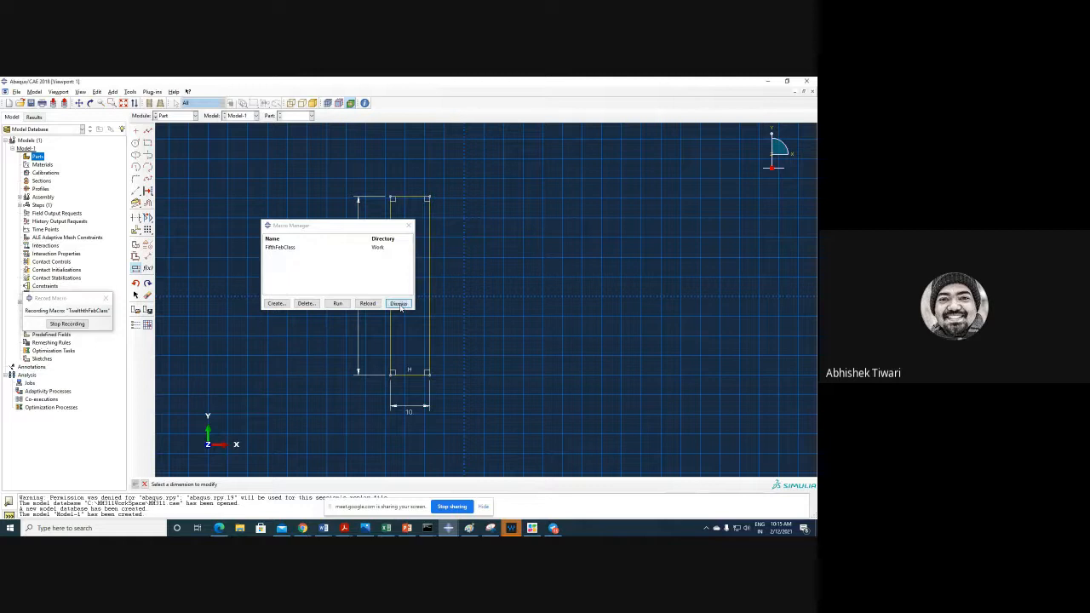
{"action": "left_click", "coordinate": [399, 304]}
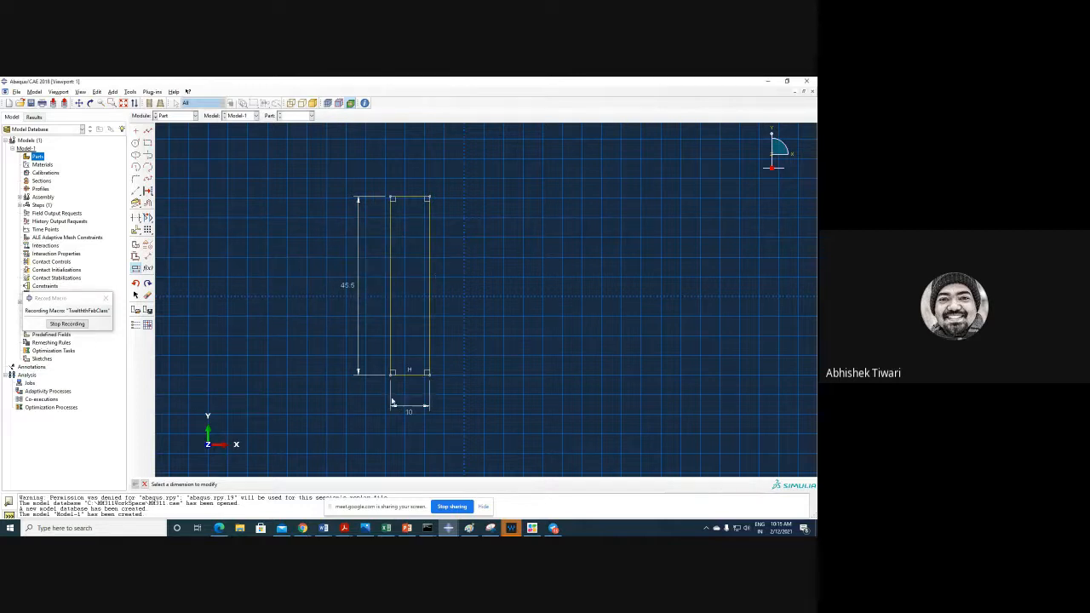
- Finish the rectangle sketch to generate the Tensile_MS shell part
{"action": "left_click", "coordinate": [144, 484]}
{"action": "left_click", "coordinate": [245, 483]}
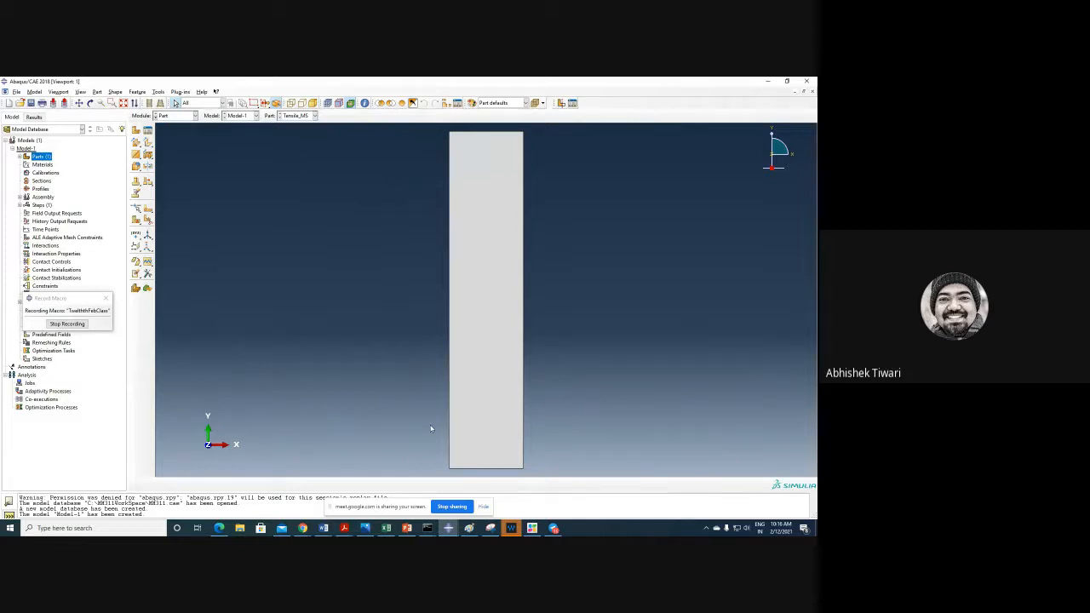
- Switch to the Property module and create a new material with Elastic mechanical behavior
{"action": "left_click", "coordinate": [174, 117]}
{"action": "left_click", "coordinate": [173, 137]}
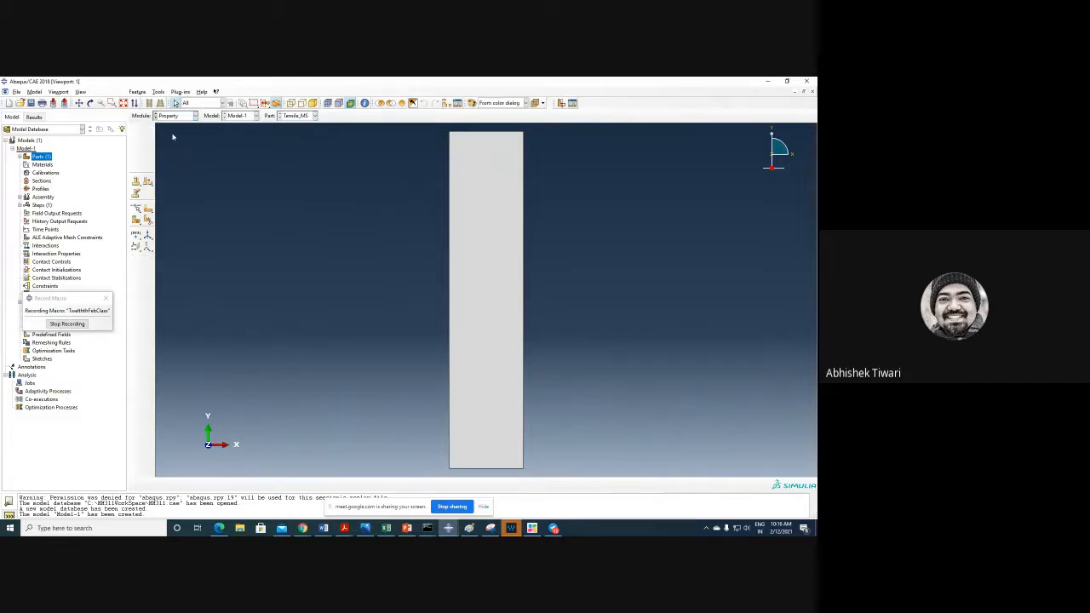
{"action": "left_click", "coordinate": [147, 130]}
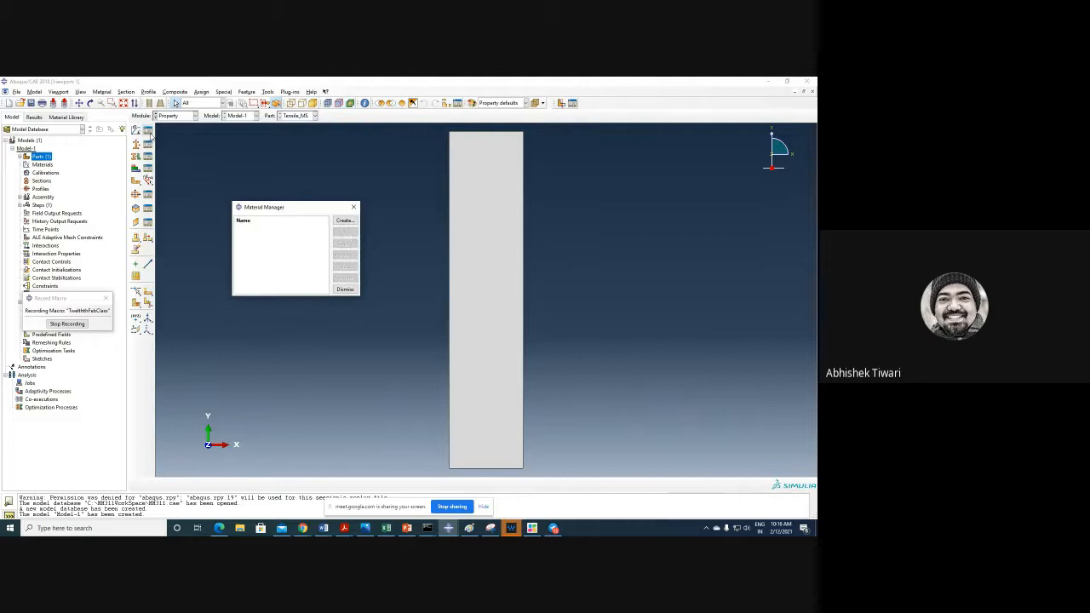
{"action": "left_click", "coordinate": [345, 221]}
{"action": "left_click", "coordinate": [294, 261]}
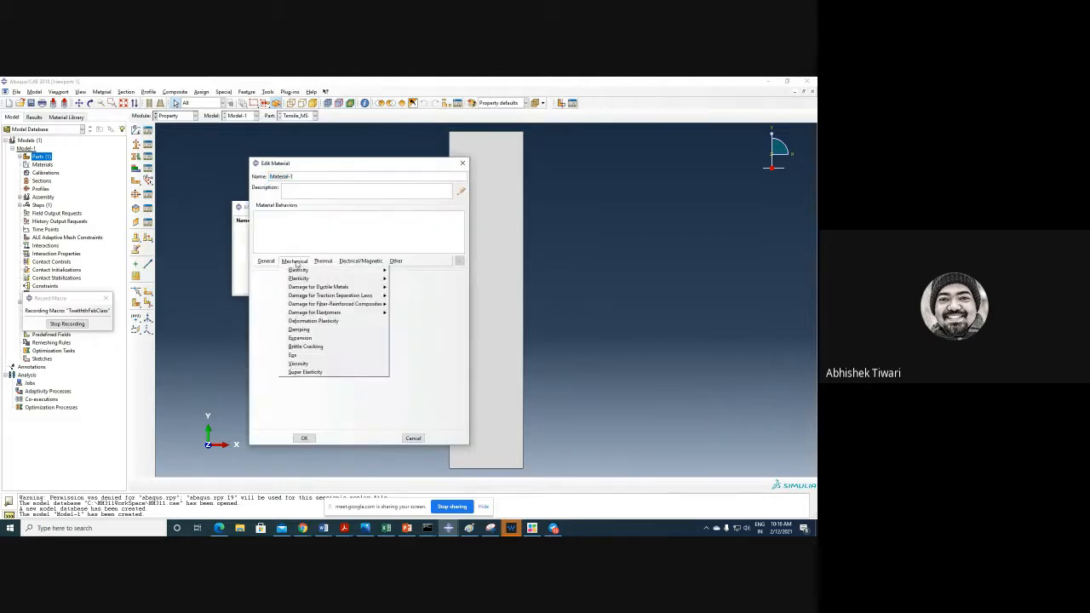
{"action": "mouse_move", "coordinate": [300, 270]}
{"action": "left_click", "coordinate": [407, 270]}
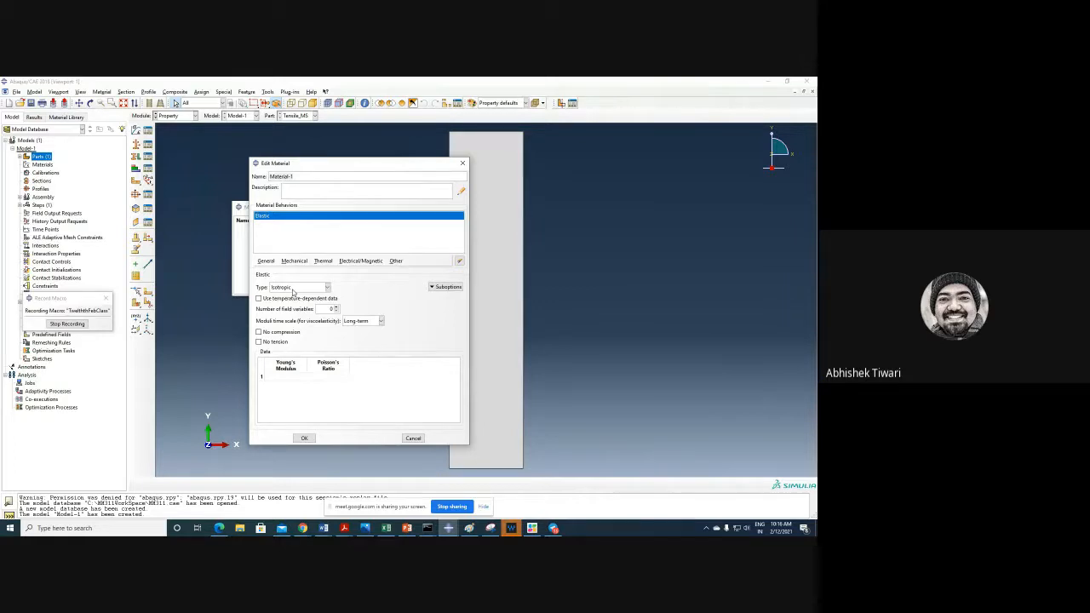
- Set the material's Young's modulus to 200000 and Poisson's ratio to 0.33
{"action": "left_click", "coordinate": [300, 379]}
{"action": "type", "text": "00000"}
{"action": "left_click", "coordinate": [337, 377]}
{"action": "type", "text": "0.33"}
{"action": "left_click", "coordinate": [294, 261]}
{"action": "mouse_move", "coordinate": [304, 280]}
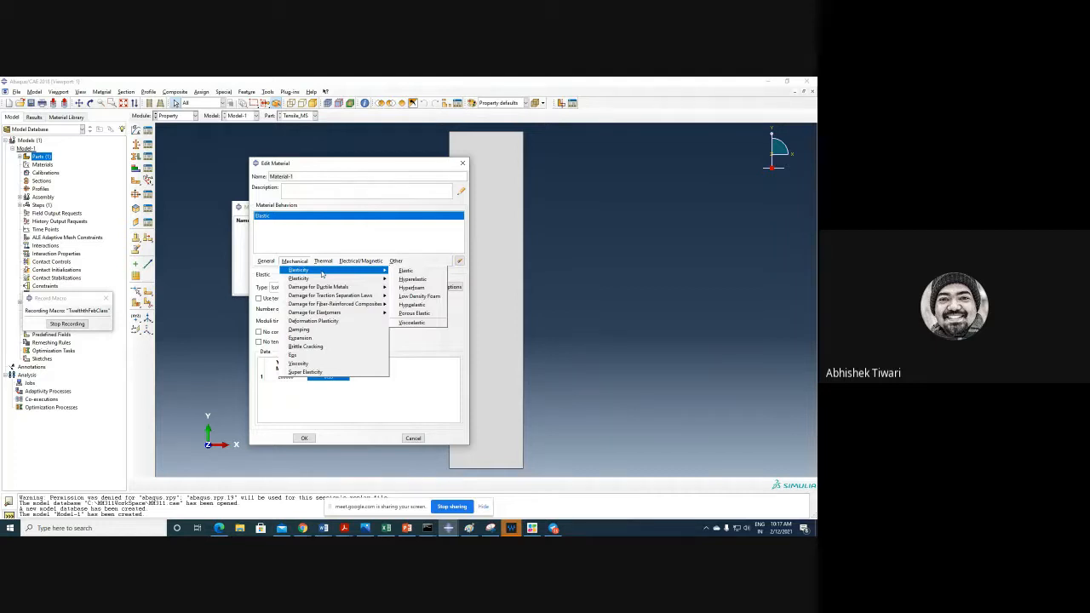
{"action": "left_click", "coordinate": [402, 271]}
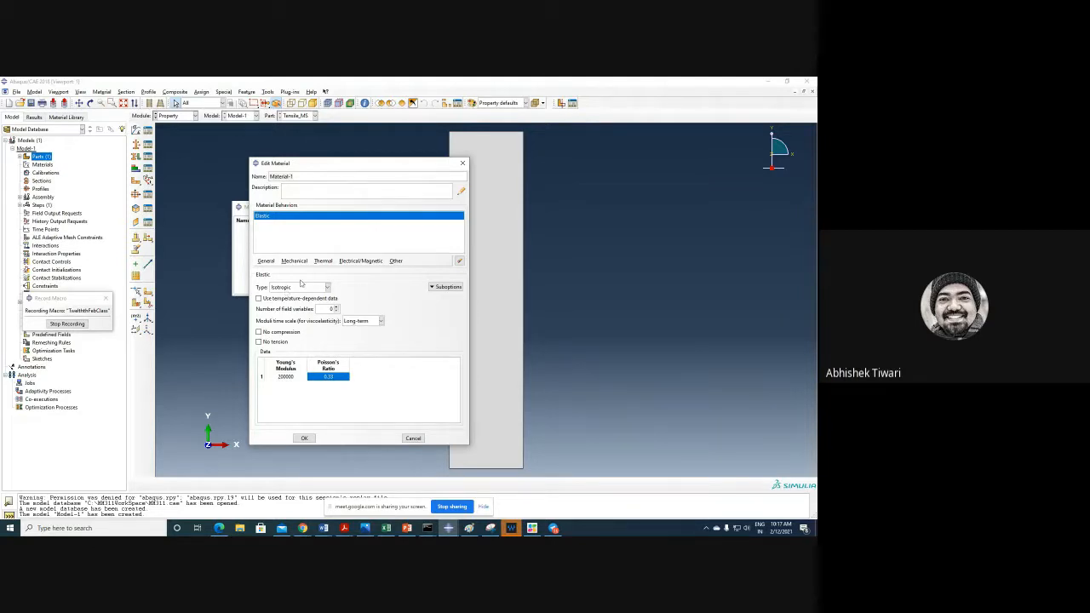
- Add Plastic behavior to the material and enter 275 as the first yield stress
{"action": "left_click", "coordinate": [294, 261]}
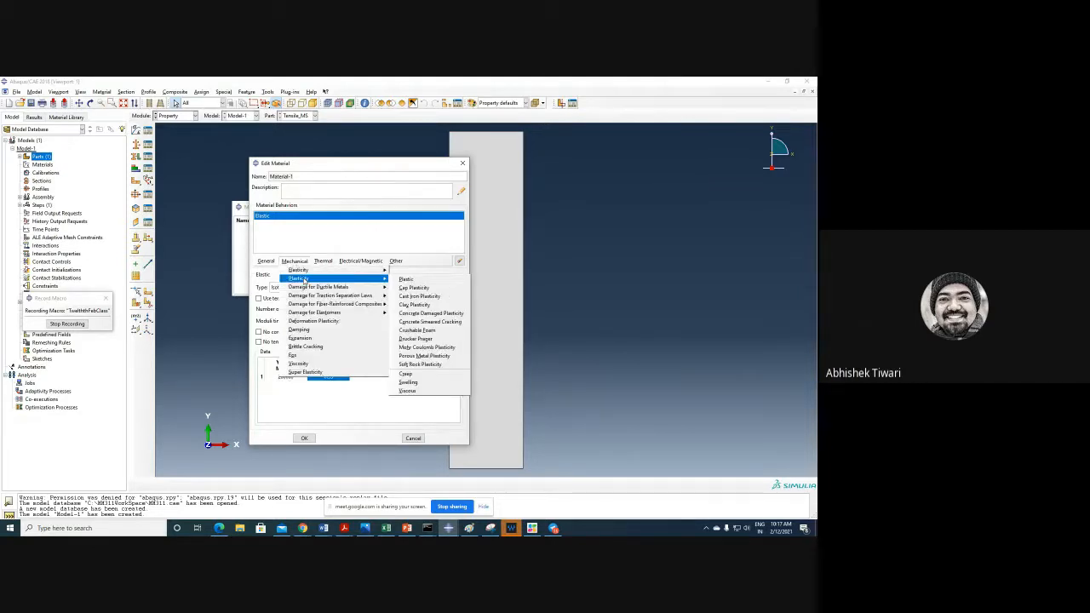
{"action": "left_click", "coordinate": [422, 282]}
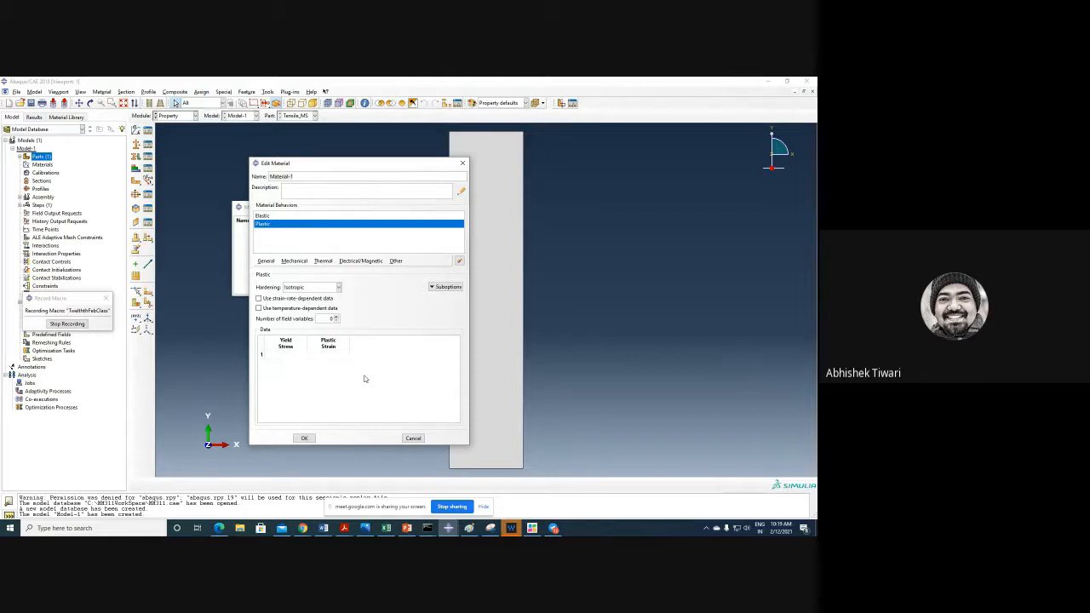
{"action": "left_click", "coordinate": [293, 356]}
{"action": "left_click", "coordinate": [321, 356]}
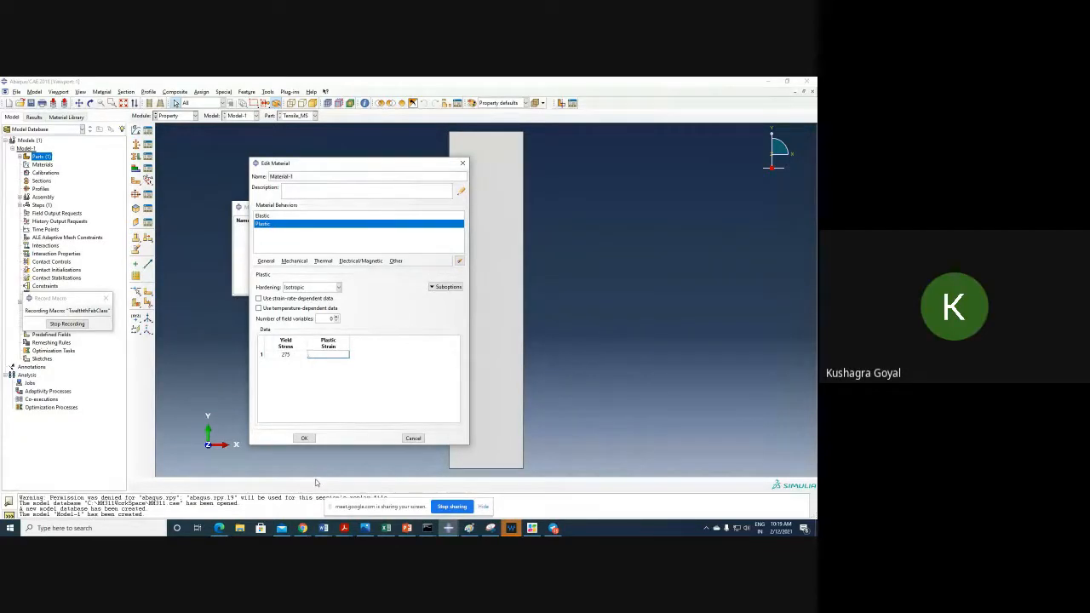
- Switch to WhatsApp in Chrome and examine the photo of the handwritten specimen dimensions
{"action": "mouse_move", "coordinate": [302, 528]}
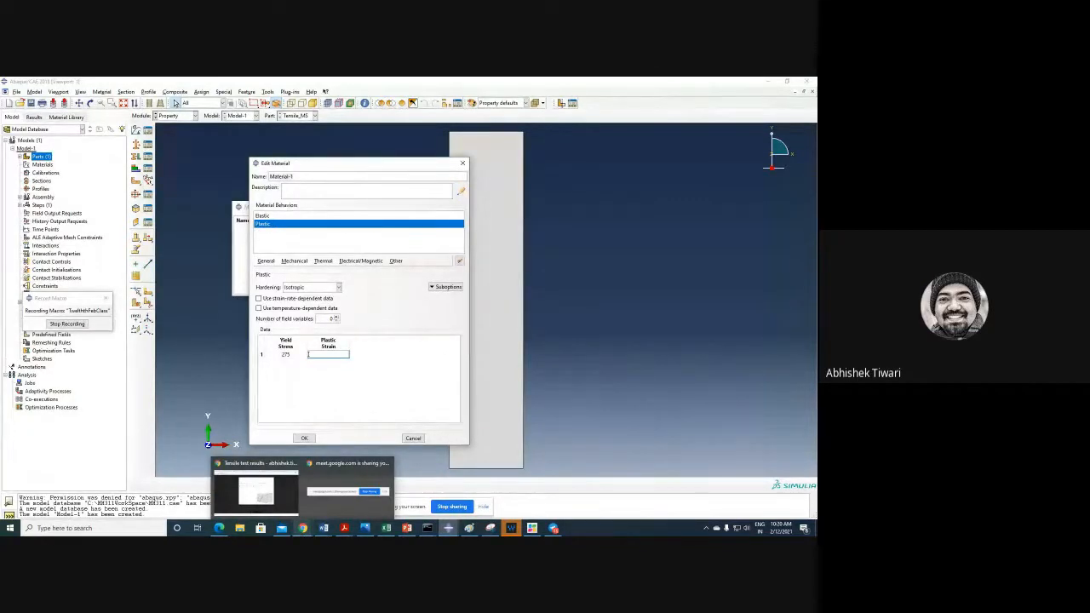
{"action": "left_click", "coordinate": [256, 487]}
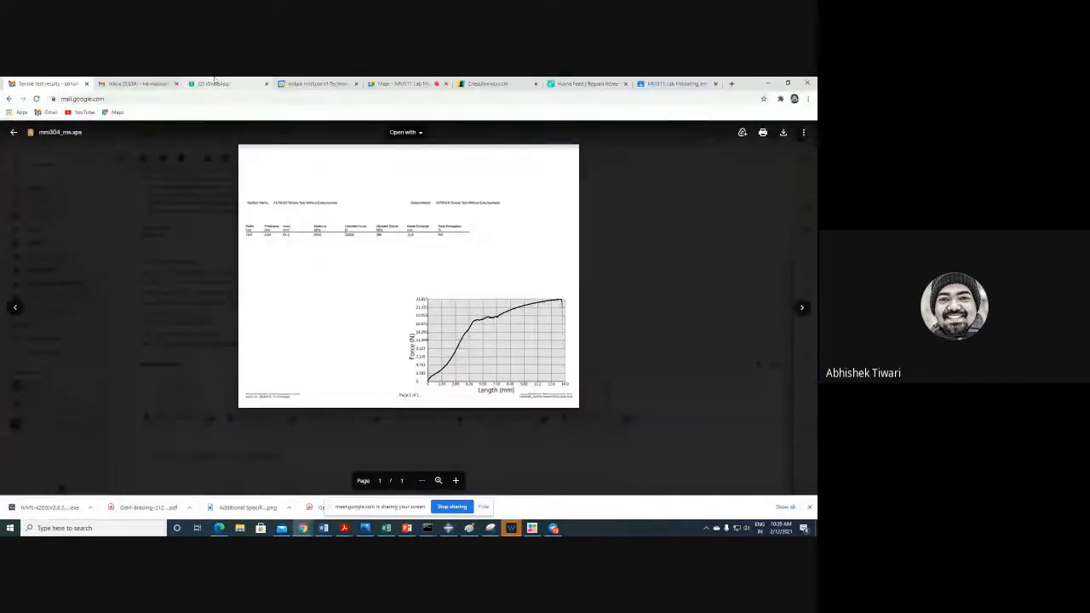
{"action": "left_click", "coordinate": [194, 84]}
{"action": "left_click", "coordinate": [158, 196]}
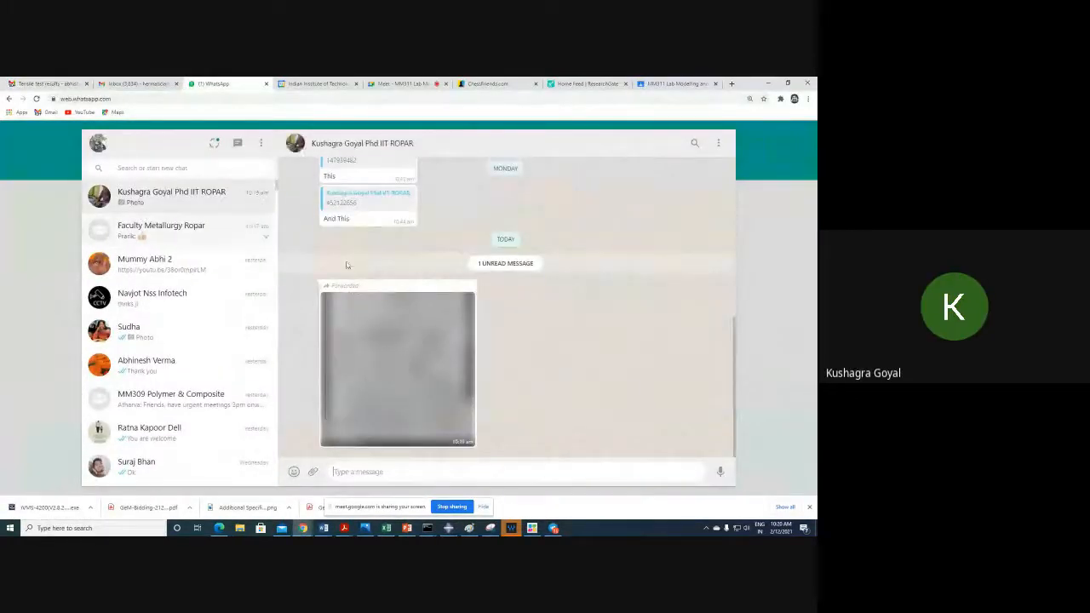
{"action": "left_click", "coordinate": [408, 339]}
{"action": "left_click", "coordinate": [416, 294]}
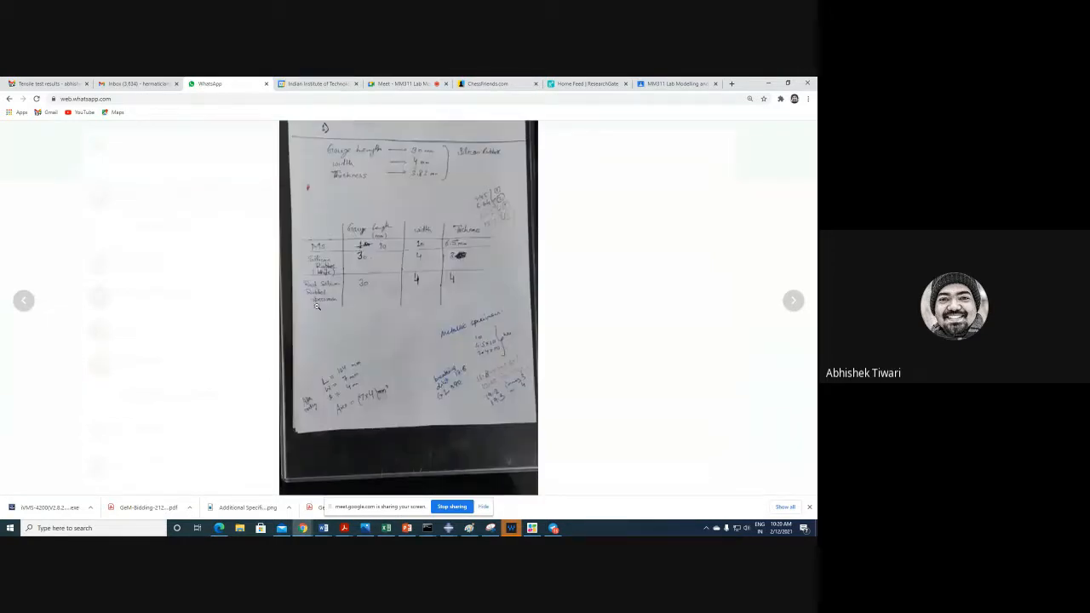
{"action": "left_click", "coordinate": [316, 307]}
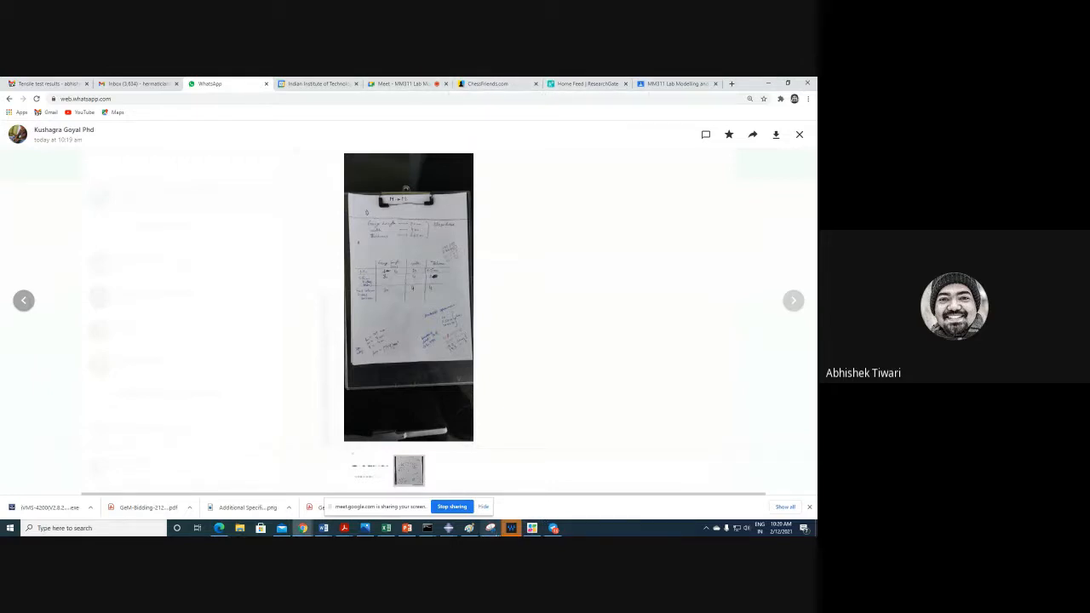
- Switch back to Abaqus/CAE and enter a plastic strain of 0 for the 275 yield stress
{"action": "left_click", "coordinate": [449, 529]}
{"action": "left_click", "coordinate": [455, 486]}
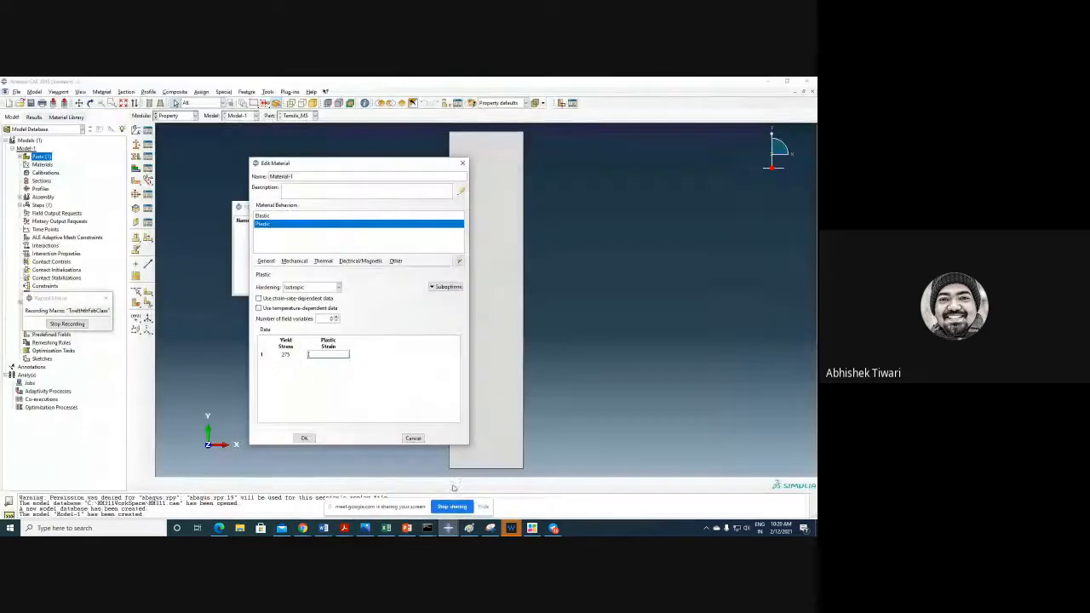
{"action": "left_click", "coordinate": [289, 355]}
{"action": "left_click", "coordinate": [328, 354]}
{"action": "left_click", "coordinate": [386, 528]}
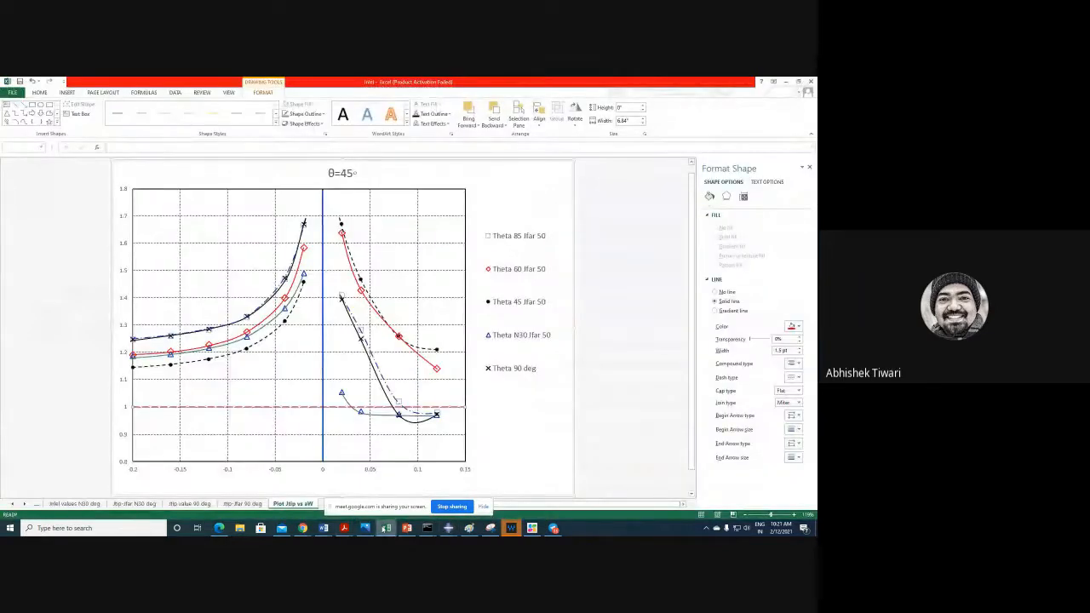
{"action": "left_click", "coordinate": [449, 528]}
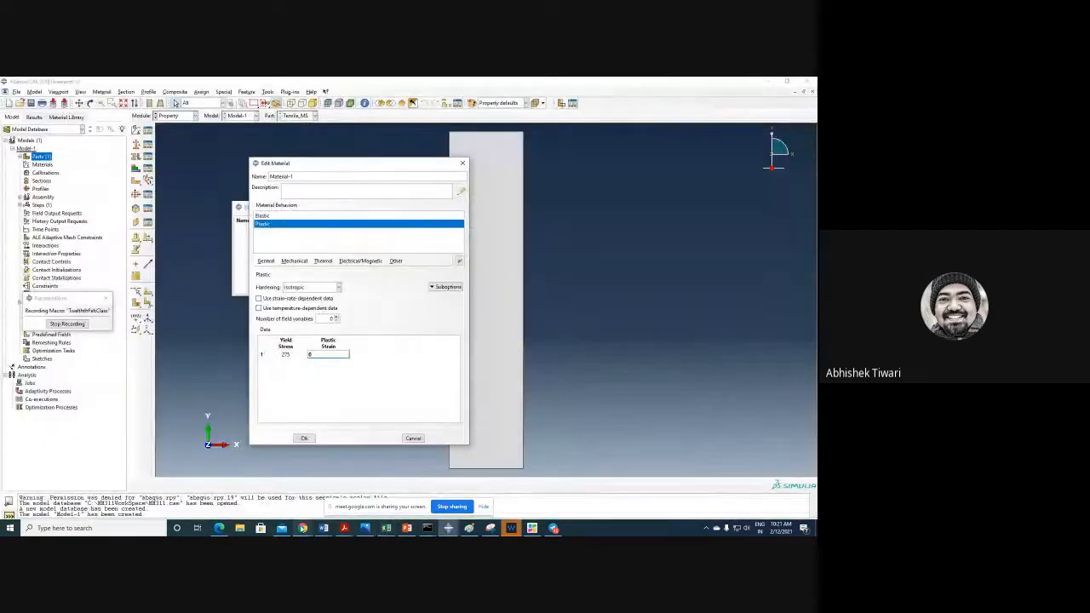
- Switch to File Explorer and look through the MM302 Lectures folder on the D drive
{"action": "mouse_move", "coordinate": [303, 528]}
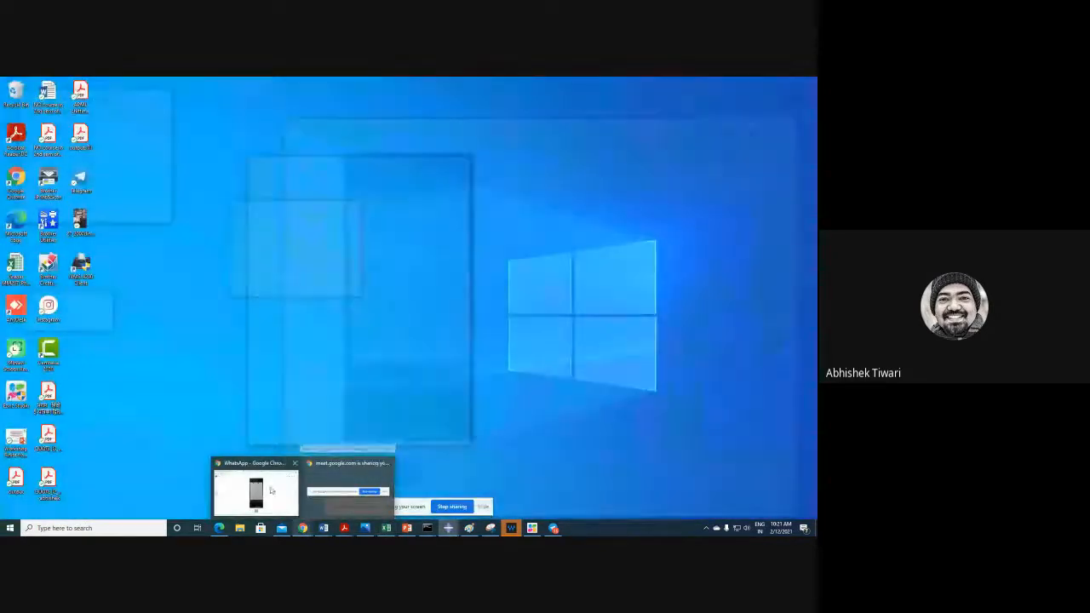
{"action": "left_click", "coordinate": [272, 491]}
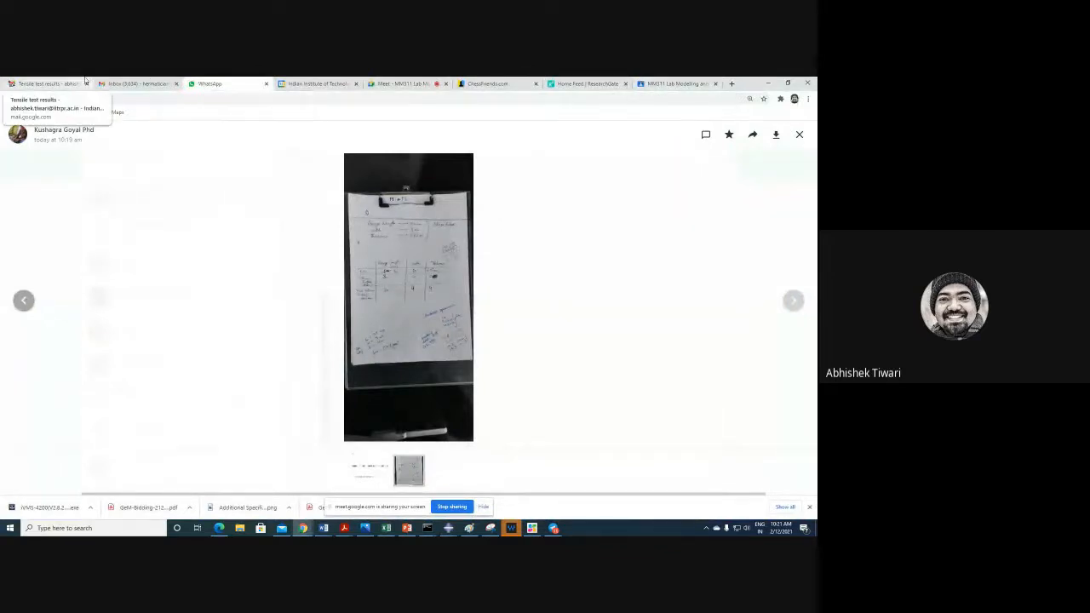
{"action": "left_click", "coordinate": [241, 530]}
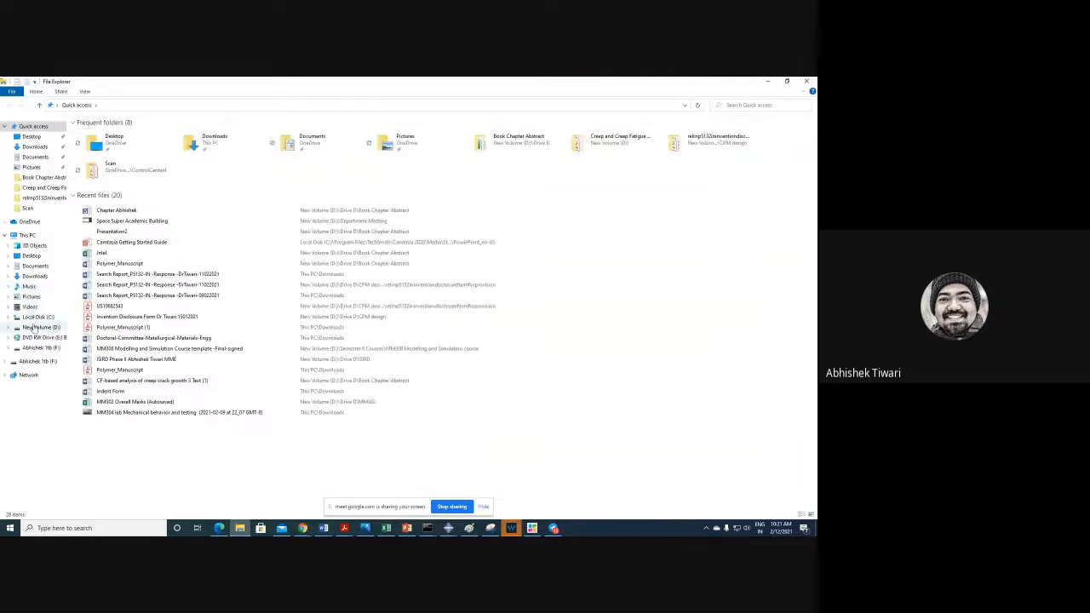
{"action": "left_click", "coordinate": [39, 327]}
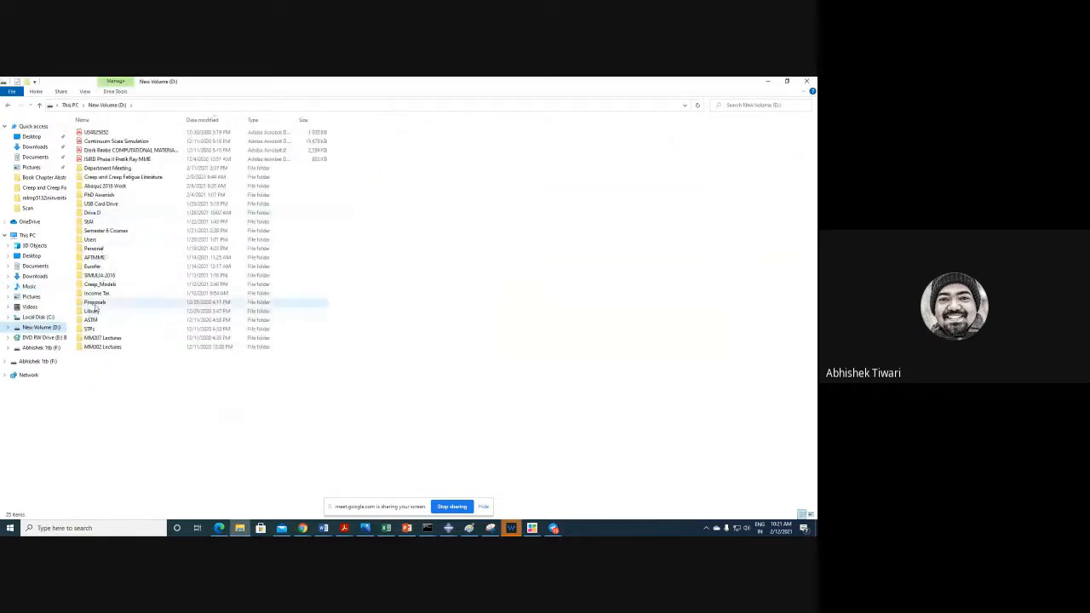
{"action": "double_click", "coordinate": [103, 351]}
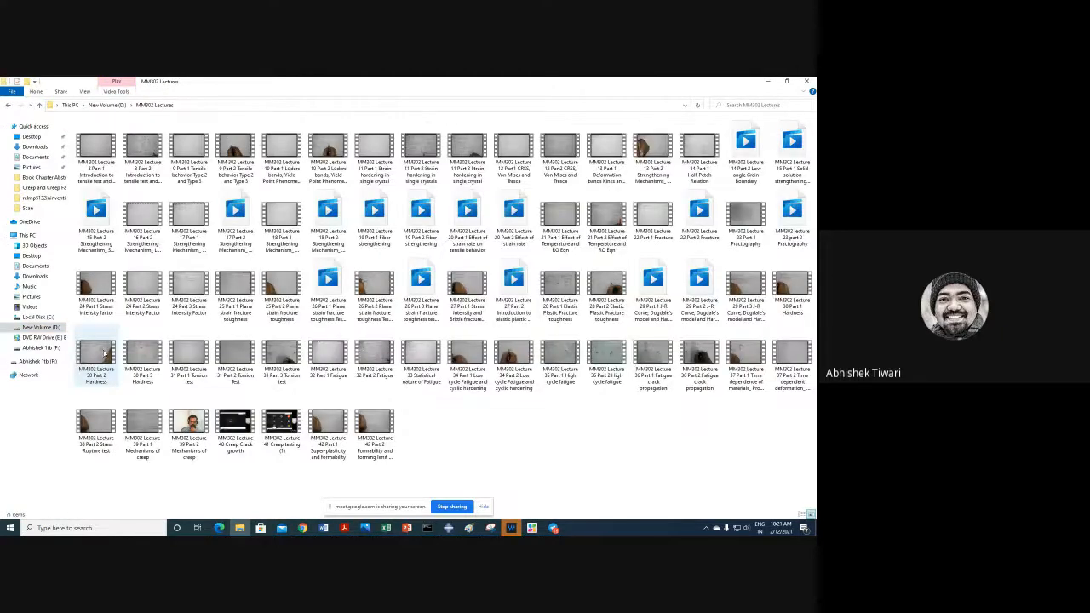
{"action": "key", "text": "alt+Left"}
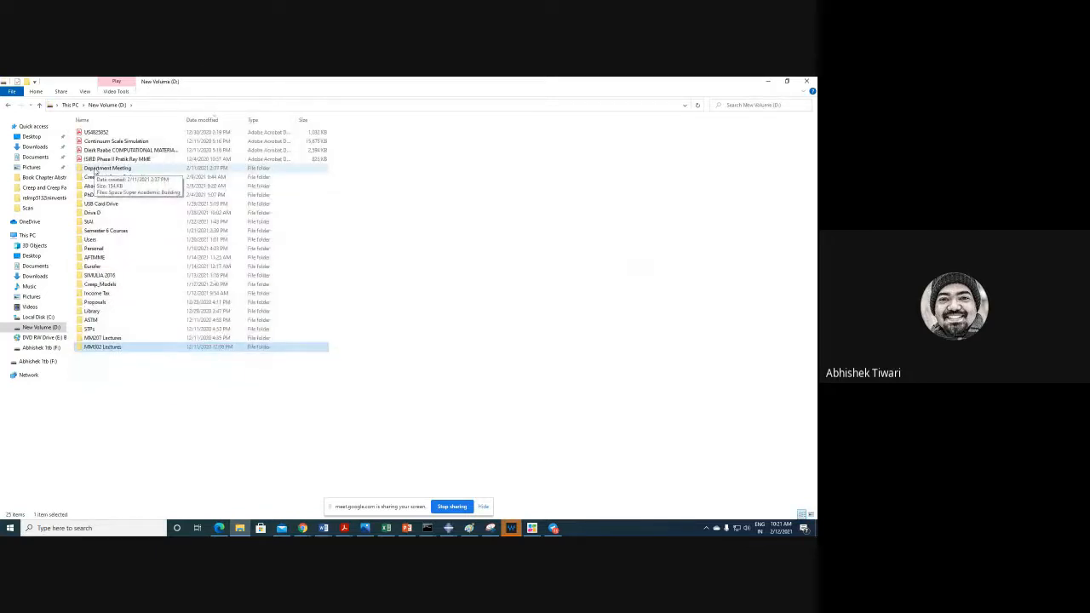
{"action": "left_click", "coordinate": [767, 81]}
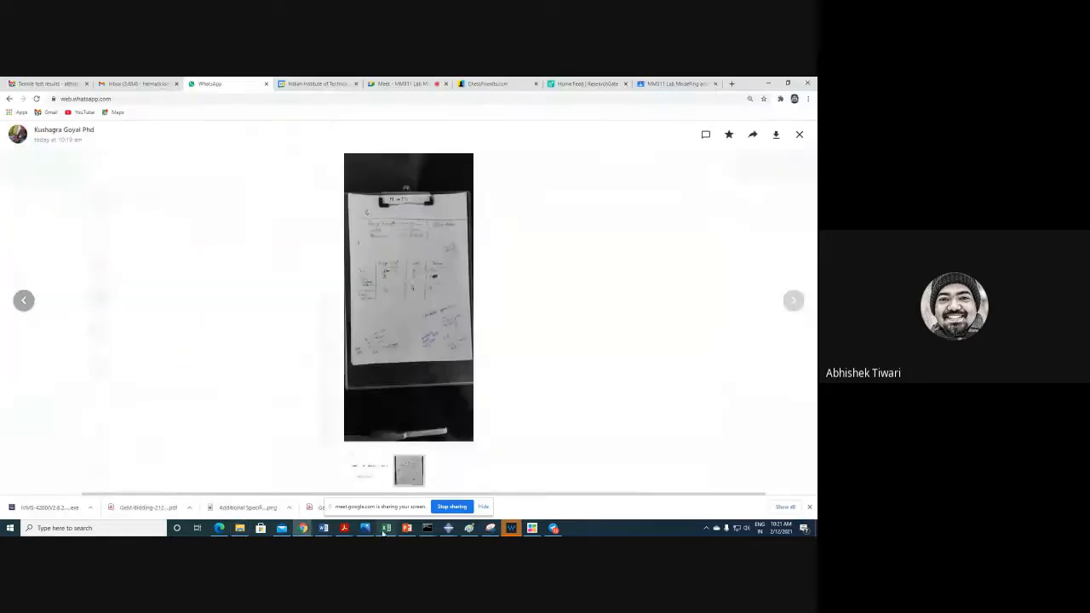
- Switch to Excel and create a new blank workbook
{"action": "left_click", "coordinate": [386, 529]}
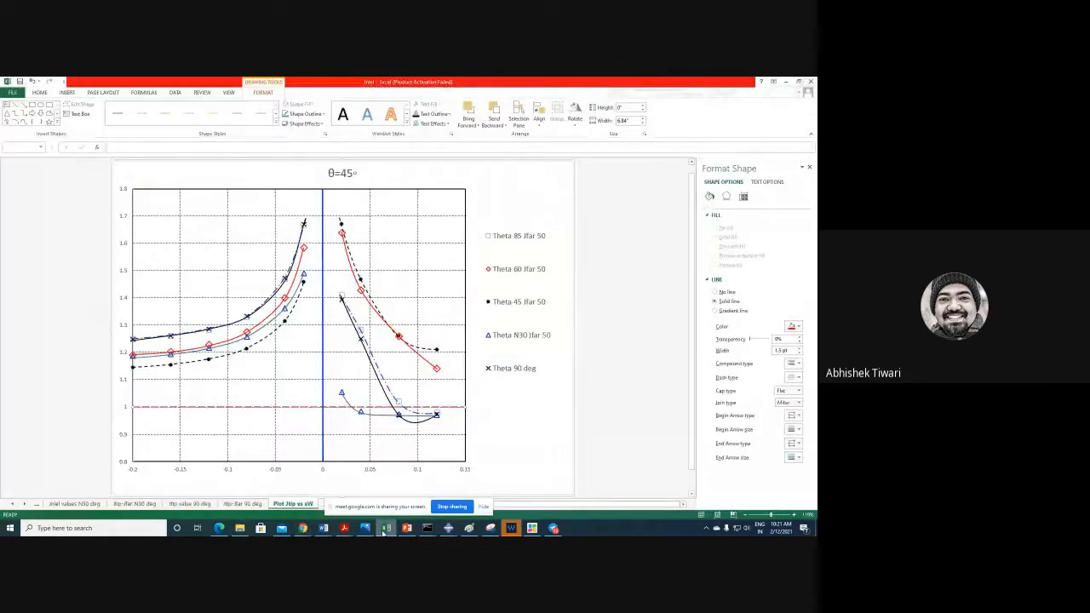
{"action": "left_click", "coordinate": [13, 92]}
{"action": "left_click", "coordinate": [16, 128]}
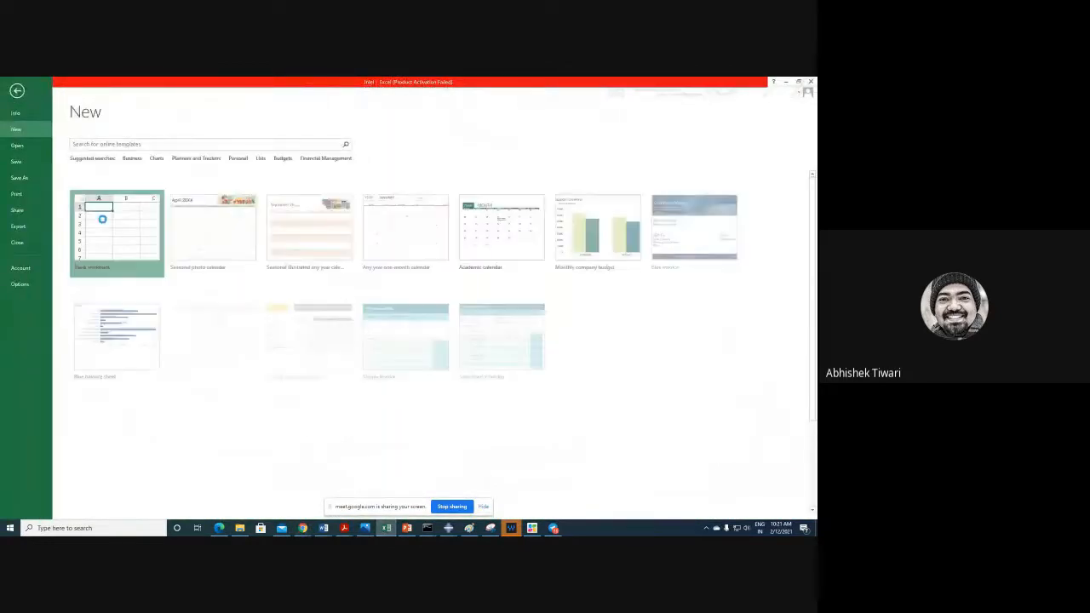
{"action": "left_click", "coordinate": [103, 219]}
- Enter the column heading e in cell E3 and the starting value 0 in cell E4
{"action": "left_click", "coordinate": [132, 186]}
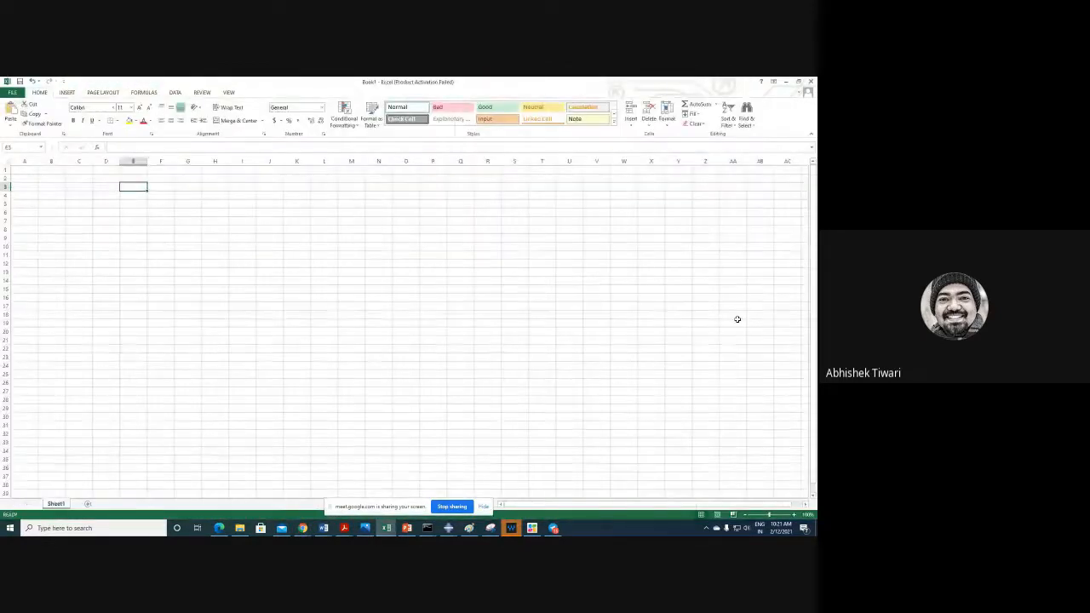
{"action": "type", "text": "e"}
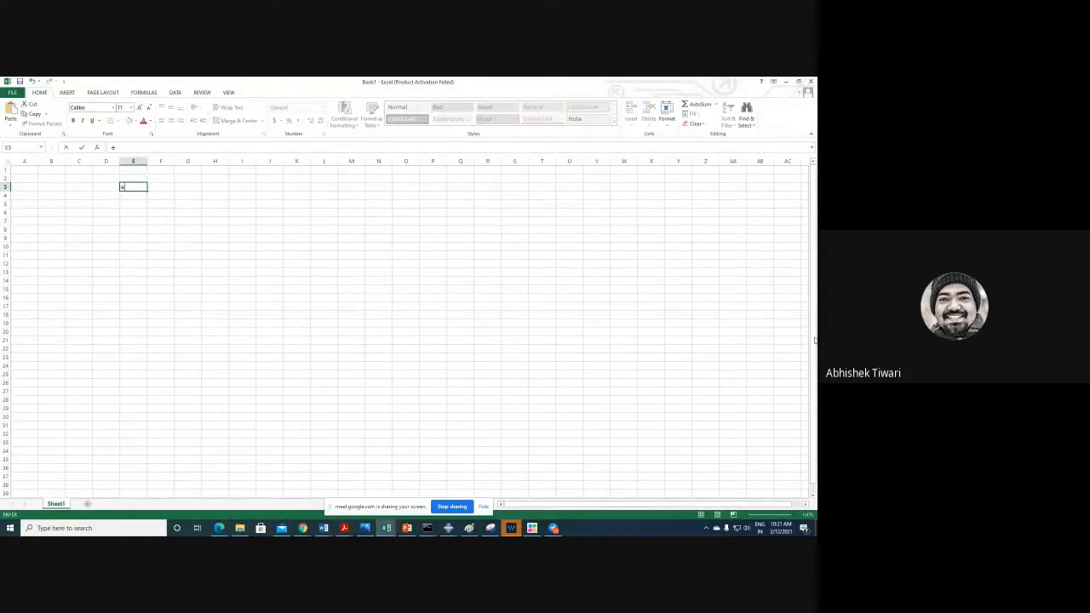
{"action": "key", "text": "Return"}
{"action": "type", "text": "0"}
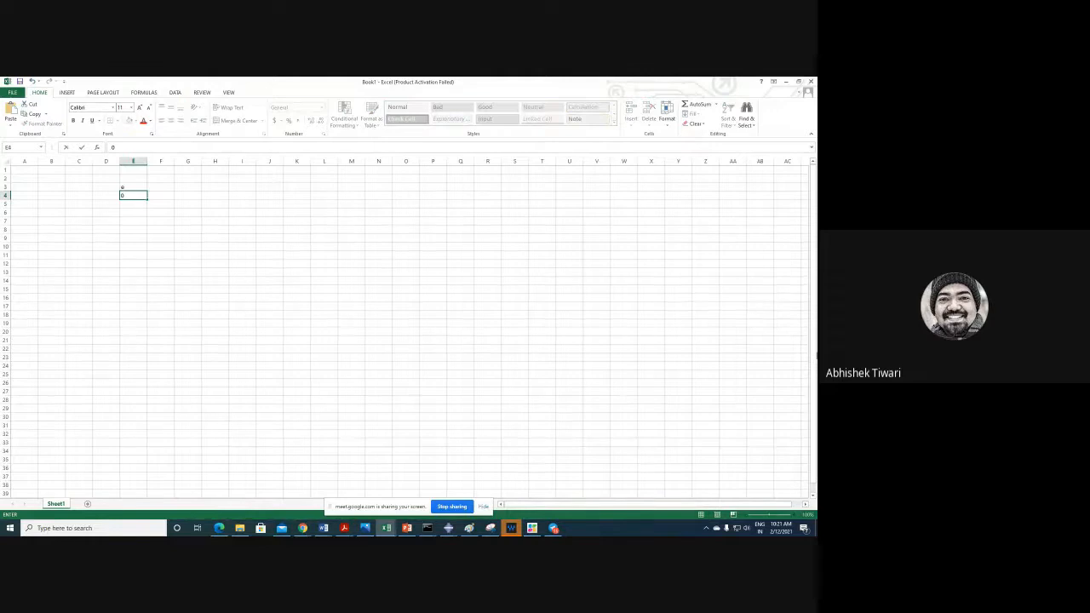
{"action": "key", "text": "Return"}
- Enter the formula =E4+0.1 in cell E5 and fill it down to E20
{"action": "type", "text": "="}
{"action": "key", "text": "Up"}
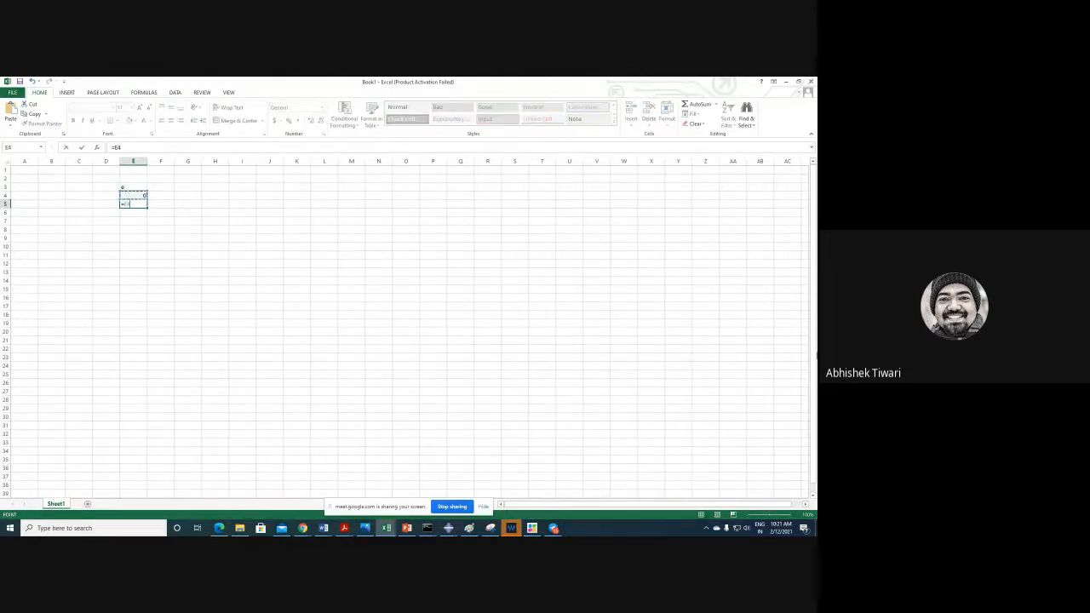
{"action": "type", "text": "+0.1"}
{"action": "key", "text": "Return"}
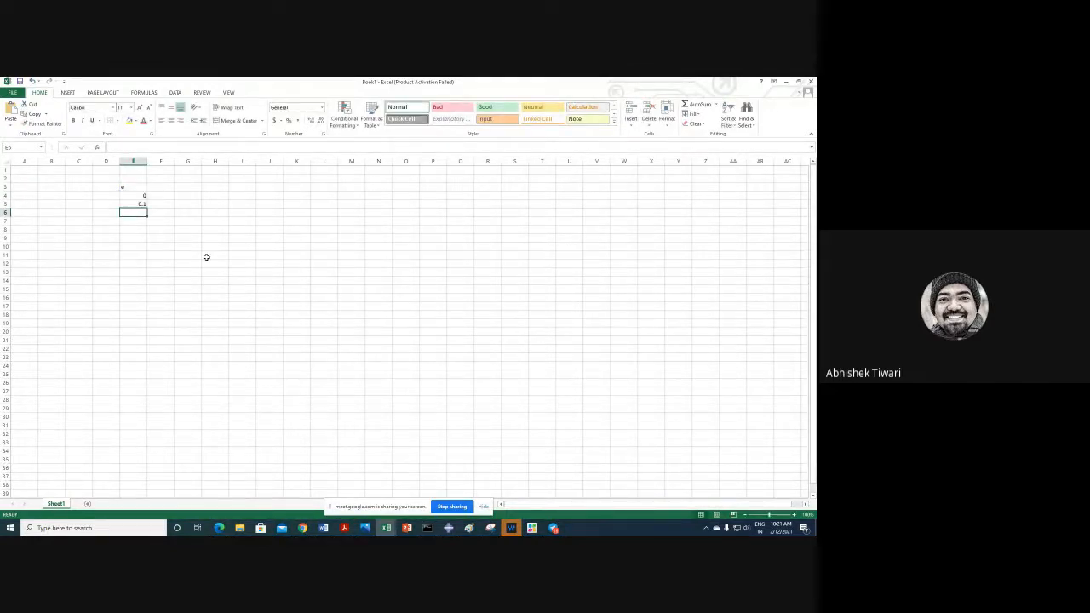
{"action": "left_click", "coordinate": [139, 204]}
{"action": "left_click_drag", "start_coordinate": [146, 207], "coordinate": [138, 335]}
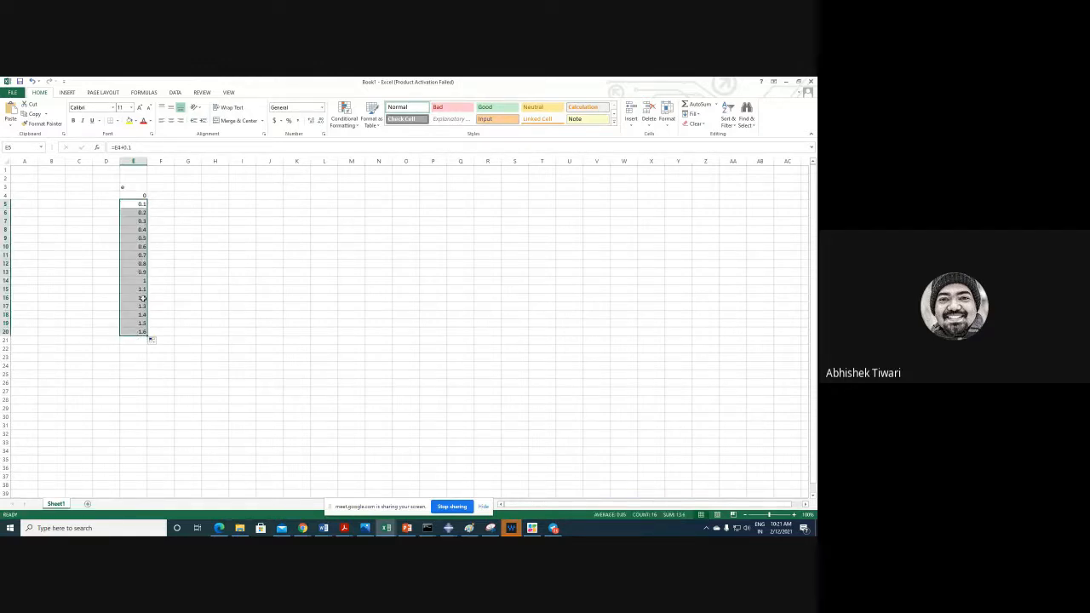
- Change the formula in cell E5 to =E4+0.02 and fill it down to E16
{"action": "double_click", "coordinate": [140, 204]}
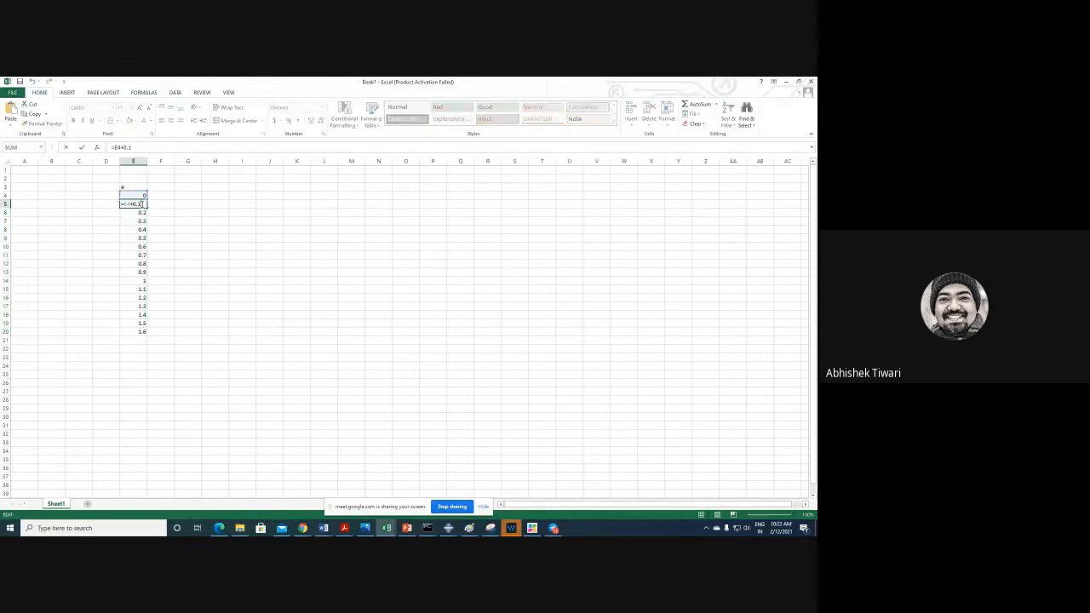
{"action": "key", "text": "BackSpace"}
{"action": "type", "text": "02"}
{"action": "key", "text": "Return"}
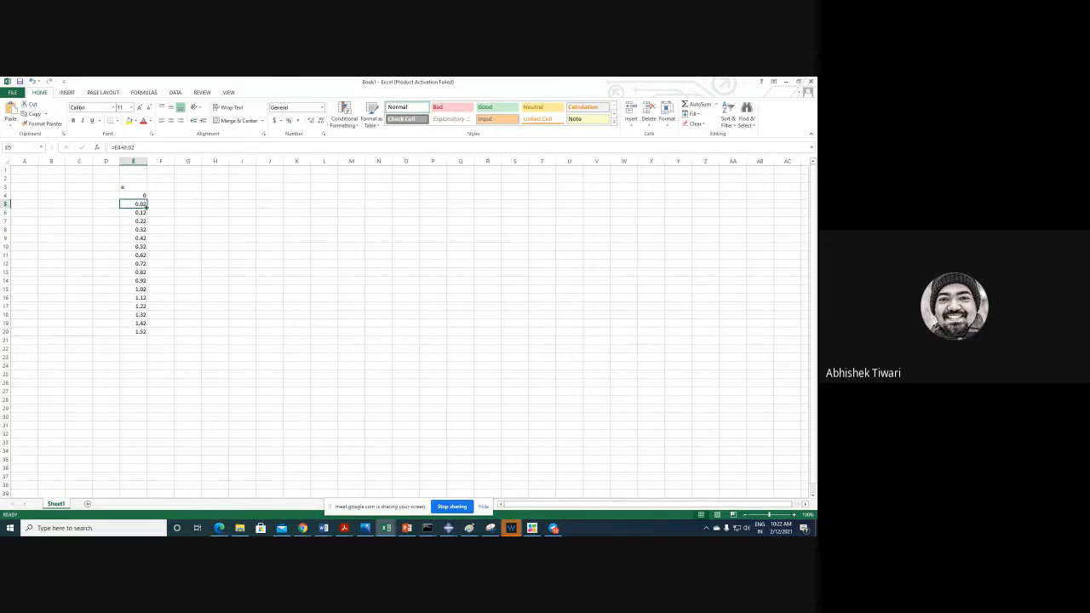
{"action": "left_click_drag", "start_coordinate": [142, 206], "coordinate": [143, 299]}
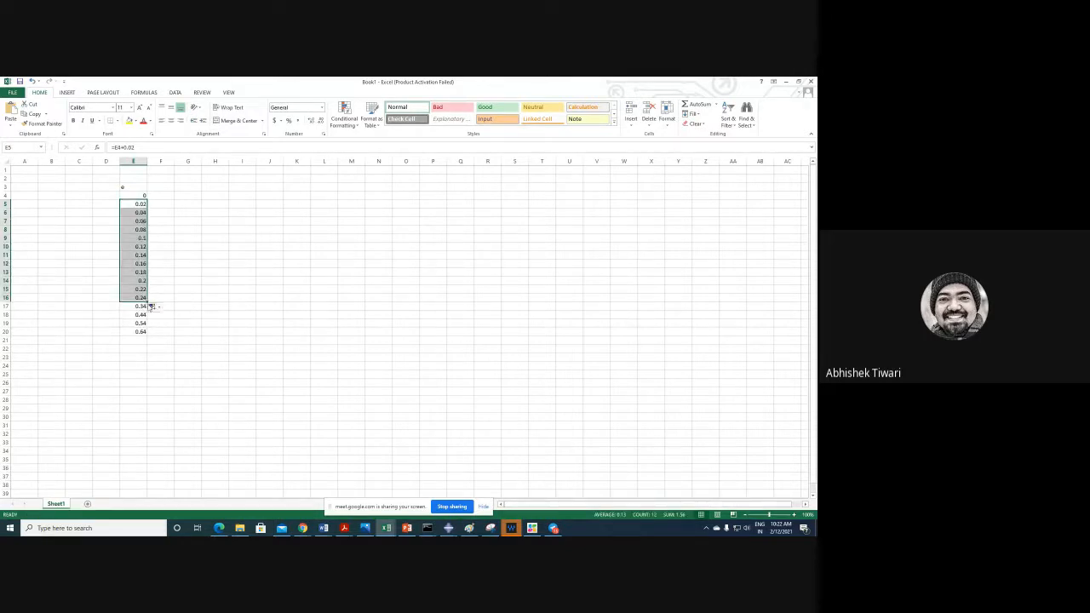
- Extend the column E formula to E17 and clear the leftover values in E18:E20
{"action": "left_click_drag", "start_coordinate": [146, 301], "coordinate": [142, 329]}
{"action": "key", "text": "Delete"}
{"action": "left_click", "coordinate": [163, 320]}
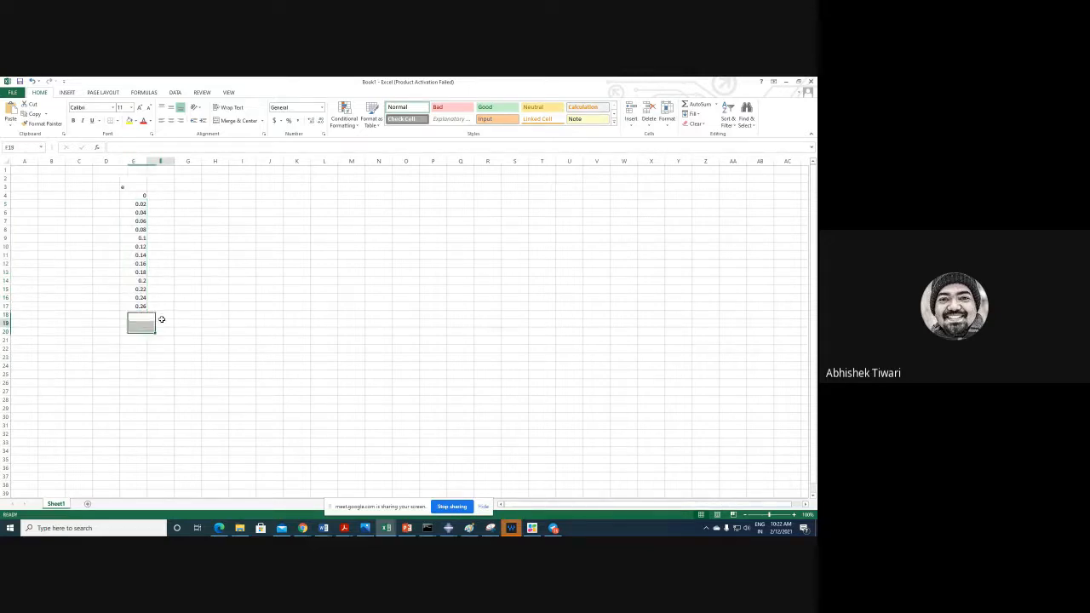
- Enter the column heading S in cell D3
{"action": "left_click", "coordinate": [93, 185]}
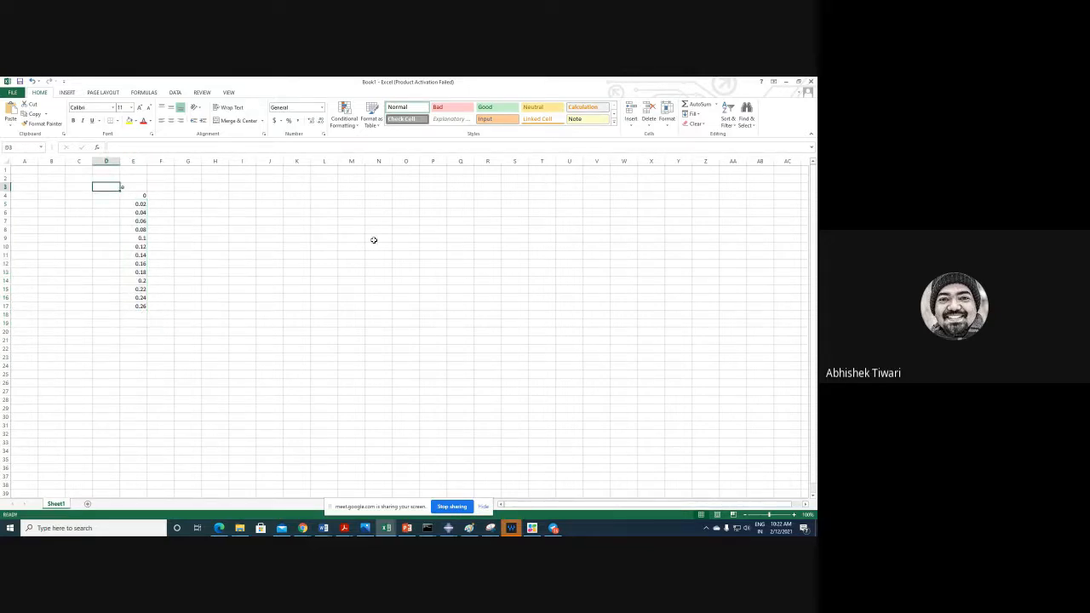
{"action": "type", "text": "$"}
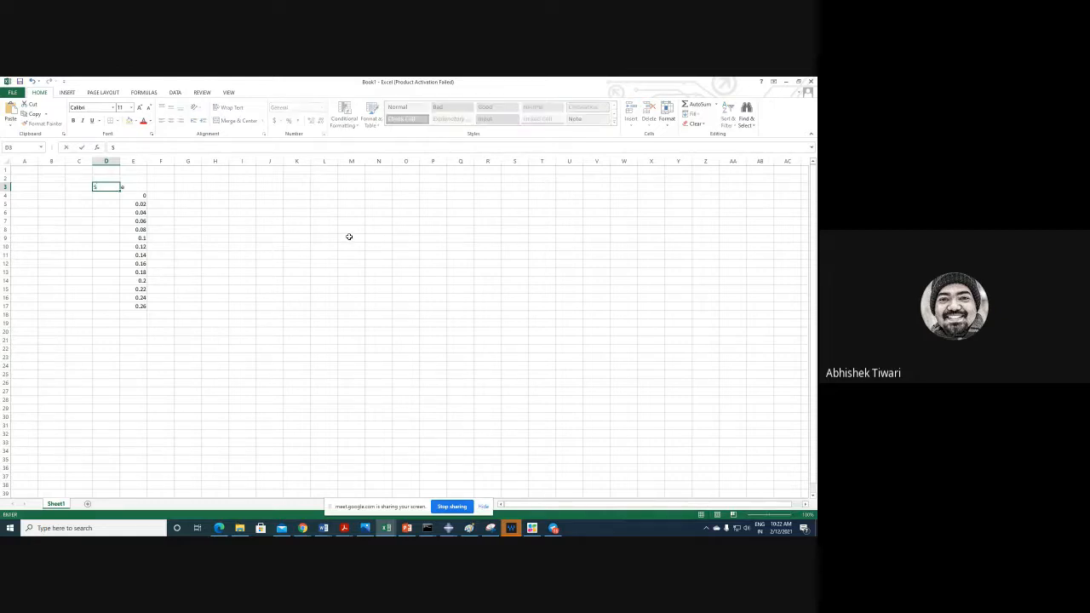
{"action": "left_click", "coordinate": [214, 237]}
{"action": "double_click", "coordinate": [106, 186]}
- Move the strain values in E5:E17 down to E8:E20 to free three rows below the starting value
{"action": "left_click_drag", "start_coordinate": [141, 204], "coordinate": [139, 304]}
{"action": "key", "text": "ctrl+c"}
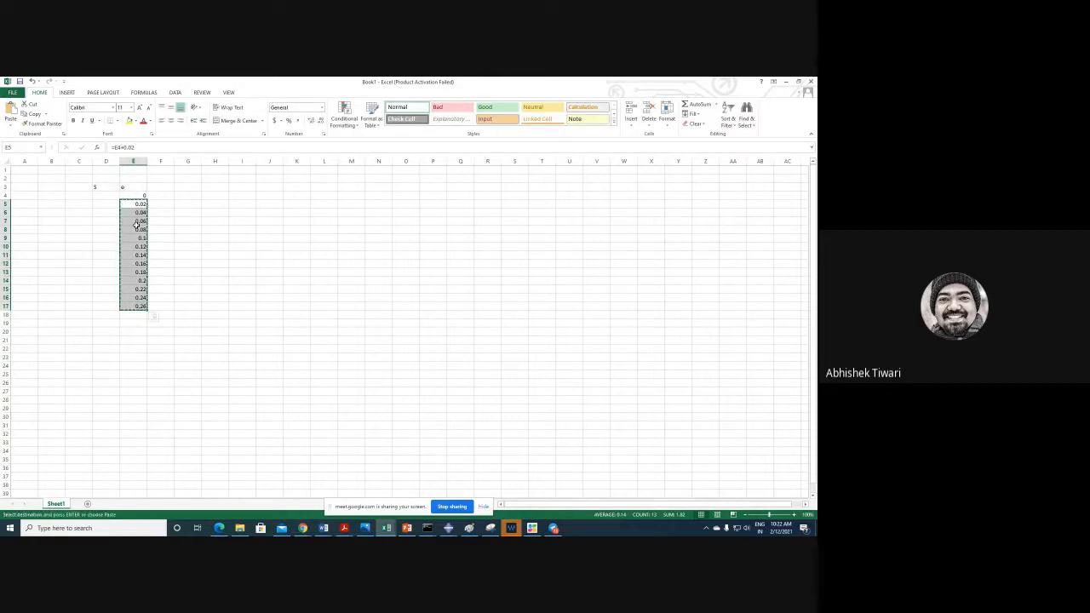
{"action": "left_click_drag", "start_coordinate": [137, 205], "coordinate": [136, 230]}
{"action": "left_click", "coordinate": [137, 203]}
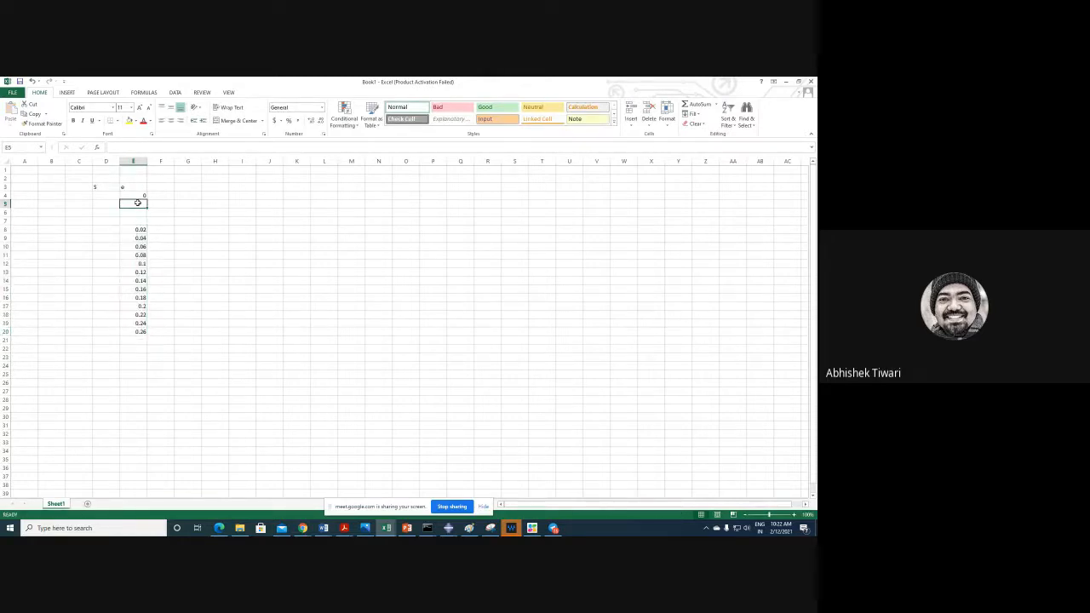
- Enter the formula =E4+0.001 in cell E5 and fill it down to E7
{"action": "type", "text": "=E4+"}
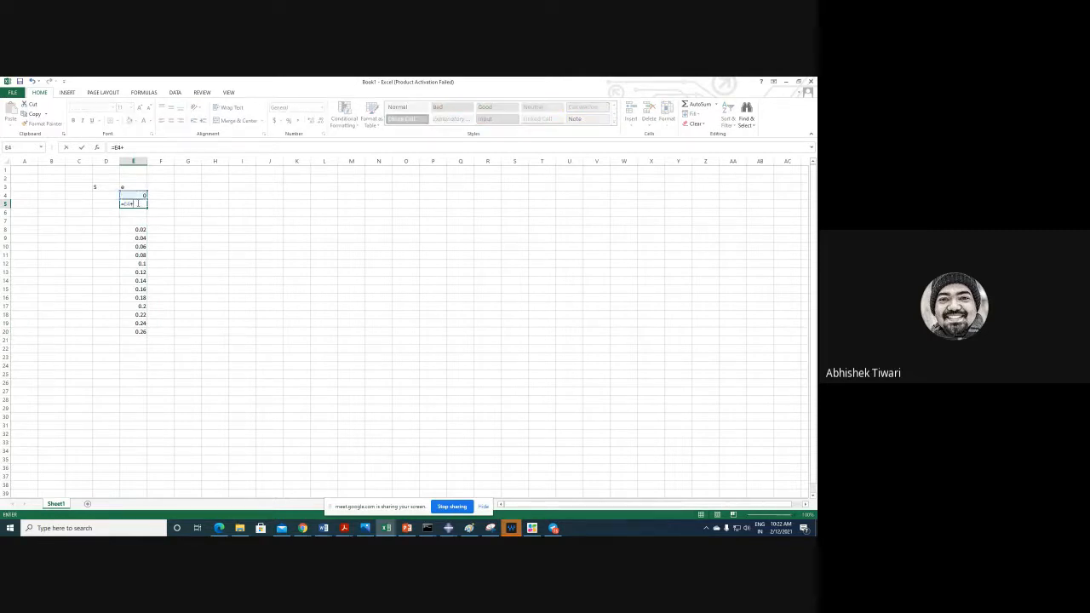
{"action": "type", "text": "0.01"}
{"action": "key", "text": "Return"}
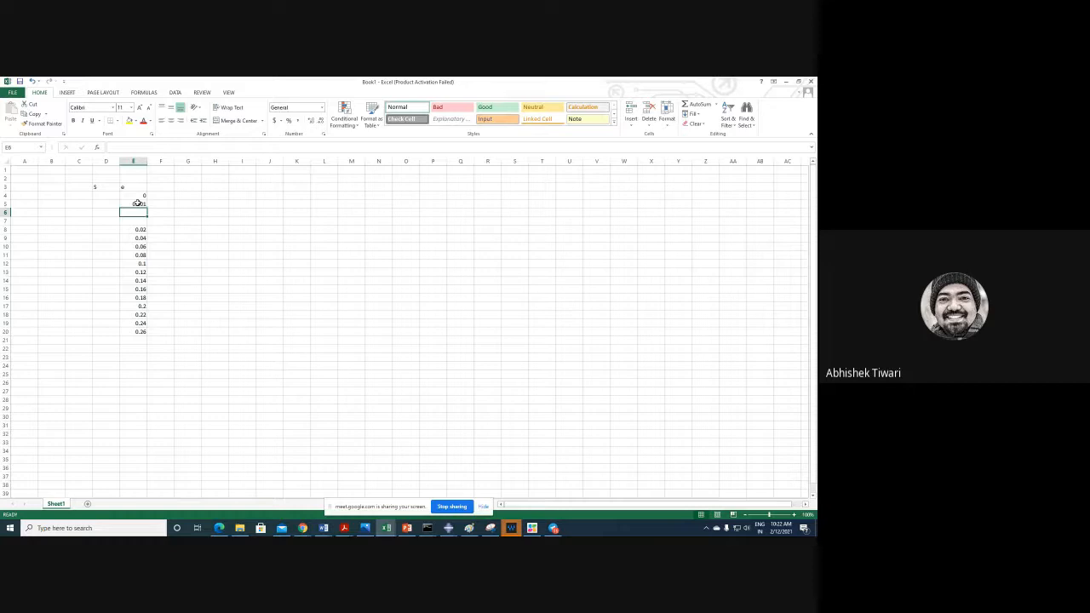
{"action": "left_click", "coordinate": [137, 203]}
{"action": "left_click_drag", "start_coordinate": [147, 208], "coordinate": [147, 224]}
{"action": "left_click", "coordinate": [210, 230]}
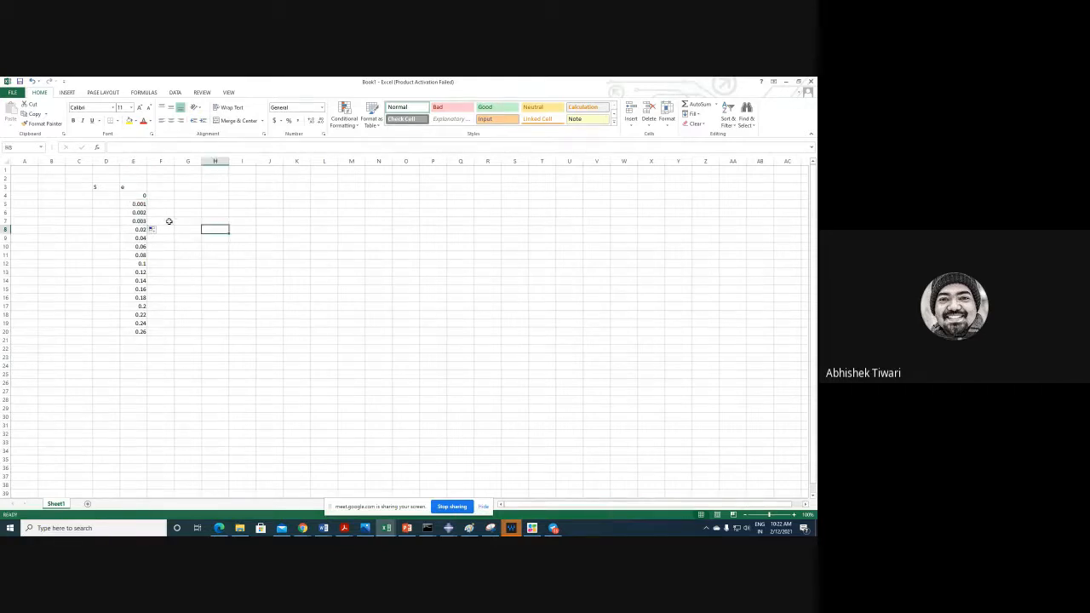
- Enter the stress value 270 in cell D6, beside the 0.002 strain
{"action": "left_click", "coordinate": [94, 211]}
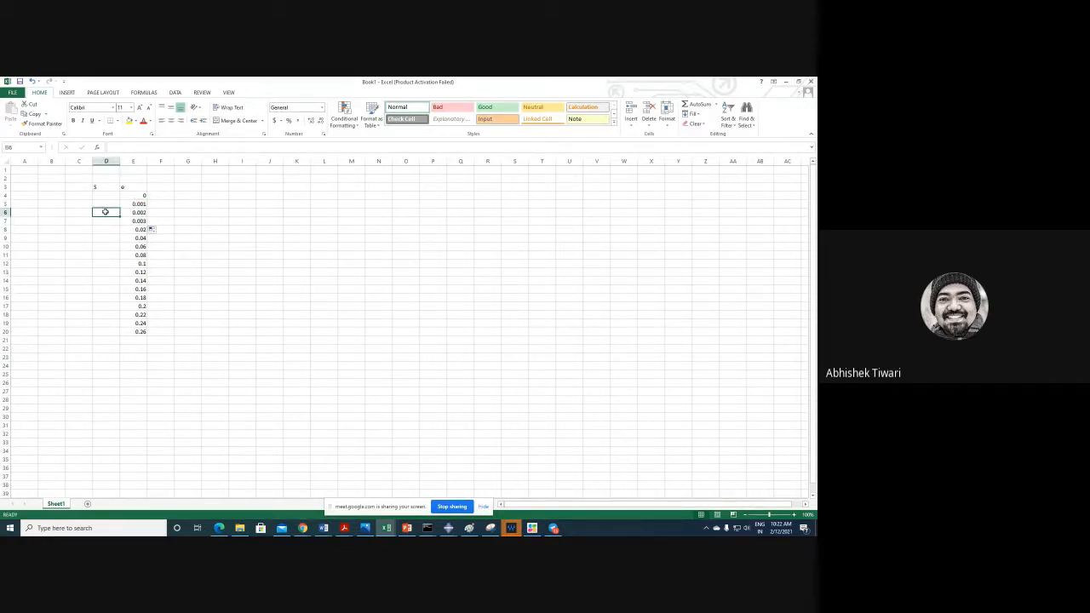
{"action": "type", "text": "275"}
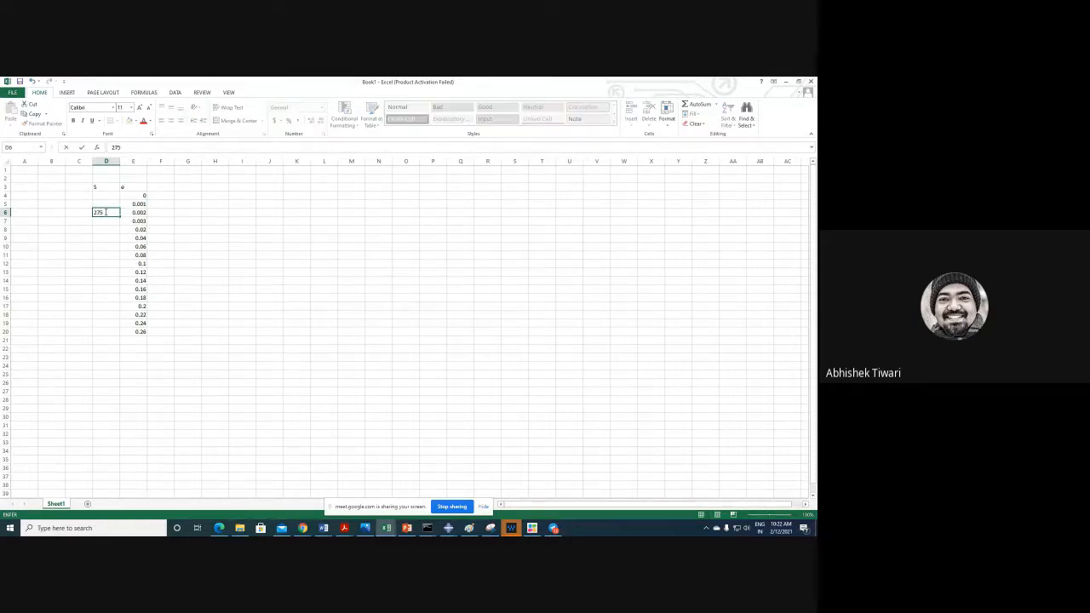
{"action": "key", "text": "BackSpace"}
{"action": "left_click", "coordinate": [105, 196]}
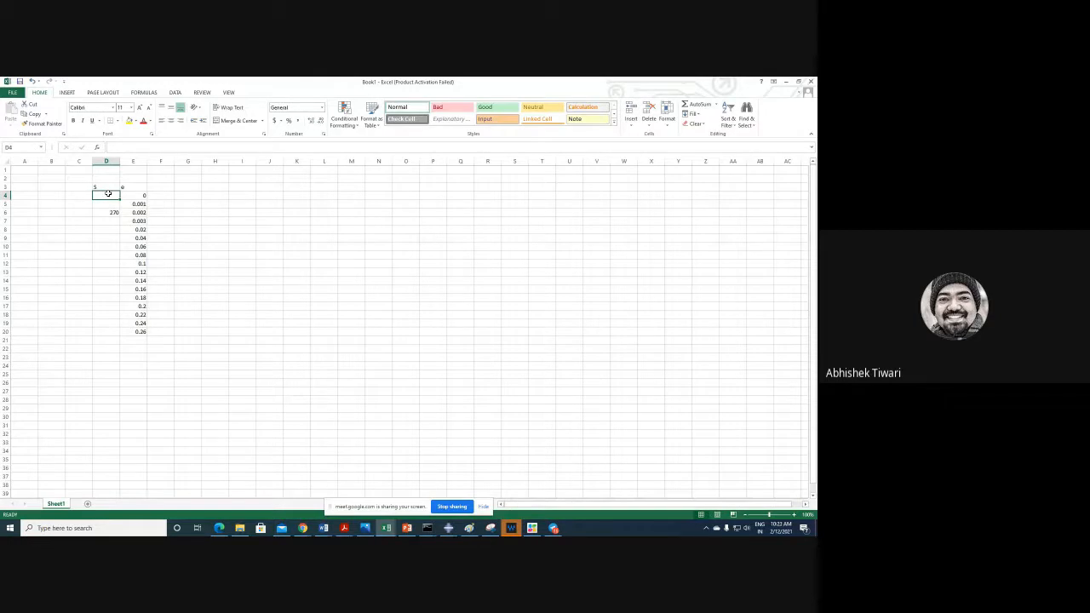
- Enter the formula =200000*E4 in cell D4 and fill it down to D5
{"action": "type", "text": "="}
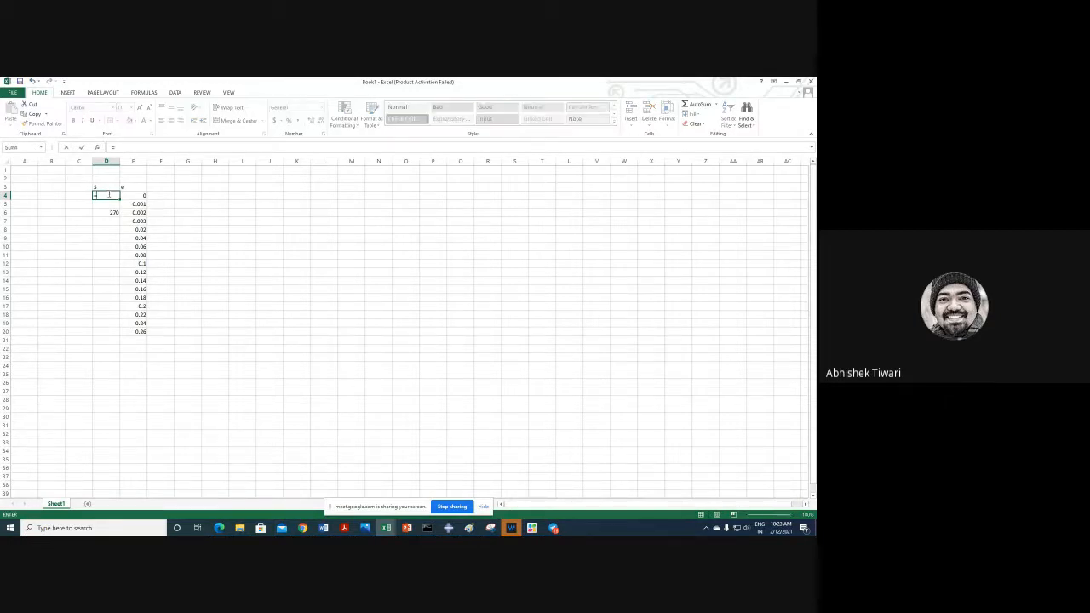
{"action": "type", "text": "200000^"}
{"action": "key", "text": "Return"}
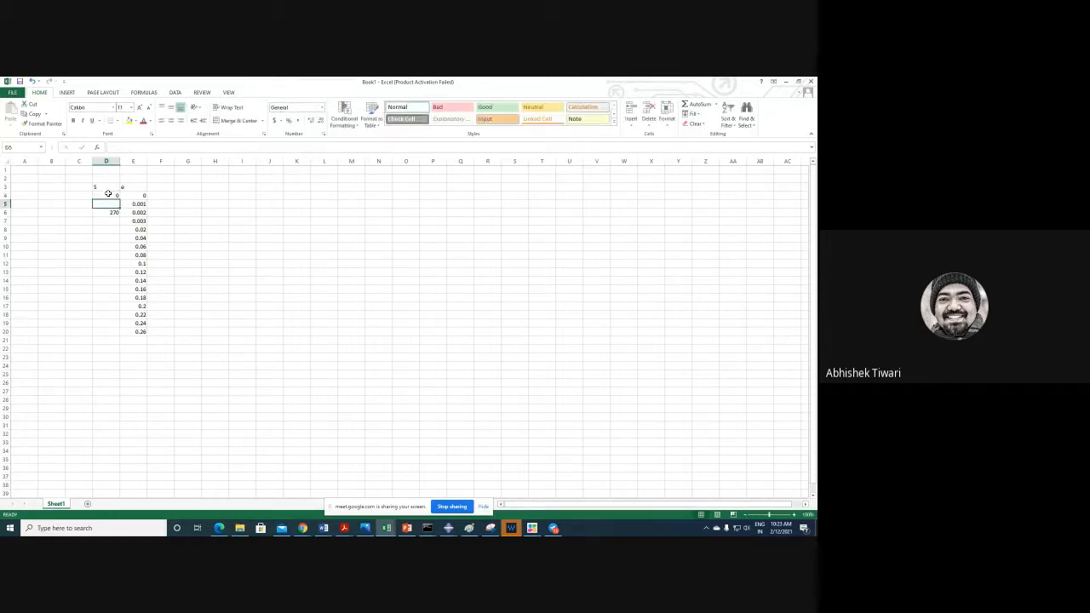
{"action": "left_click", "coordinate": [108, 194]}
{"action": "left_click_drag", "start_coordinate": [120, 199], "coordinate": [120, 208]}
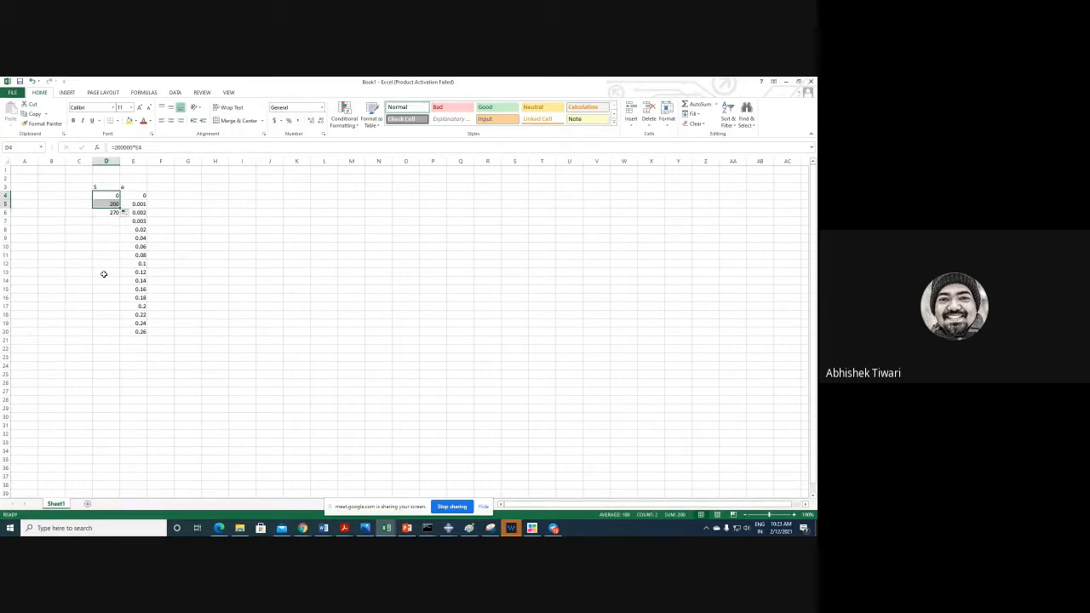
- Write the hardening equation S = Ke^0.2 as a note in cell I5
{"action": "left_click", "coordinate": [111, 223]}
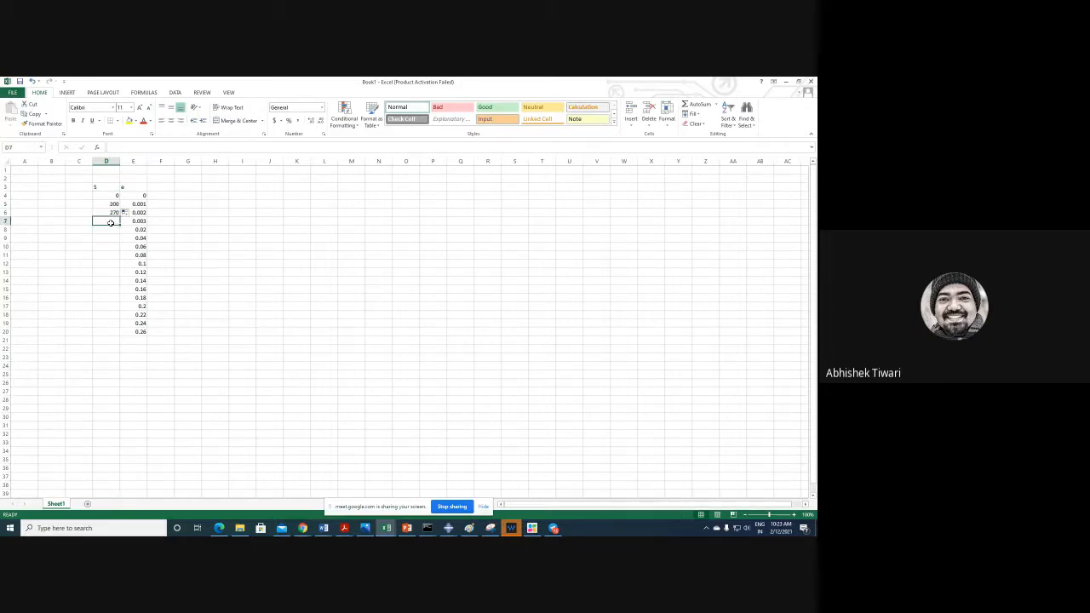
{"action": "left_click", "coordinate": [242, 204]}
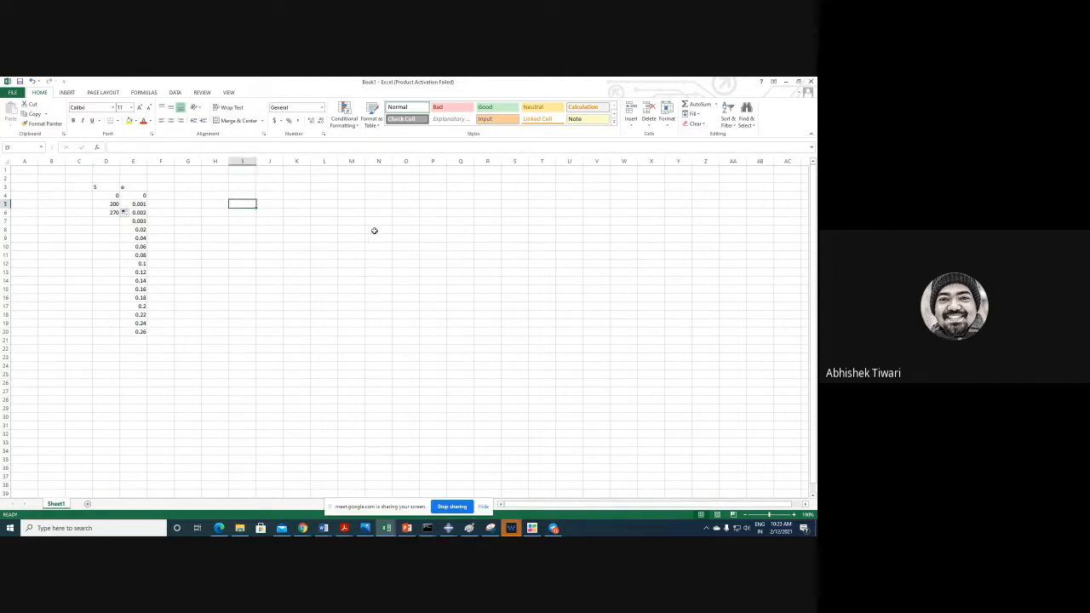
{"action": "type", "text": "S"}
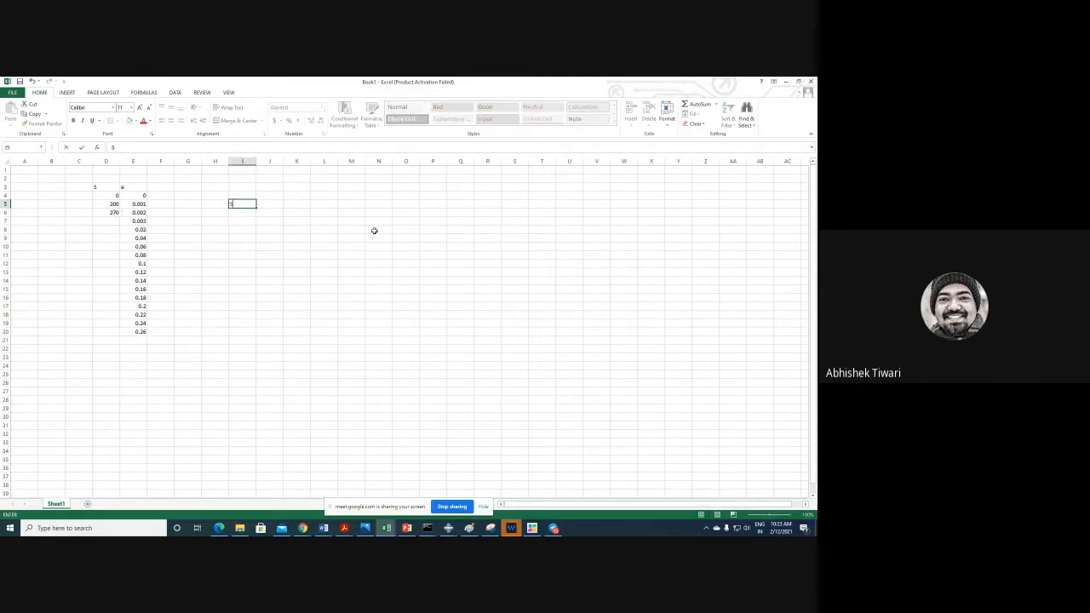
{"action": "type", "text": " ="}
{"action": "type", "text": "Ke^0.2"}
{"action": "left_click", "coordinate": [112, 222]}
{"action": "type", "text": "="}
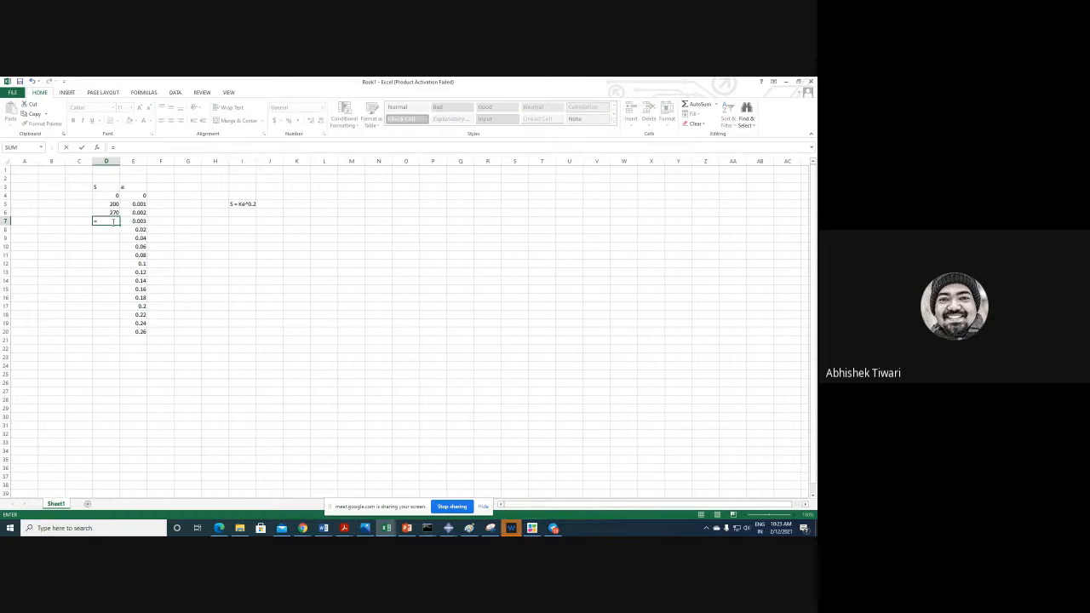
{"action": "key", "text": "Right"}
{"action": "key", "text": "BackSpace"}
{"action": "key", "text": "BackSpace"}
{"action": "key", "text": "BackSpace"}
- Calculate K in cell I6 with the formula =270/(0.002^0.2)
{"action": "left_click", "coordinate": [237, 215]}
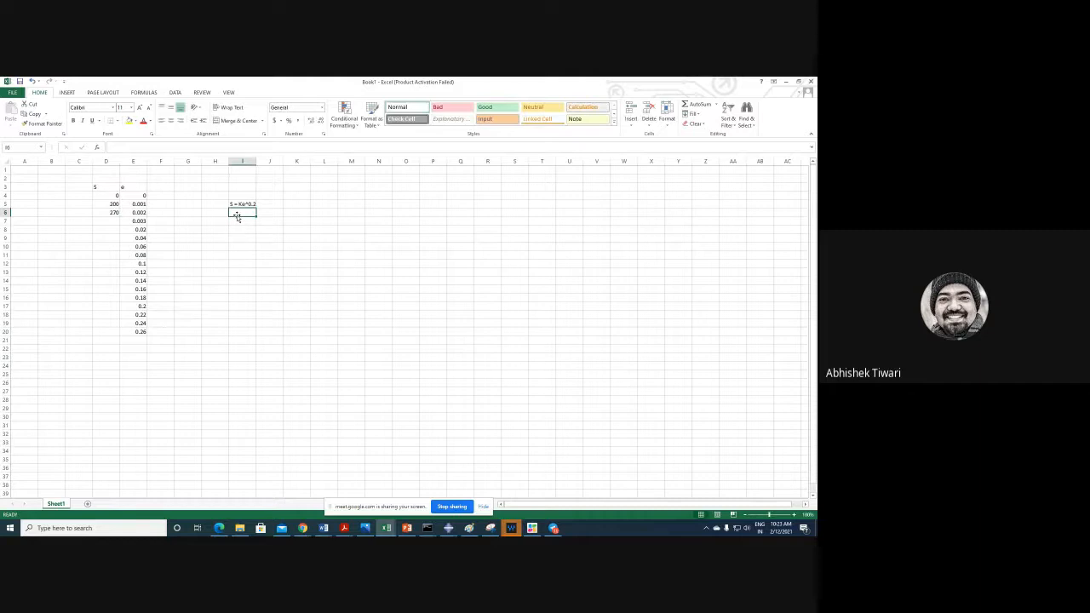
{"action": "type", "text": "270"}
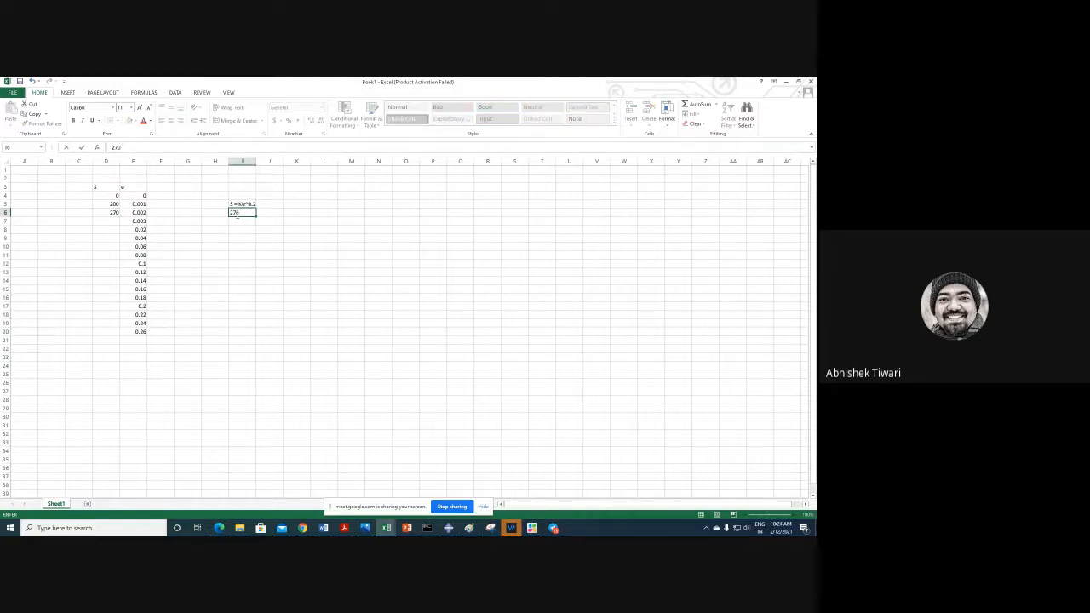
{"action": "type", "text": "/(0.002^0.2)"}
{"action": "key", "text": "Return"}
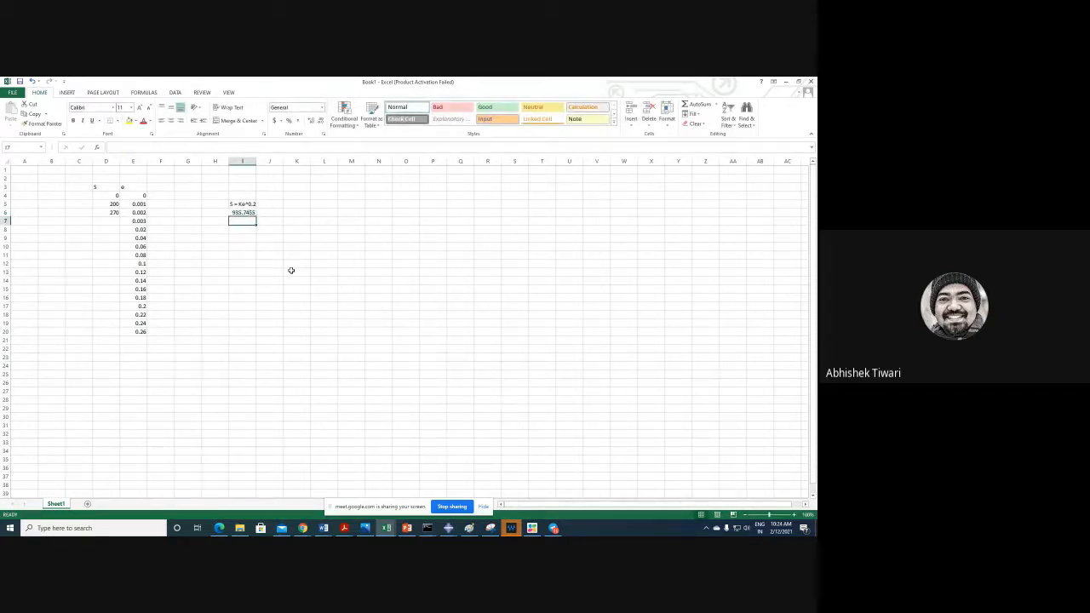
- Enter the formula =935.7455*E7^0.2 in cell D7 and fill it down to D20
{"action": "left_click", "coordinate": [115, 221]}
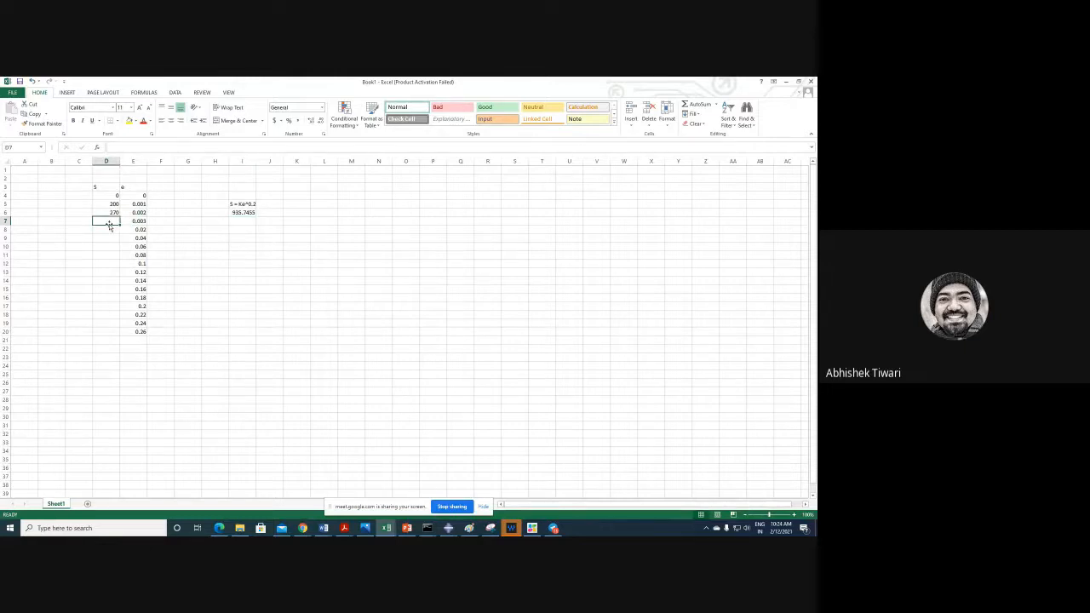
{"action": "type", "text": "="}
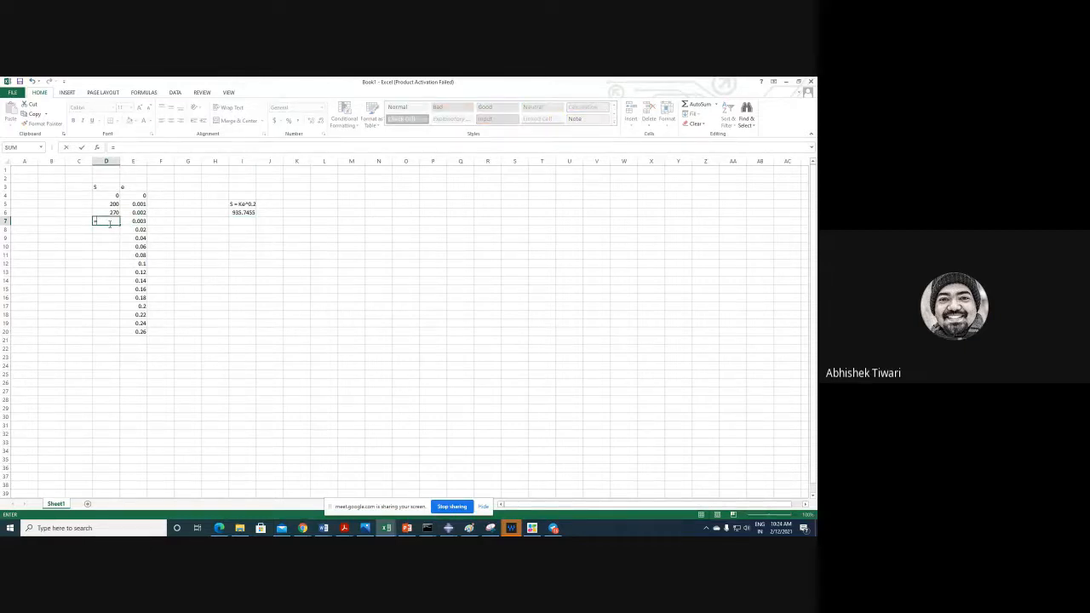
{"action": "type", "text": "935.7455*"}
{"action": "key", "text": "Right"}
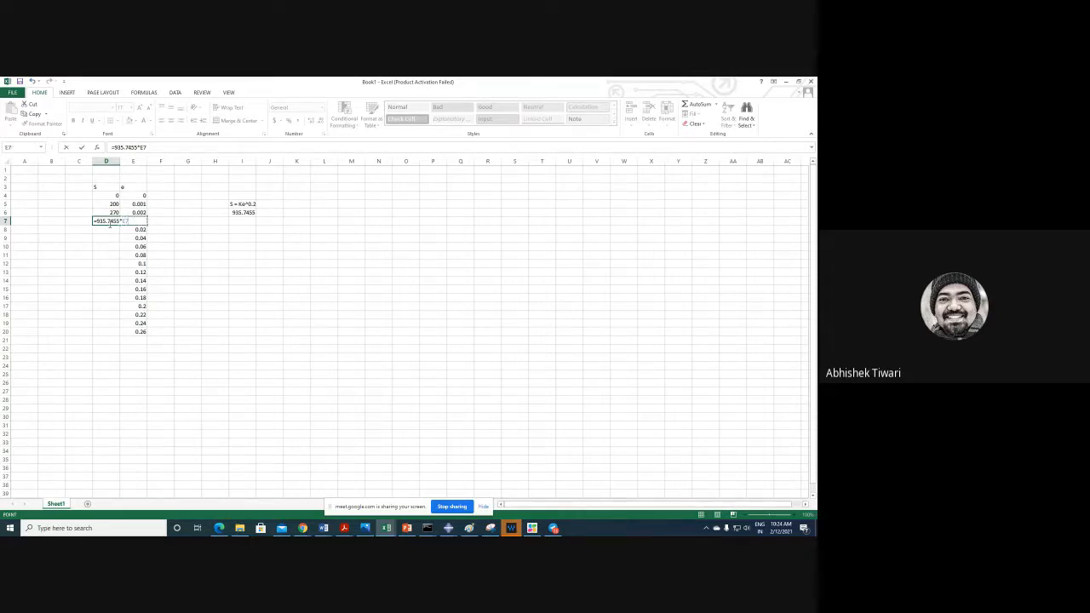
{"action": "type", "text": "^"}
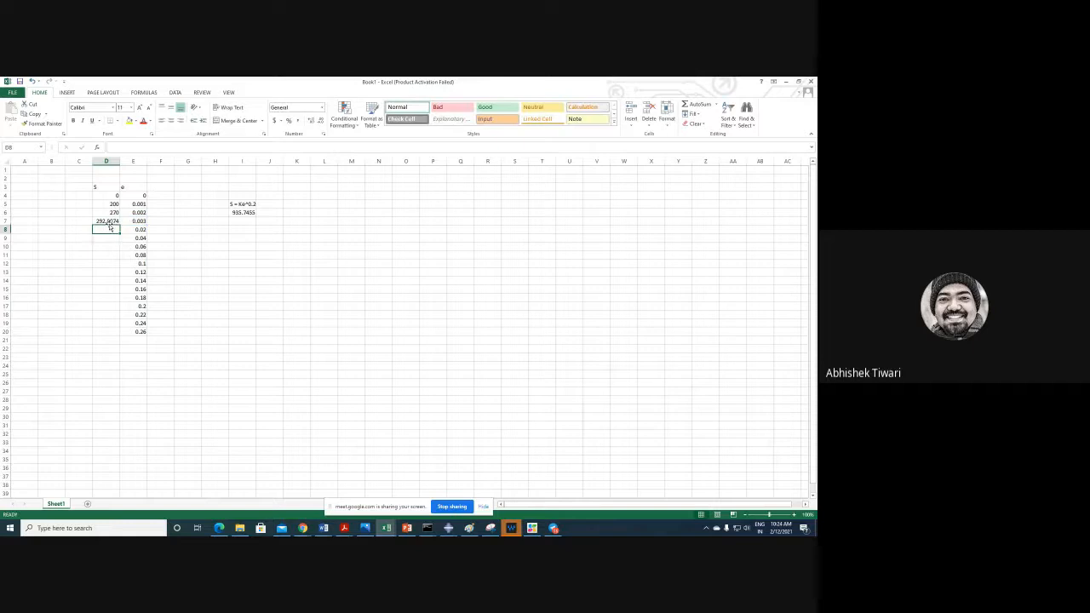
{"action": "left_click", "coordinate": [109, 221]}
{"action": "double_click", "coordinate": [120, 225]}
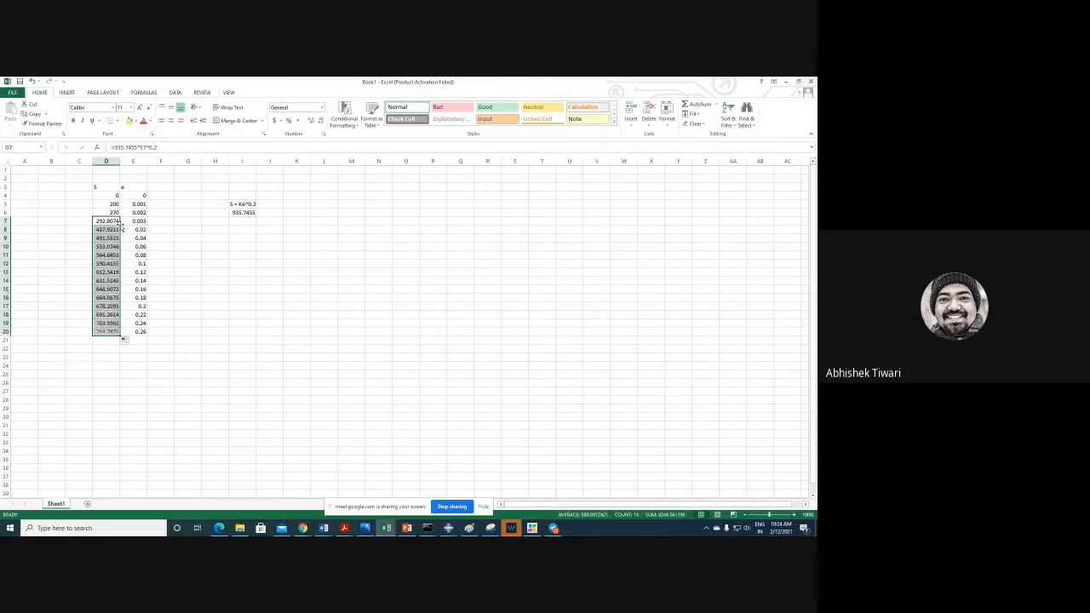
- Insert a markers-only scatter chart of the stress and strain values in D4:E20
{"action": "left_click", "coordinate": [270, 238]}
{"action": "left_click", "coordinate": [68, 92]}
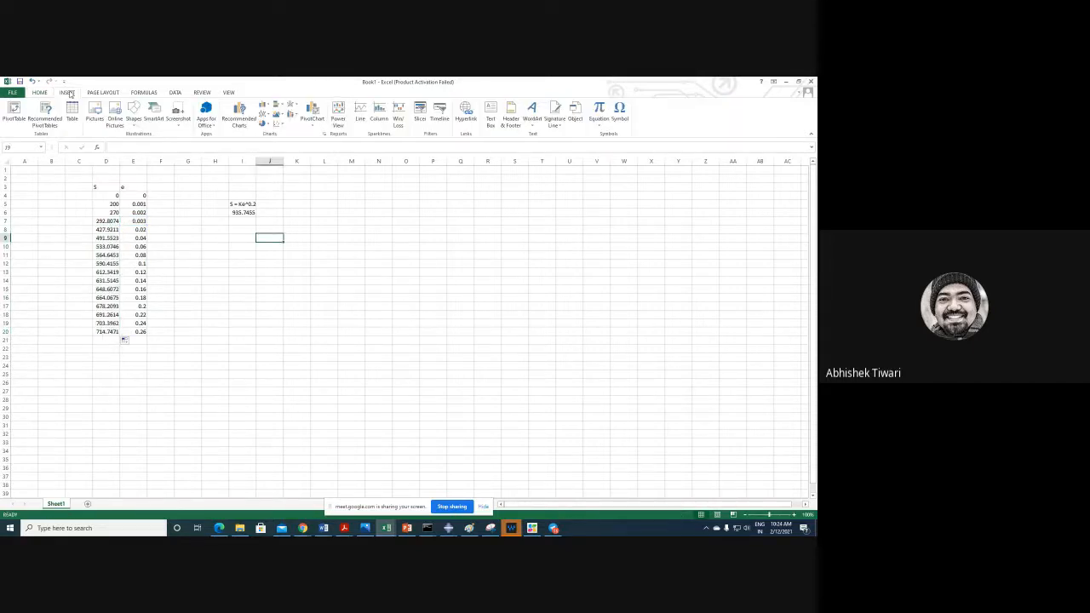
{"action": "left_click_drag", "start_coordinate": [101, 196], "coordinate": [142, 322]}
{"action": "left_click", "coordinate": [291, 114]}
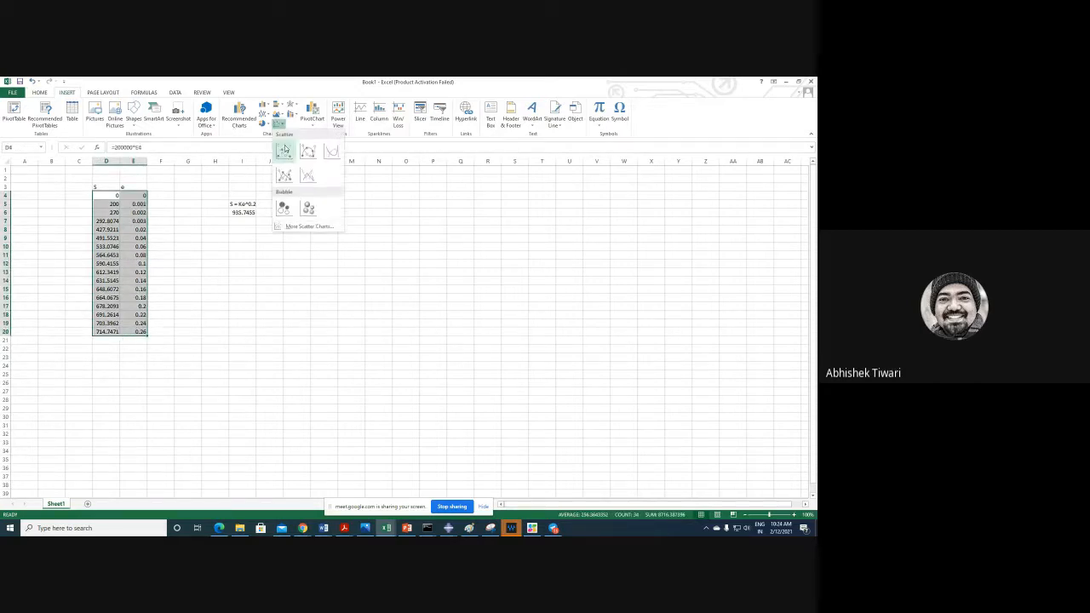
{"action": "left_click", "coordinate": [285, 148]}
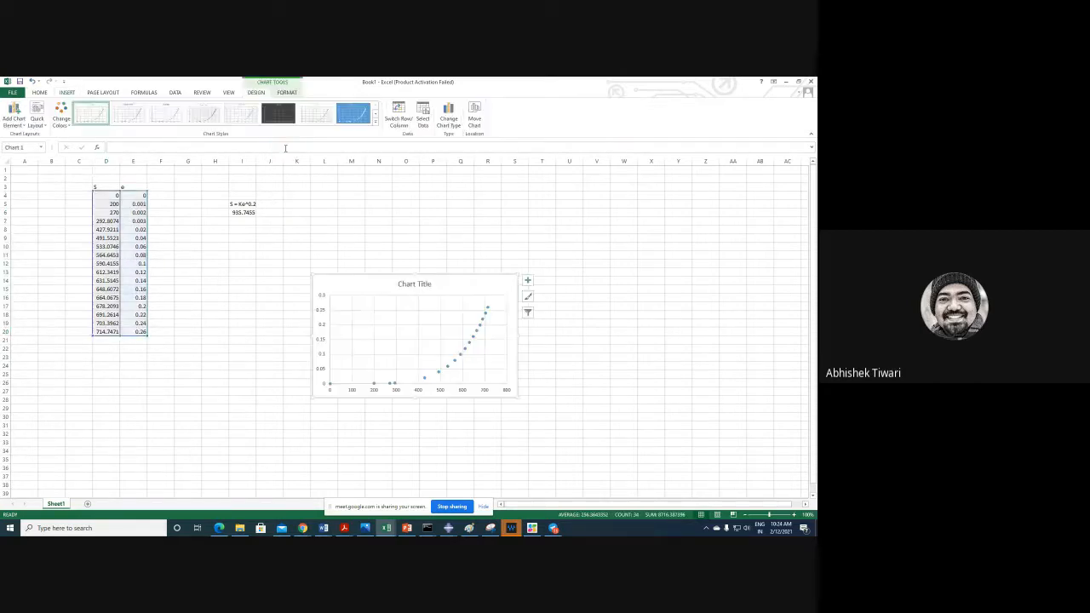
- Delete the scatter chart that plots strain against stress
{"action": "right_click", "coordinate": [502, 296]}
{"action": "left_click", "coordinate": [408, 287]}
{"action": "key", "text": "Delete"}
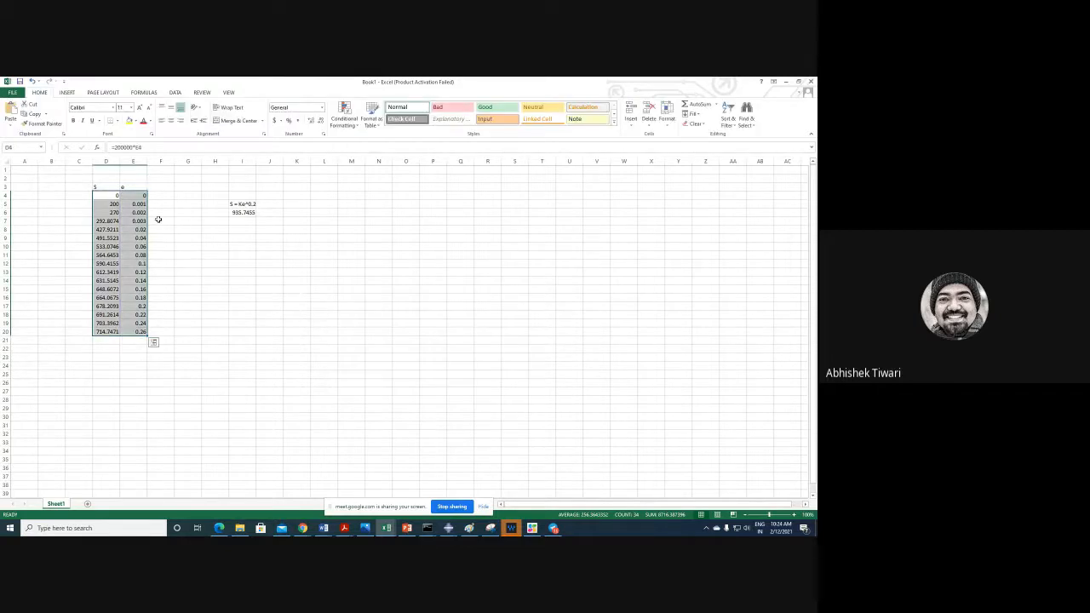
- Move the S column from D3:D20 to F3:F20 so that it follows the strain column
{"action": "left_click_drag", "start_coordinate": [107, 188], "coordinate": [106, 333]}
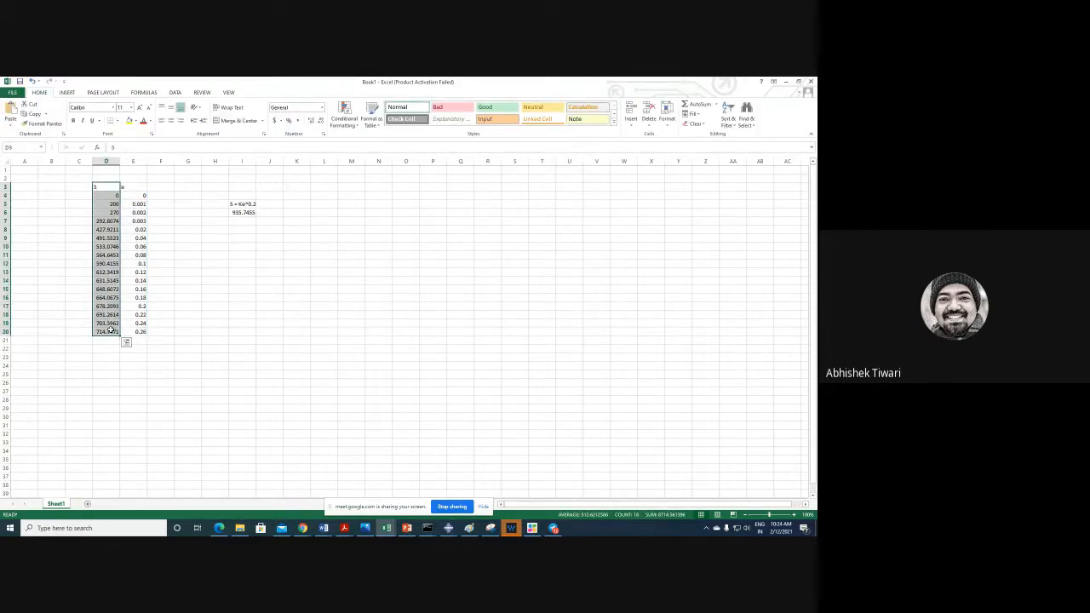
{"action": "key", "text": "ctrl+c"}
{"action": "left_click", "coordinate": [162, 188]}
{"action": "key", "text": "ctrl+v"}
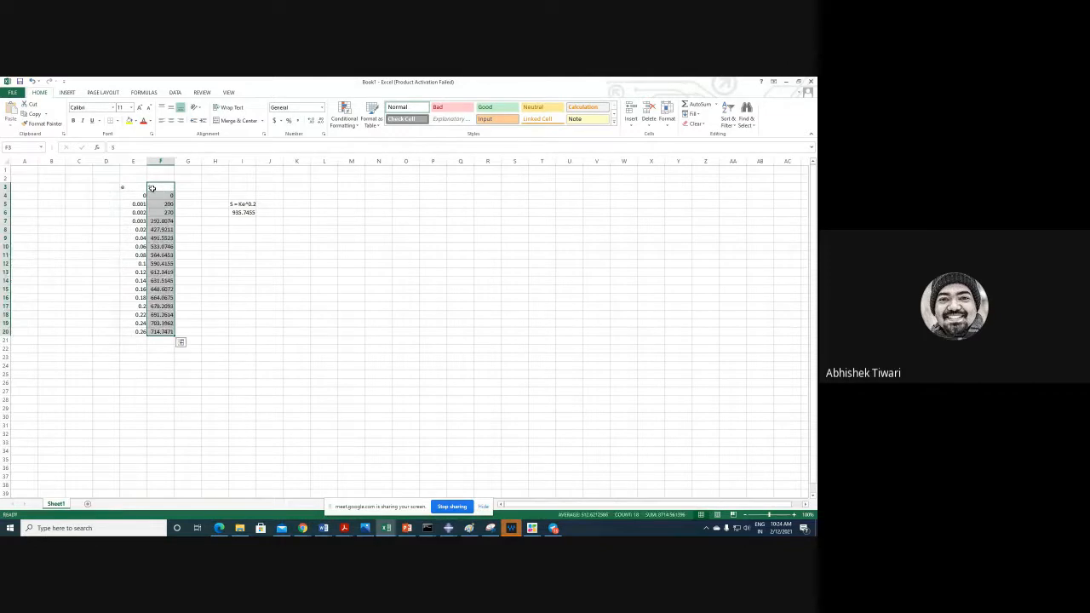
- Insert a markers-only scatter chart of the e and S columns in E3:F20
{"action": "left_click_drag", "start_coordinate": [134, 188], "coordinate": [162, 334]}
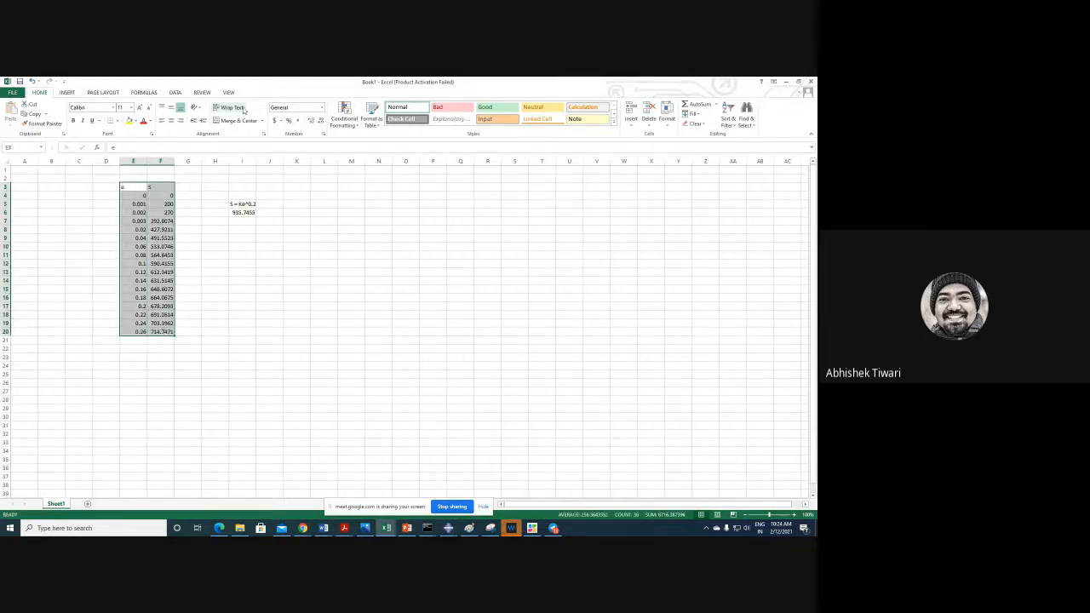
{"action": "left_click", "coordinate": [66, 92]}
{"action": "left_click", "coordinate": [276, 114]}
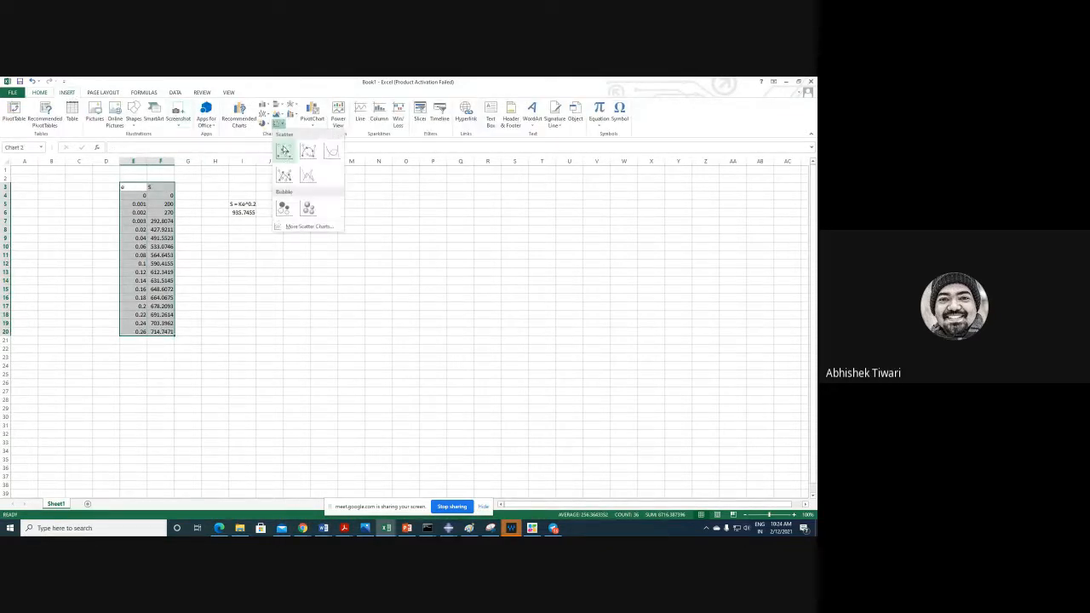
{"action": "left_click", "coordinate": [284, 151]}
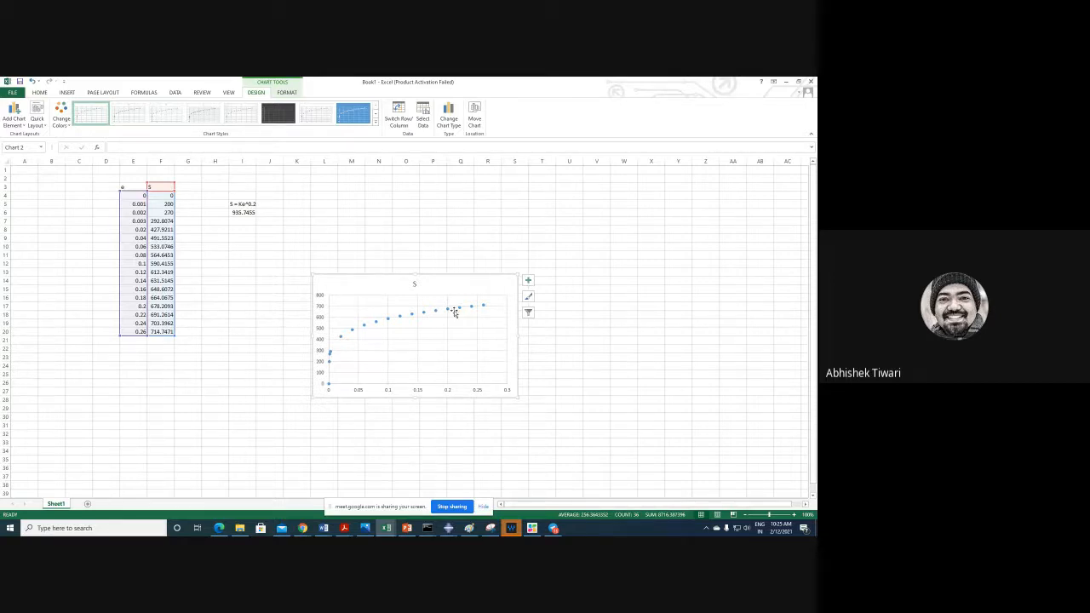
- Insert a blank column at H and three more at G:I, between the S data and the S = Ke^0.2 note
{"action": "mouse_move", "coordinate": [458, 314]}
{"action": "left_click", "coordinate": [128, 186]}
{"action": "left_click", "coordinate": [156, 186]}
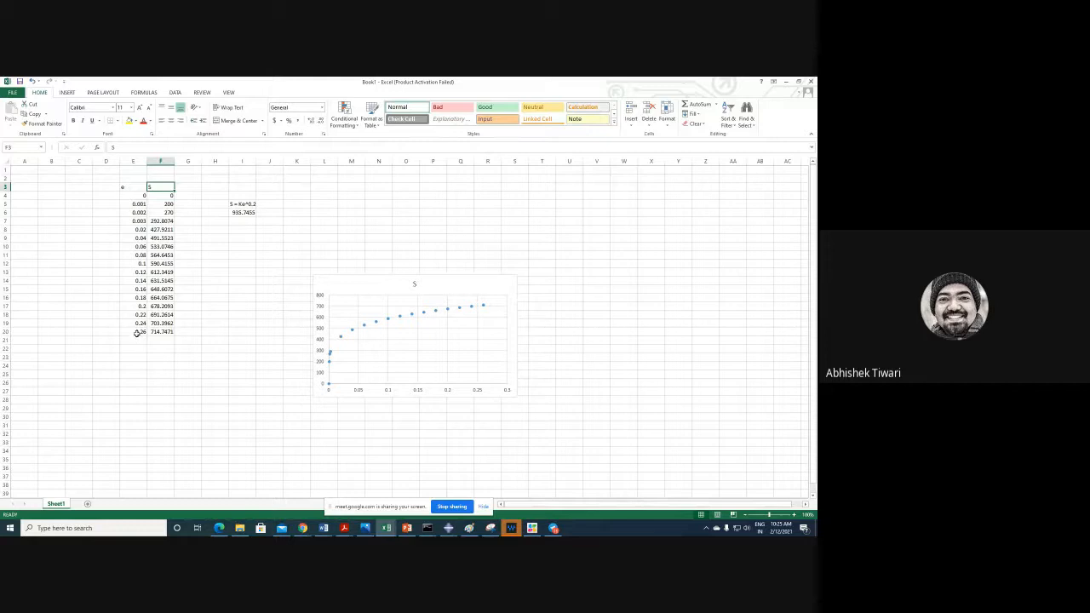
{"action": "left_click", "coordinate": [217, 160]}
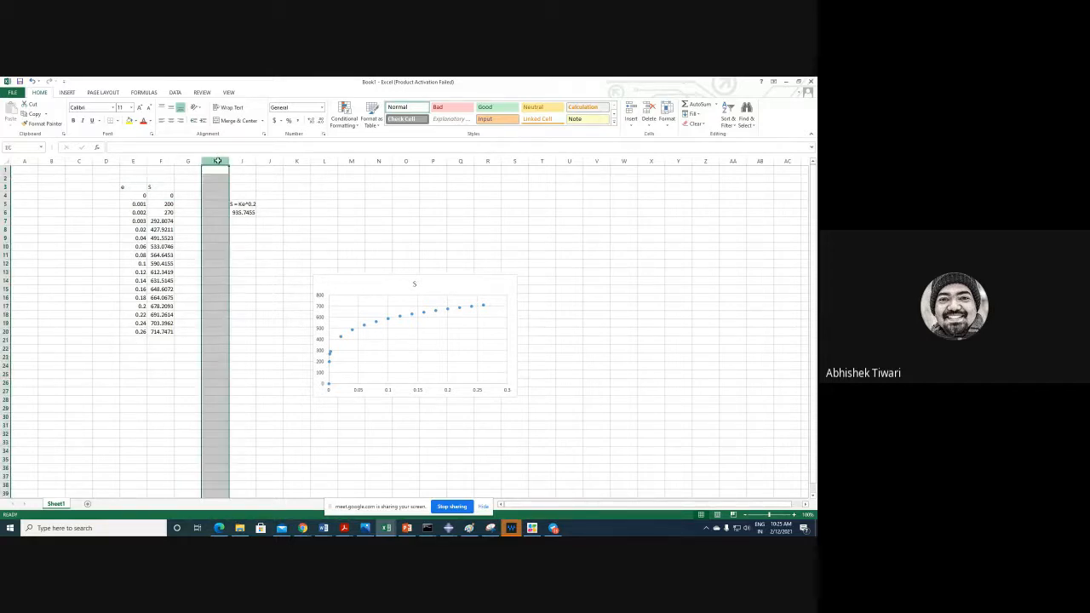
{"action": "right_click", "coordinate": [218, 162]}
{"action": "left_click", "coordinate": [239, 247]}
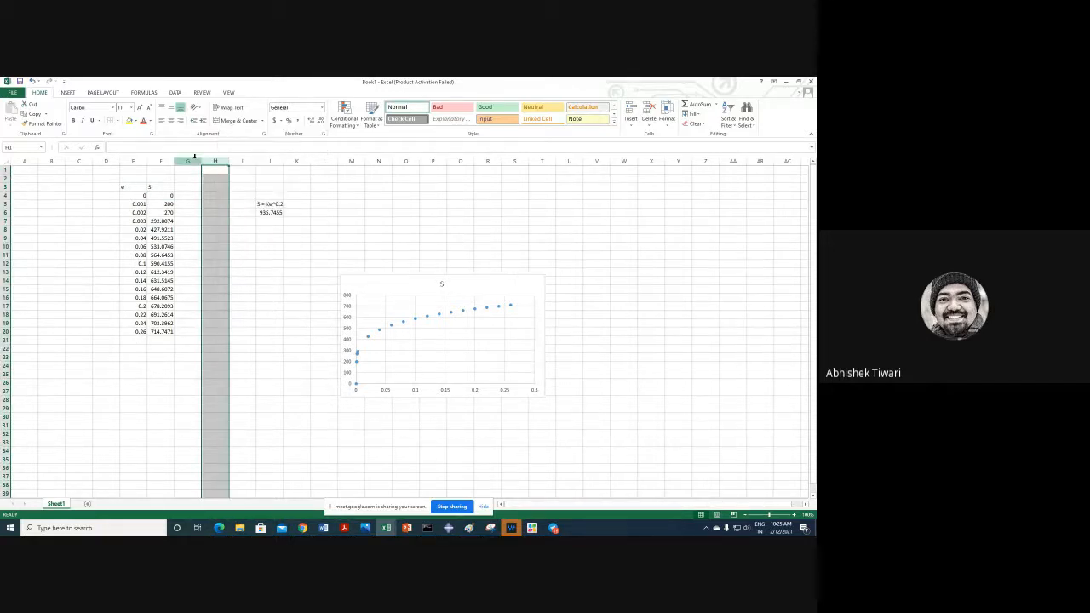
{"action": "left_click_drag", "start_coordinate": [188, 161], "coordinate": [241, 161]}
{"action": "right_click", "coordinate": [240, 161]}
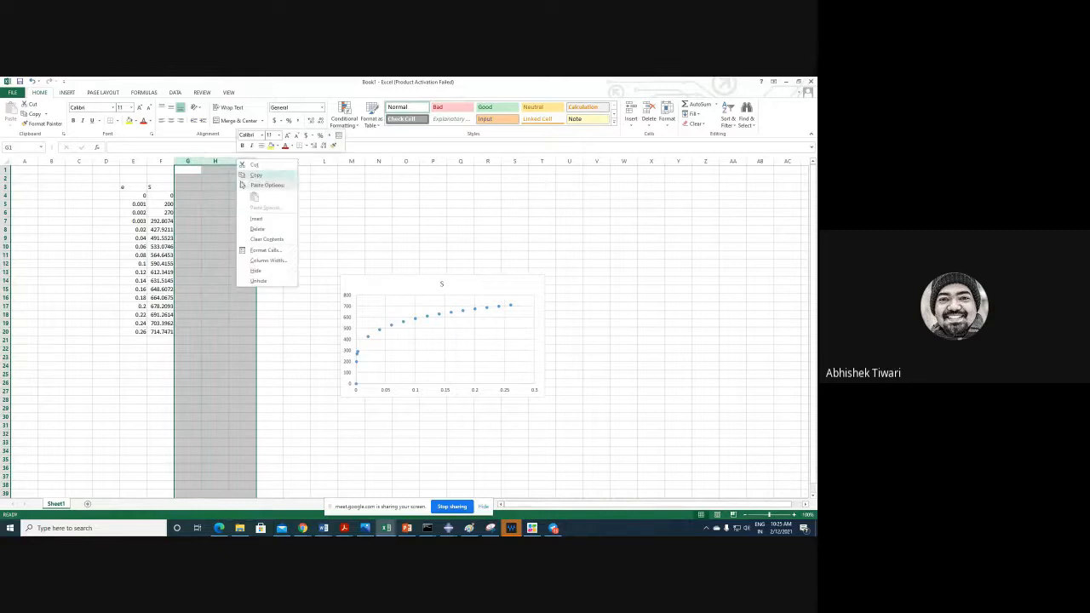
{"action": "left_click", "coordinate": [256, 219]}
- Enter the column headers True stress in G3 and True strain in H3
{"action": "left_click", "coordinate": [200, 188]}
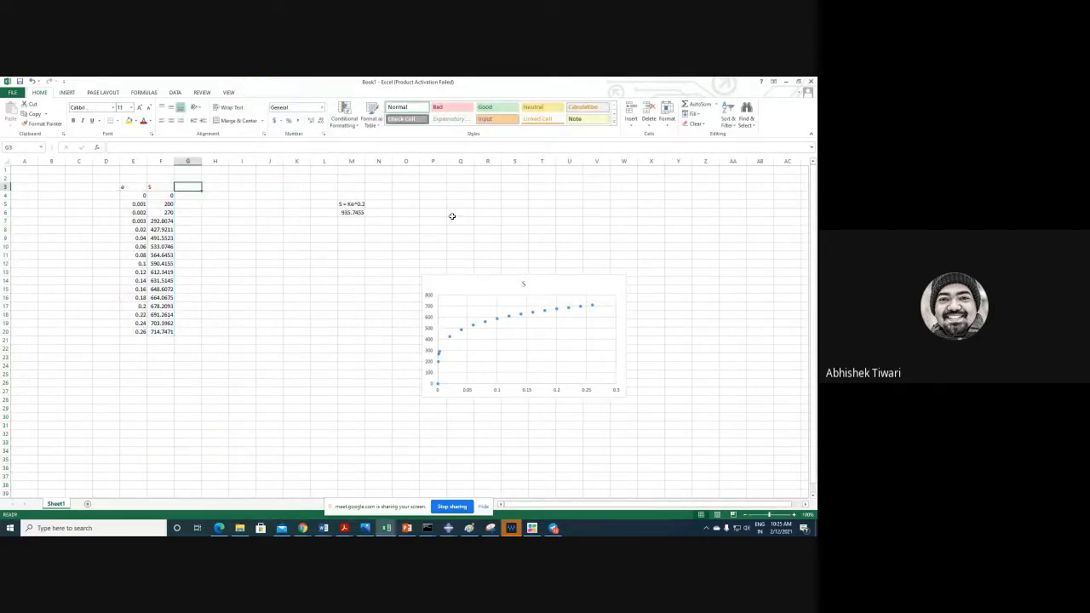
{"action": "type", "text": "True stress"}
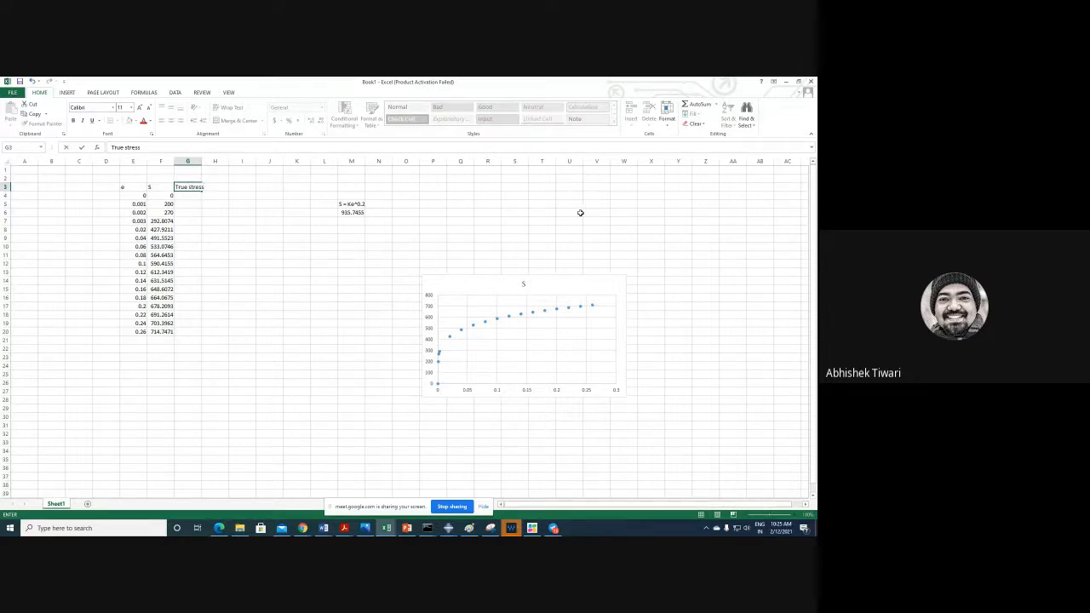
{"action": "key", "text": "Tab"}
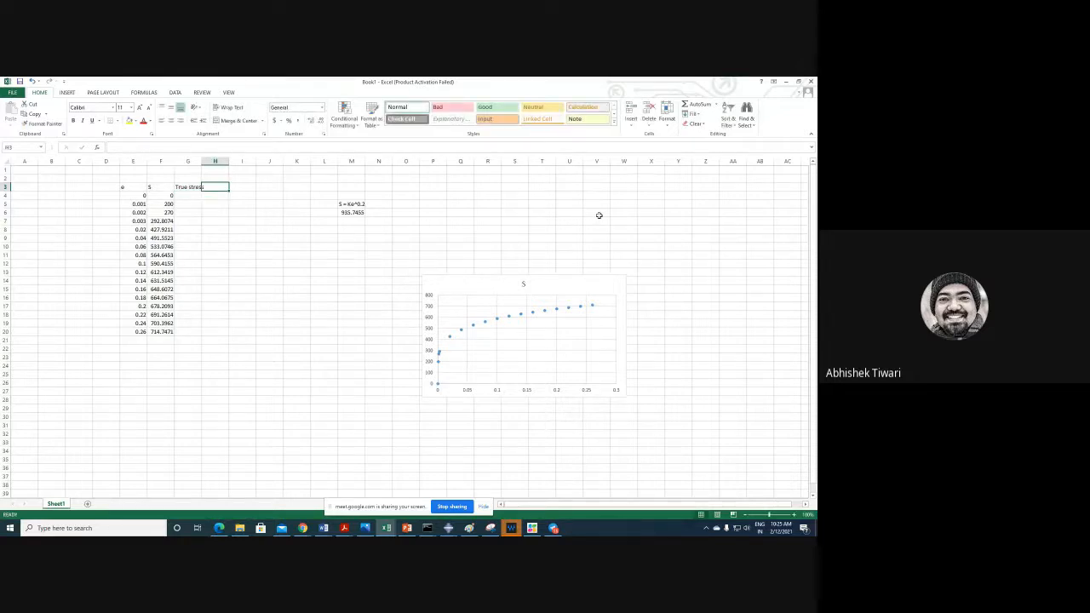
{"action": "type", "text": "True strain"}
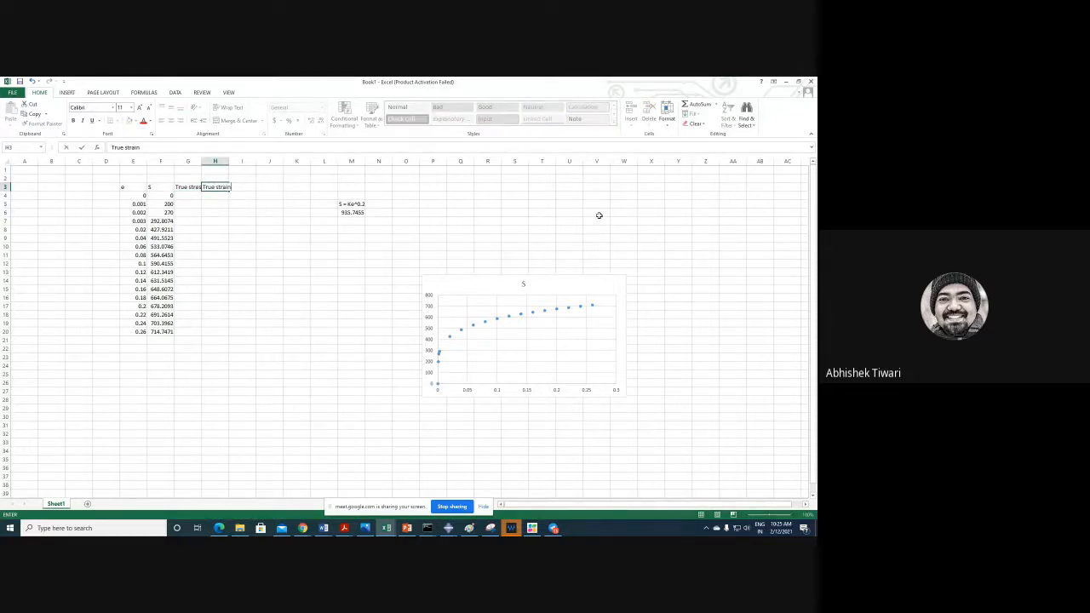
- Enter the true stress formula =F4*(1+E4) in G4
{"action": "left_click", "coordinate": [193, 196]}
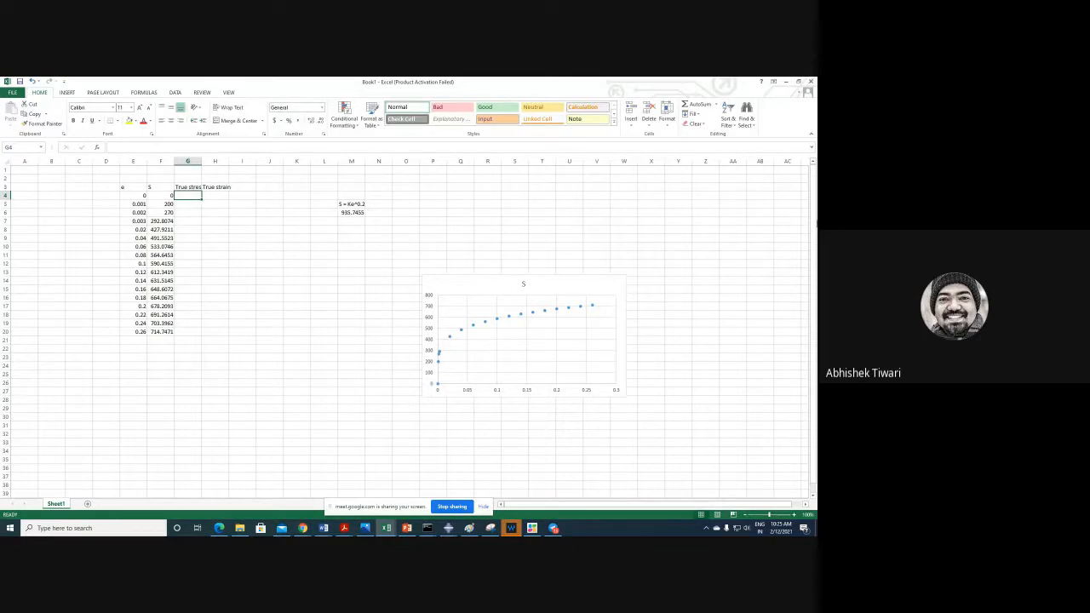
{"action": "type", "text": "="}
{"action": "key", "text": "Left"}
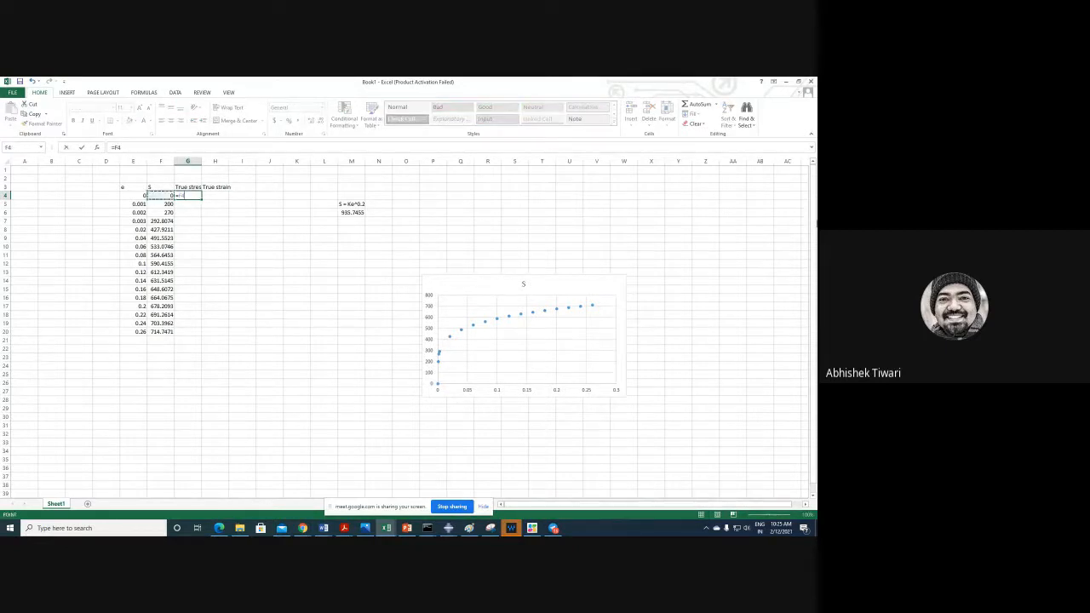
{"action": "type", "text": "*(1+"}
{"action": "key", "text": "Left"}
{"action": "key", "text": "Left"}
{"action": "key", "text": "Left"}
{"action": "key", "text": "Right"}
{"action": "type", "text": ")"}
{"action": "key", "text": "Return"}
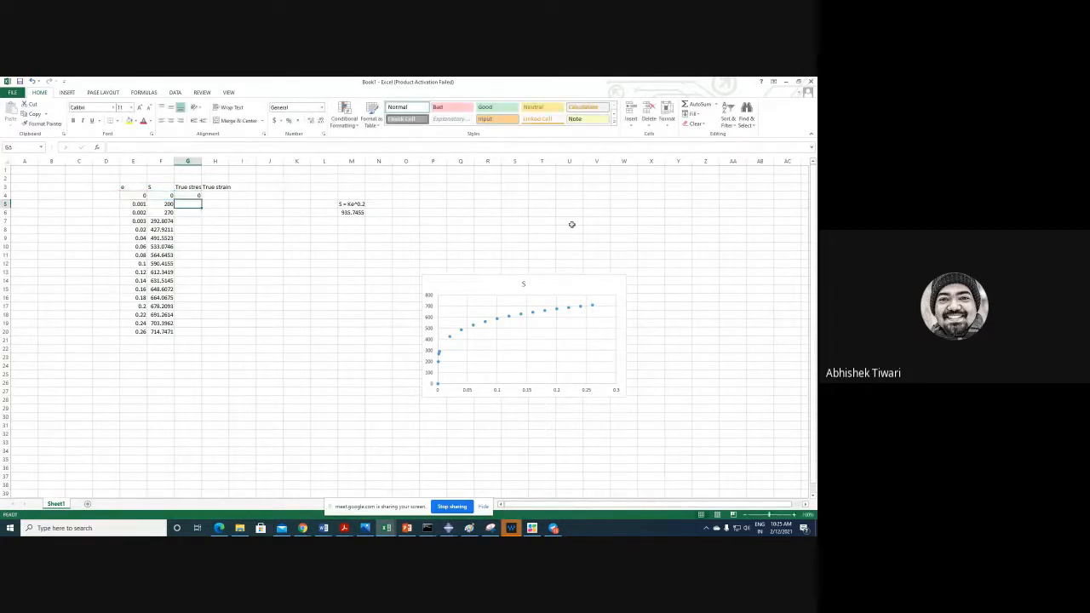
- Enter the true strain formula =LN(1+E4) in H4
{"action": "left_click", "coordinate": [214, 195]}
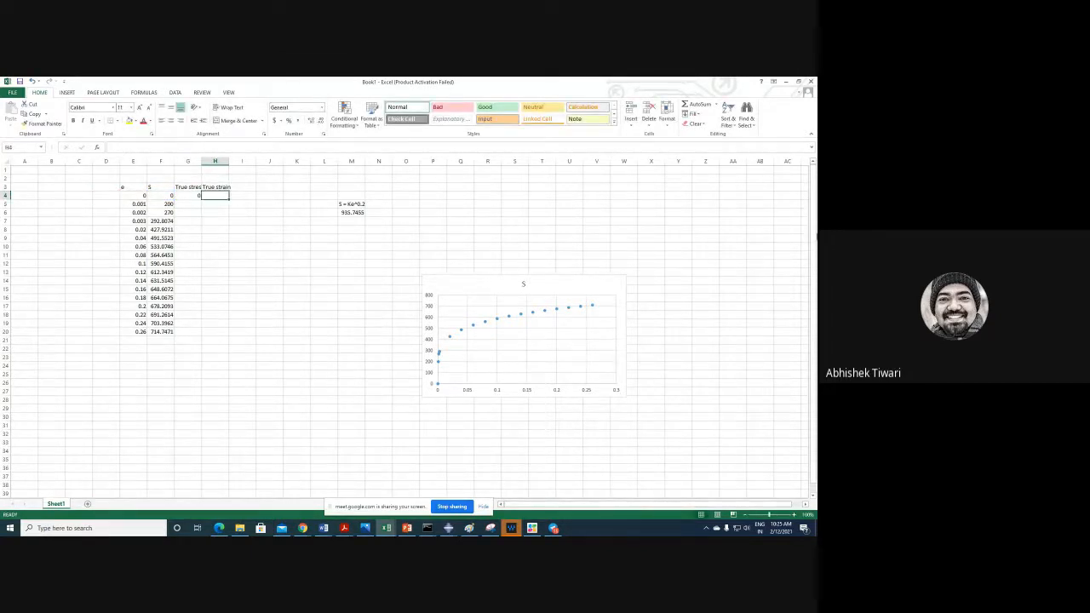
{"action": "type", "text": "=ln("}
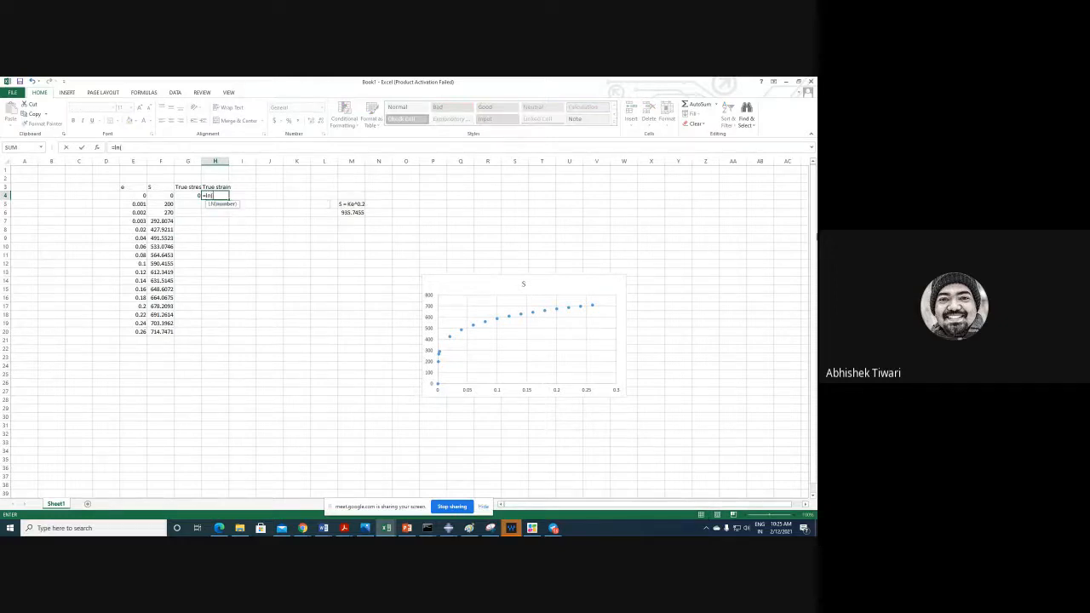
{"action": "type", "text": "1+"}
{"action": "left_click", "coordinate": [134, 195]}
{"action": "key", "text": "Return"}
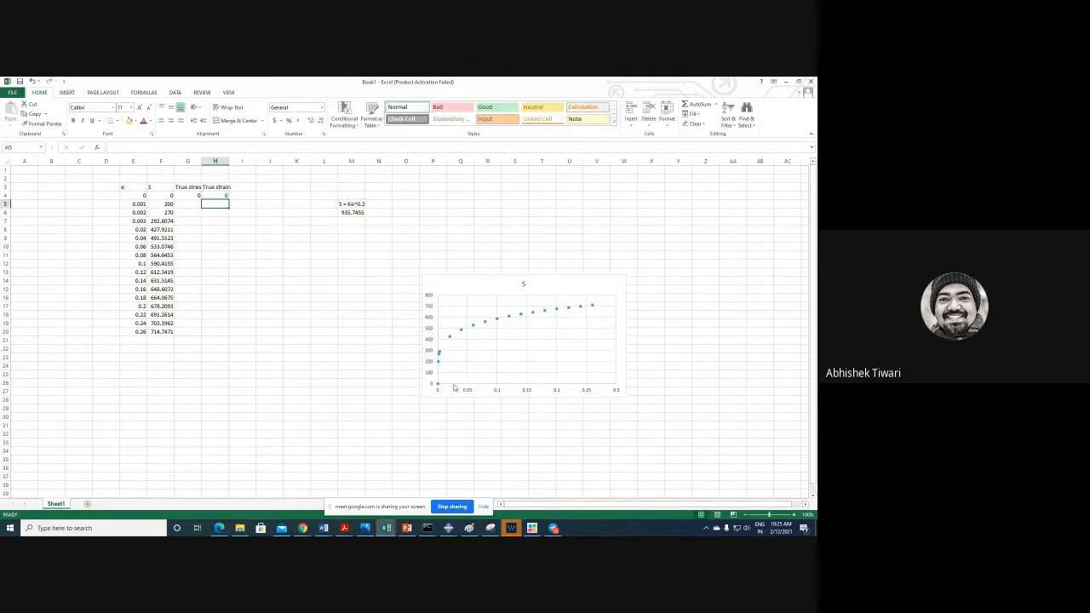
- Fill the true stress and true strain formulas in G4:H4 down to row 20
{"action": "mouse_move", "coordinate": [593, 308]}
{"action": "left_click_drag", "start_coordinate": [194, 195], "coordinate": [211, 194]}
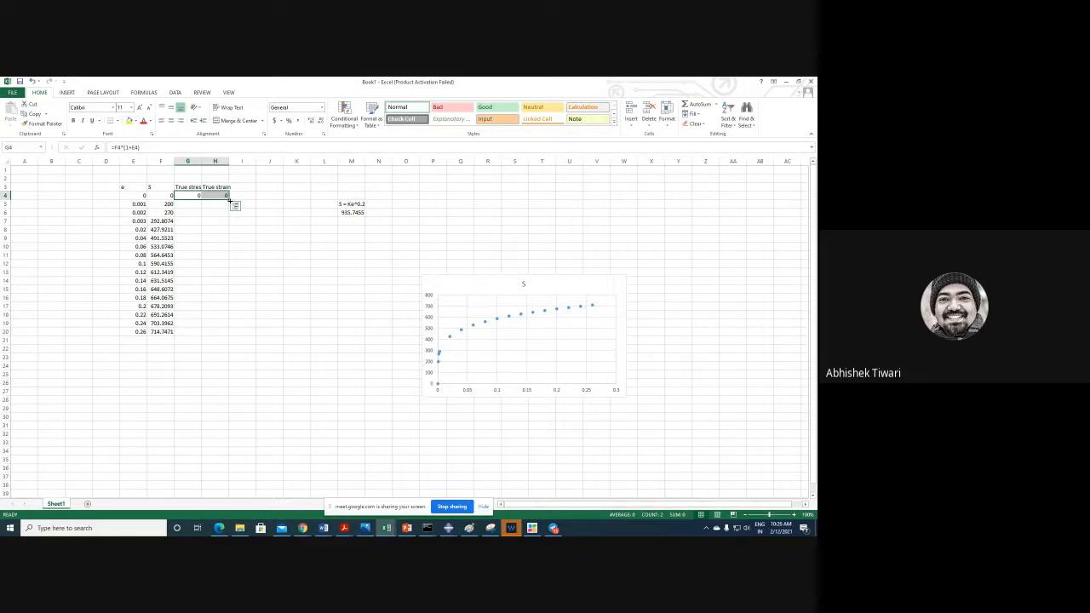
{"action": "double_click", "coordinate": [228, 199]}
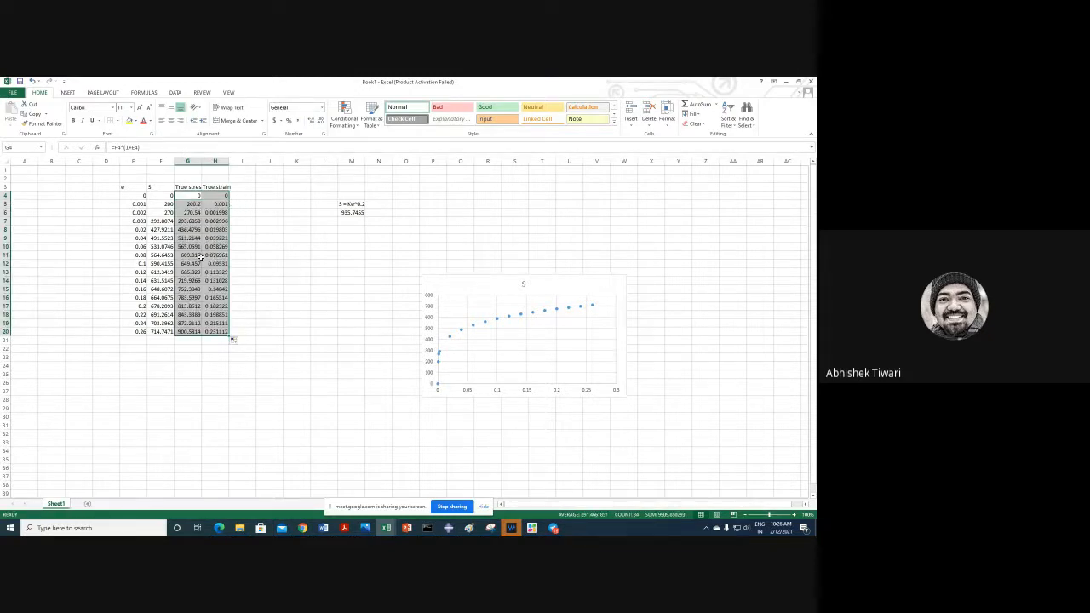
- Add a Plastic strain header in I3 and enter the formula =H4-(G4/200000) in I4
{"action": "left_click", "coordinate": [246, 186]}
{"action": "type", "text": "Plastic strain"}
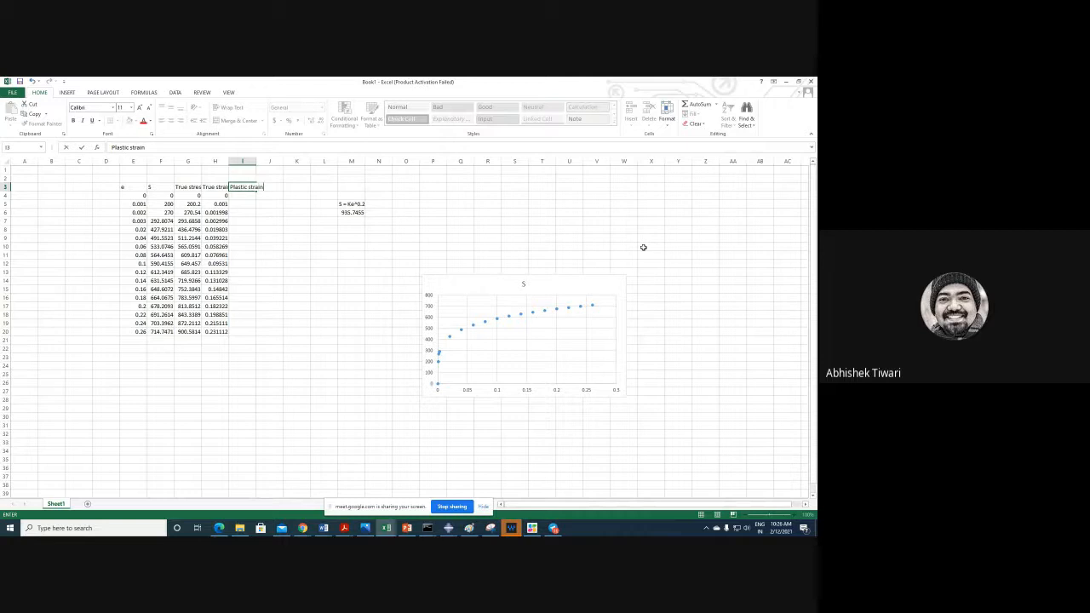
{"action": "left_click", "coordinate": [251, 195]}
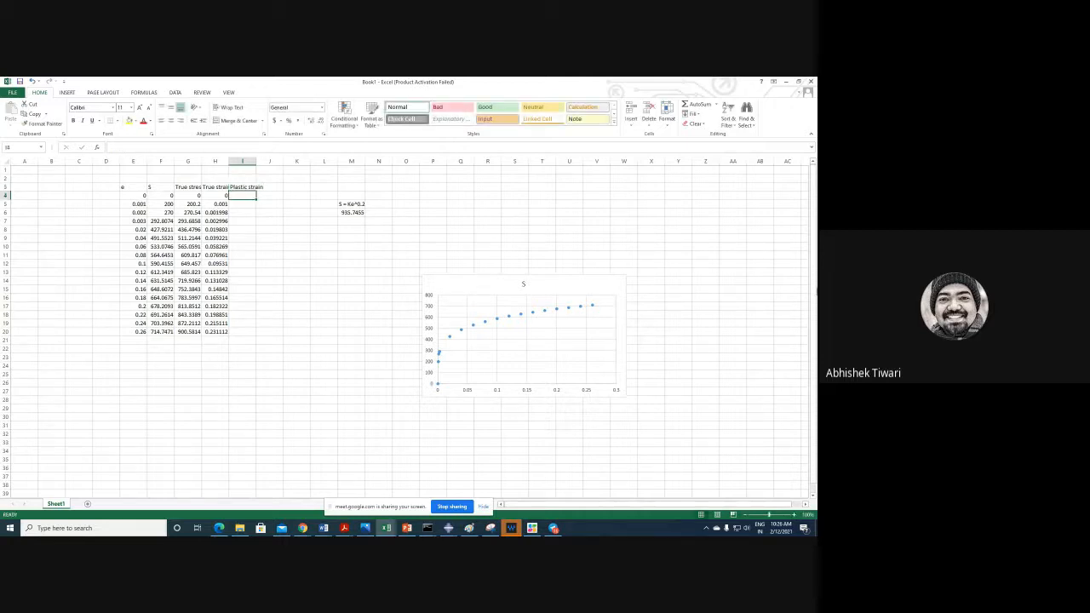
{"action": "type", "text": "="}
{"action": "key", "text": "Left"}
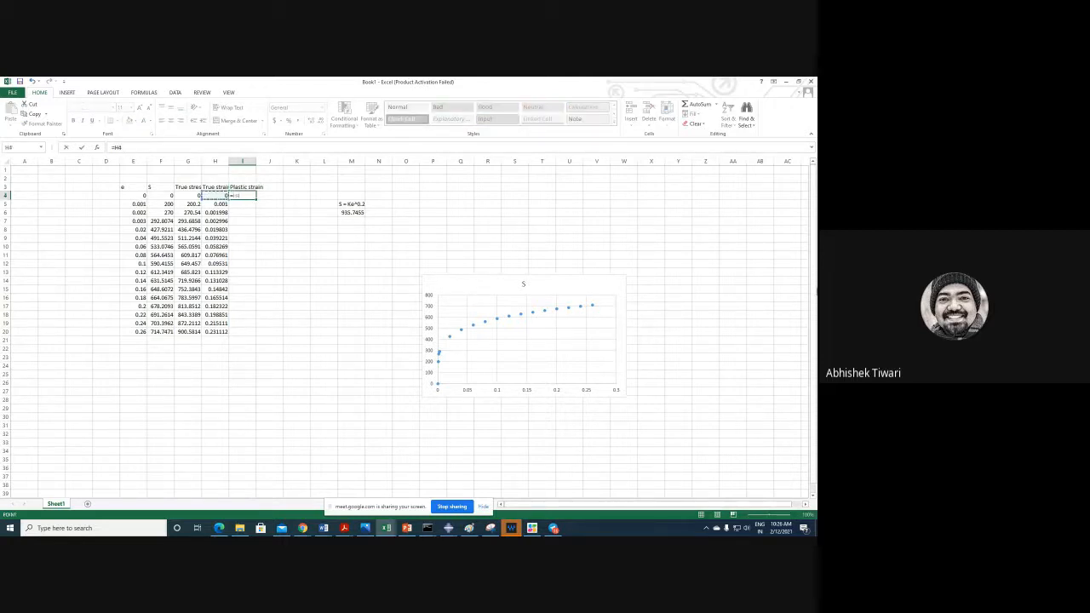
{"action": "type", "text": "-("}
{"action": "key", "text": "Left"}
{"action": "key", "text": "Left"}
{"action": "type", "text": "/"}
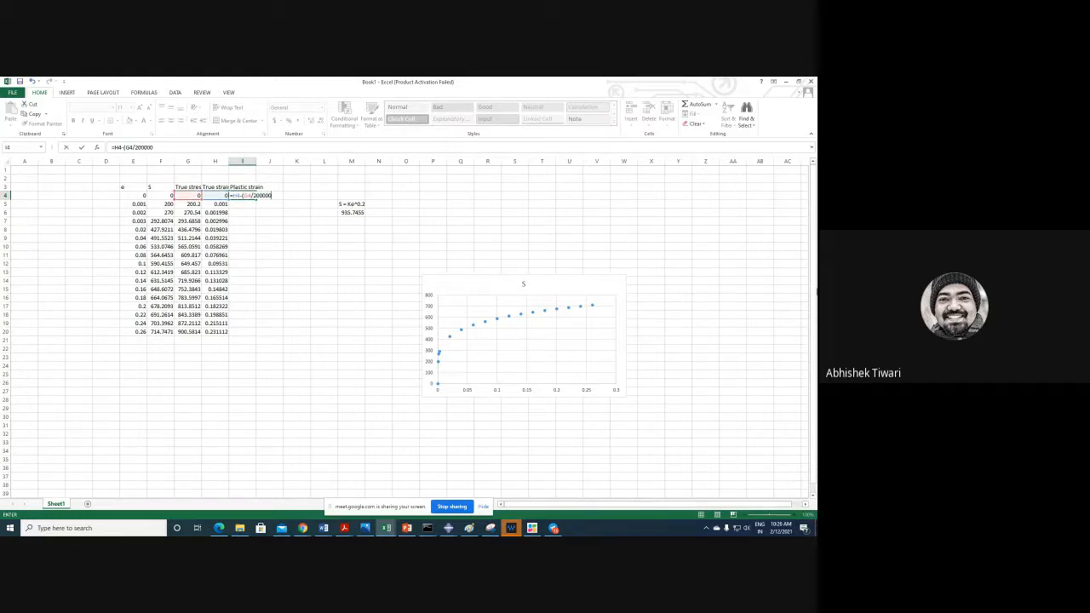
{"action": "key", "text": "Return"}
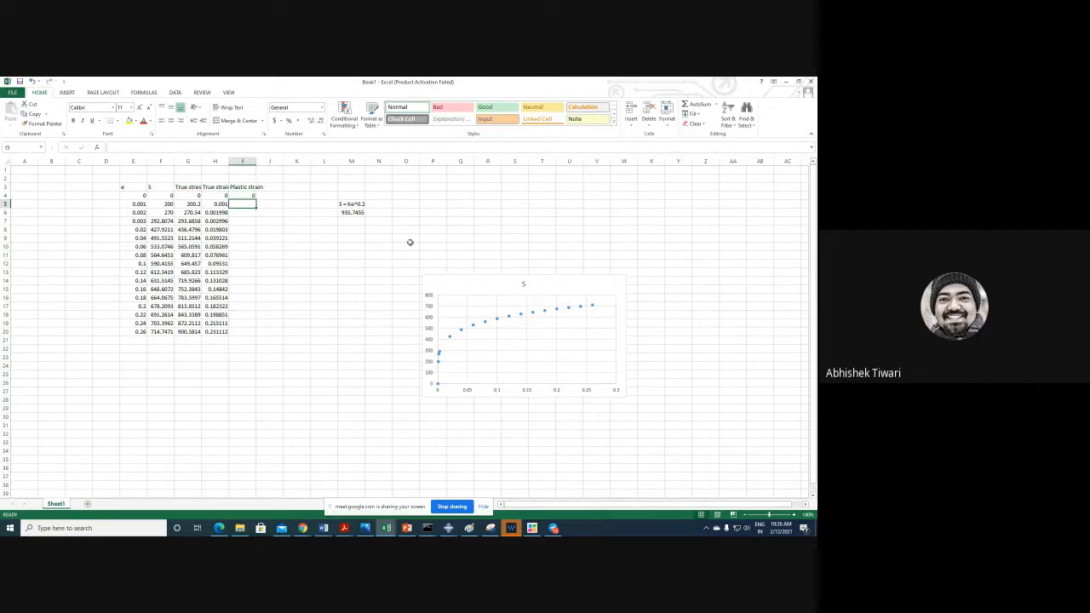
- Fill the plastic strain formula down to I20 and overwrite I5 with 0
{"action": "left_click", "coordinate": [243, 195]}
{"action": "double_click", "coordinate": [256, 199]}
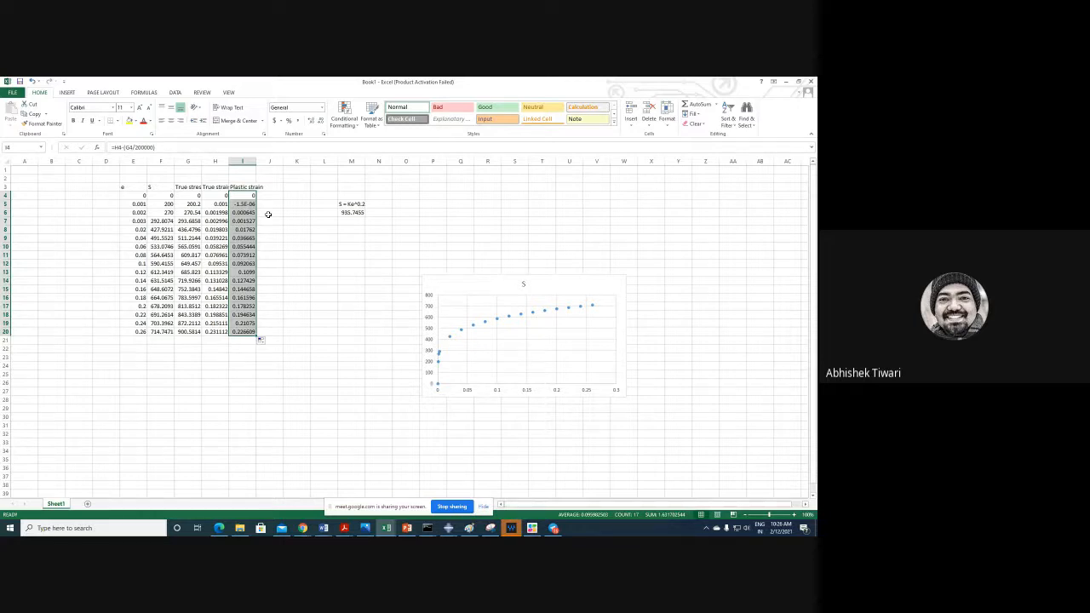
{"action": "left_click", "coordinate": [247, 205]}
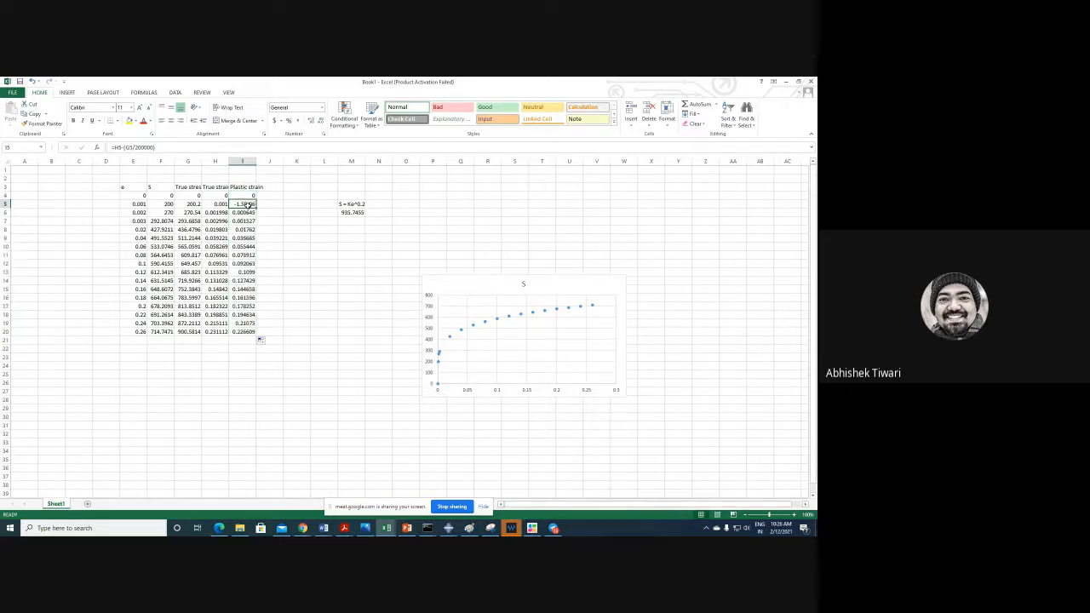
{"action": "type", "text": "0"}
{"action": "left_click", "coordinate": [282, 231]}
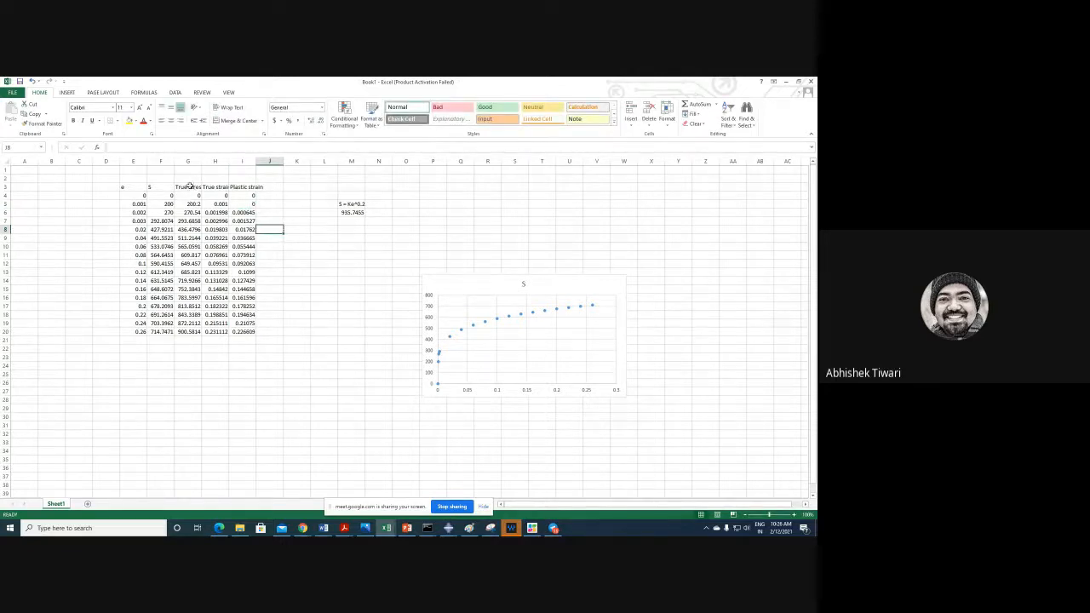
- Start a new series named True in the scatter chart, with the strain values in E4:E20 as its X values
{"action": "left_click_drag", "start_coordinate": [189, 187], "coordinate": [185, 329]}
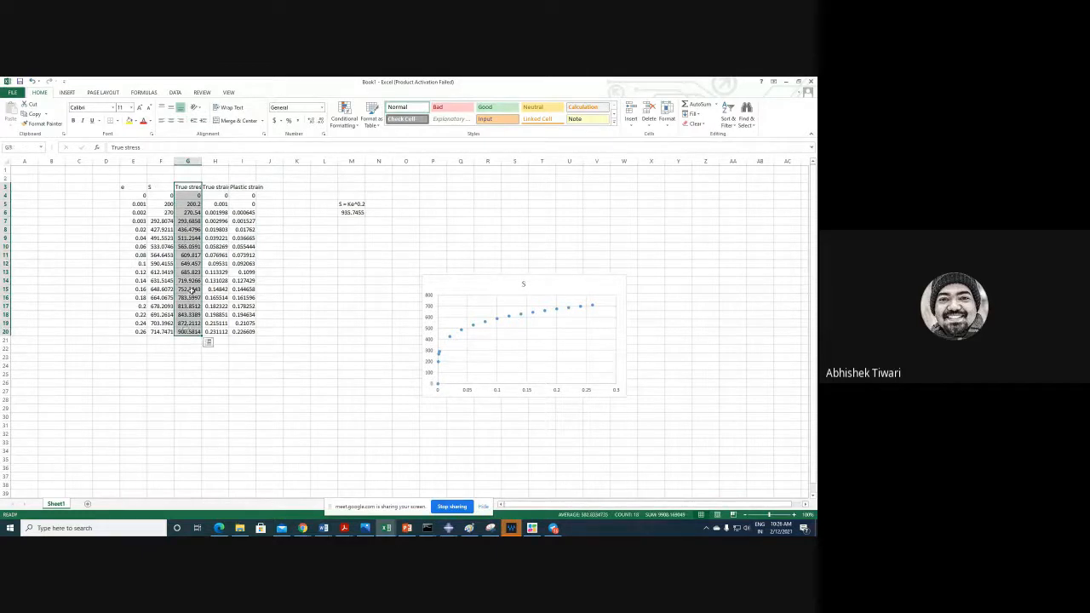
{"action": "left_click_drag", "start_coordinate": [244, 187], "coordinate": [246, 332]}
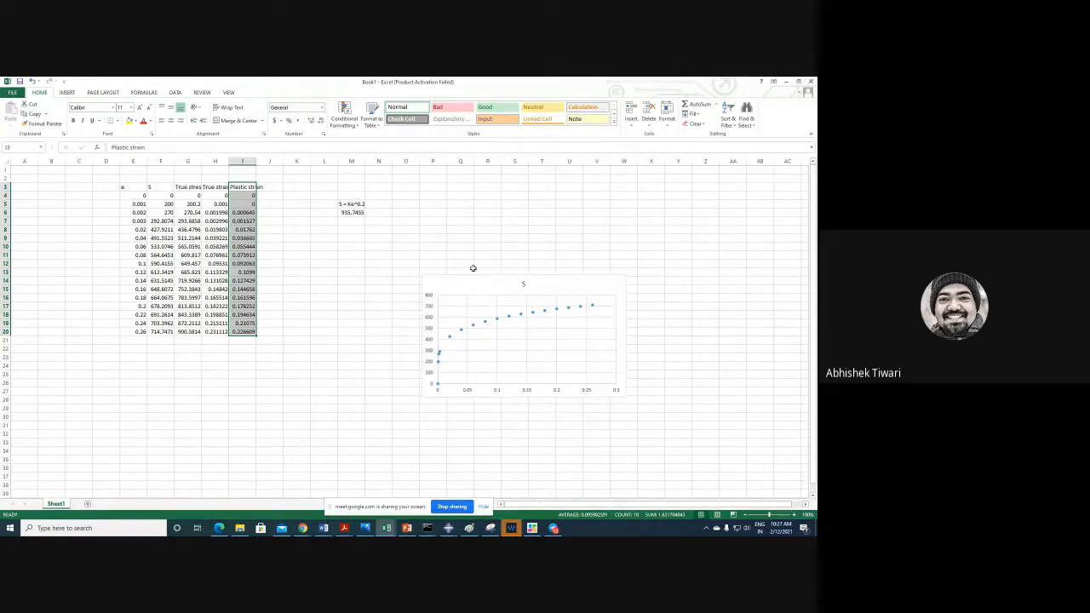
{"action": "right_click", "coordinate": [489, 338]}
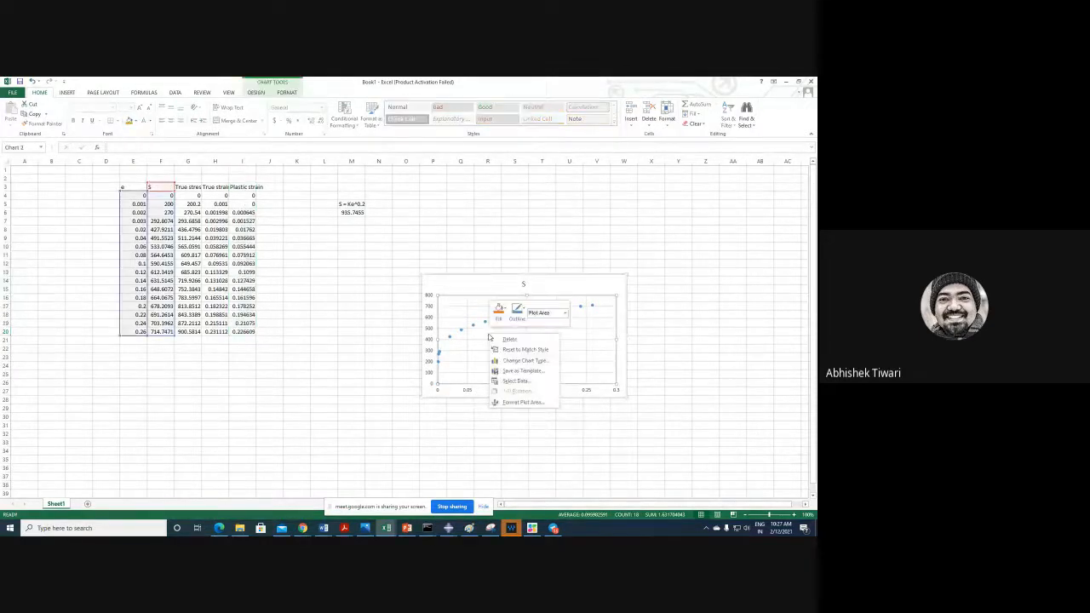
{"action": "left_click", "coordinate": [516, 382]}
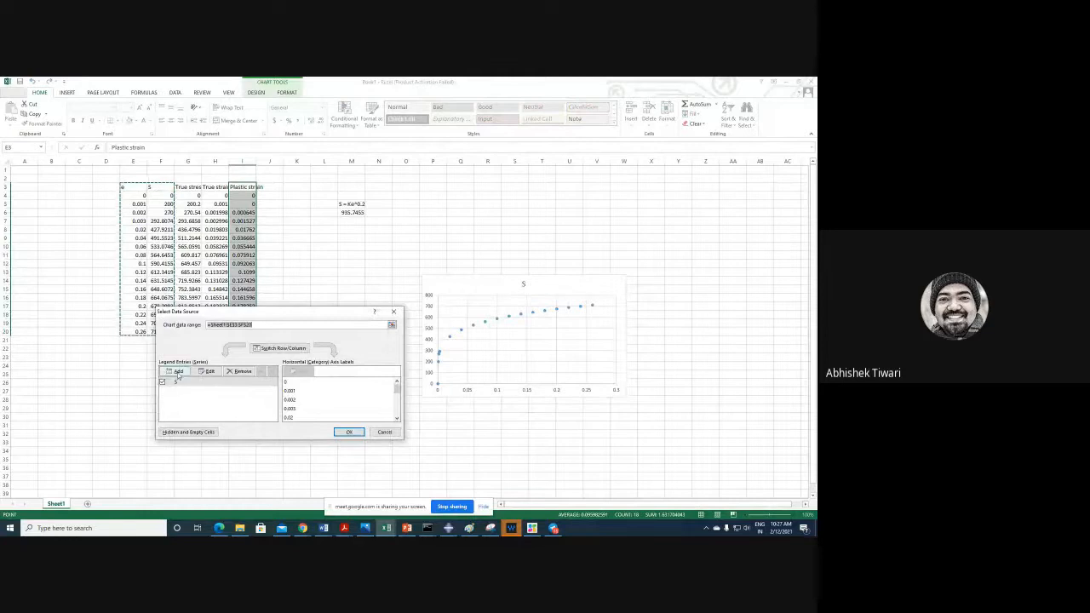
{"action": "left_click", "coordinate": [176, 372]}
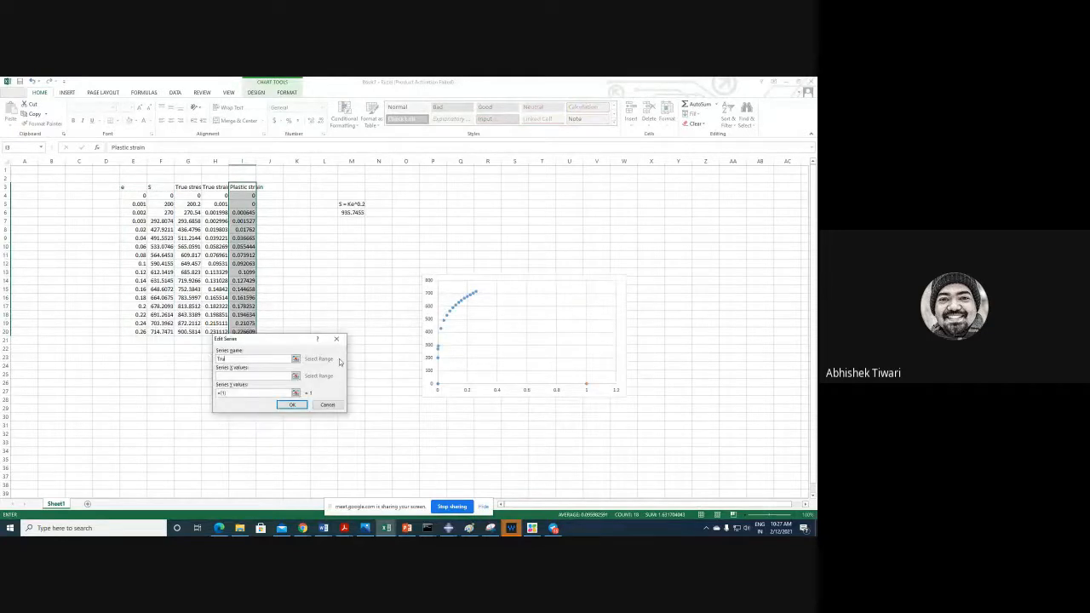
{"action": "left_click", "coordinate": [295, 375]}
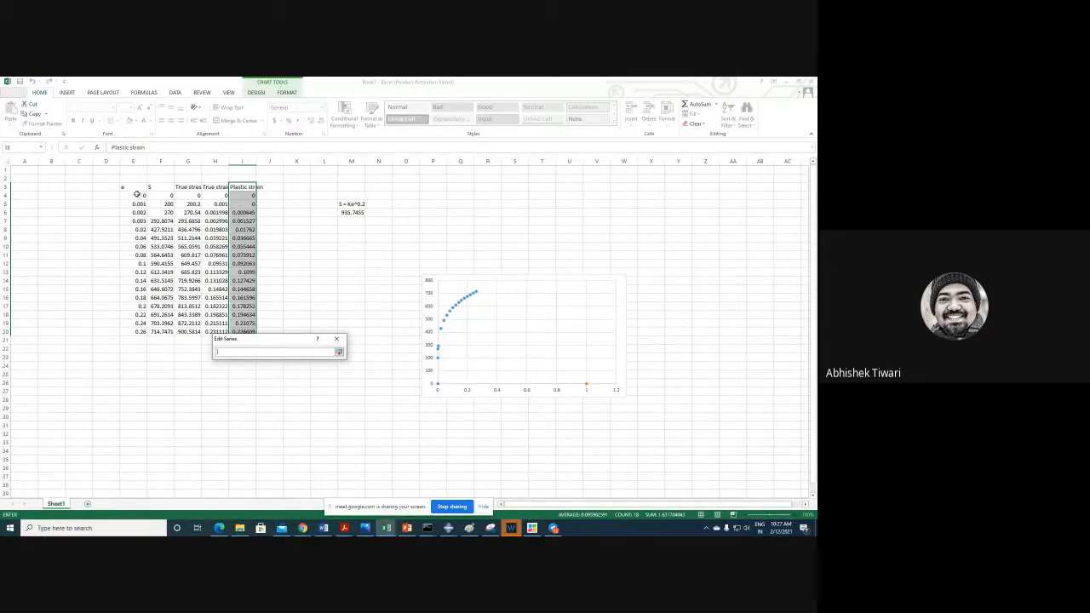
{"action": "left_click_drag", "start_coordinate": [137, 194], "coordinate": [141, 333]}
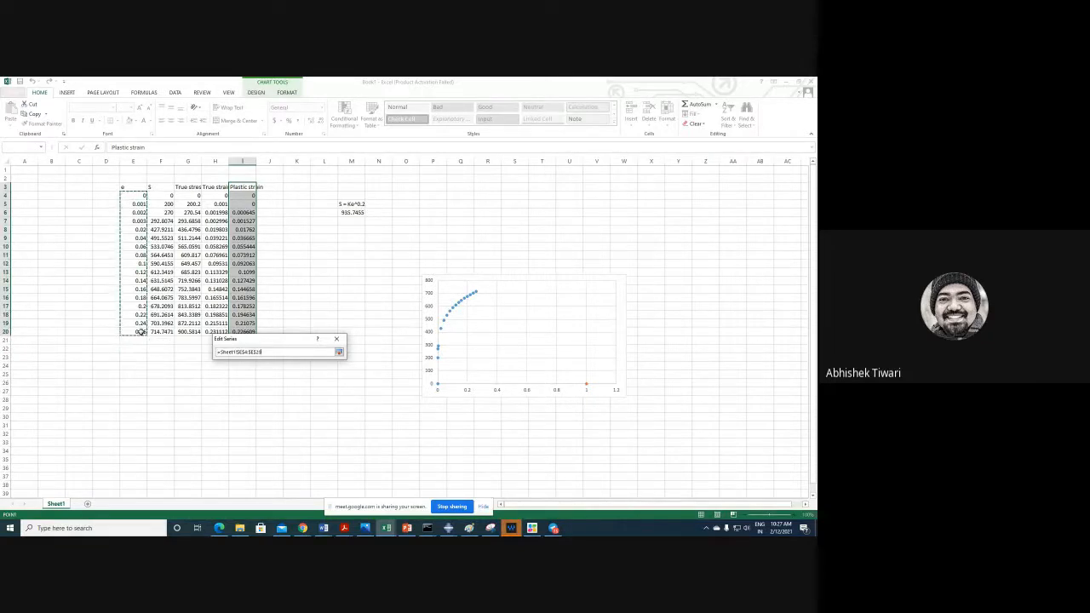
{"action": "left_click", "coordinate": [339, 351]}
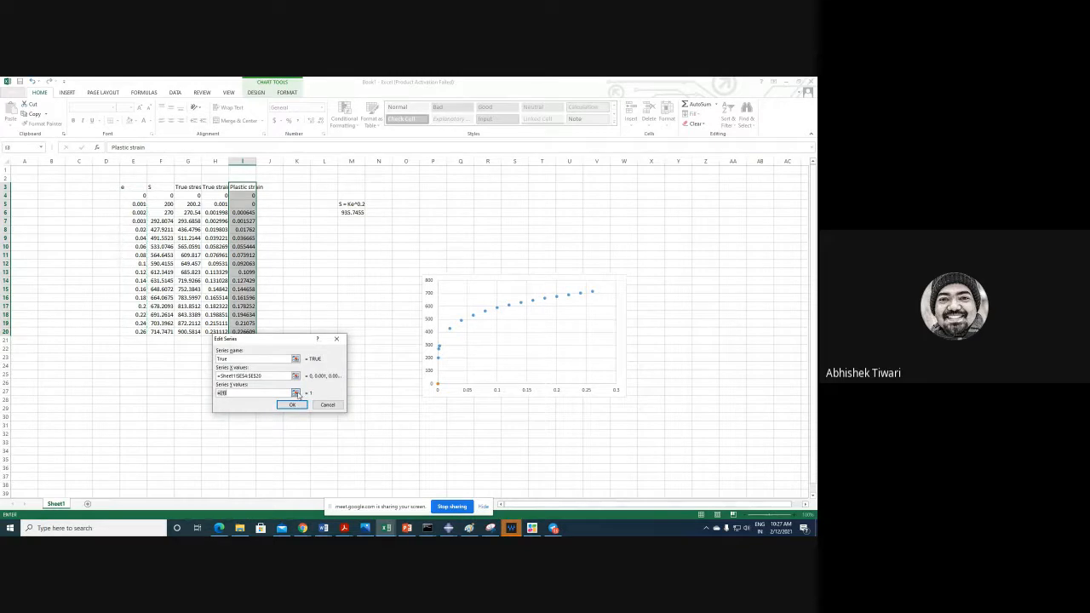
- Set the True series' Y values to the true stress range G4:G20 and add the series to the chart
{"action": "left_click", "coordinate": [294, 393]}
{"action": "left_click_drag", "start_coordinate": [188, 195], "coordinate": [196, 339]}
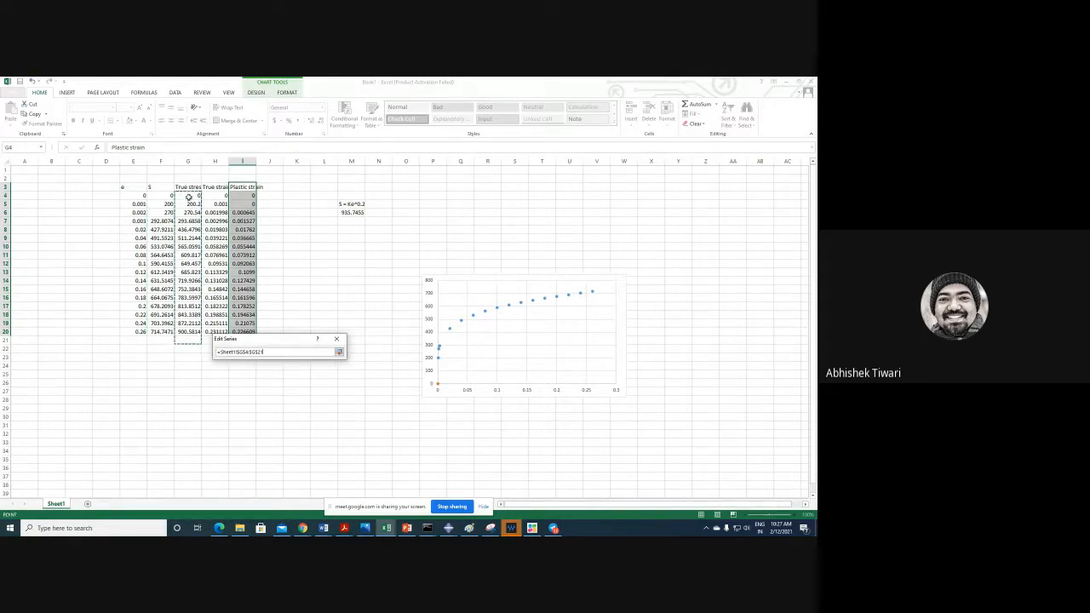
{"action": "left_click_drag", "start_coordinate": [188, 196], "coordinate": [197, 334]}
{"action": "left_click", "coordinate": [339, 352]}
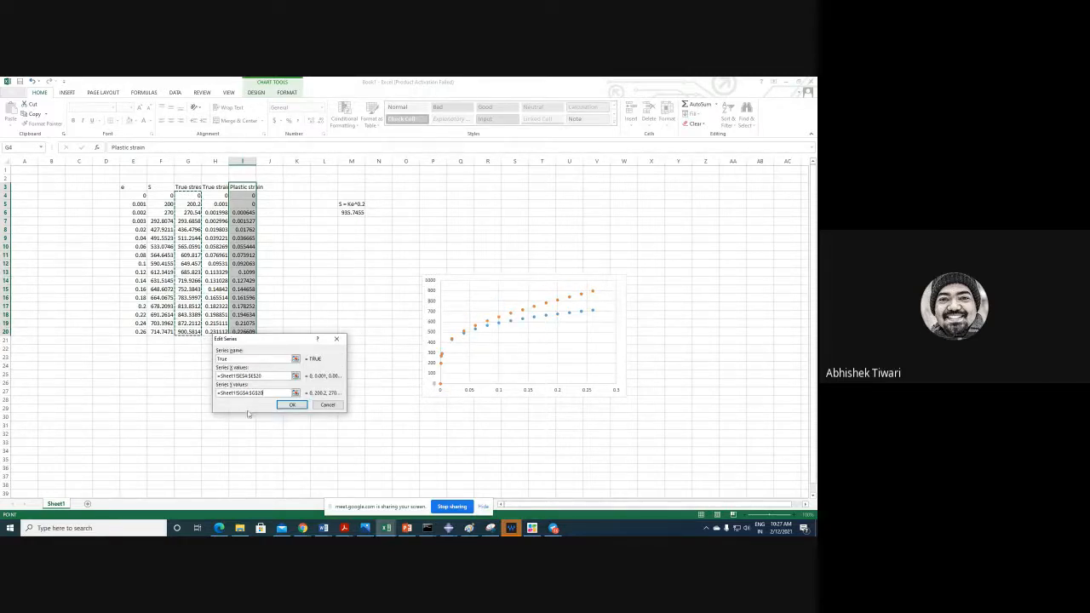
{"action": "left_click", "coordinate": [293, 404]}
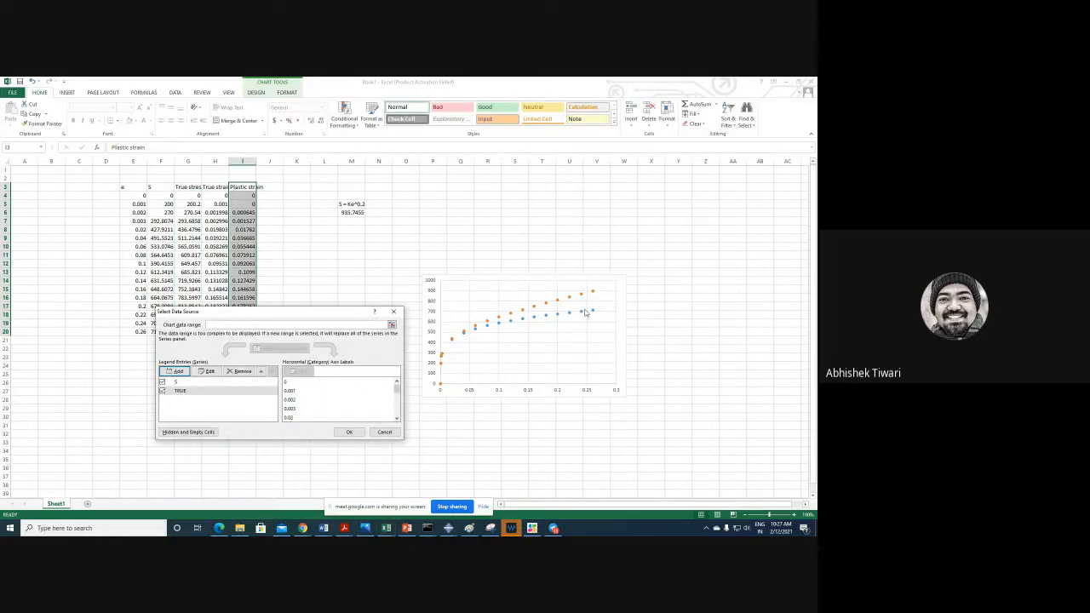
- Apply the chart's data source changes and select the true stress range G6:G20 together with the plastic strain range I6:I20
{"action": "left_click", "coordinate": [349, 431]}
{"action": "left_click", "coordinate": [269, 229]}
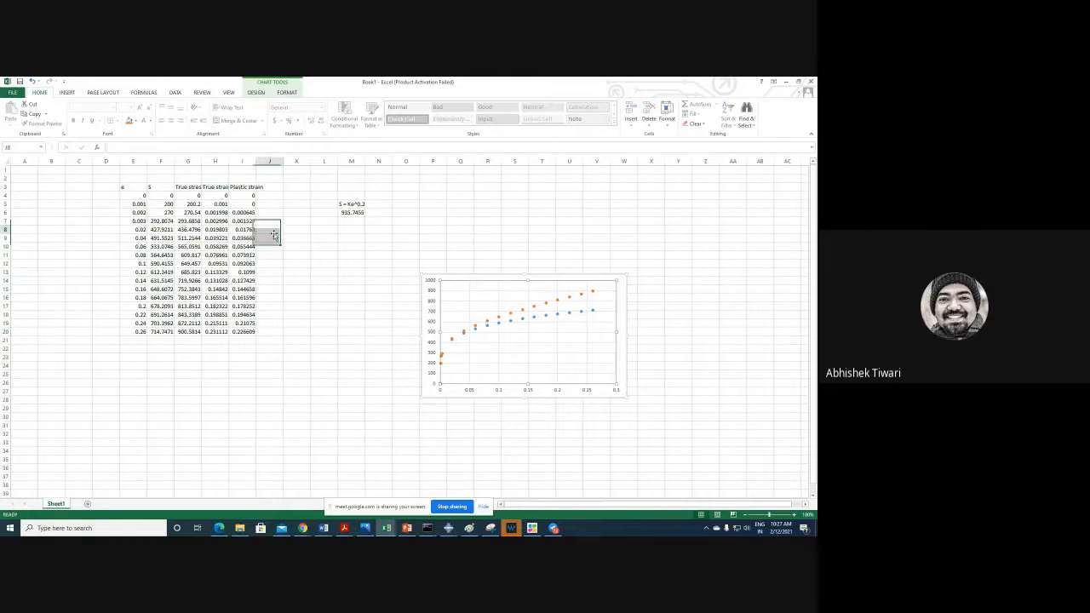
{"action": "left_click_drag", "start_coordinate": [189, 212], "coordinate": [189, 331]}
{"action": "left_click_drag", "start_coordinate": [243, 212], "coordinate": [245, 330], "text": "ctrl"}
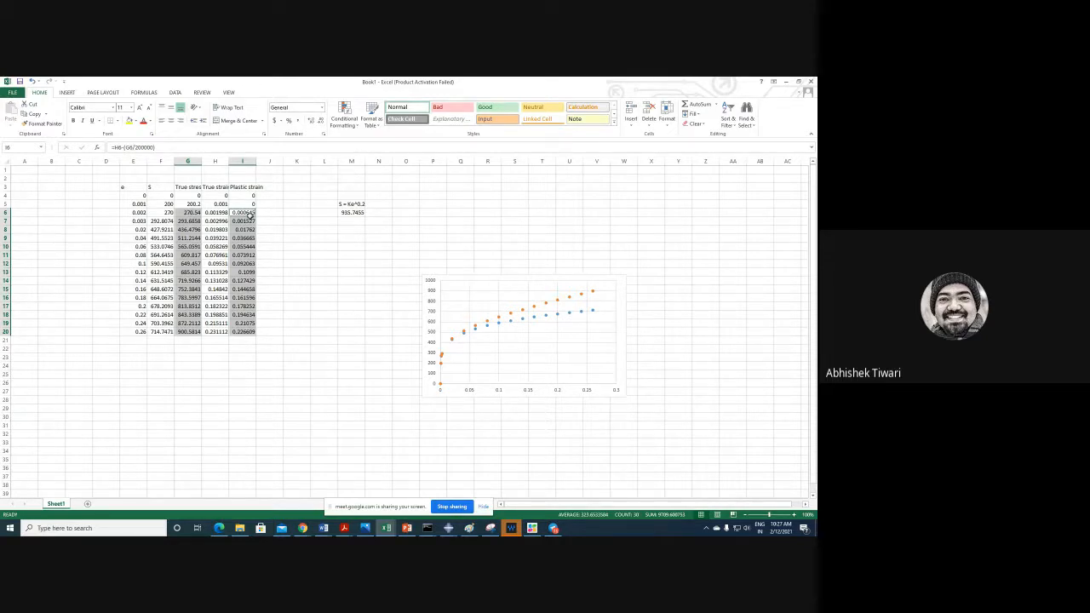
- Overwrite the true stress in G6 with 270 and the plastic strain in I6 with 0
{"action": "left_click", "coordinate": [191, 216]}
{"action": "type", "text": "27"}
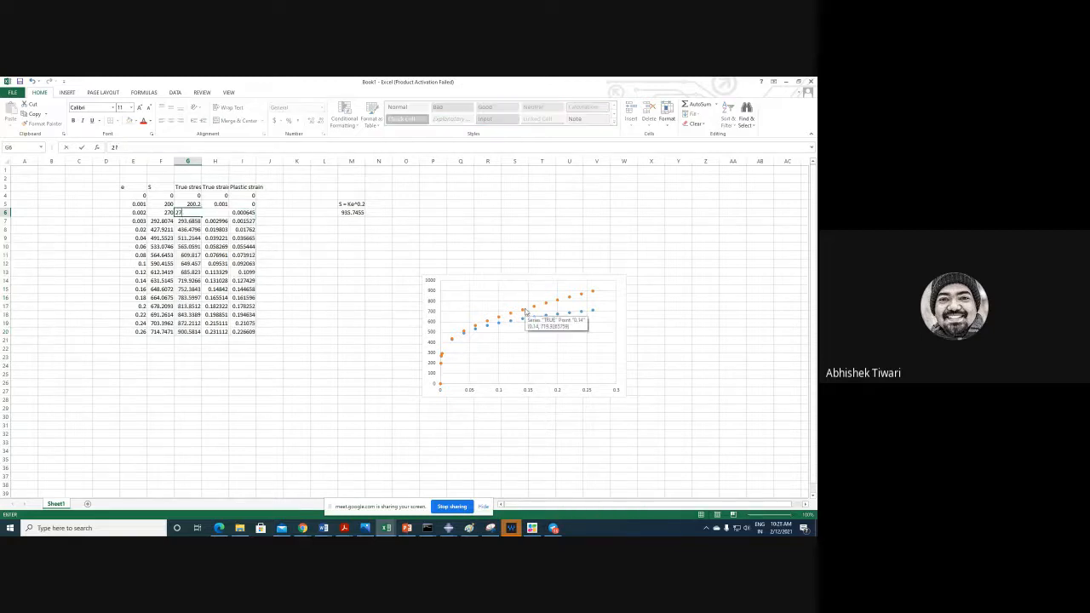
{"action": "type", "text": "0"}
{"action": "left_click", "coordinate": [244, 213]}
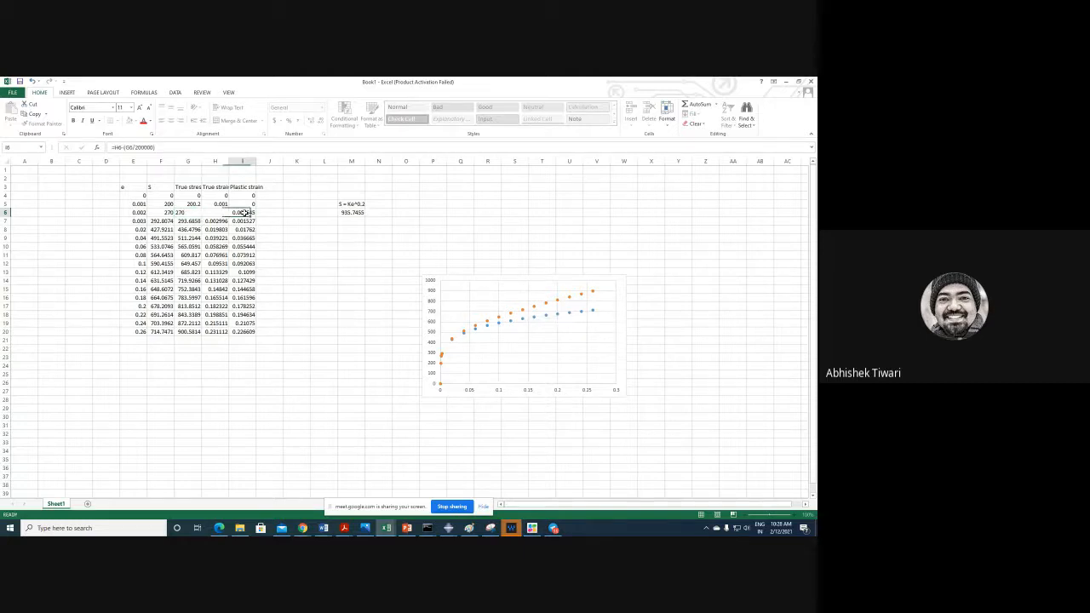
{"action": "type", "text": "0"}
{"action": "key", "text": "Return"}
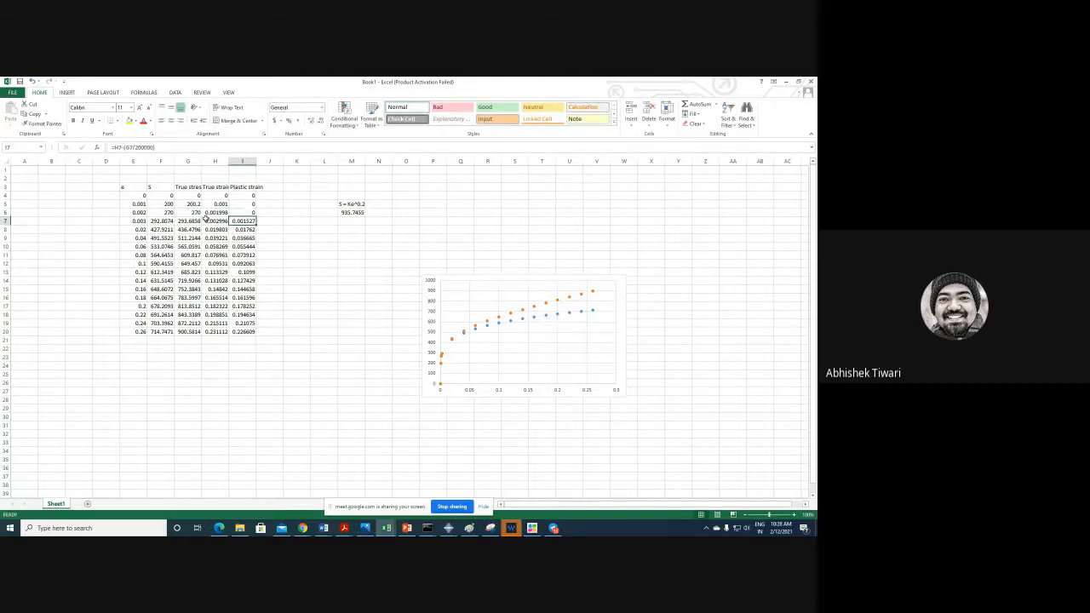
- Copy the true stress range G6:G20 and paste it as values starting at K8
{"action": "left_click_drag", "start_coordinate": [195, 213], "coordinate": [188, 332]}
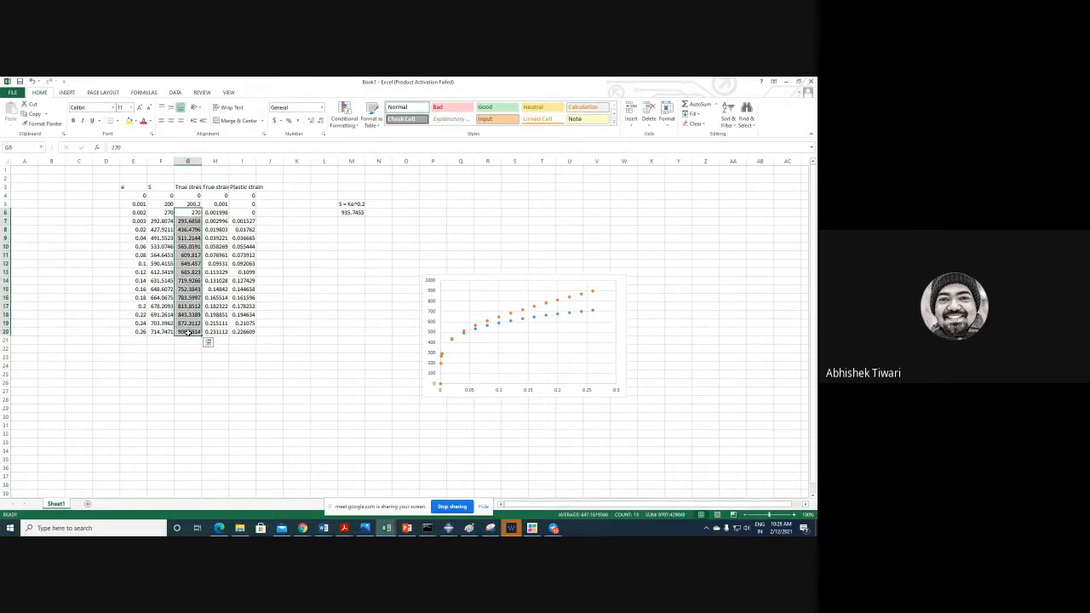
{"action": "key", "text": "ctrl+c"}
{"action": "left_click", "coordinate": [296, 229]}
{"action": "key", "text": "ctrl+v"}
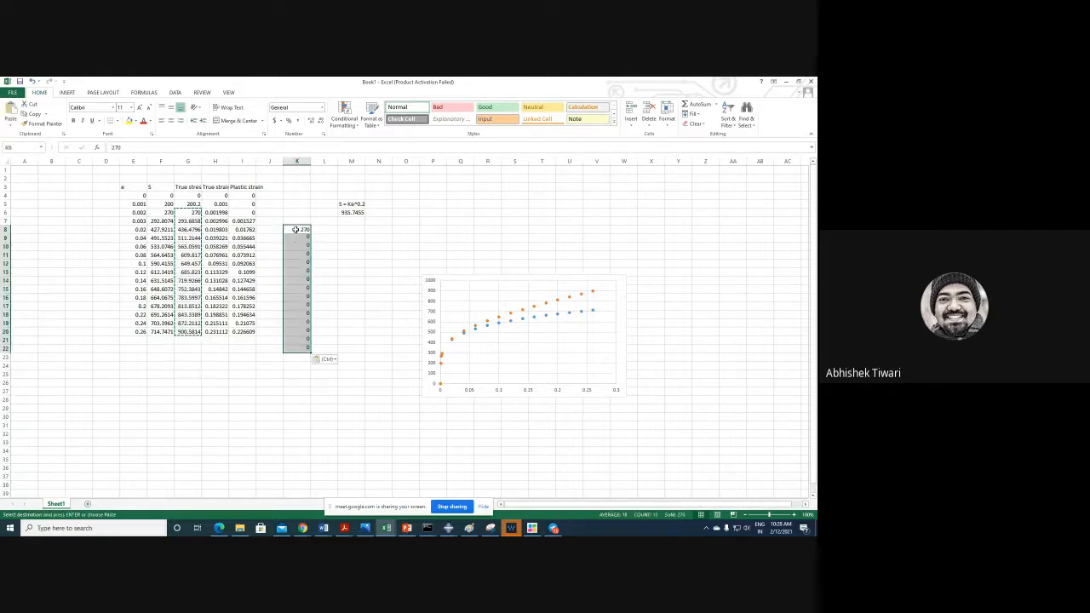
{"action": "left_click", "coordinate": [324, 359]}
{"action": "left_click", "coordinate": [332, 413]}
- Copy the plastic strain range I6:I20 and paste it as values starting at L8
{"action": "left_click_drag", "start_coordinate": [243, 212], "coordinate": [247, 332]}
{"action": "key", "text": "ctrl+c"}
{"action": "left_click", "coordinate": [326, 230]}
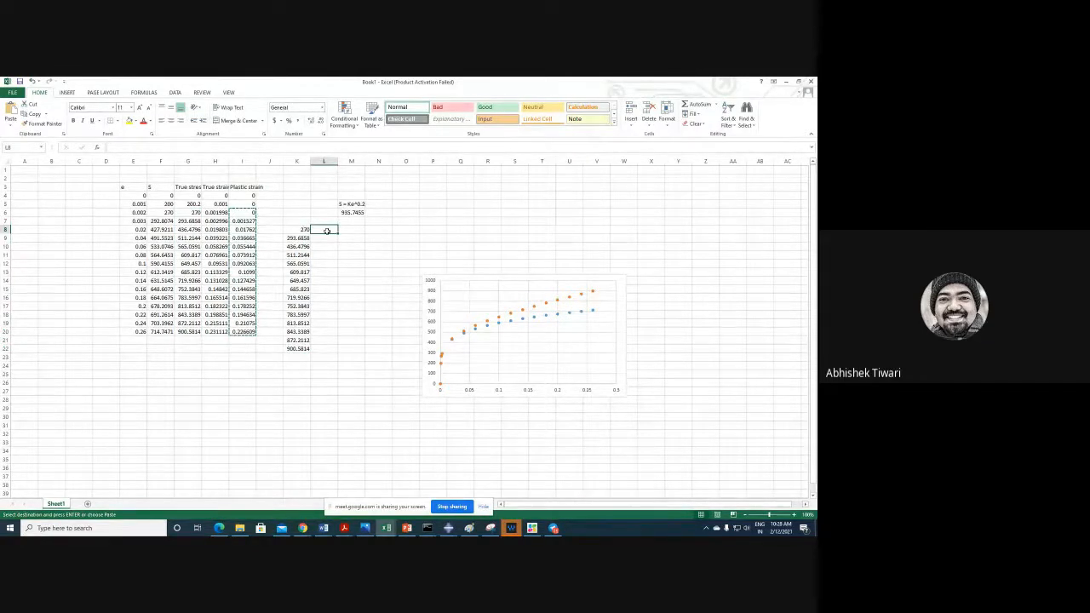
{"action": "key", "text": "ctrl+v"}
{"action": "left_click", "coordinate": [353, 359]}
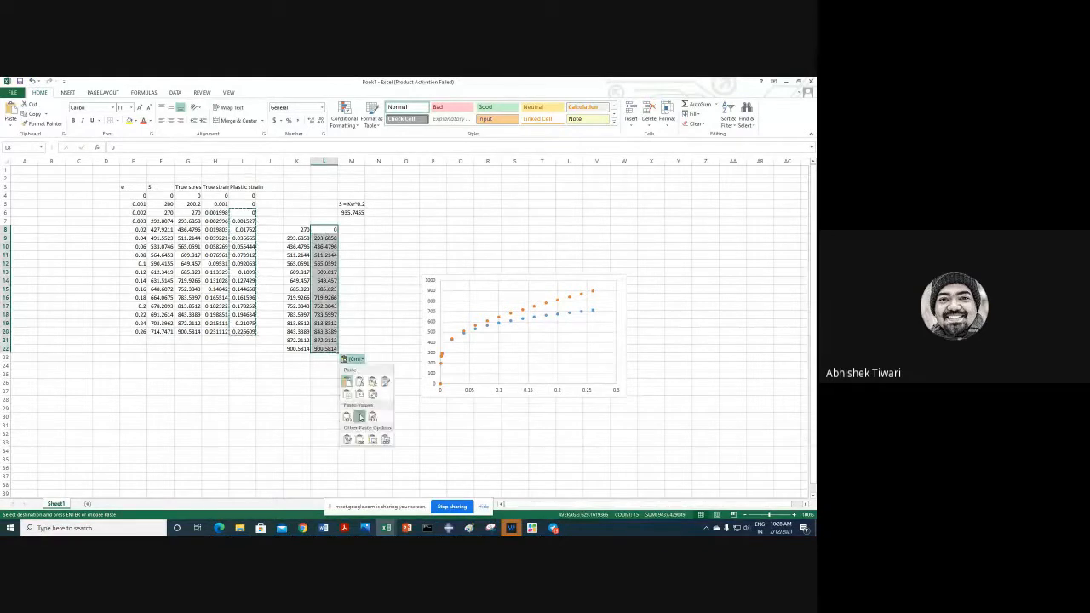
{"action": "left_click", "coordinate": [359, 416]}
- Copy K8:L22, switch to Abaqus/CAE and paste it into the Plastic data table from the first Yield Stress cell
{"action": "left_click_drag", "start_coordinate": [303, 230], "coordinate": [331, 347]}
{"action": "key", "text": "ctrl+c"}
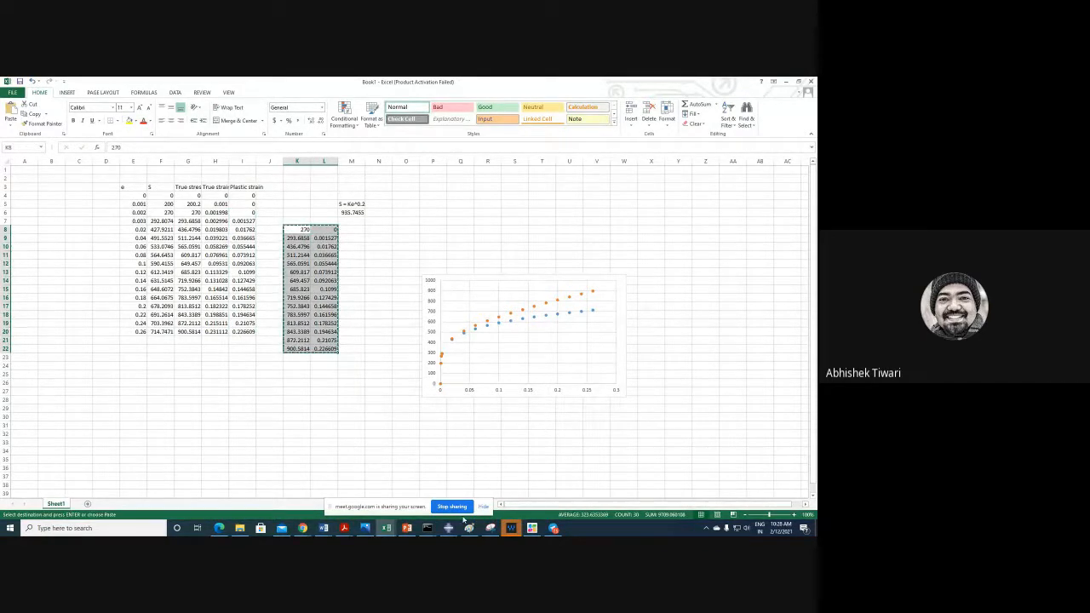
{"action": "left_click", "coordinate": [449, 528]}
{"action": "left_click", "coordinate": [456, 503]}
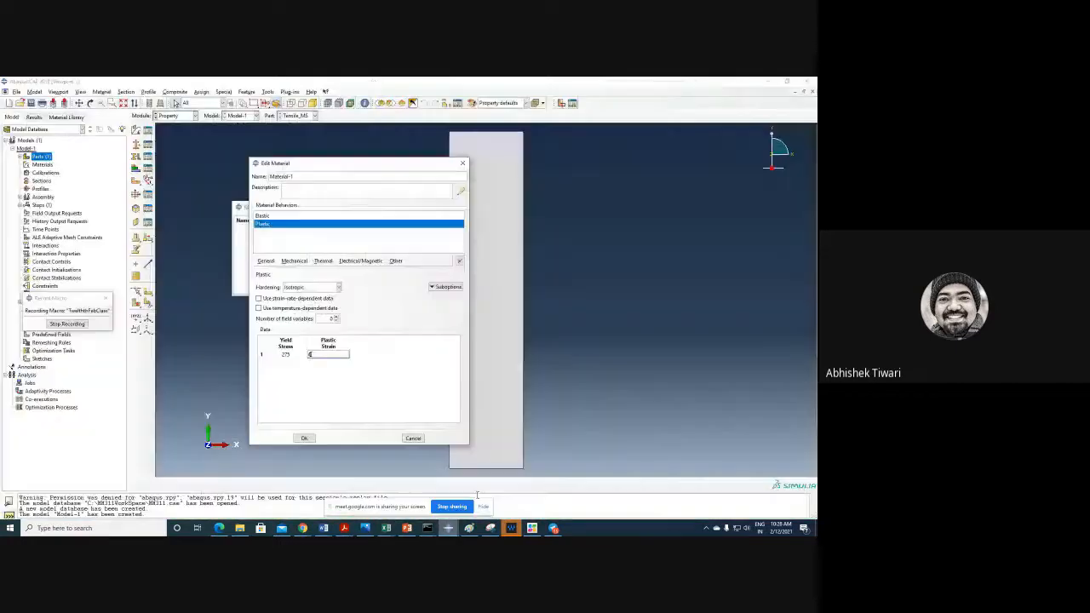
{"action": "left_click", "coordinate": [290, 357]}
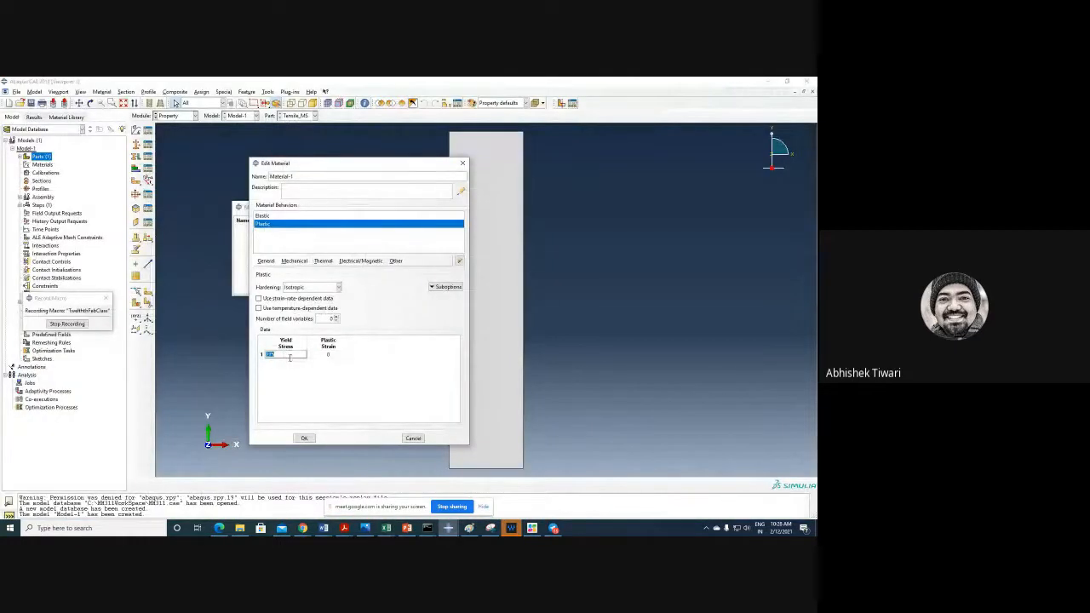
{"action": "key", "text": "ctrl+v"}
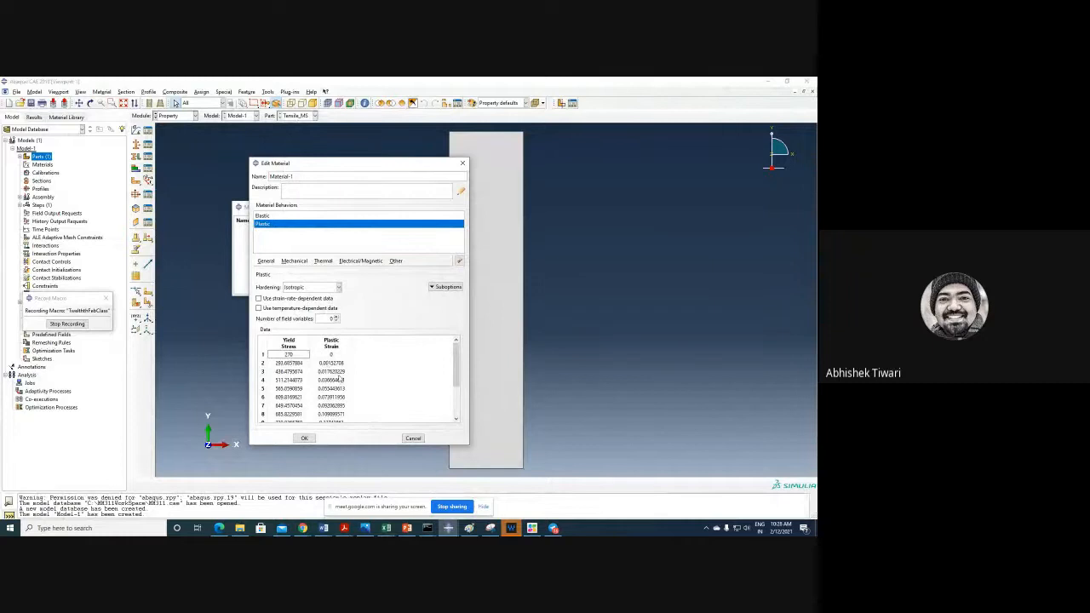
{"action": "scroll", "coordinate": [339, 381], "scroll_direction": "down", "scroll_amount": 3}
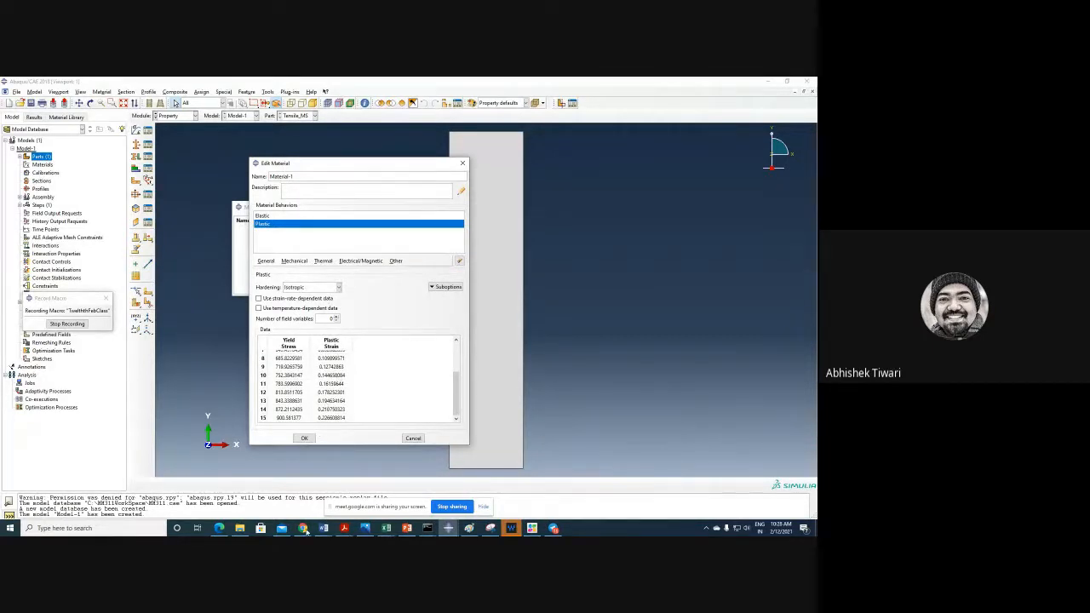
- Switch to Chrome, close the WhatsApp tab and return to Abaqus/CAE
{"action": "mouse_move", "coordinate": [305, 530]}
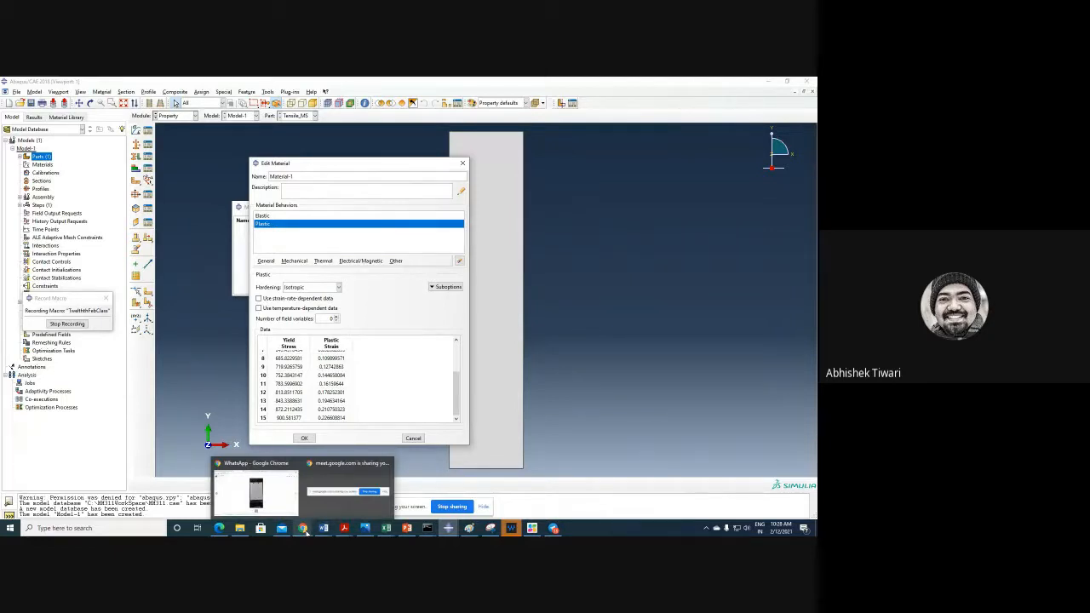
{"action": "left_click", "coordinate": [255, 489]}
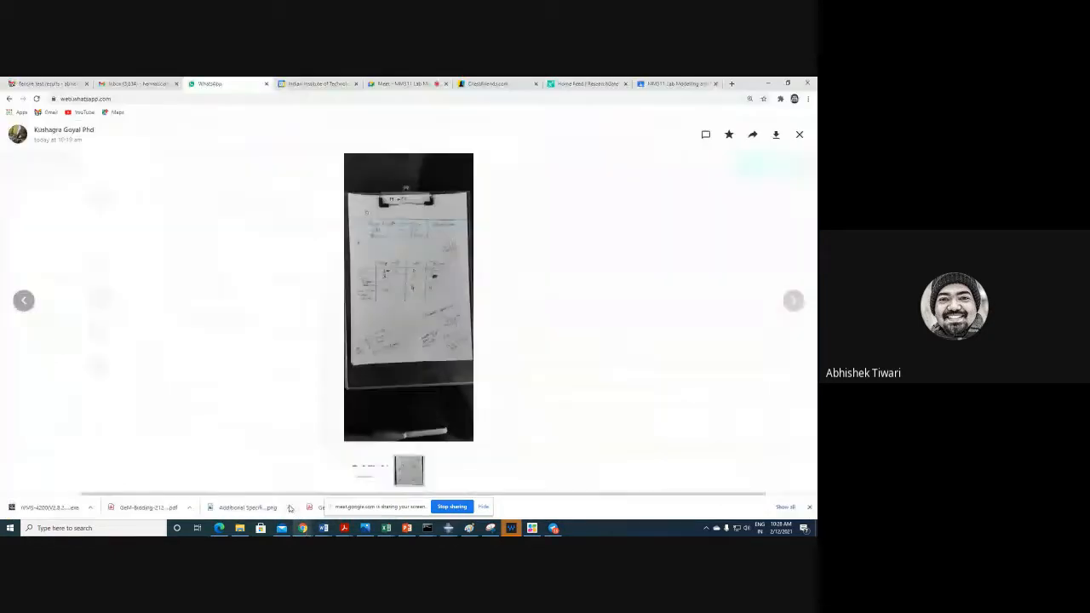
{"action": "left_click", "coordinate": [266, 84]}
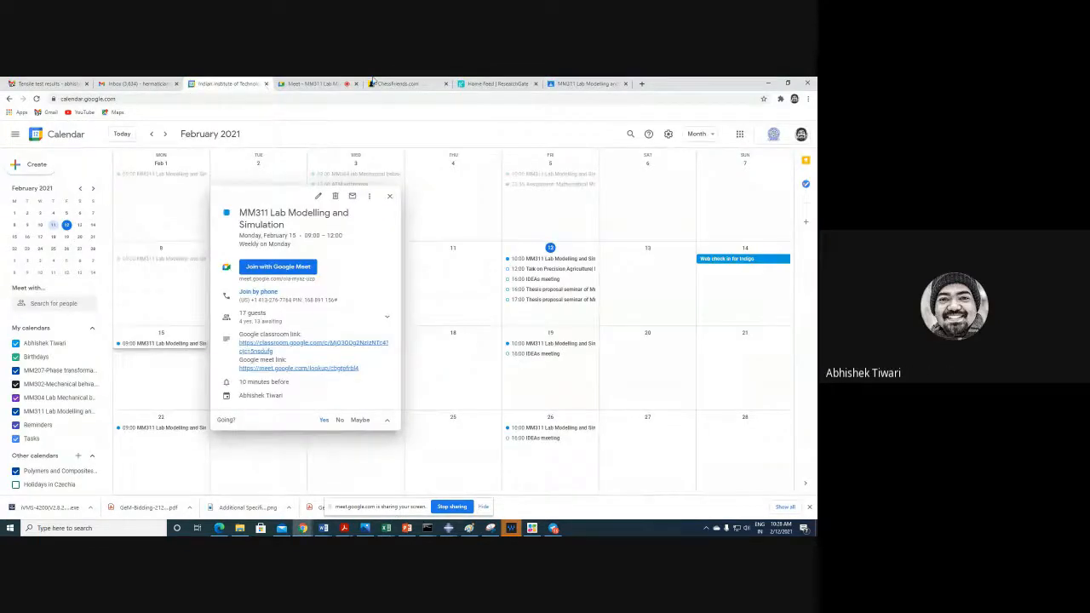
{"action": "left_click", "coordinate": [768, 84]}
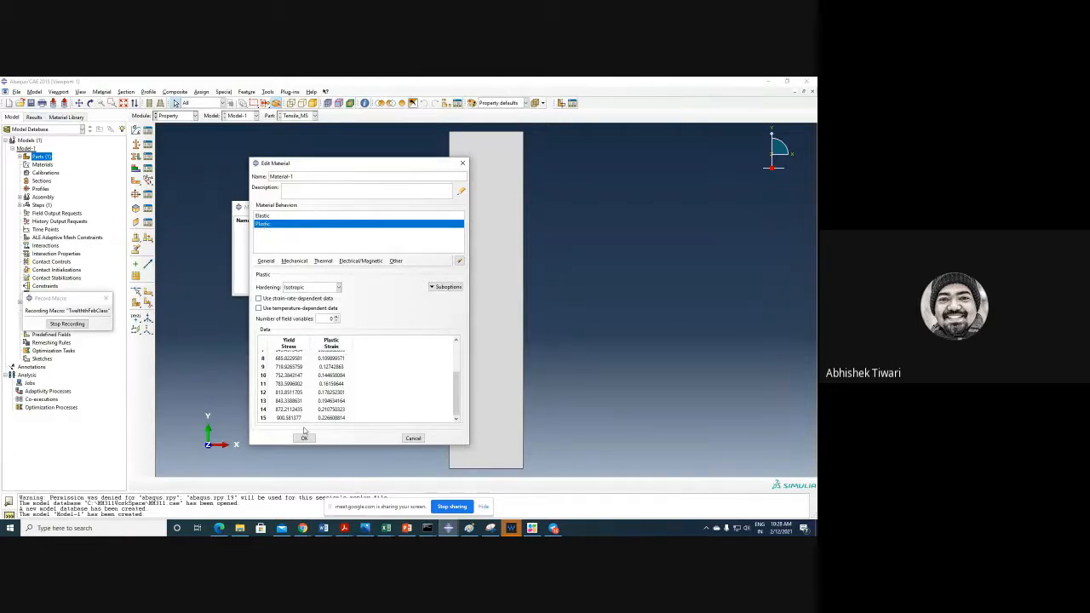
- Name the material Mild_Steel, save its definition and close the Material Manager
{"action": "left_click_drag", "start_coordinate": [298, 176], "coordinate": [242, 177]}
{"action": "type", "text": "Mild Stee"}
{"action": "left_click", "coordinate": [304, 438]}
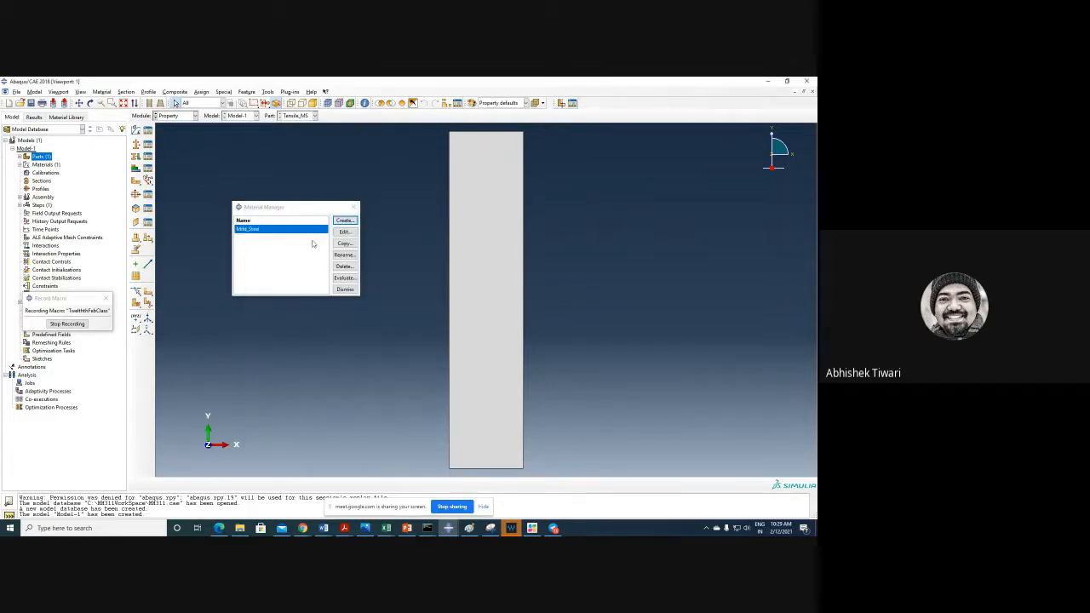
{"action": "left_click", "coordinate": [345, 289]}
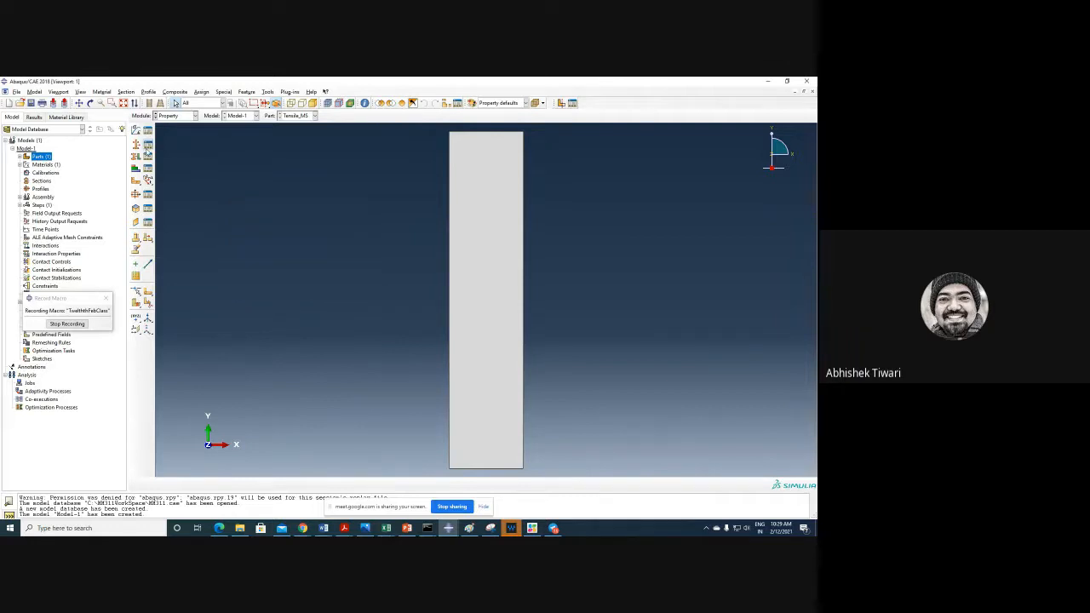
- Start a new section assignment with the whole tensile part as its region, creating the set Set-1
{"action": "left_click", "coordinate": [148, 143]}
{"action": "left_click", "coordinate": [148, 157]}
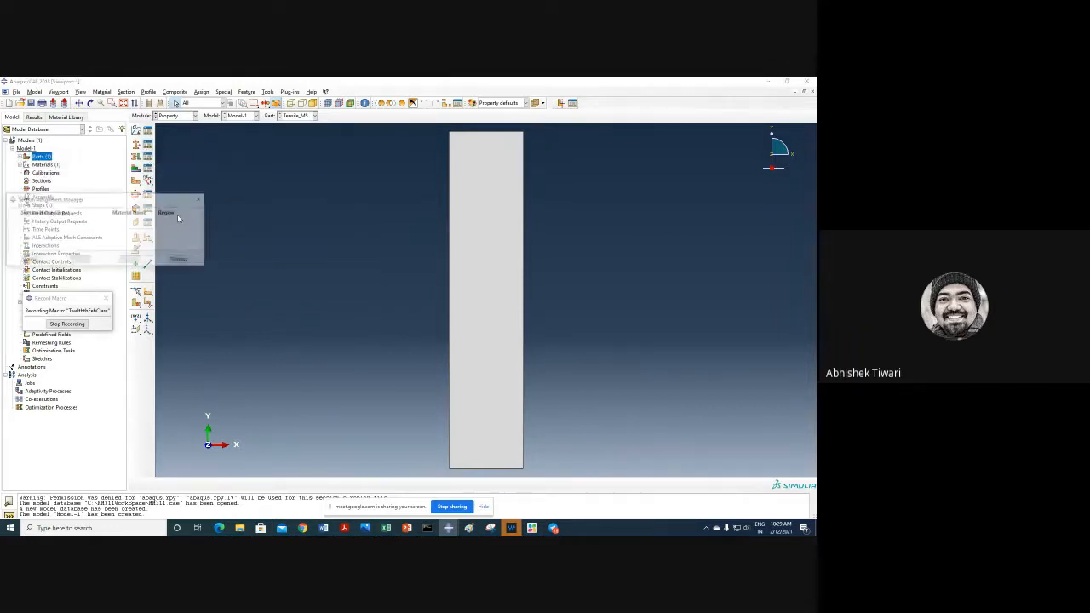
{"action": "left_click_drag", "start_coordinate": [135, 201], "coordinate": [287, 195]}
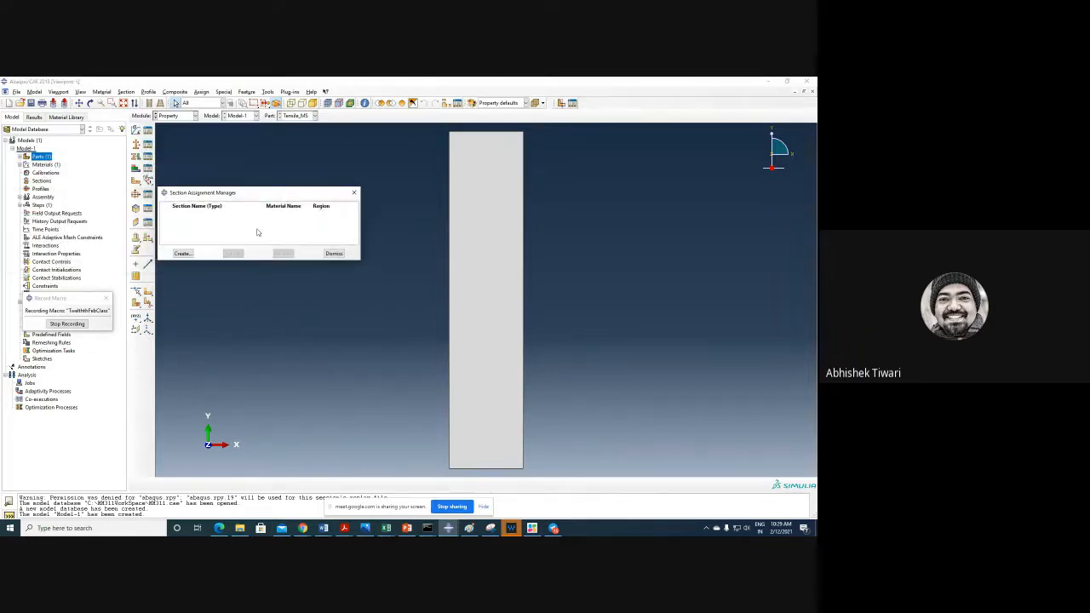
{"action": "left_click", "coordinate": [183, 254]}
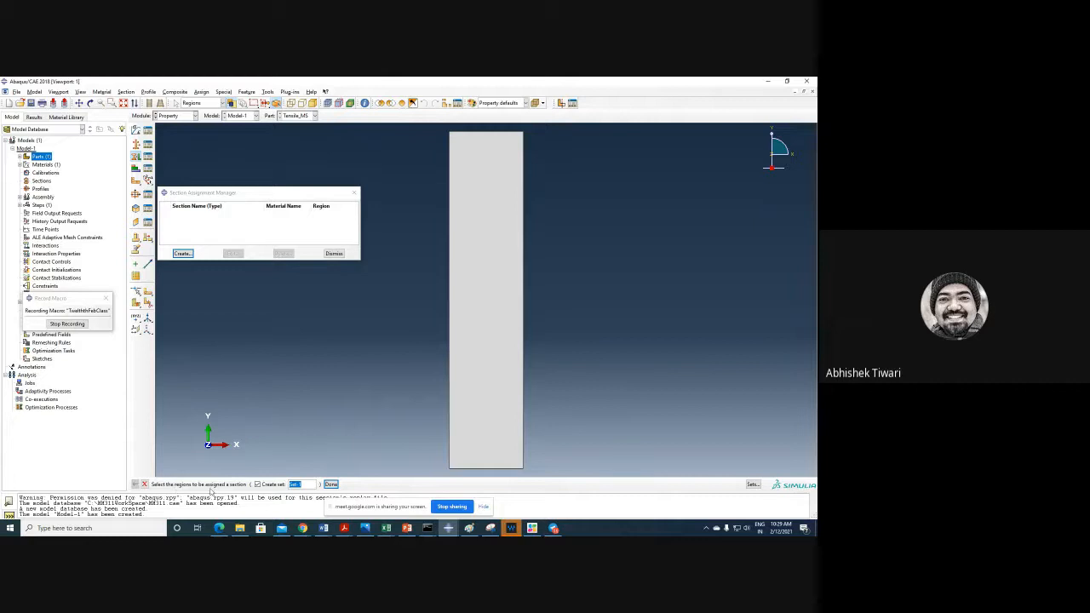
{"action": "left_click_drag", "start_coordinate": [407, 133], "coordinate": [615, 439]}
{"action": "left_click", "coordinate": [330, 484]}
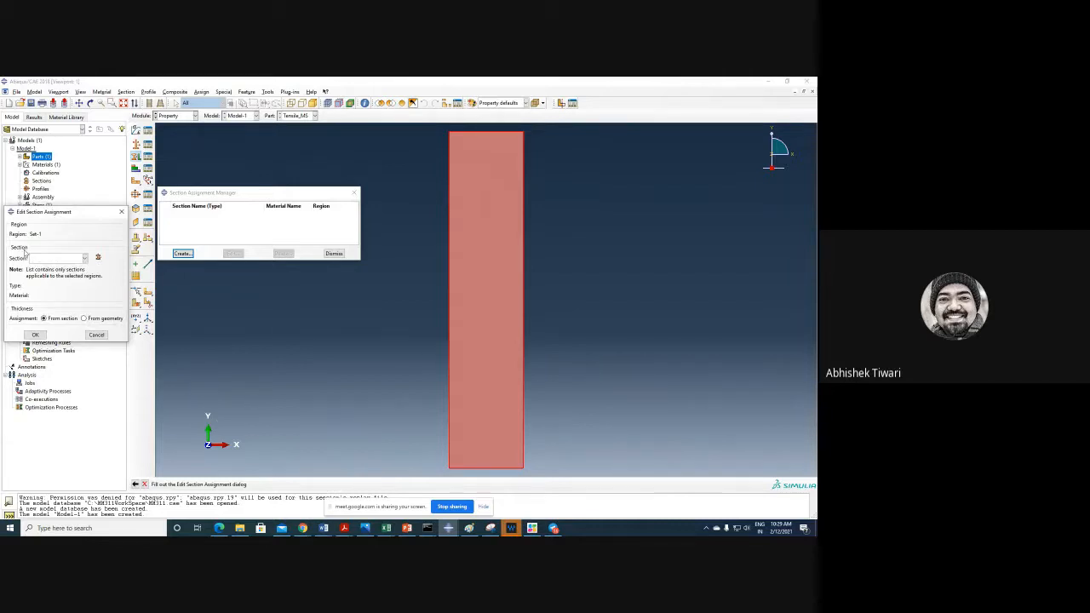
- Create a solid homogeneous Section-1 of Mild_Steel with plane stress/strain thickness 0.1 and assign it to Set-1
{"action": "left_click_drag", "start_coordinate": [45, 218], "coordinate": [299, 278]}
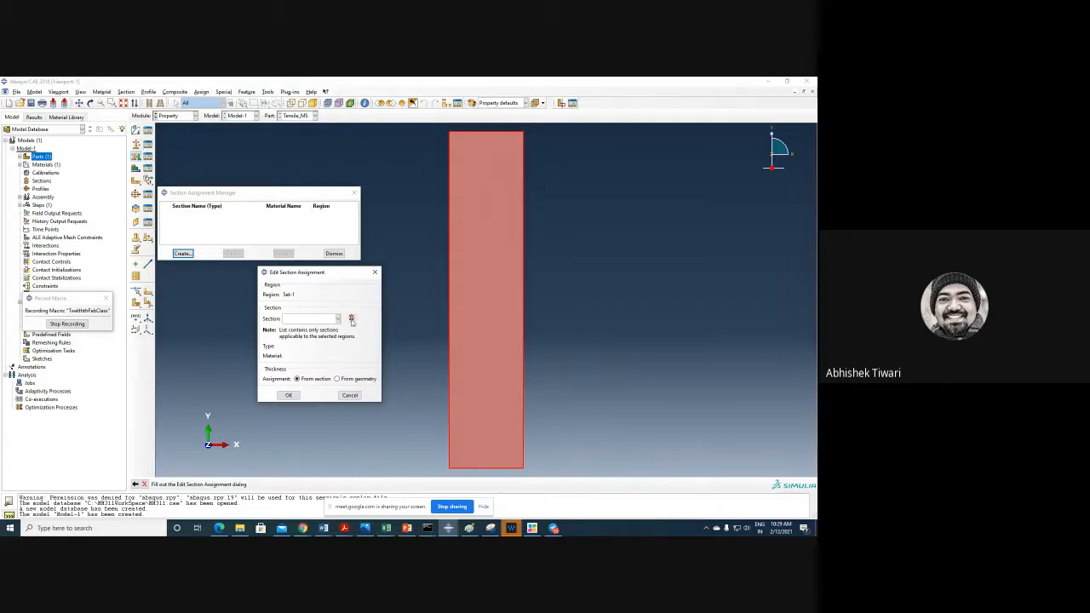
{"action": "left_click", "coordinate": [351, 318]}
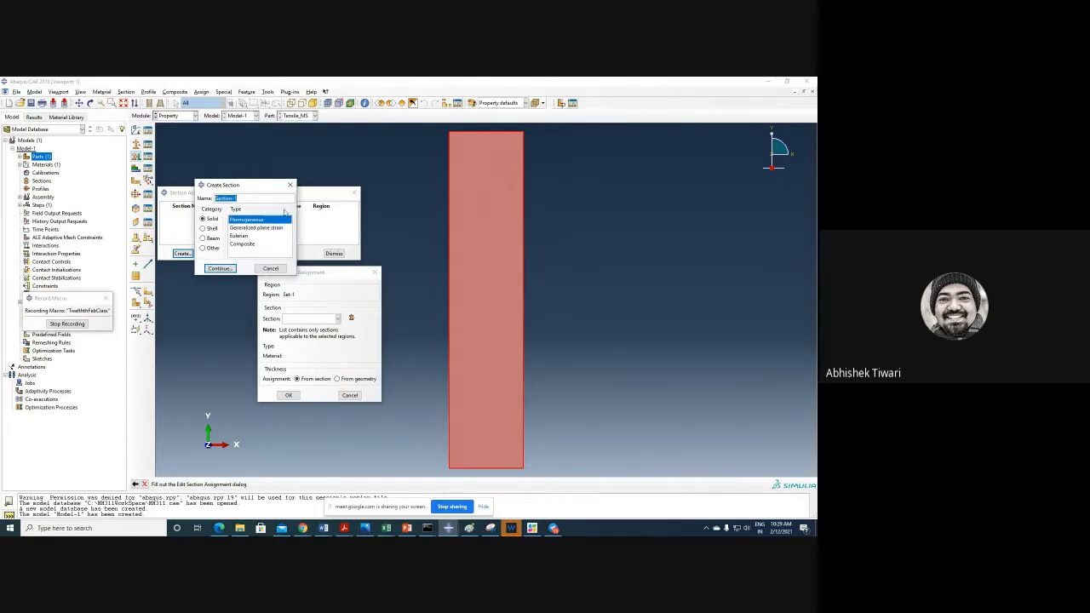
{"action": "left_click", "coordinate": [219, 268]}
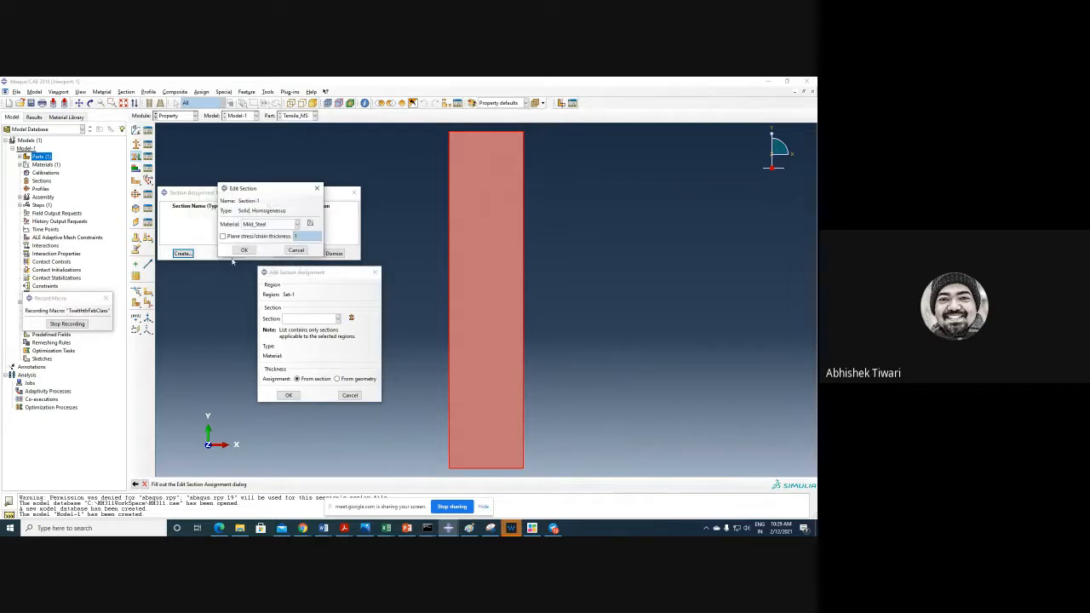
{"action": "left_click", "coordinate": [235, 238]}
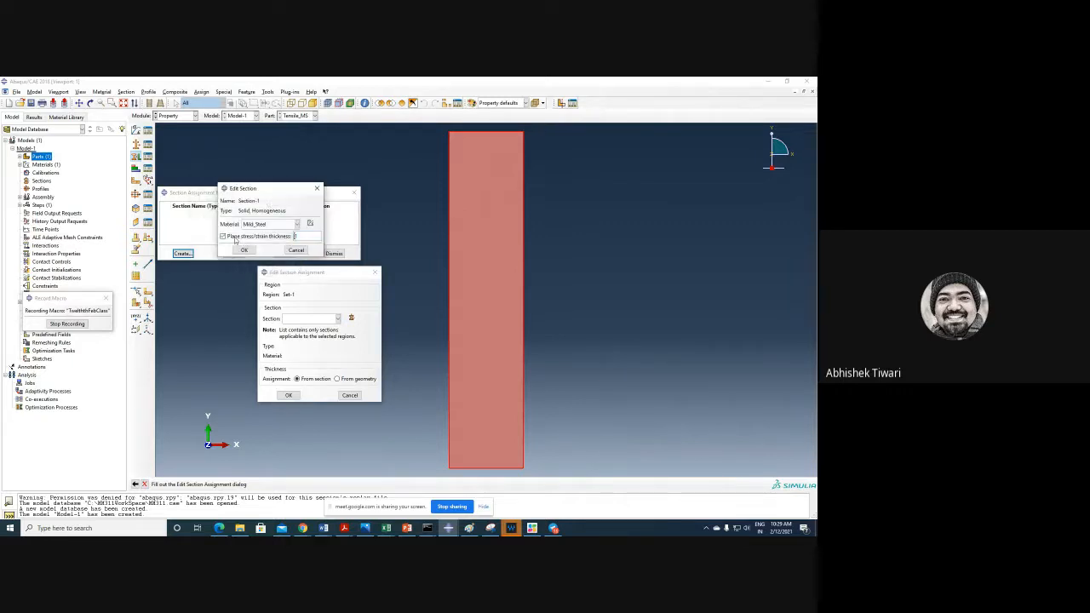
{"action": "double_click", "coordinate": [294, 236]}
{"action": "type", "text": "0.1"}
{"action": "left_click", "coordinate": [244, 251]}
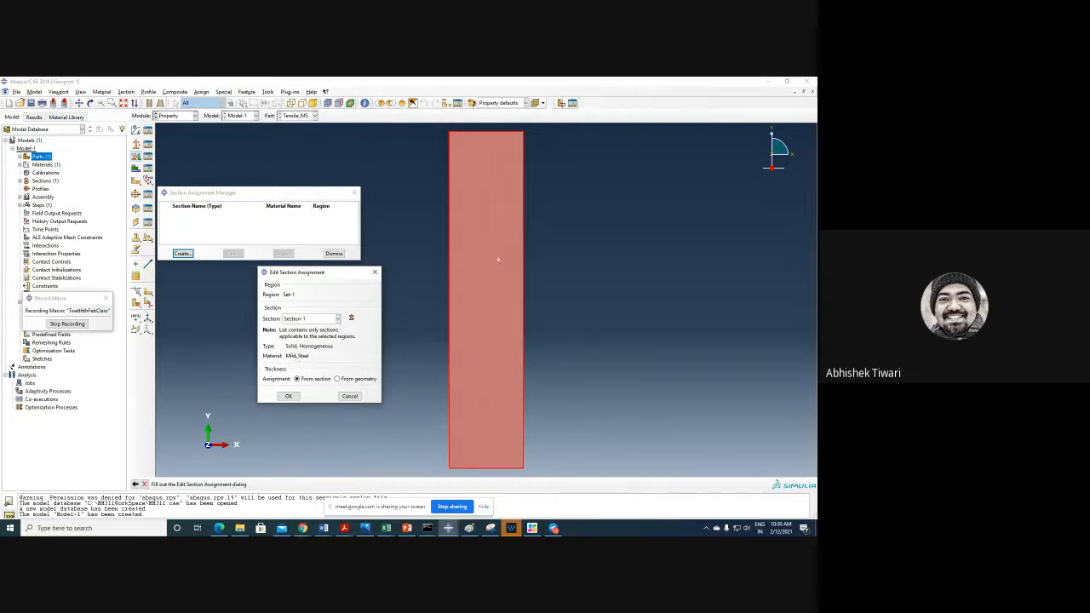
{"action": "left_click", "coordinate": [290, 397]}
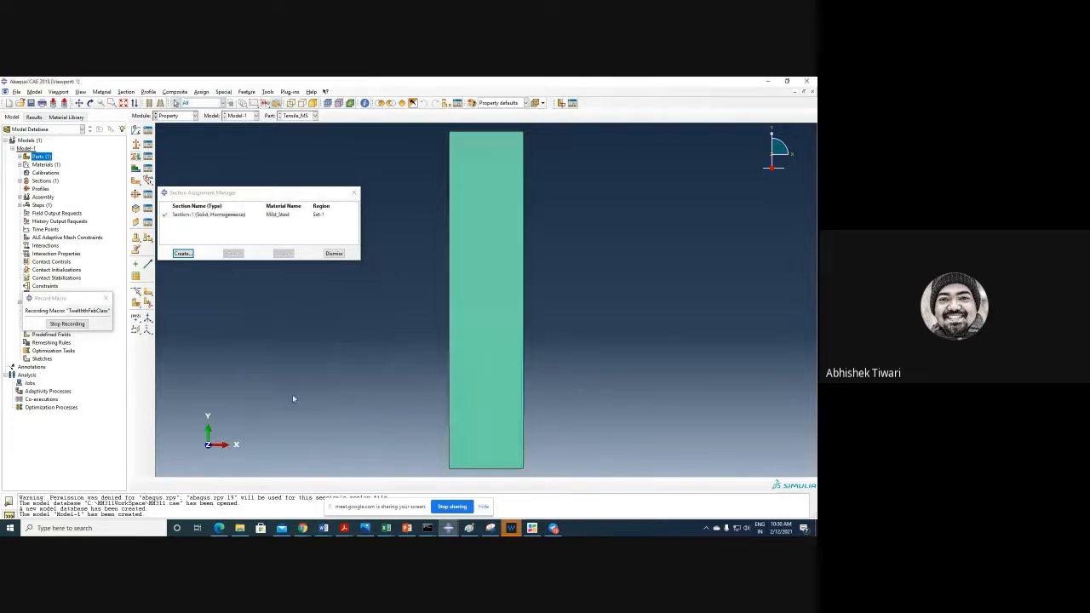
{"action": "left_click", "coordinate": [334, 253]}
- Switch to the Assembly module and start creating an instance of the Tensile_MS part
{"action": "left_click", "coordinate": [176, 115]}
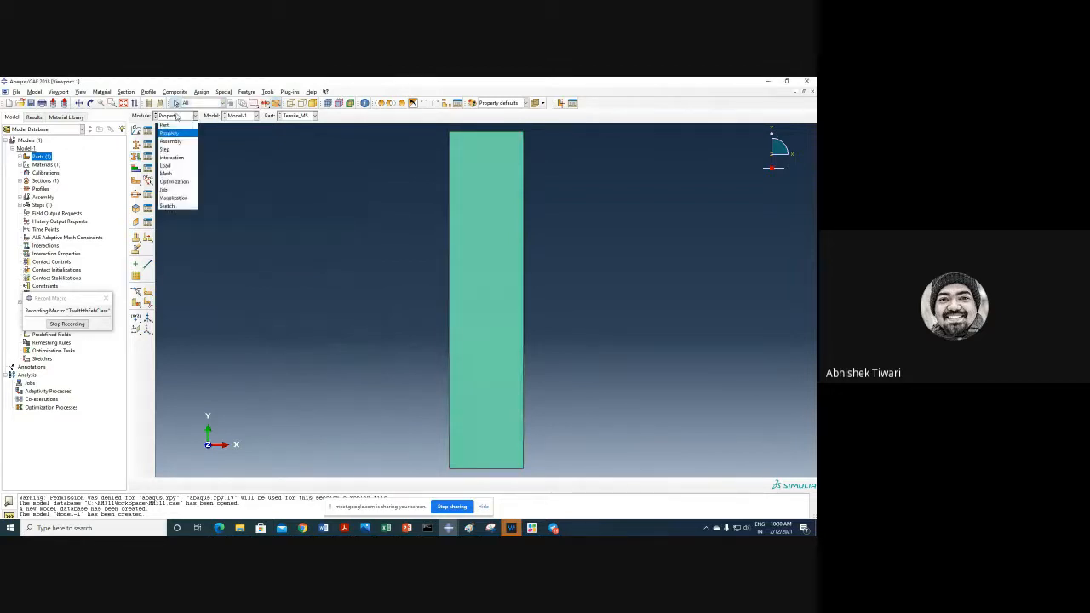
{"action": "left_click", "coordinate": [178, 146]}
{"action": "left_click", "coordinate": [136, 129]}
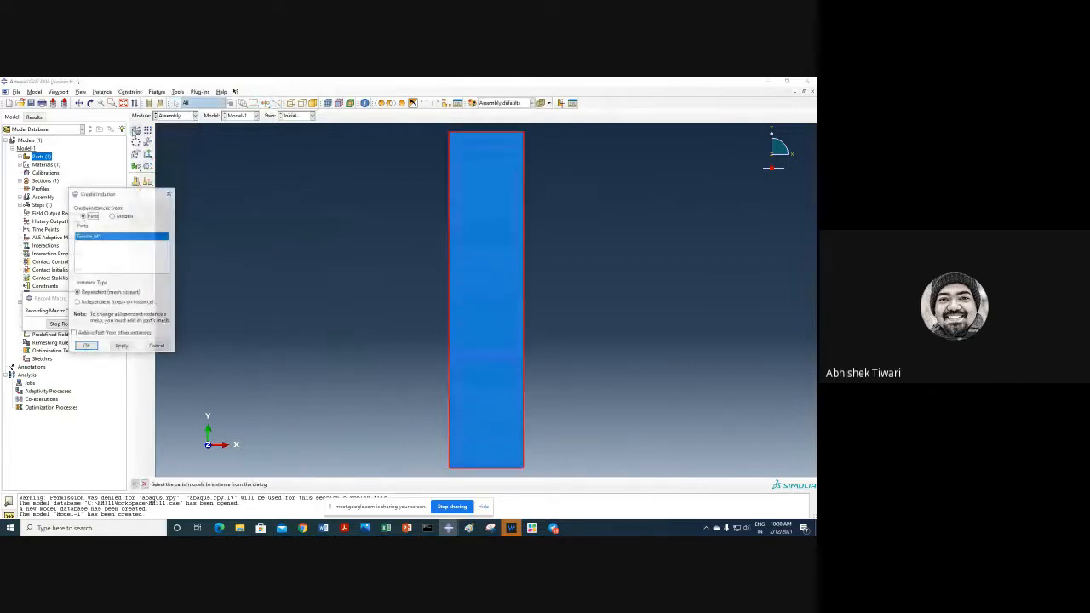
- Switch to Chrome and view the MM311 Lab meeting in Google Meet
{"action": "left_click", "coordinate": [303, 528]}
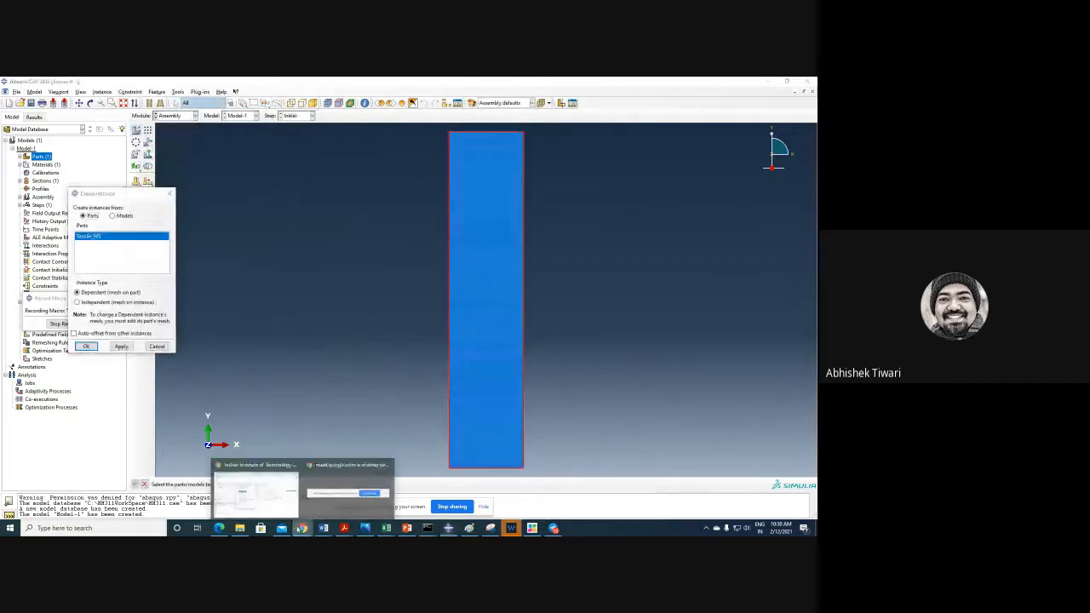
{"action": "left_click", "coordinate": [256, 490]}
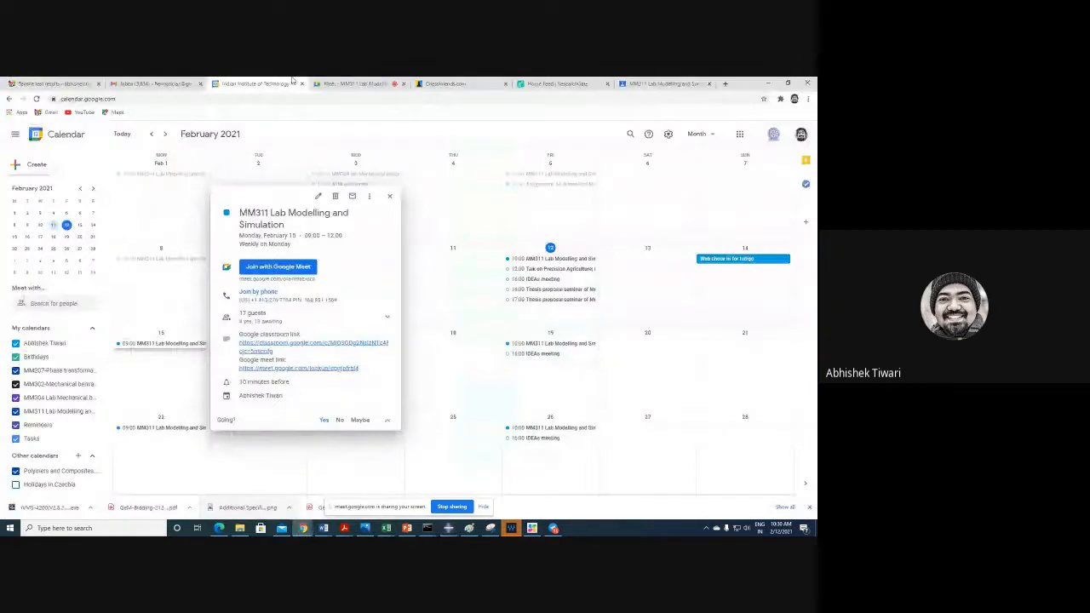
{"action": "left_click", "coordinate": [345, 84]}
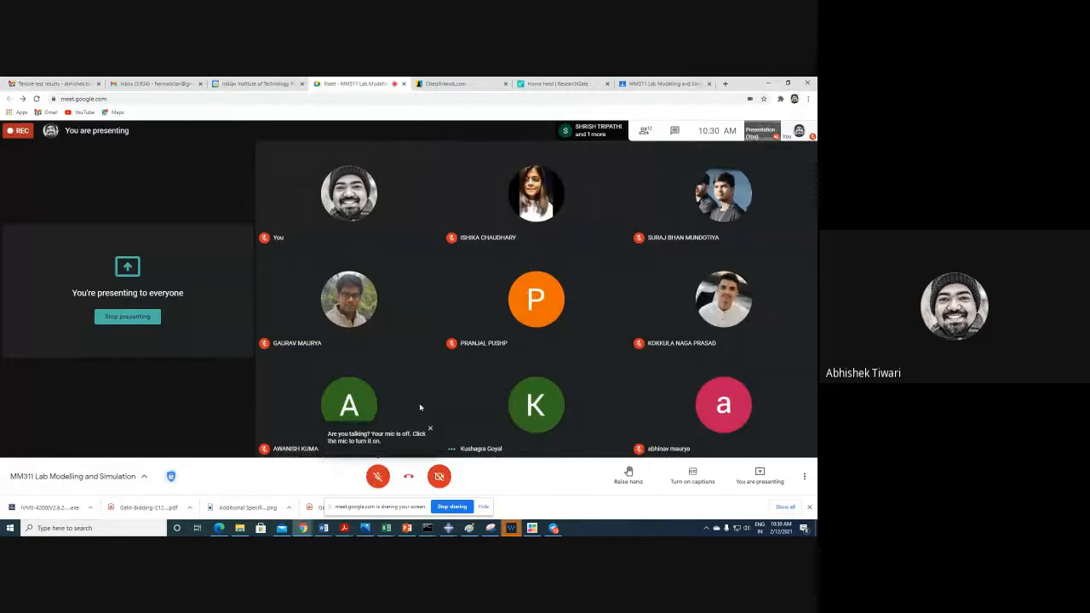
- Unmute the microphone in the Google Meet call and switch back to the Abaqus/CAE viewport
{"action": "left_click", "coordinate": [377, 476]}
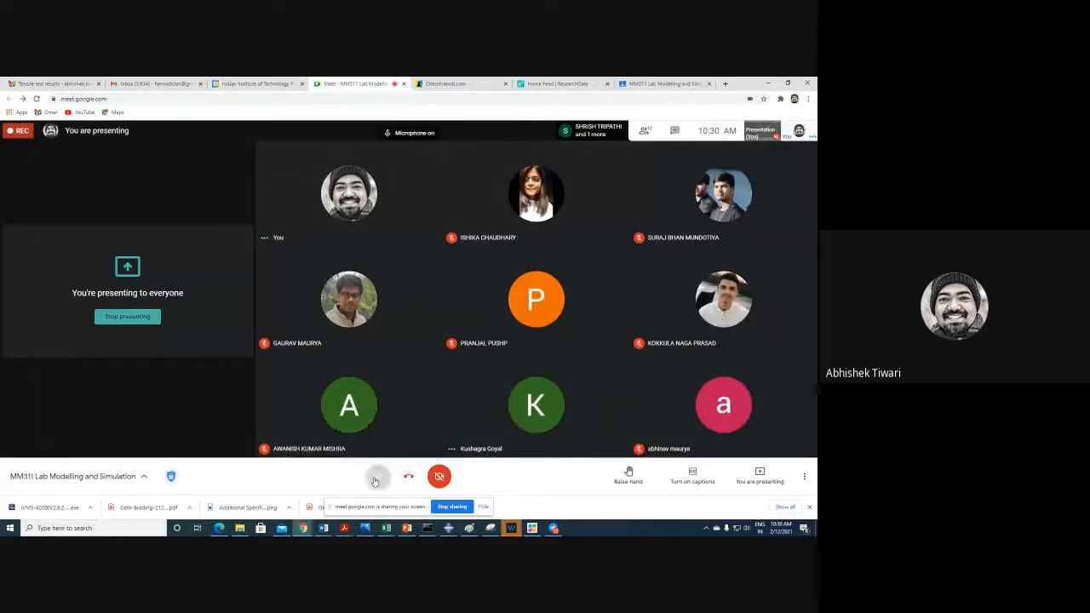
{"action": "mouse_move", "coordinate": [448, 529]}
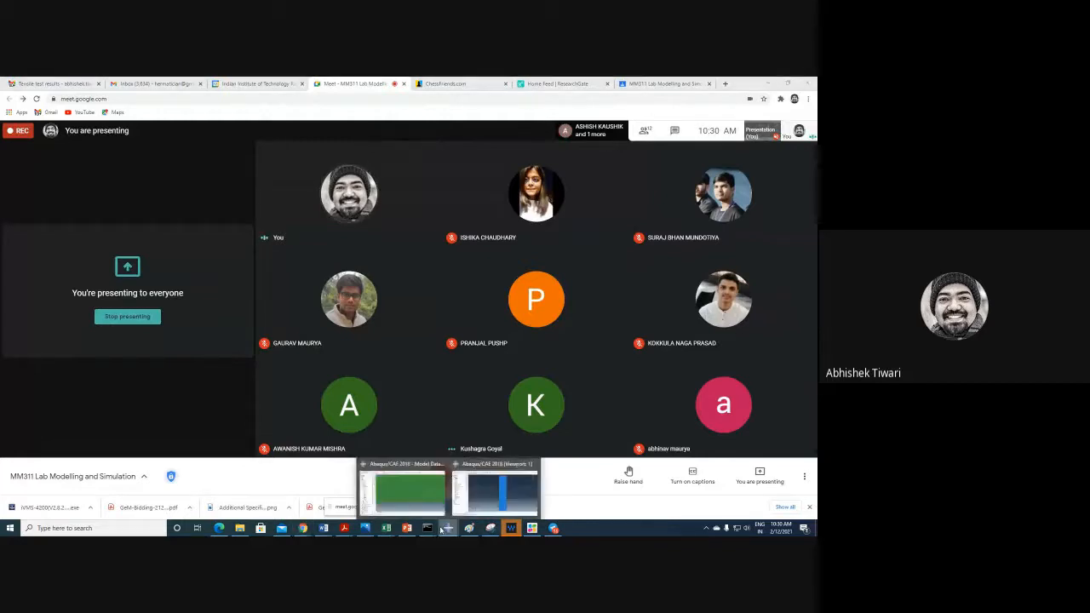
{"action": "left_click", "coordinate": [484, 501]}
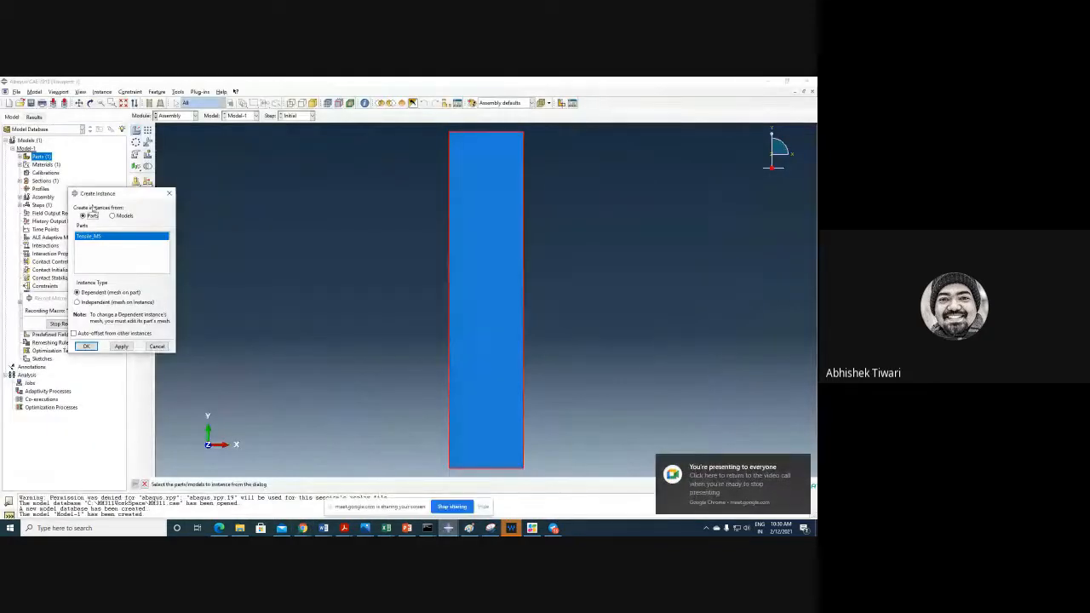
- Create an independent (mesh on instance) instance of the Tensile_MS part in the assembly
{"action": "left_click", "coordinate": [106, 302]}
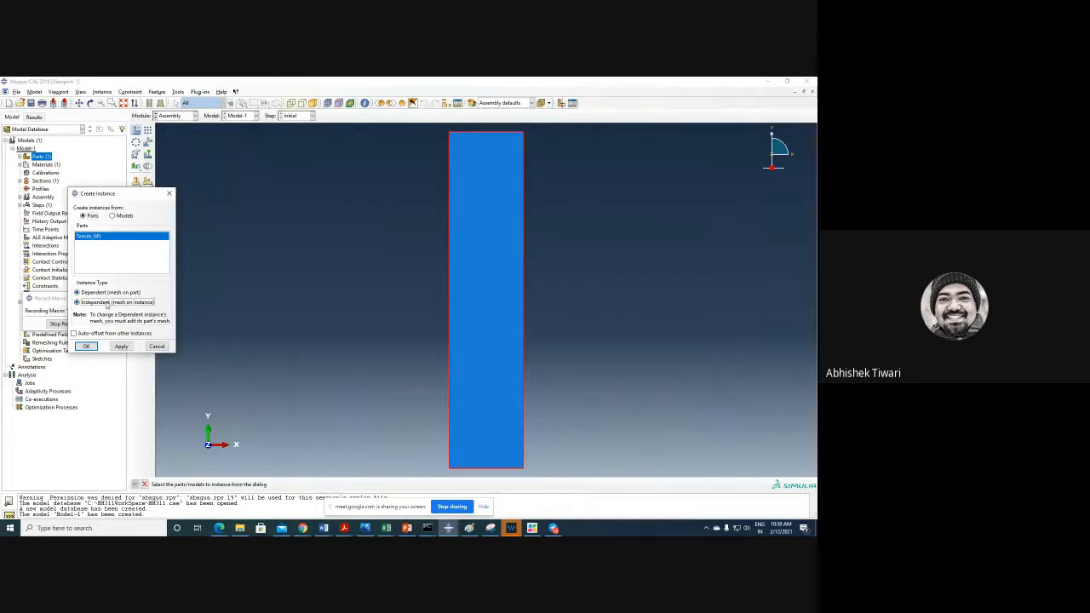
{"action": "left_click", "coordinate": [86, 347]}
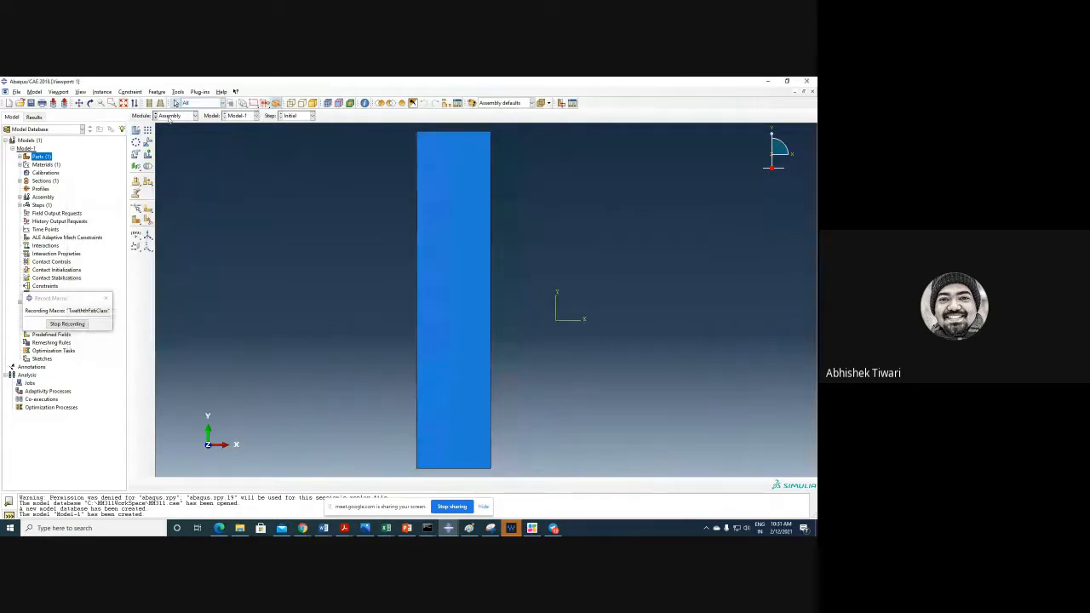
- Switch to the Step module and start a new Static, General step named Step-1 after the Initial step
{"action": "left_click", "coordinate": [169, 117]}
{"action": "left_click", "coordinate": [175, 146]}
{"action": "left_click", "coordinate": [149, 131]}
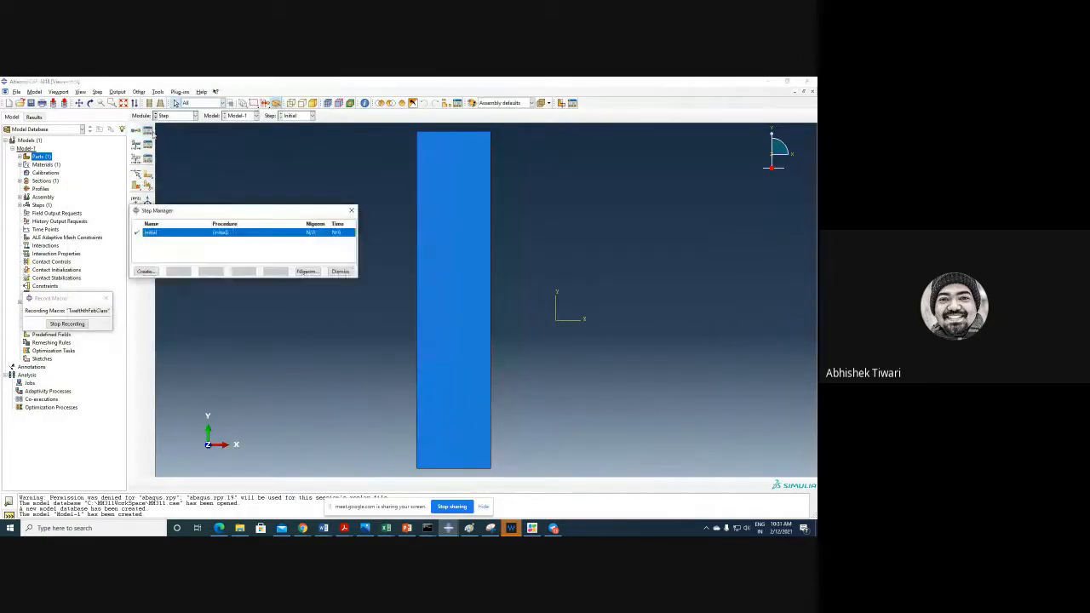
{"action": "left_click", "coordinate": [146, 271]}
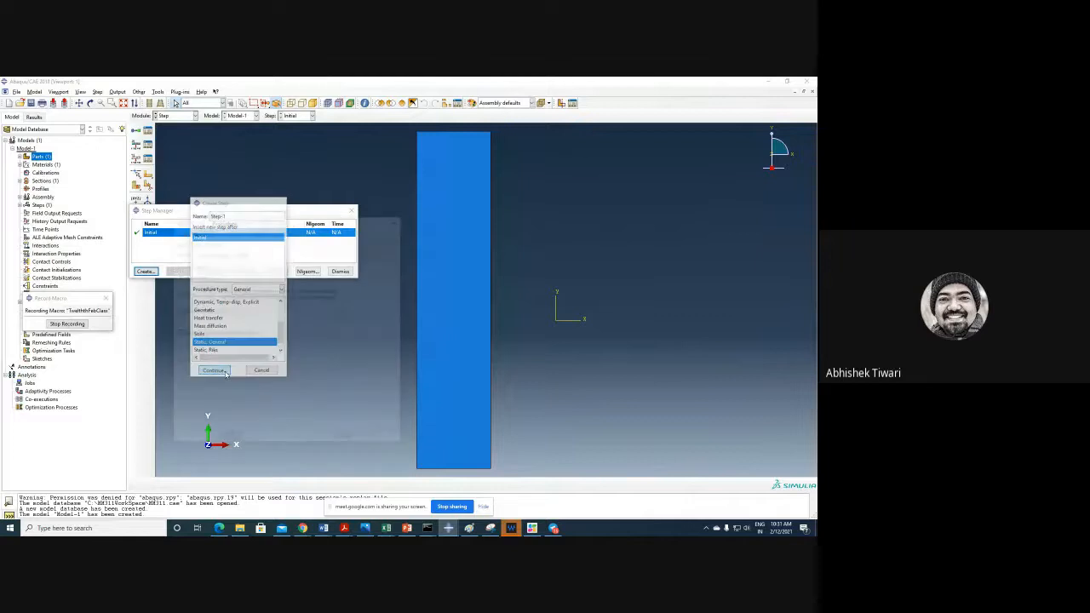
{"action": "left_click", "coordinate": [225, 372]}
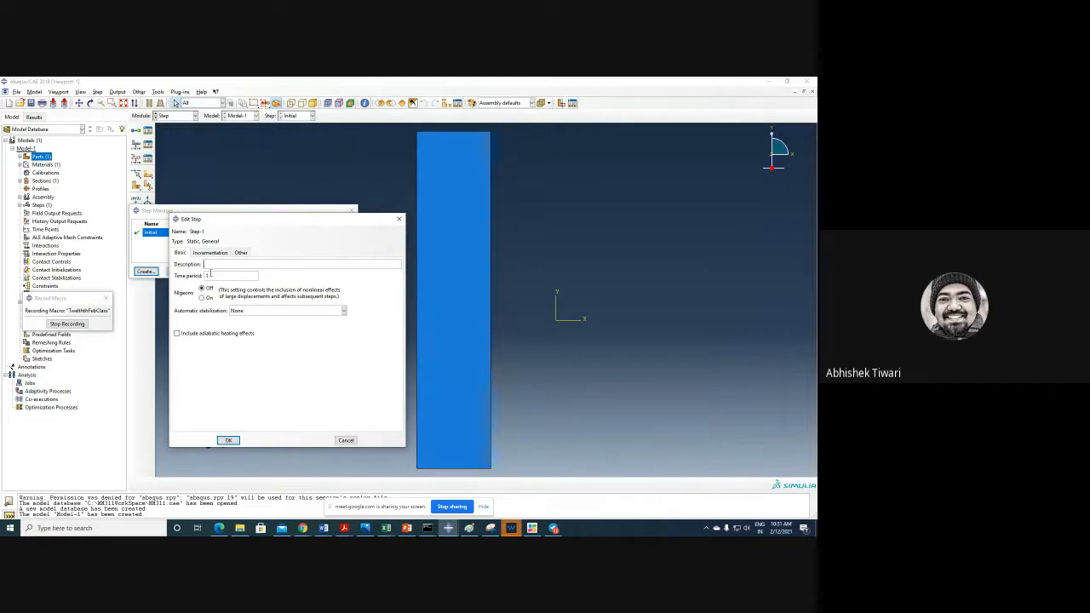
- Set Step-1's incrementation to 1000 maximum increments with initial size 0.1, minimum 1E-09 and maximum 0.01
{"action": "left_click", "coordinate": [209, 254]}
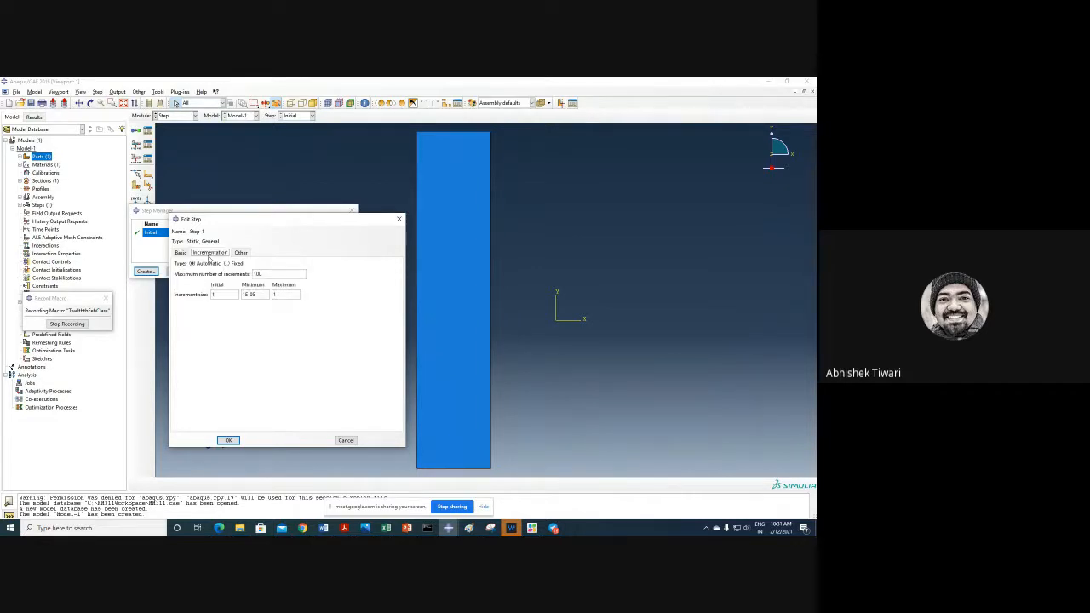
{"action": "left_click", "coordinate": [270, 274]}
{"action": "left_click_drag", "start_coordinate": [224, 294], "coordinate": [201, 290]}
{"action": "type", "text": "0.0"}
{"action": "type", "text": "1"}
{"action": "left_click_drag", "start_coordinate": [278, 295], "coordinate": [267, 292]}
{"action": "type", "text": "0.01"}
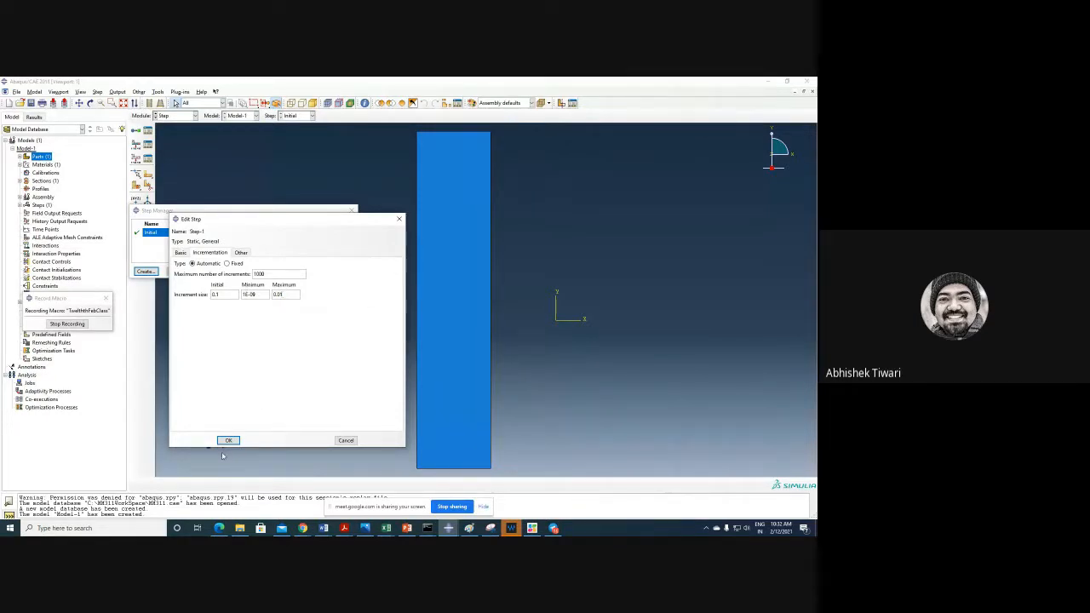
- Set Step-1's initial increment size to 0.01, finish creating the step and close the Step Manager
{"action": "left_click", "coordinate": [244, 254]}
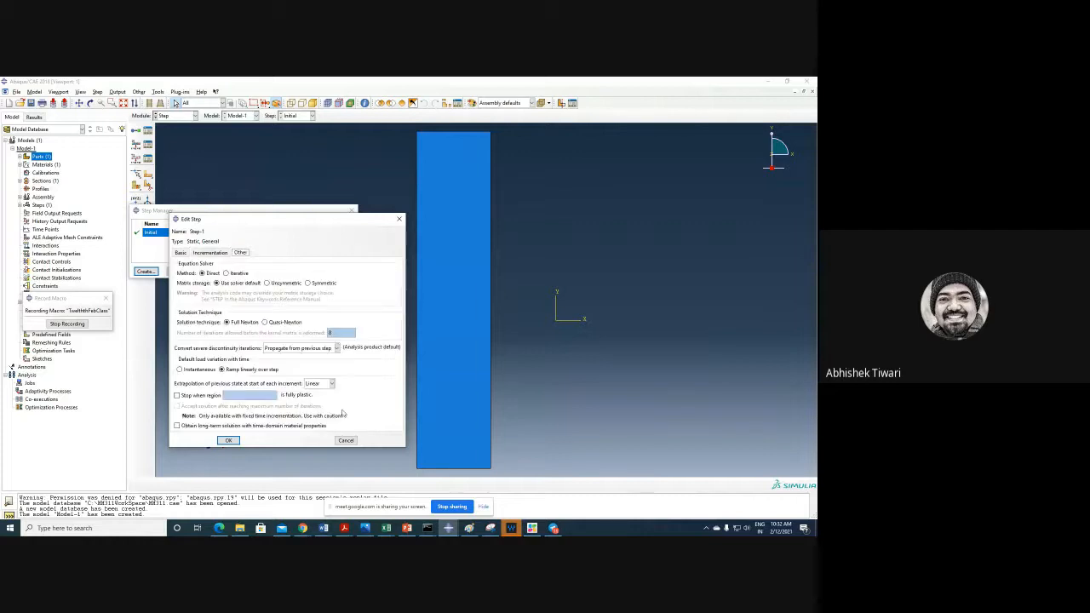
{"action": "left_click", "coordinate": [227, 440]}
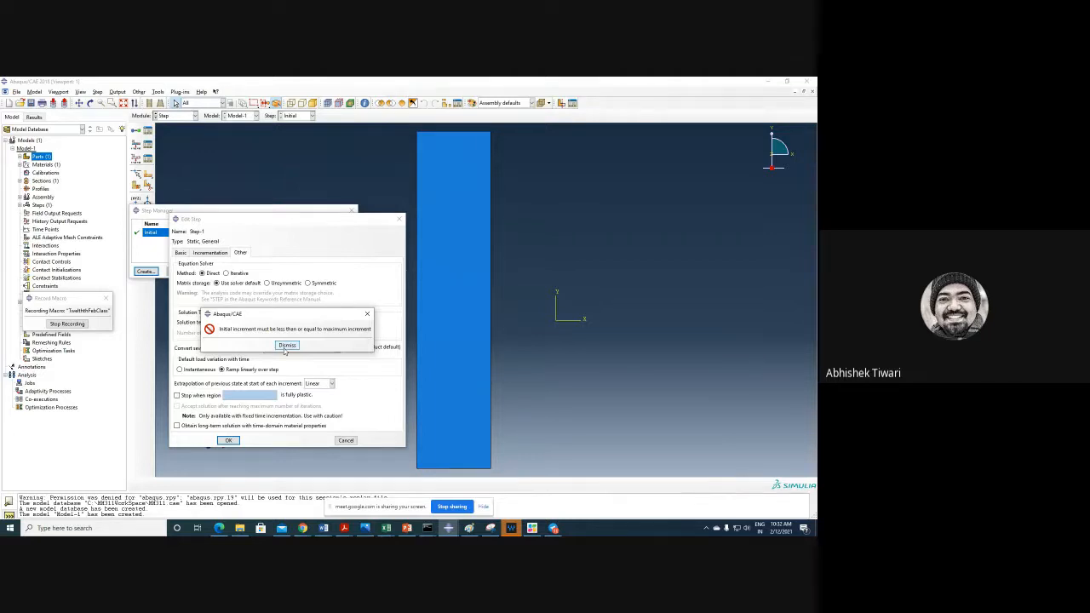
{"action": "left_click", "coordinate": [286, 346]}
{"action": "left_click", "coordinate": [210, 253]}
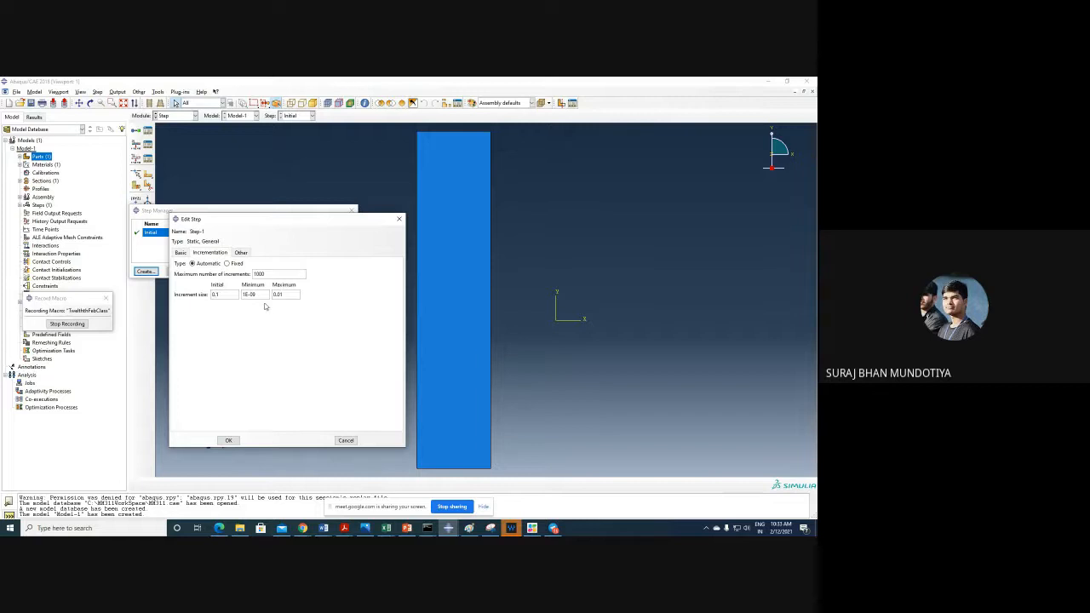
{"action": "type", "text": "0"}
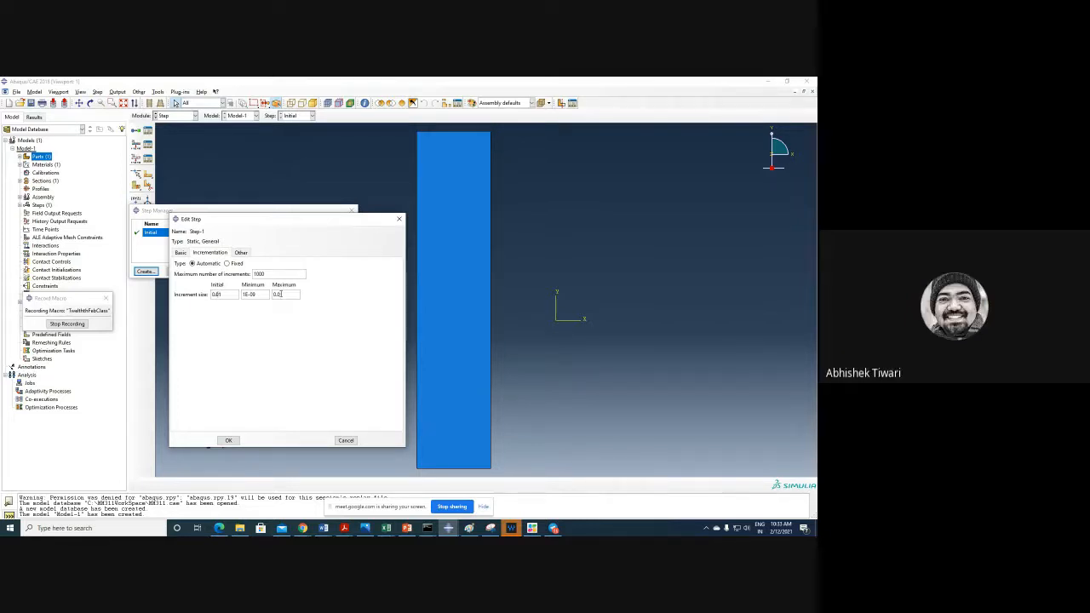
{"action": "left_click", "coordinate": [230, 440]}
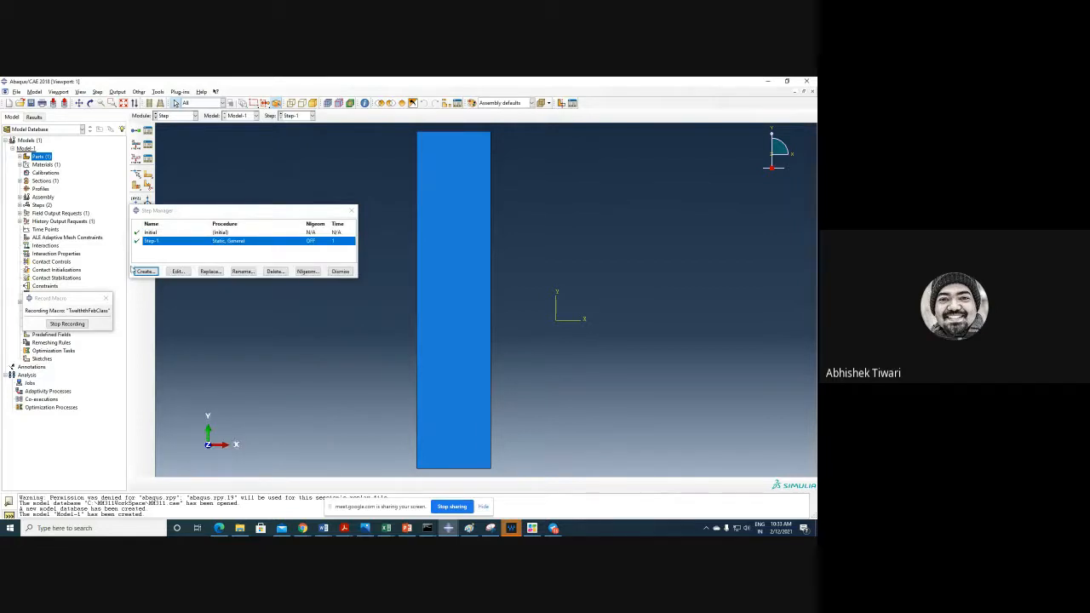
{"action": "left_click", "coordinate": [340, 270]}
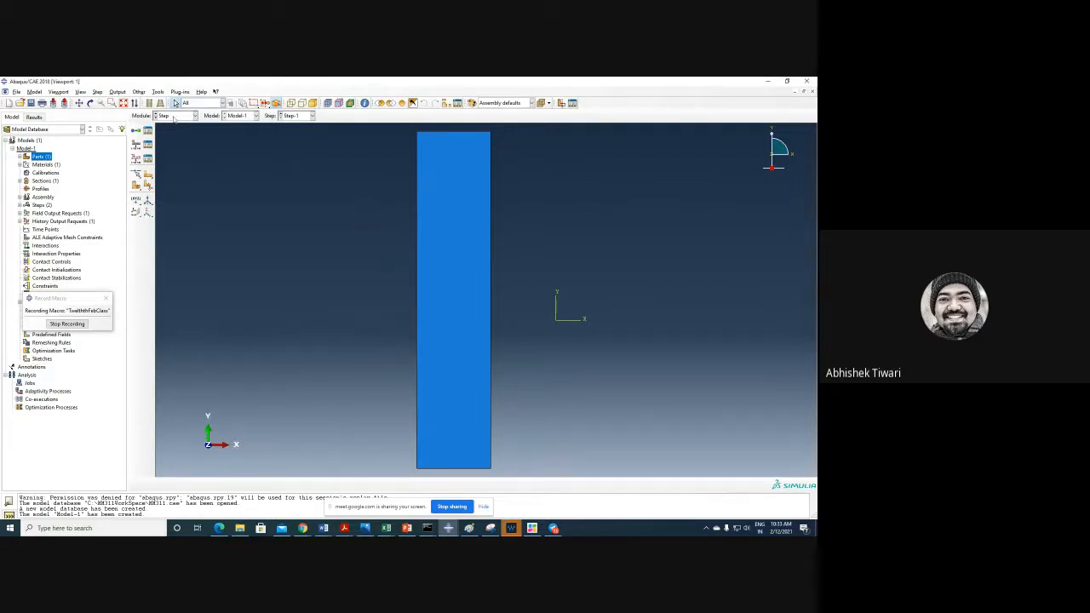
- In the Load module, start a Symmetry/Antisymmetry/Encastre boundary condition named Ysymmetry in Step-1
{"action": "left_click", "coordinate": [175, 116]}
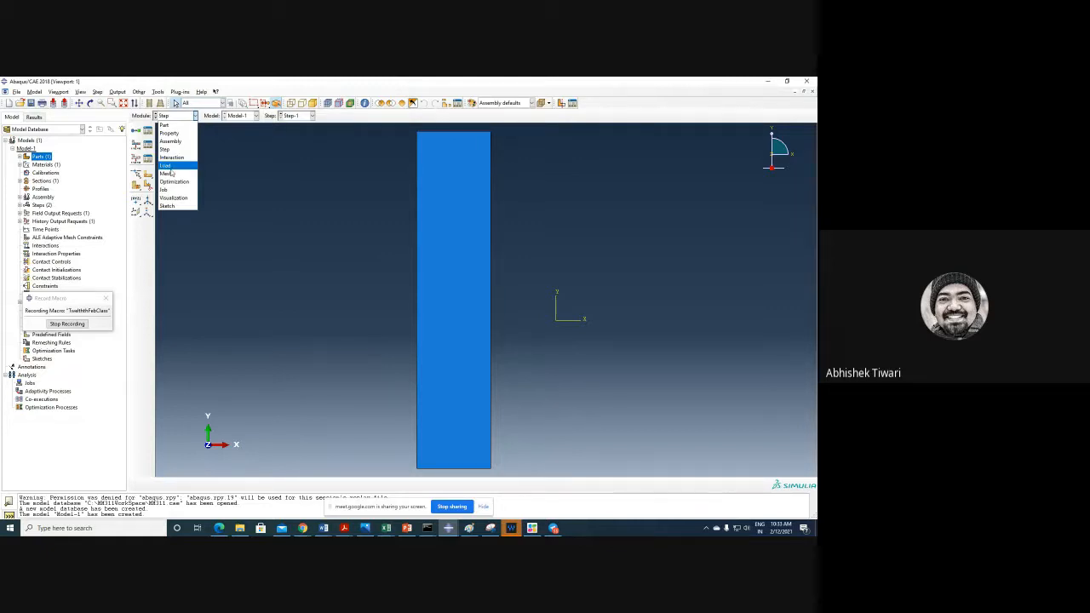
{"action": "left_click", "coordinate": [167, 165]}
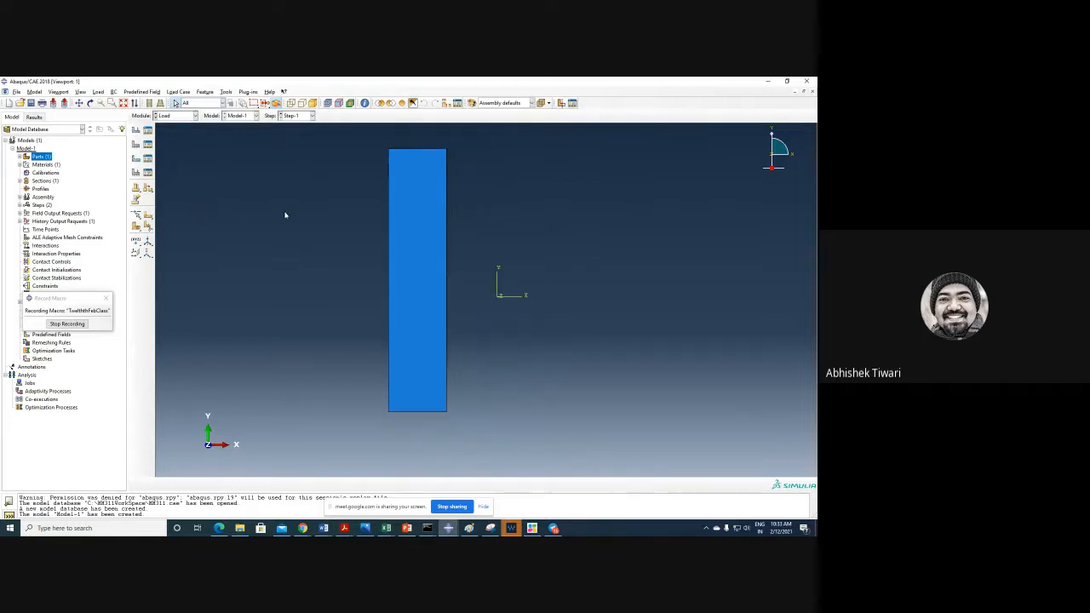
{"action": "left_click", "coordinate": [147, 145]}
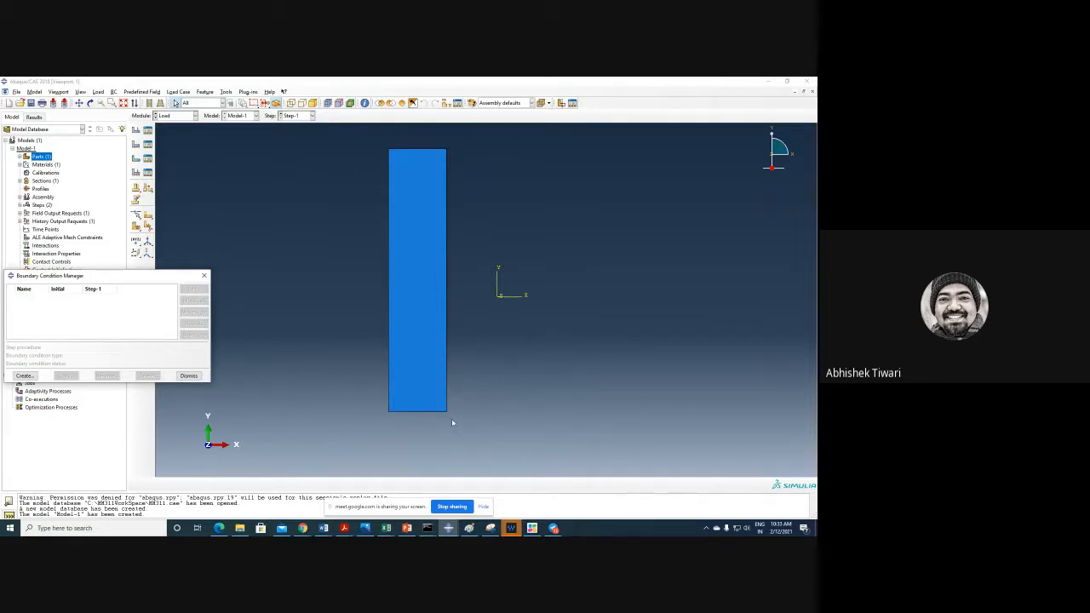
{"action": "left_click", "coordinate": [24, 375]}
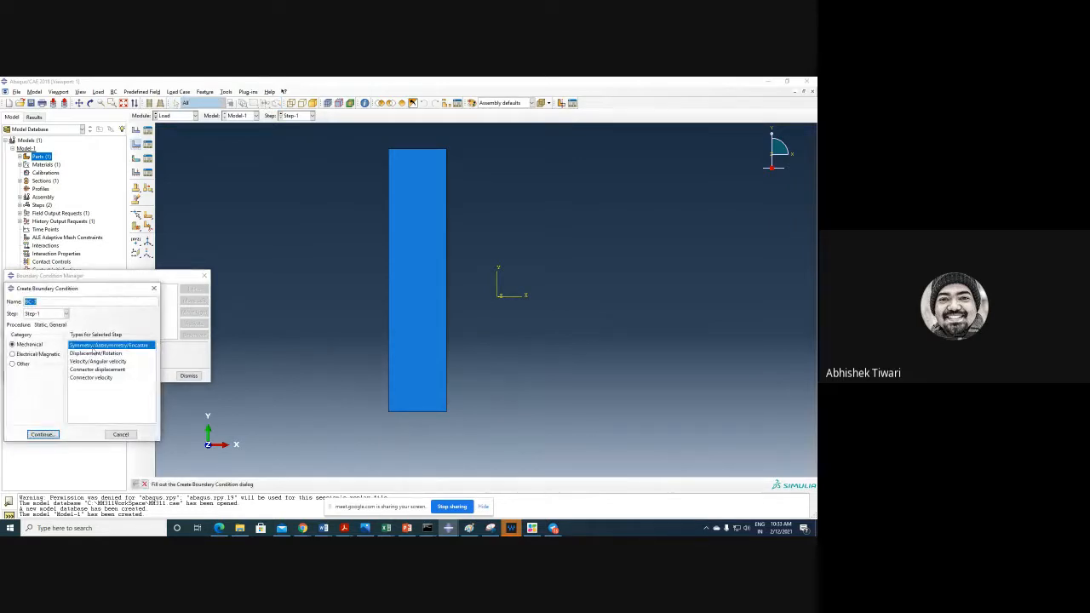
{"action": "type", "text": "Y"}
{"action": "type", "text": "symme"}
{"action": "left_click", "coordinate": [48, 434]}
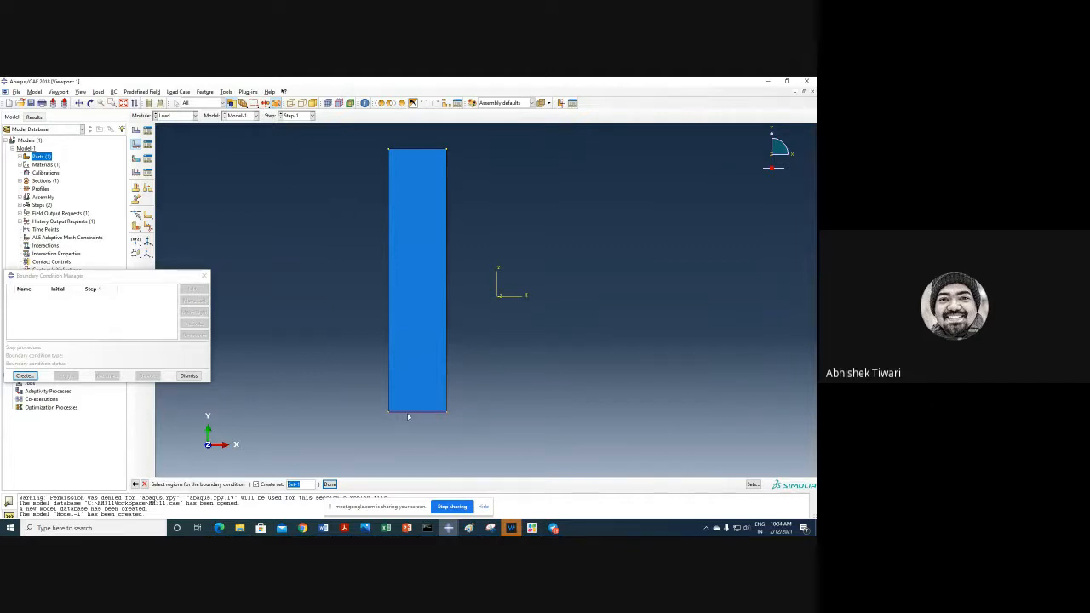
- Apply the boundary condition to the strip's bottom edge as YSYMM (U2 = UR1 = UR3 = 0)
{"action": "left_click", "coordinate": [408, 414]}
{"action": "left_click", "coordinate": [330, 484]}
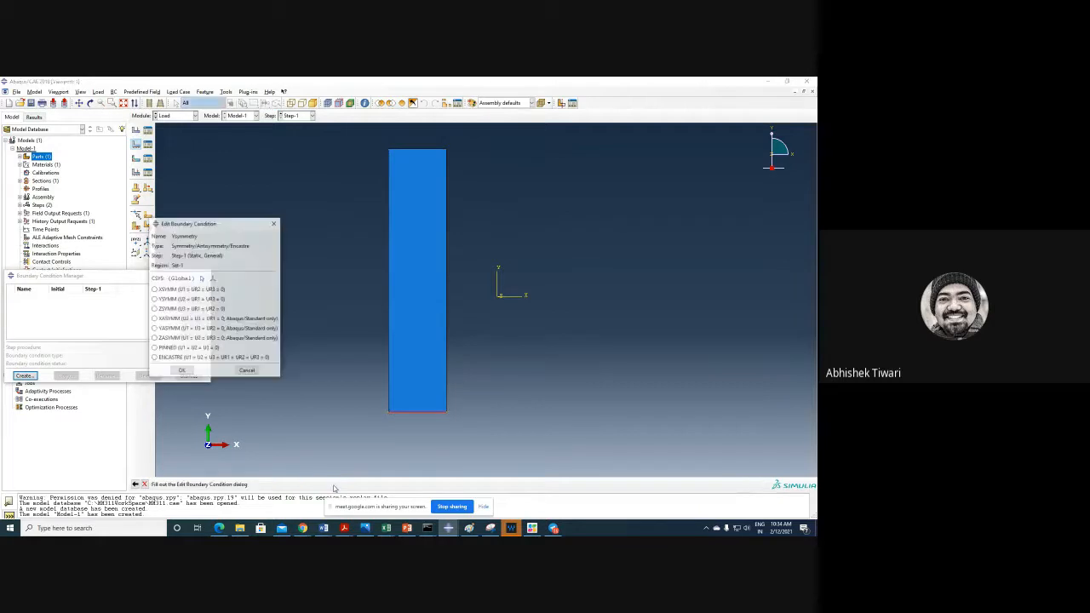
{"action": "left_click", "coordinate": [178, 301]}
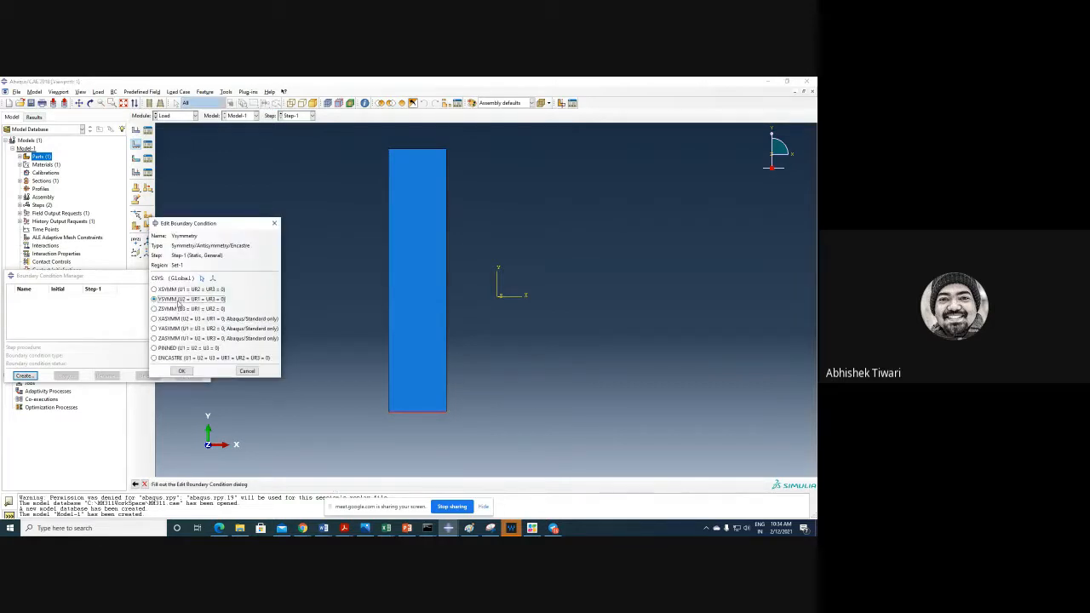
{"action": "left_click", "coordinate": [181, 372]}
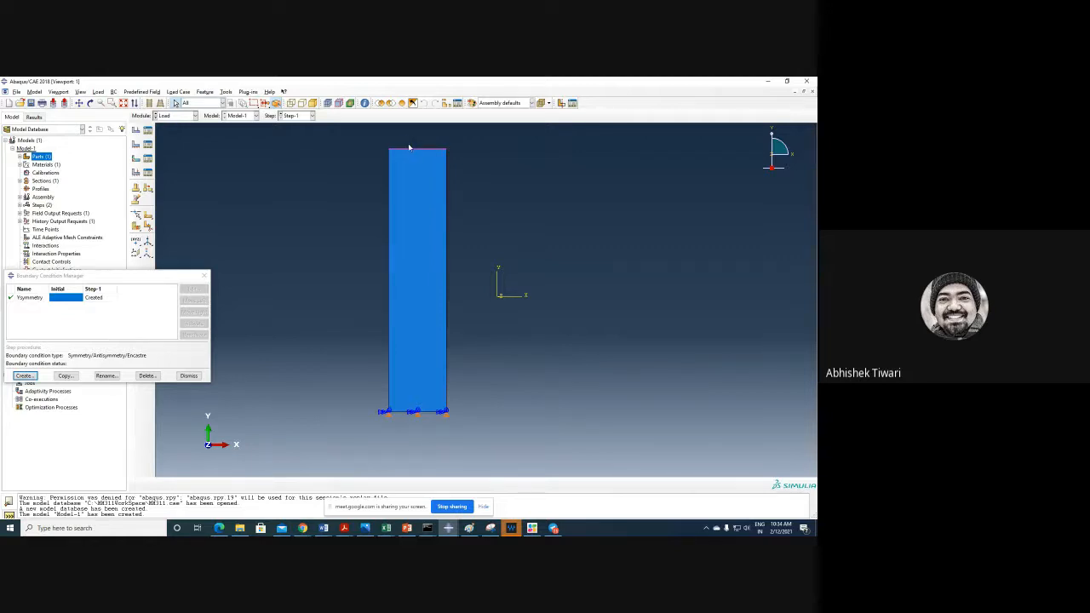
{"action": "left_click", "coordinate": [24, 376]}
{"action": "left_click", "coordinate": [90, 354]}
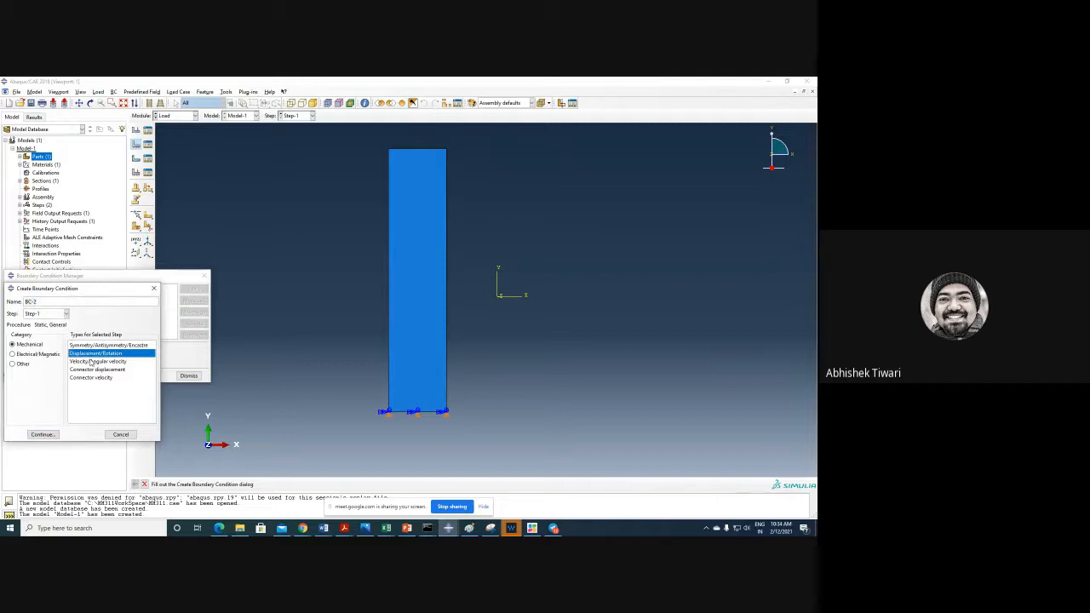
{"action": "left_click", "coordinate": [43, 435]}
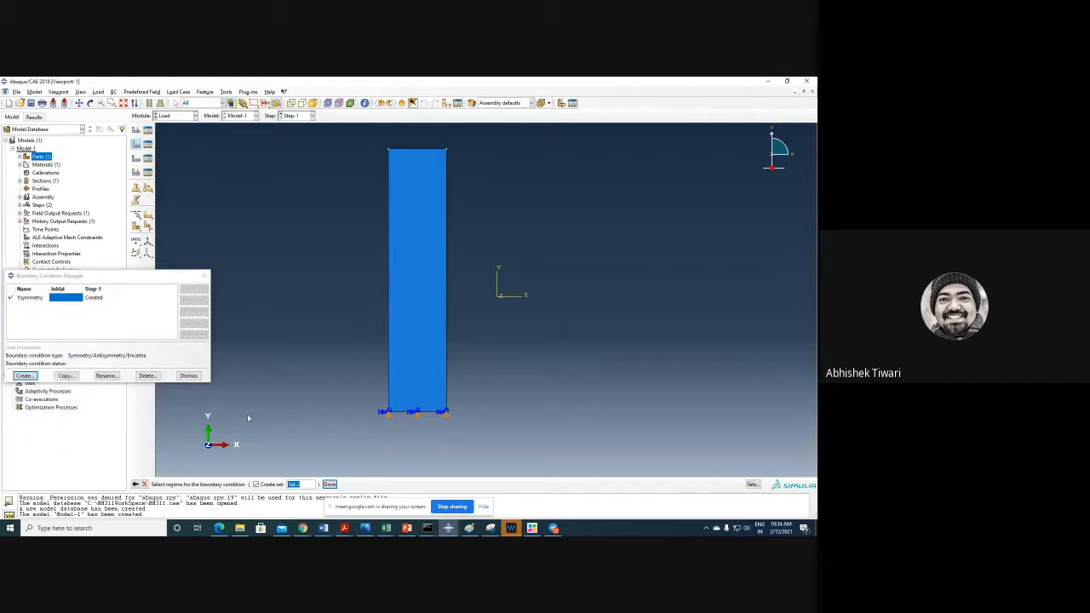
{"action": "scroll", "coordinate": [438, 446], "scroll_direction": "down", "scroll_amount": 2}
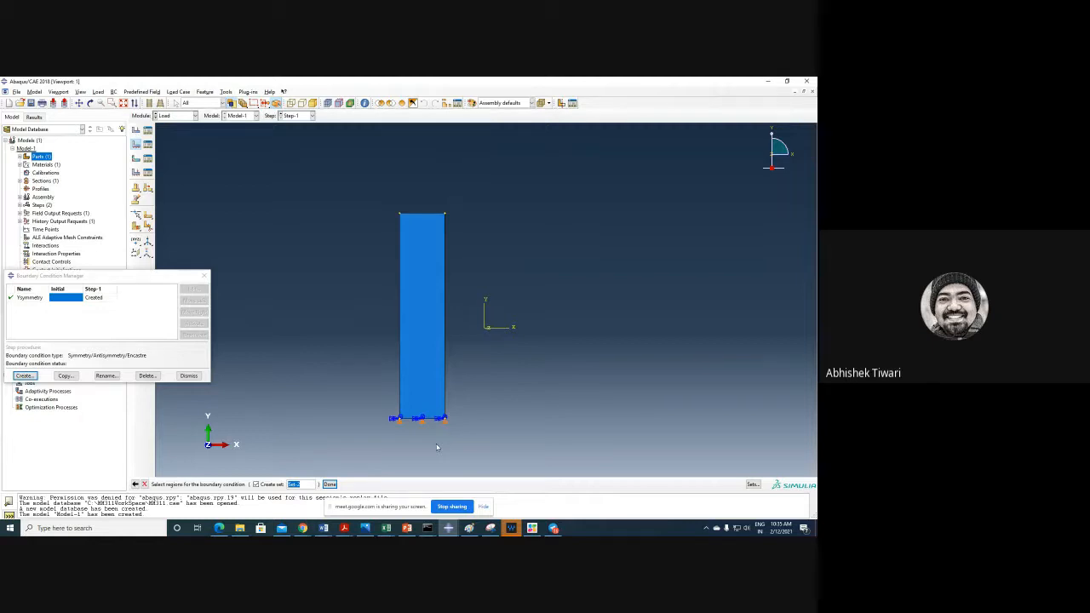
- Switch to Chrome, examine the force-length curve in the mm304_ms.xps tensile test report, and return to Abaqus/CAE
{"action": "mouse_move", "coordinate": [302, 528]}
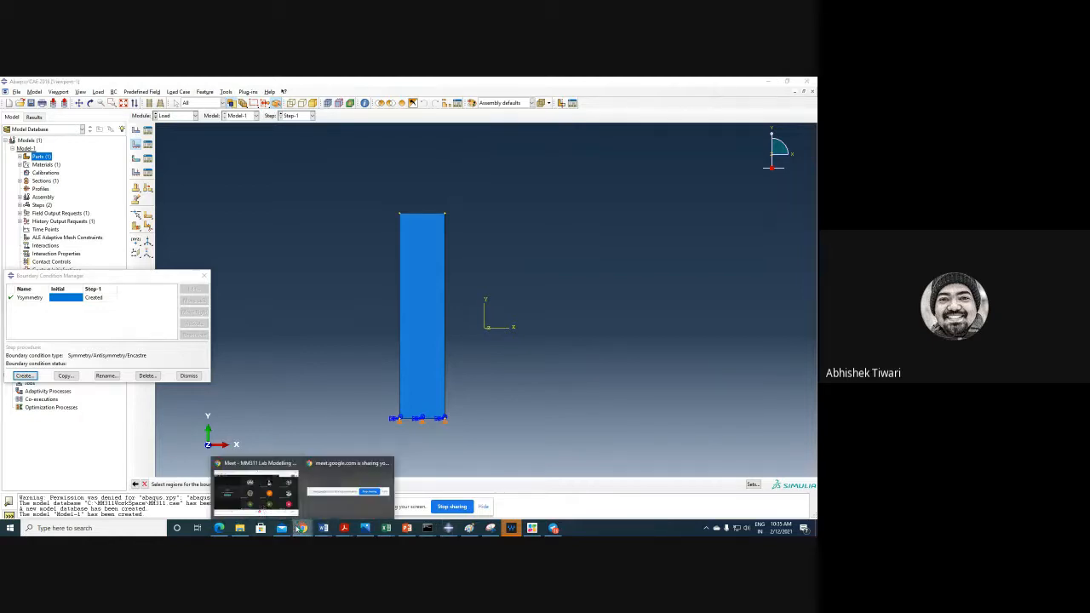
{"action": "left_click", "coordinate": [239, 490]}
{"action": "left_click", "coordinate": [51, 83]}
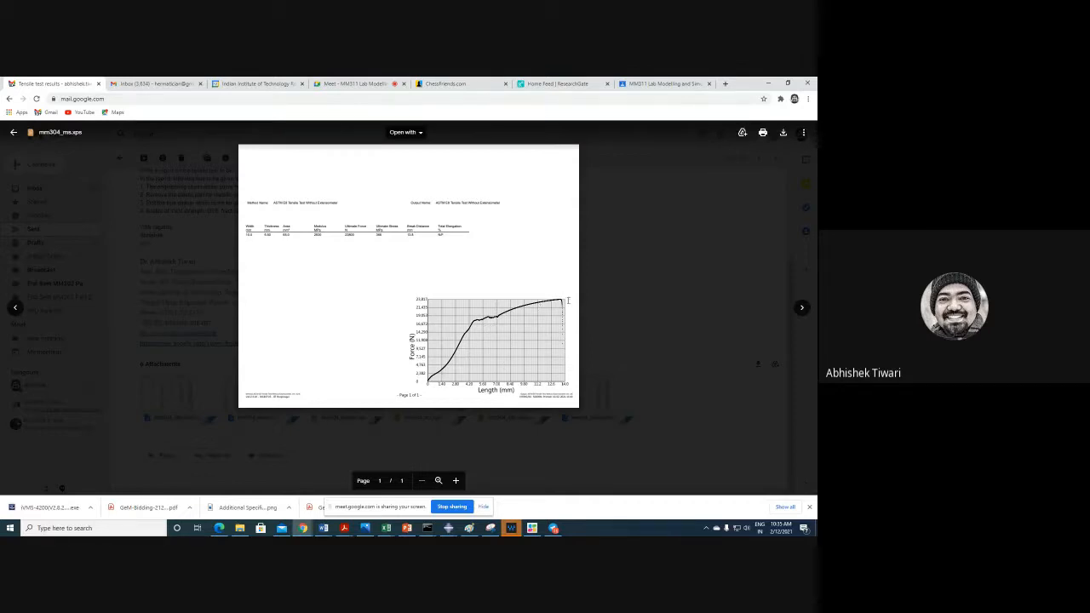
{"action": "left_click", "coordinate": [768, 86]}
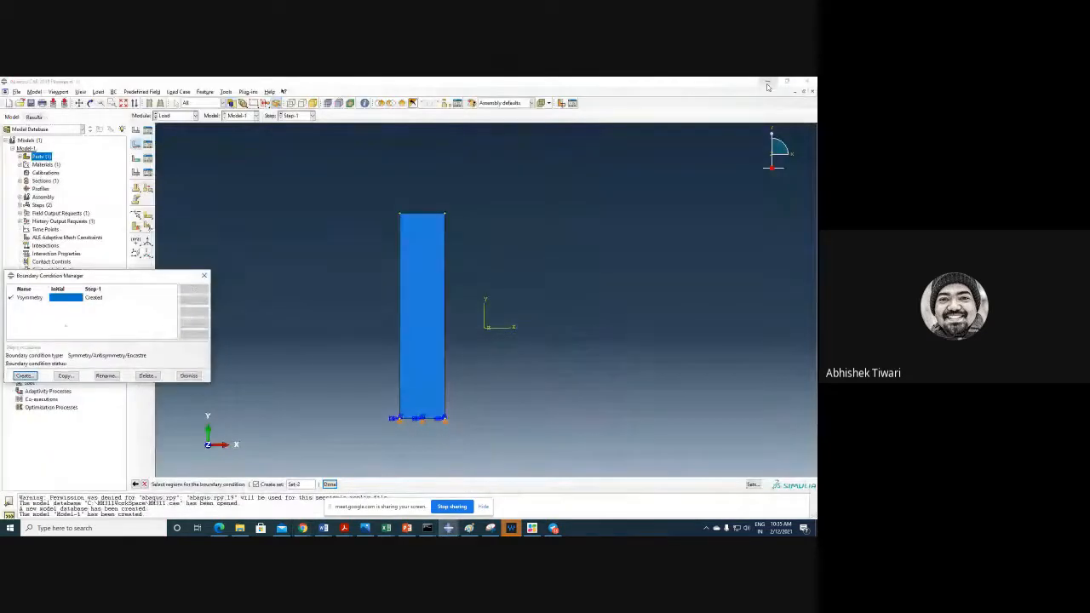
- Start a Displacement/Rotation boundary condition in Step-1 and assign it to the strip's top edge
{"action": "left_click", "coordinate": [25, 376]}
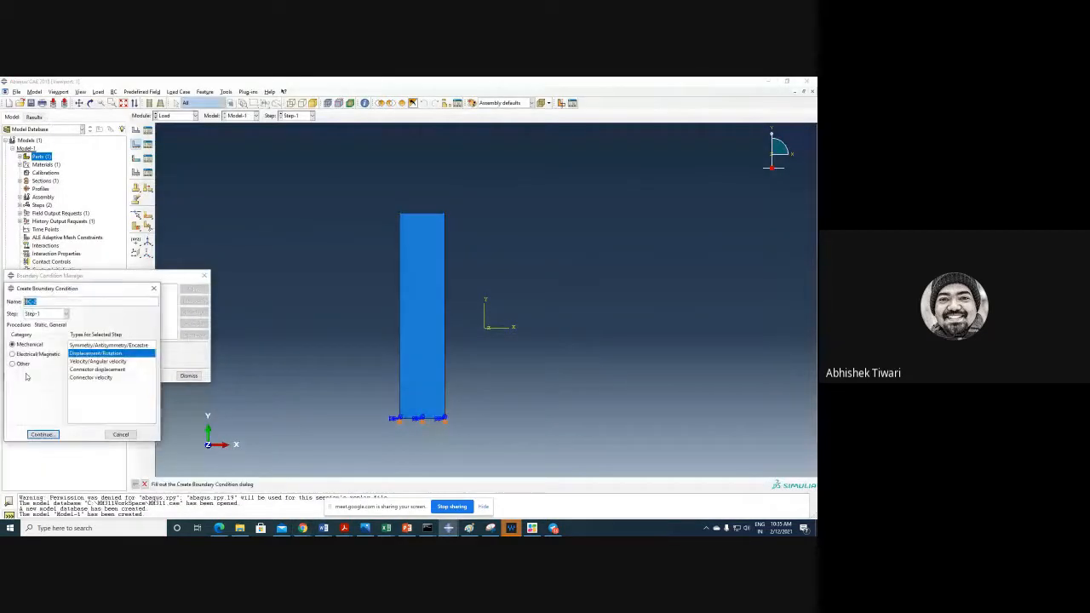
{"action": "left_click", "coordinate": [43, 435]}
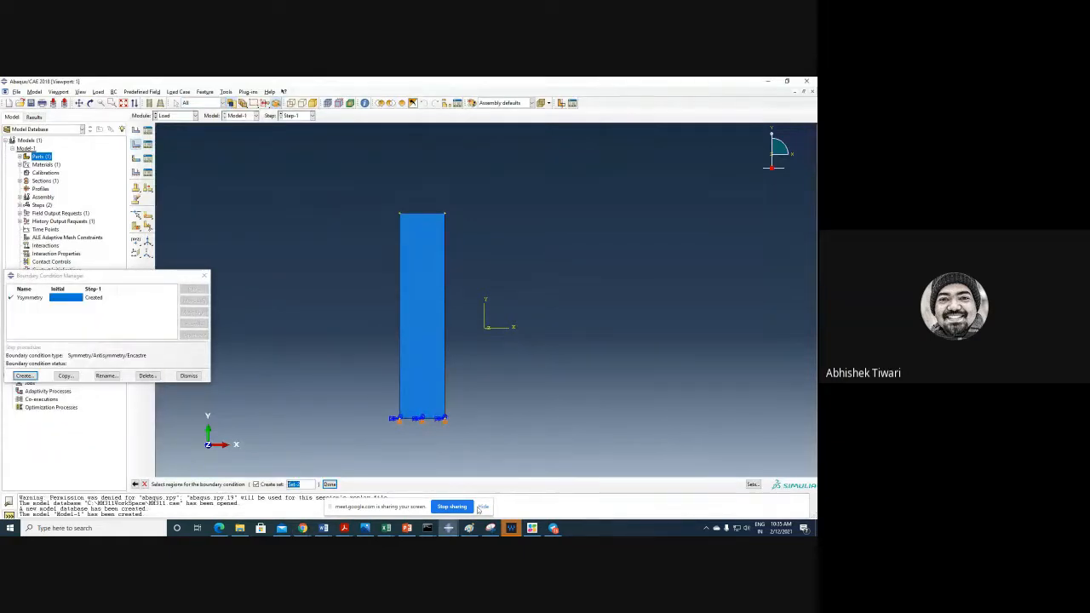
{"action": "left_click", "coordinate": [428, 215]}
{"action": "left_click", "coordinate": [330, 484]}
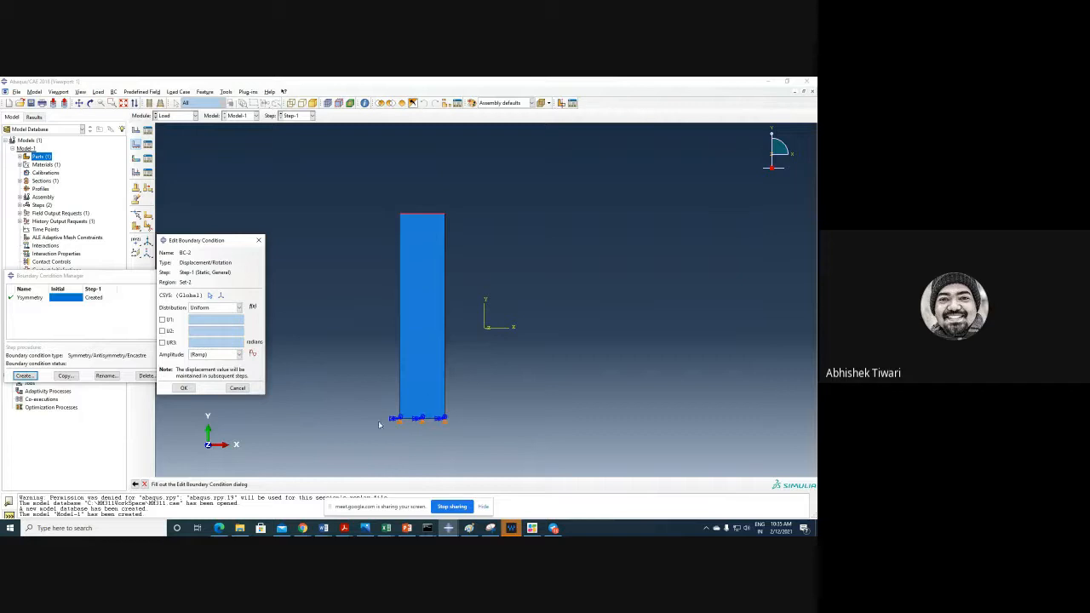
- Set the top edge's displacements to U1 = 0, U2 = 3 and UR3 = 0, and close the boundary condition manager
{"action": "left_click", "coordinate": [162, 320]}
{"action": "left_click", "coordinate": [161, 331]}
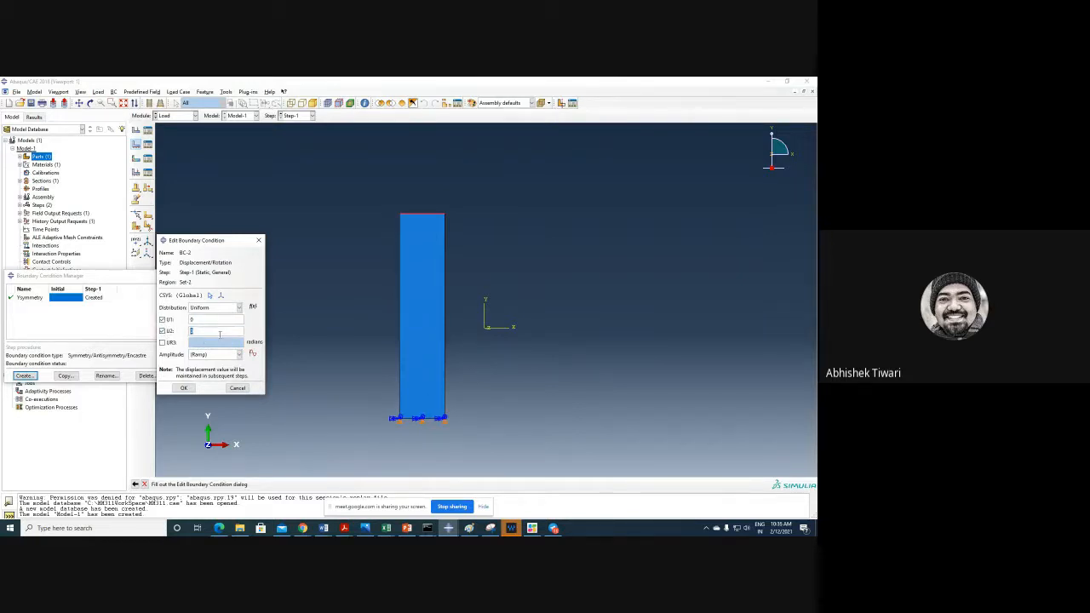
{"action": "type", "text": "5"}
{"action": "left_click", "coordinate": [164, 344]}
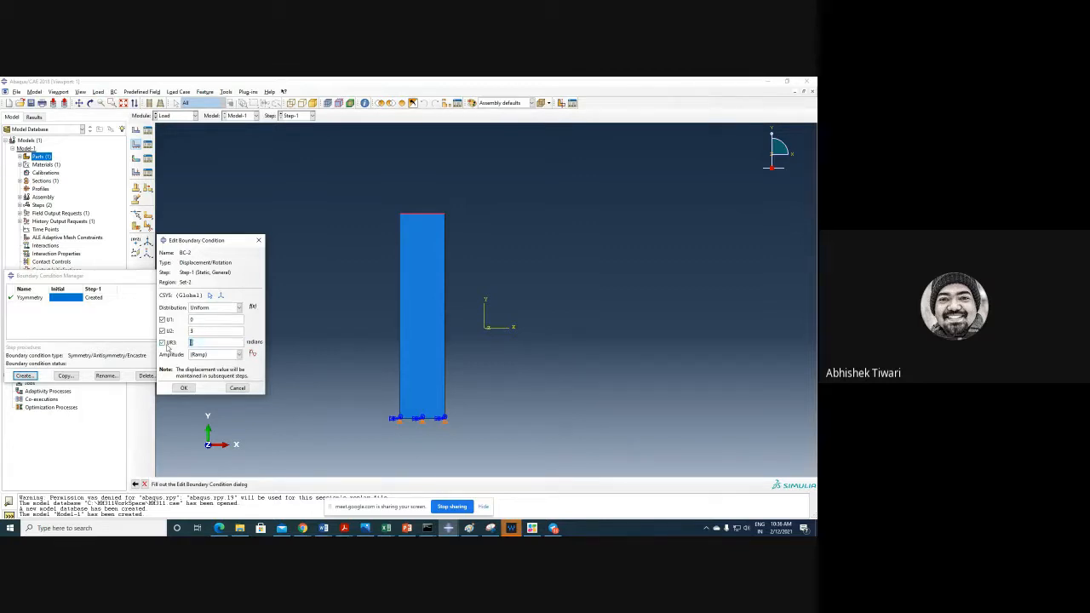
{"action": "left_click", "coordinate": [181, 388]}
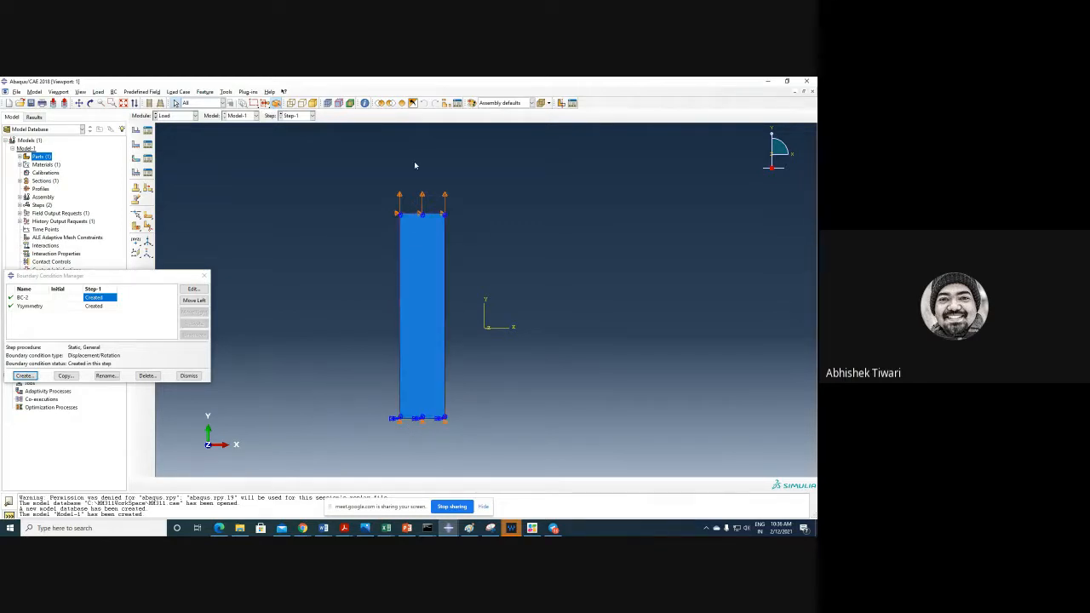
{"action": "left_click", "coordinate": [187, 376]}
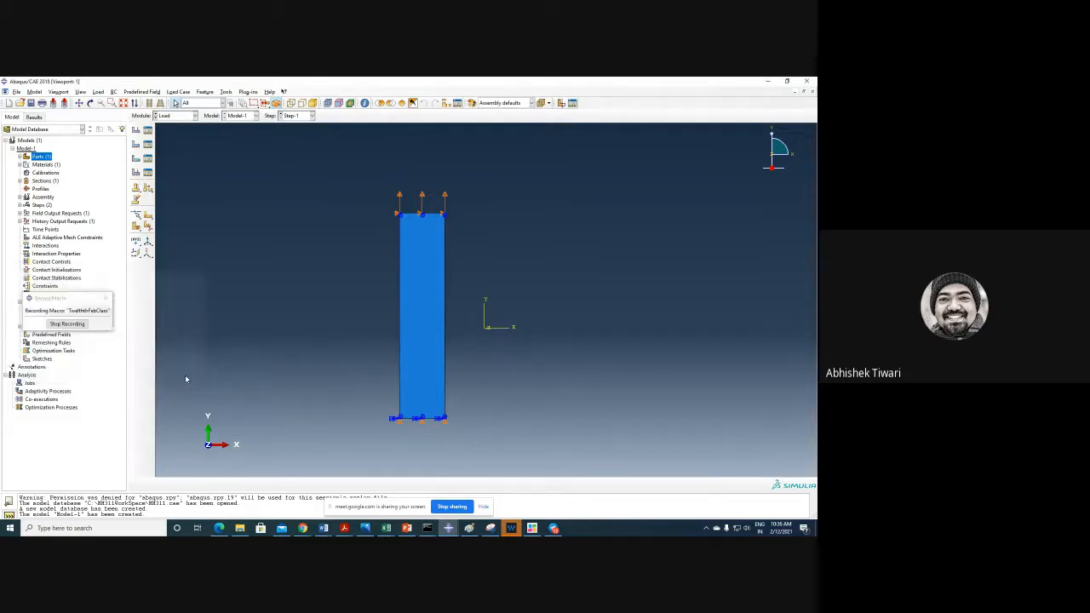
- In the Mesh module, assign the linear Plane Strain element type from the Standard library to the whole strip
{"action": "left_click", "coordinate": [175, 115]}
{"action": "left_click", "coordinate": [176, 173]}
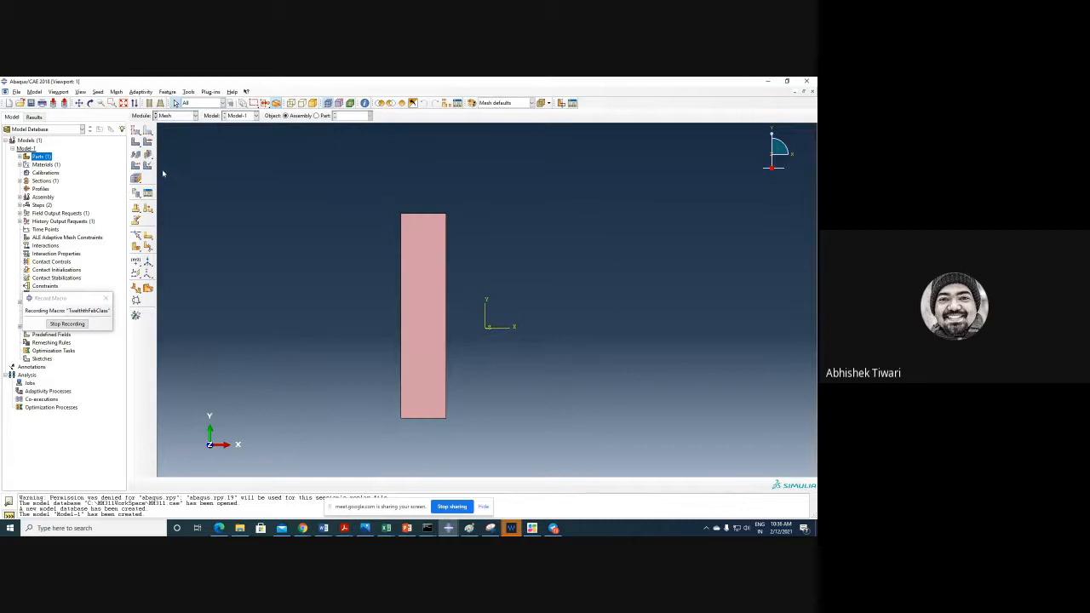
{"action": "left_click", "coordinate": [137, 165]}
{"action": "left_click_drag", "start_coordinate": [377, 201], "coordinate": [534, 499]}
{"action": "left_click", "coordinate": [321, 484]}
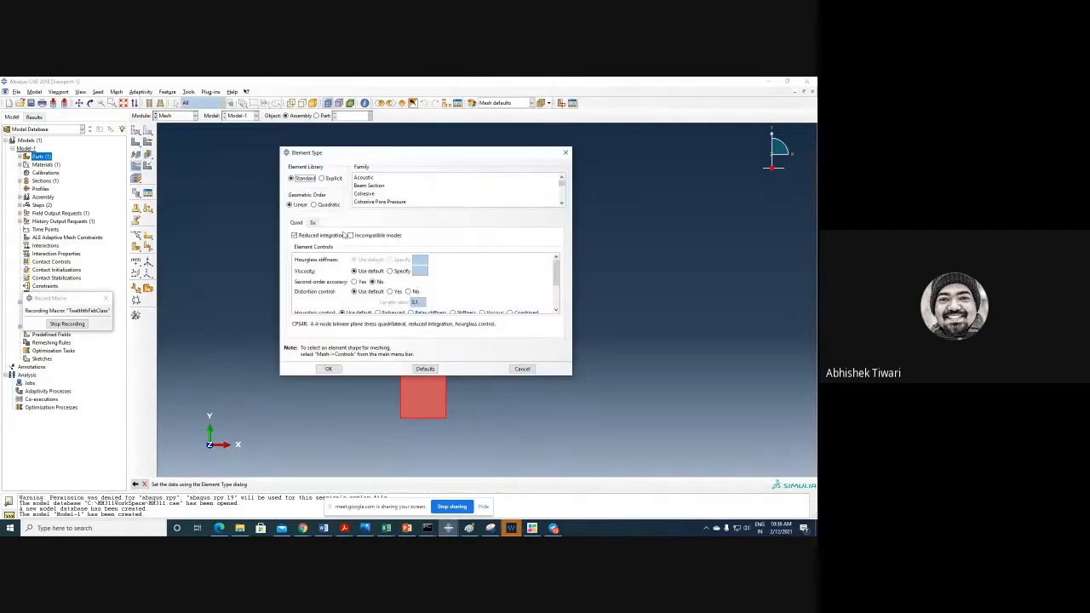
{"action": "scroll", "coordinate": [390, 196], "scroll_direction": "down", "scroll_amount": 2}
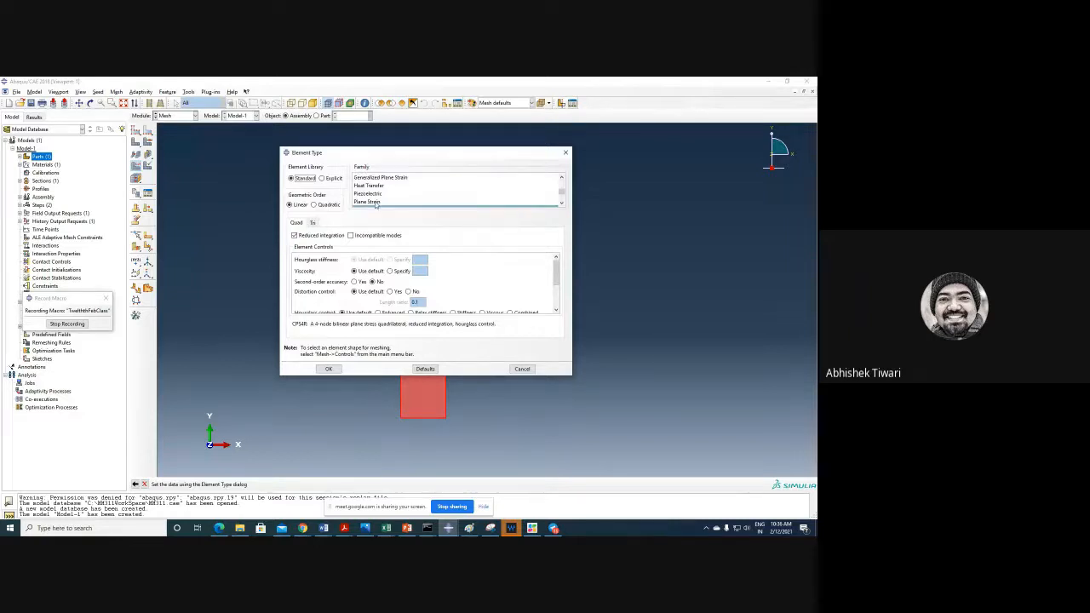
{"action": "left_click", "coordinate": [376, 203]}
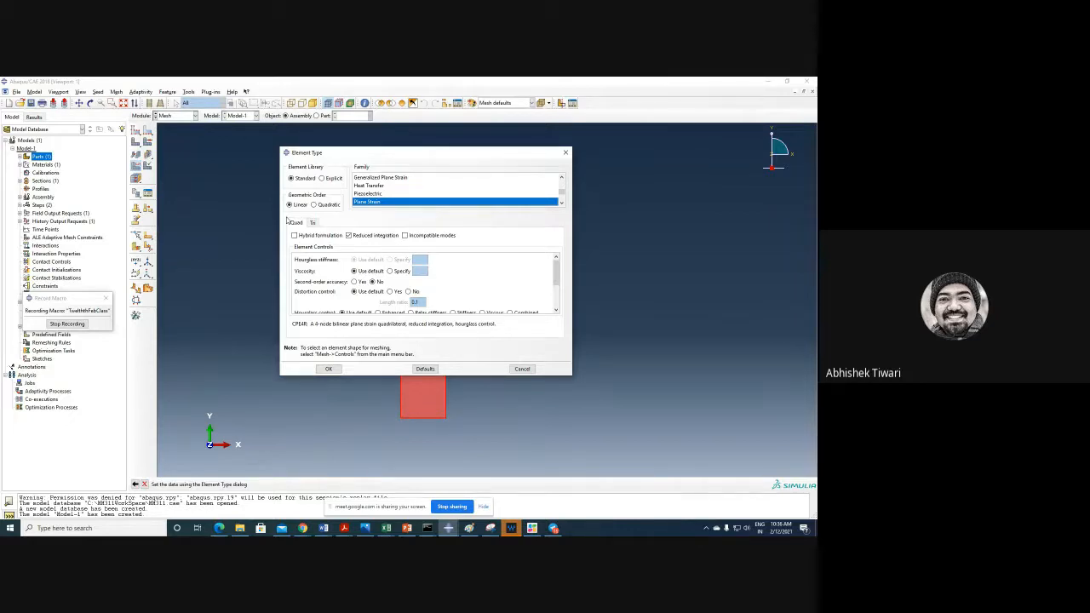
{"action": "left_click", "coordinate": [324, 369]}
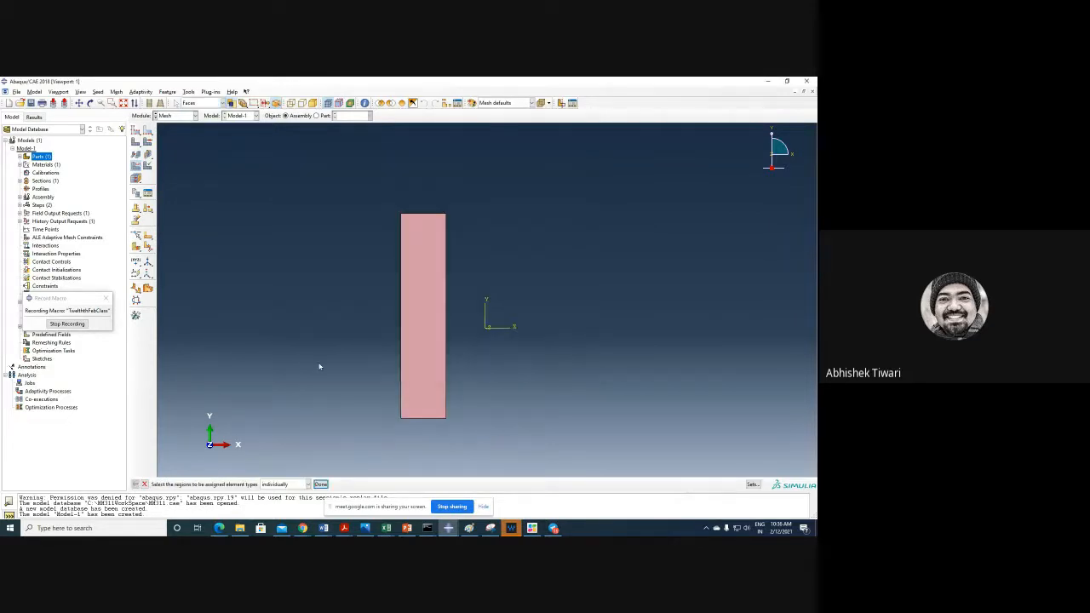
- Set the strip's mesh controls to Quad element shape with the Structured technique
{"action": "left_click", "coordinate": [148, 141]}
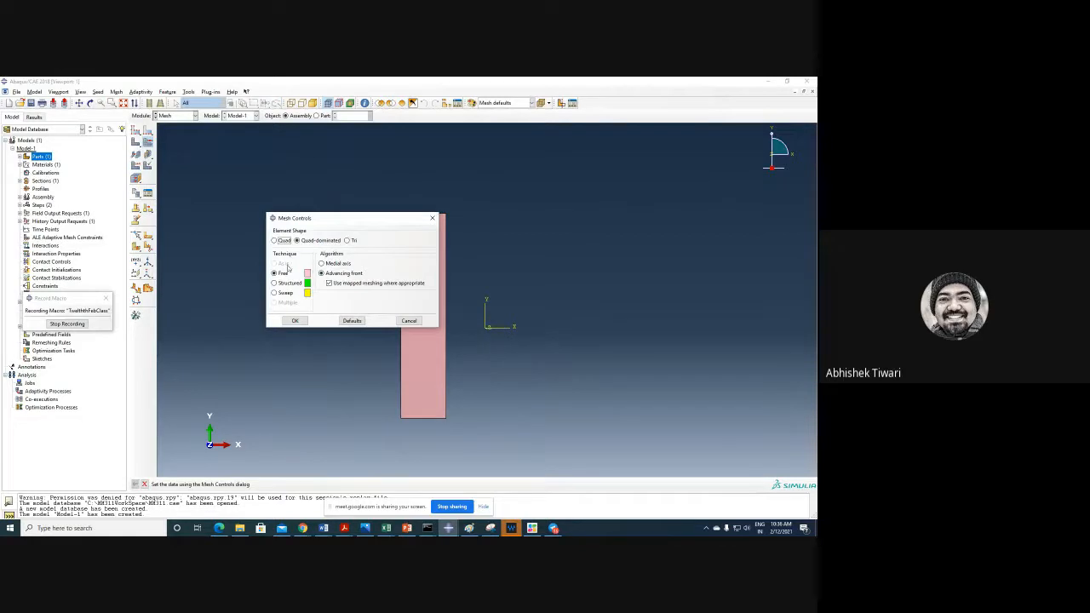
{"action": "left_click", "coordinate": [283, 240]}
{"action": "left_click", "coordinate": [287, 283]}
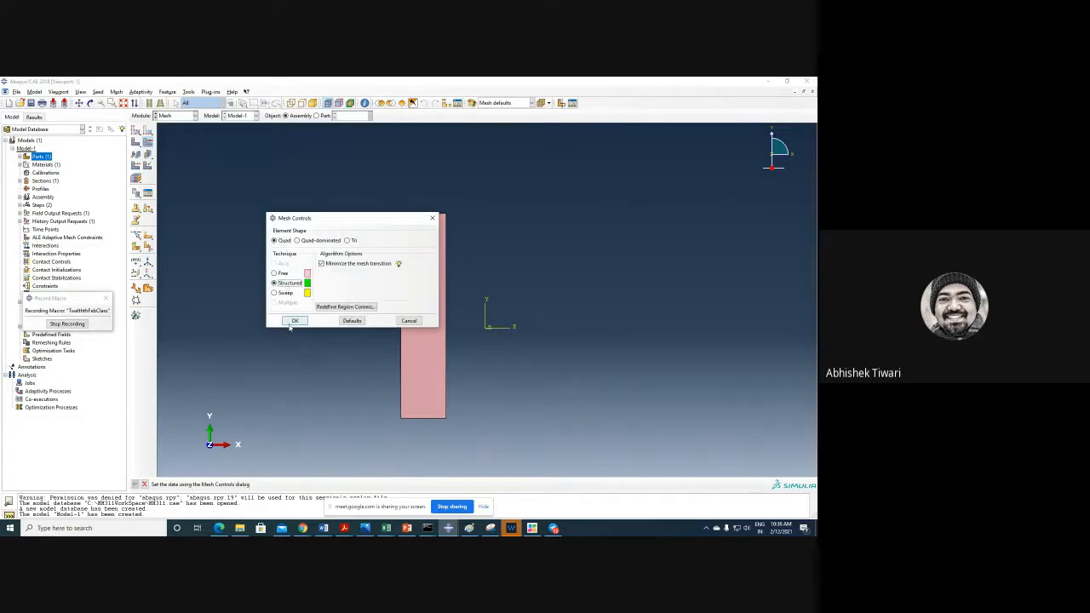
{"action": "left_click", "coordinate": [294, 321]}
- Seed the part instance with an approximate global size of 0.5
{"action": "left_click", "coordinate": [136, 132]}
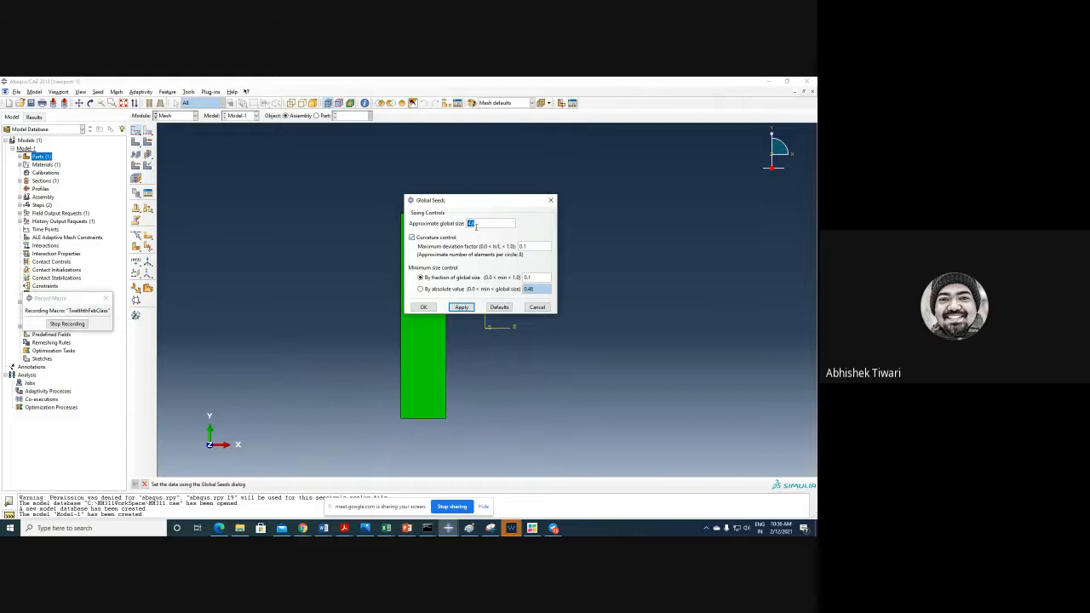
{"action": "type", "text": "0.5"}
{"action": "left_click", "coordinate": [460, 306]}
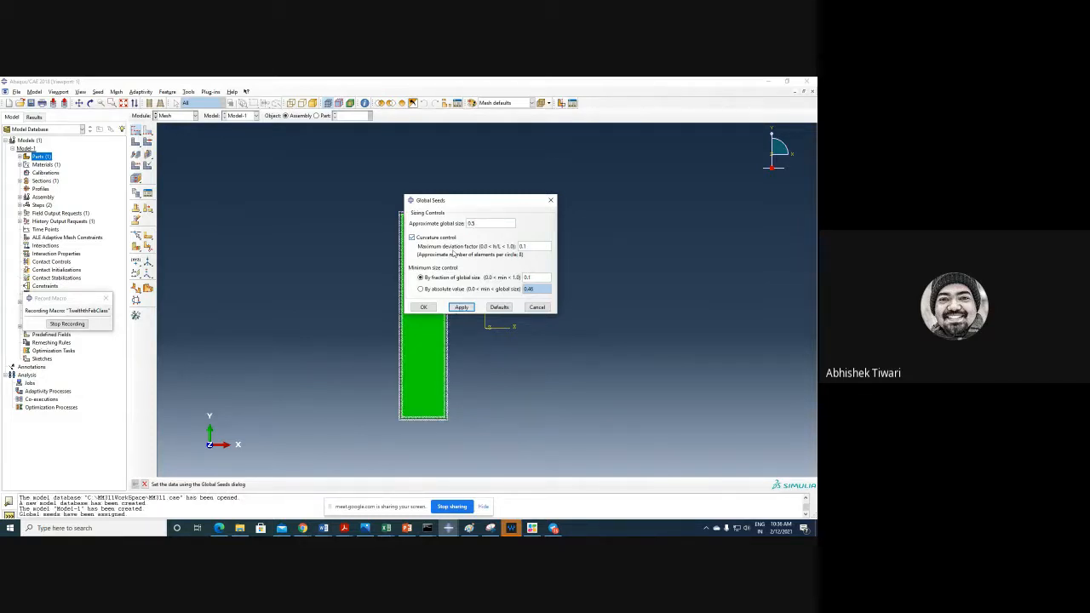
{"action": "left_click_drag", "start_coordinate": [456, 200], "coordinate": [187, 154]}
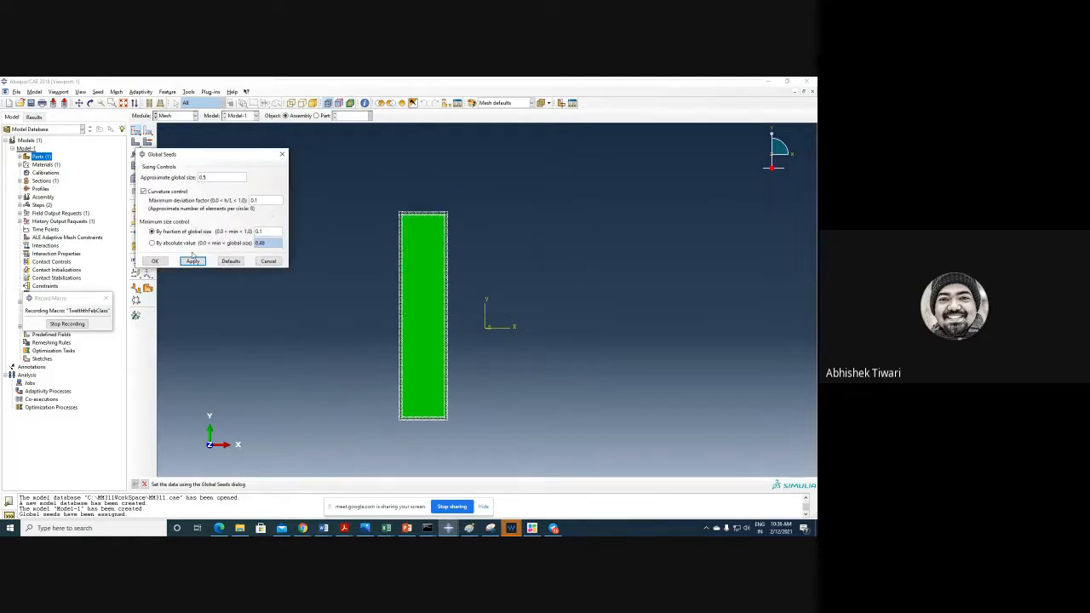
{"action": "left_click", "coordinate": [155, 260]}
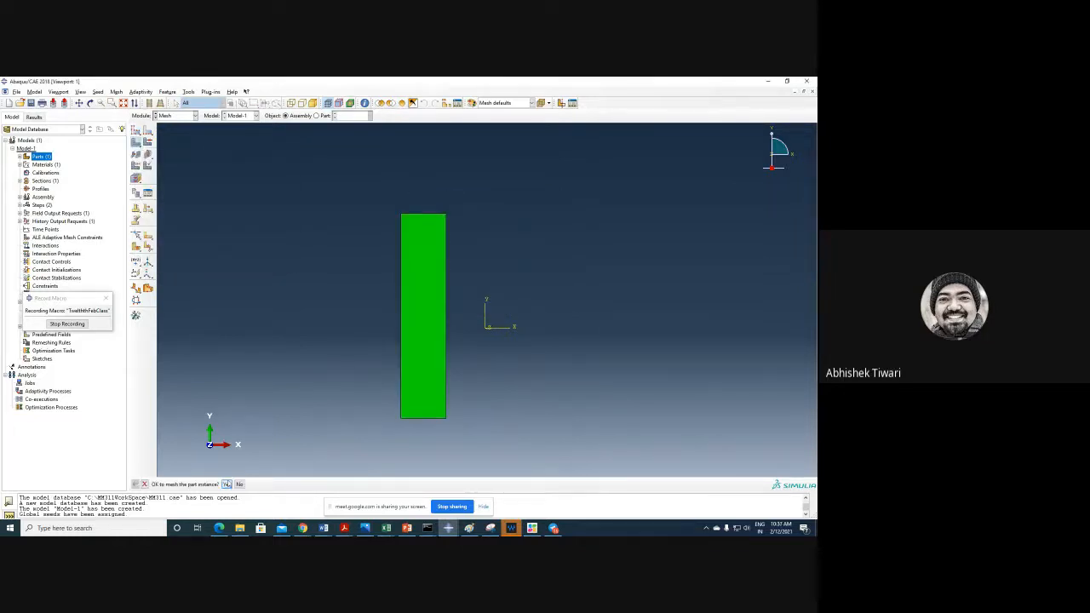
- Generate the mesh on the seeded part instance
{"action": "left_click", "coordinate": [230, 483]}
{"action": "scroll", "coordinate": [498, 428], "scroll_direction": "up", "scroll_amount": 3}
{"action": "scroll", "coordinate": [494, 427], "scroll_direction": "down", "scroll_amount": 2}
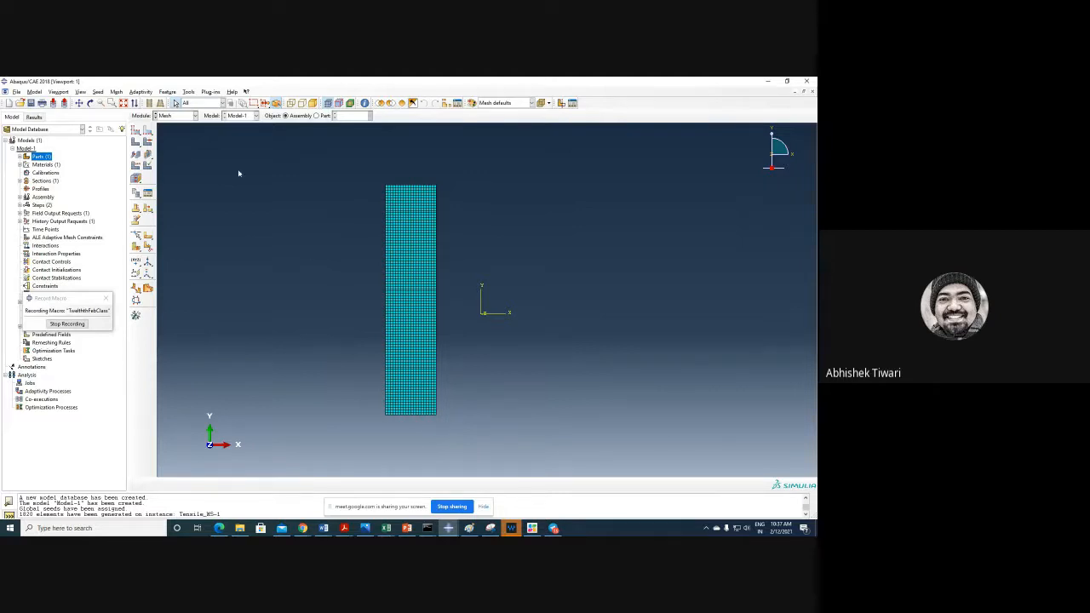
- In the Job module, create a job named MSTensile from Model-1
{"action": "left_click", "coordinate": [177, 116]}
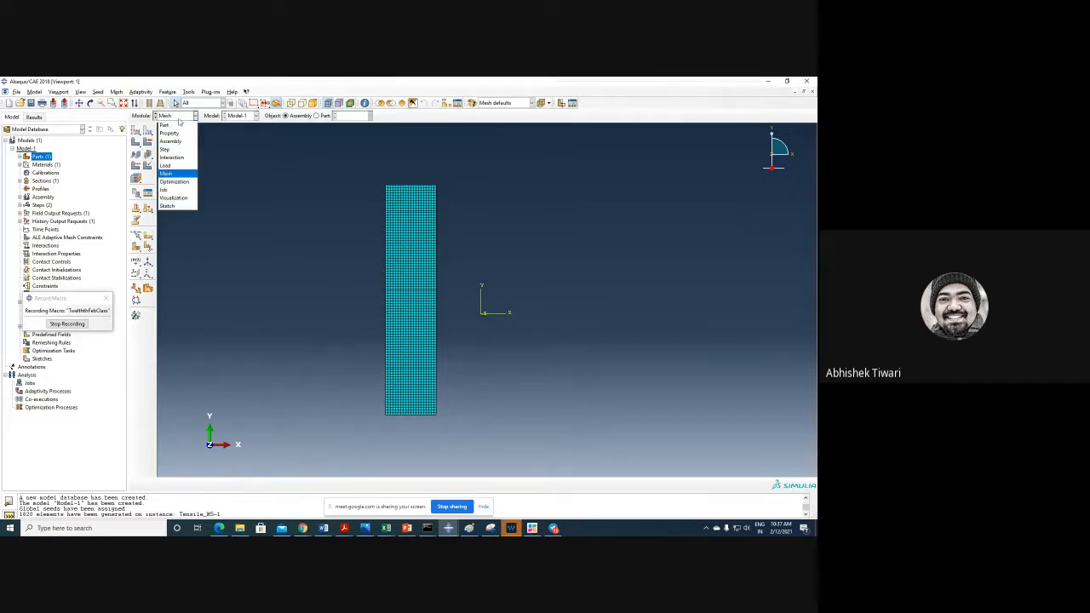
{"action": "left_click", "coordinate": [179, 195]}
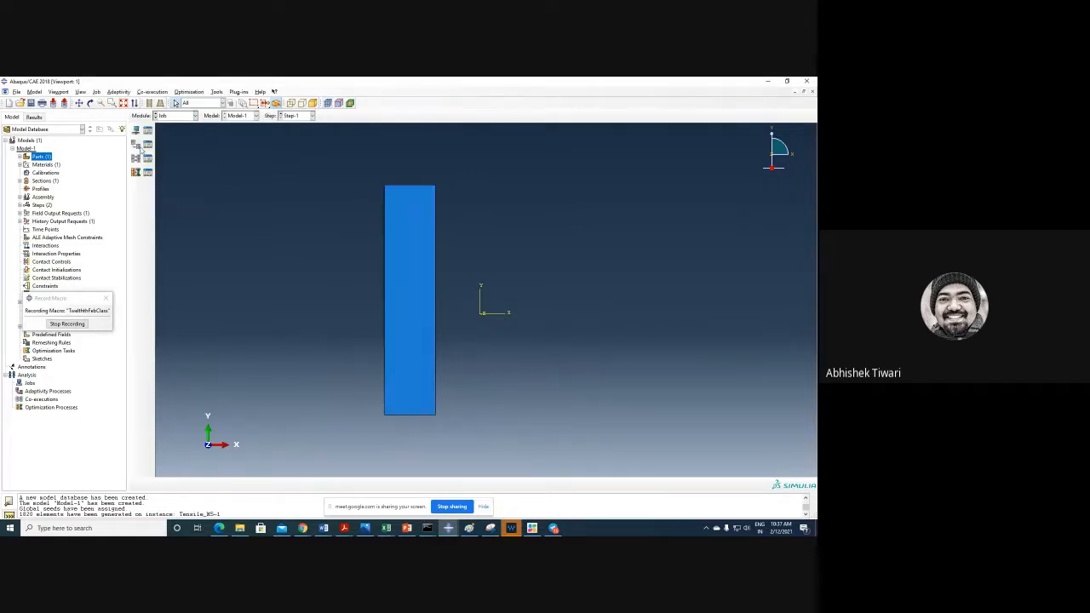
{"action": "left_click", "coordinate": [147, 131]}
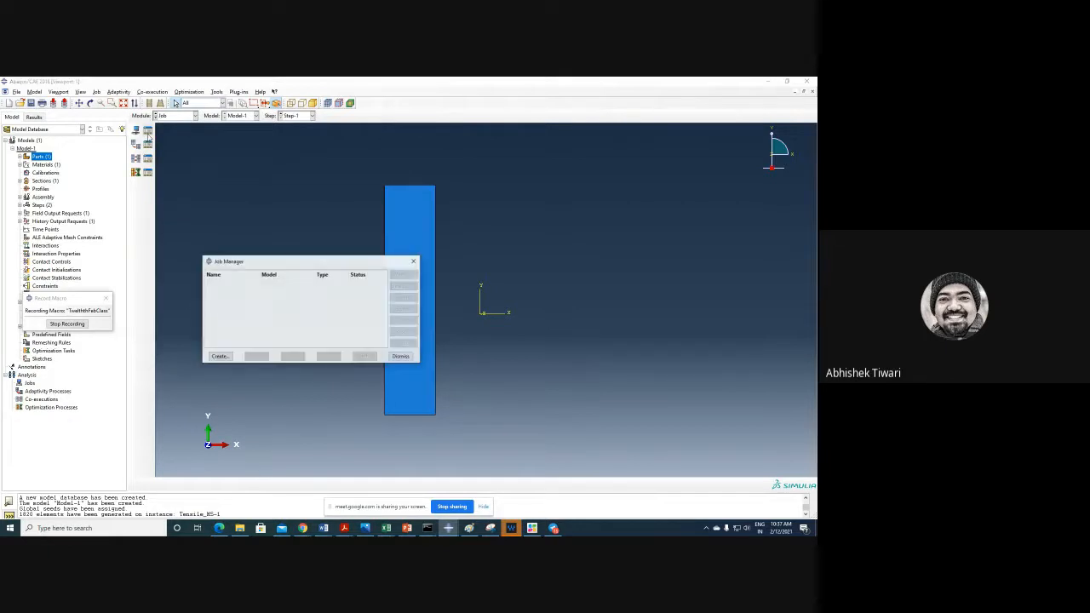
{"action": "left_click", "coordinate": [220, 356]}
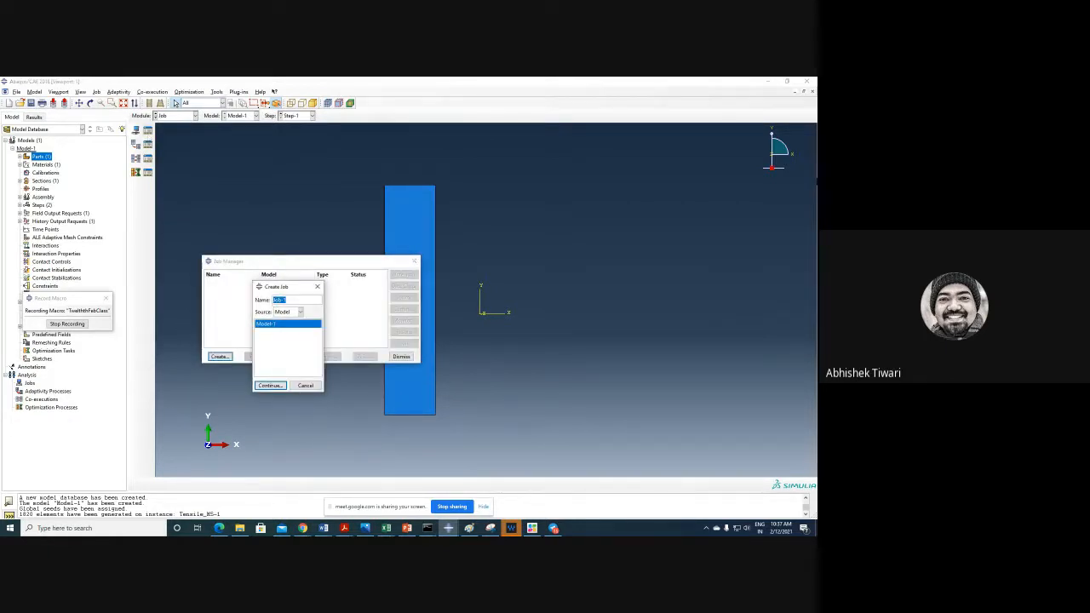
{"action": "type", "text": "MSTensile"}
{"action": "key", "text": "Return"}
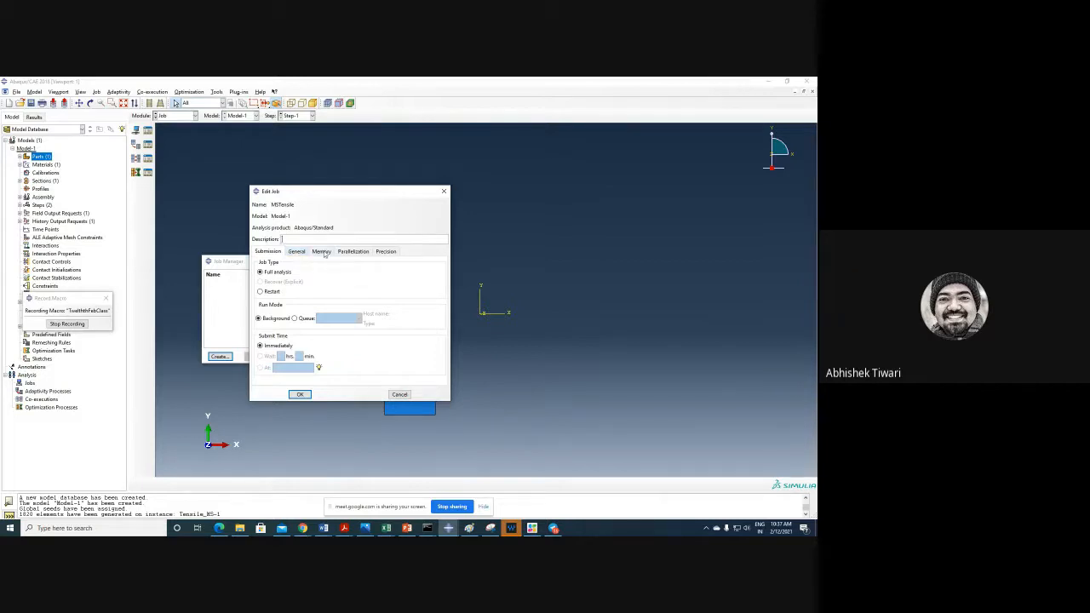
- Keep the job's memory allocation settings, use 2 processors for parallelization, and save the job
{"action": "left_click", "coordinate": [327, 254]}
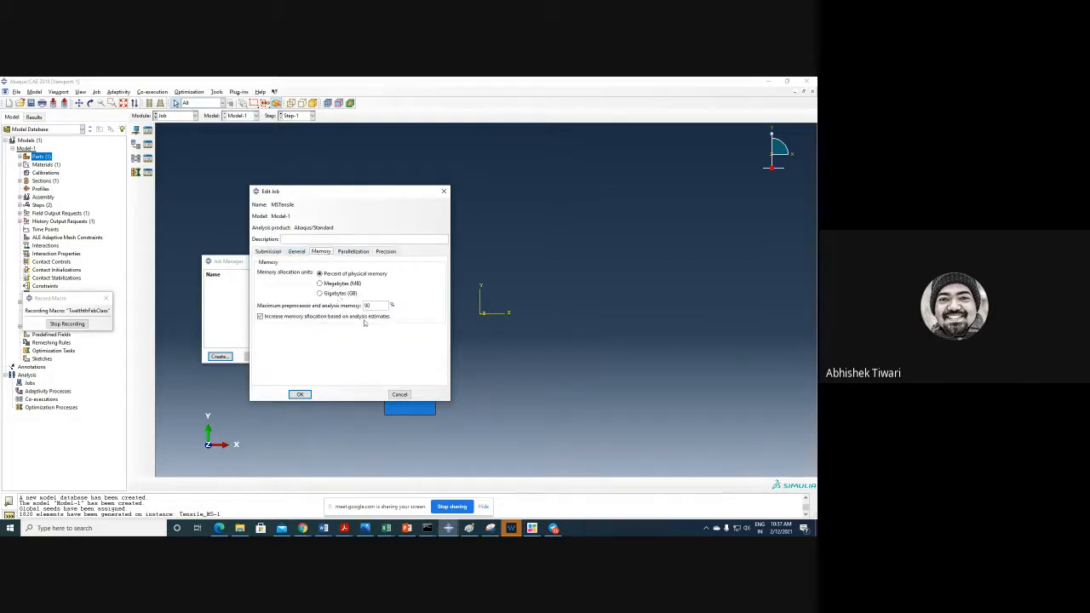
{"action": "left_click", "coordinate": [365, 317]}
{"action": "double_click", "coordinate": [359, 305]}
{"action": "left_click", "coordinate": [353, 253]}
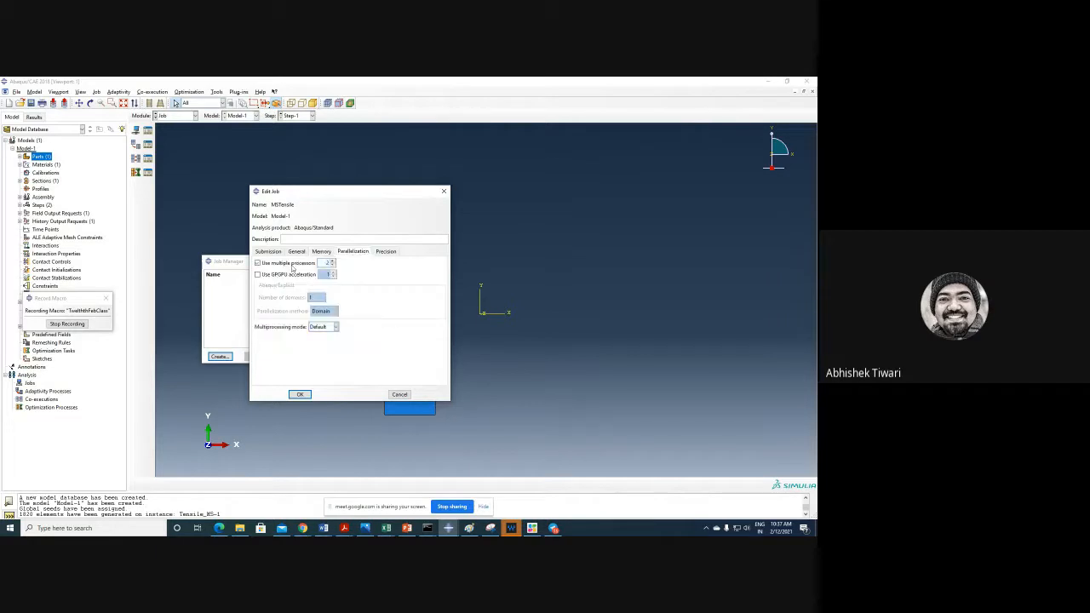
{"action": "left_click", "coordinate": [290, 394]}
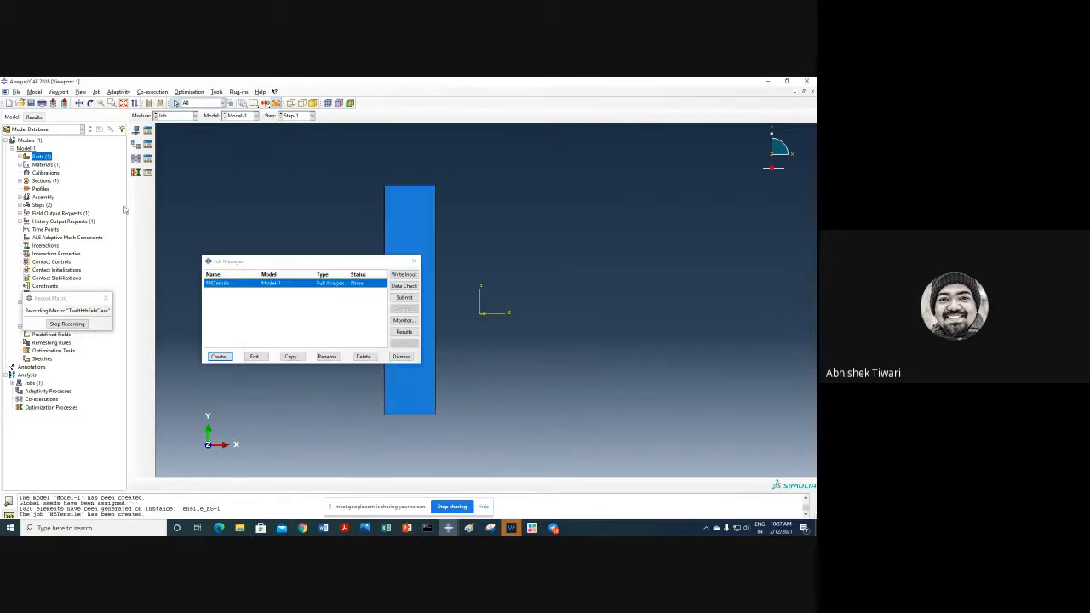
- Submit the MSTensile job for analysis and display its monitor in an enlarged window
{"action": "left_click", "coordinate": [407, 298]}
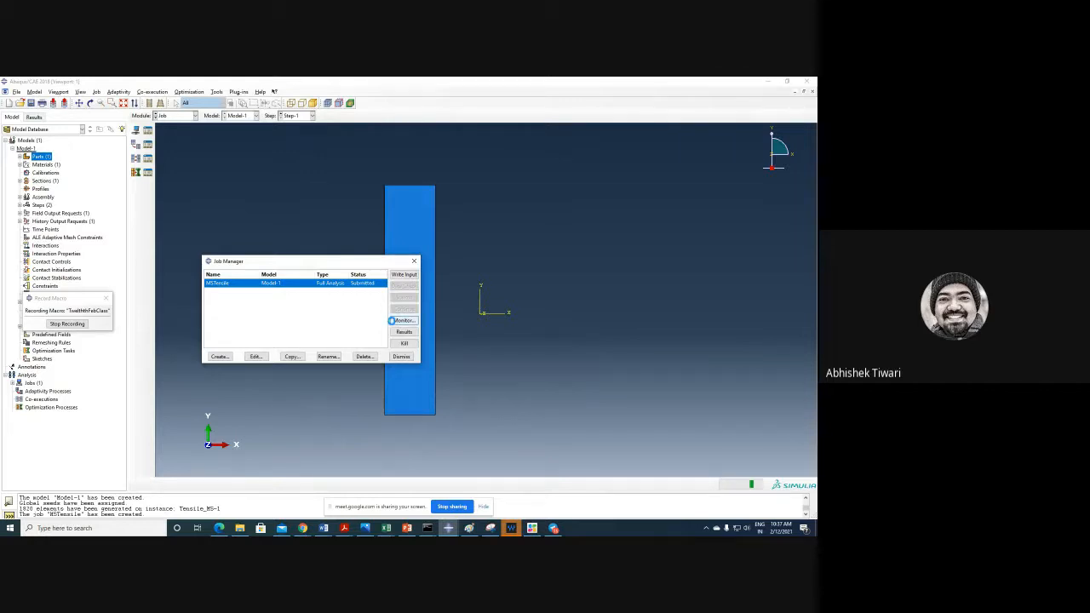
{"action": "left_click", "coordinate": [403, 320]}
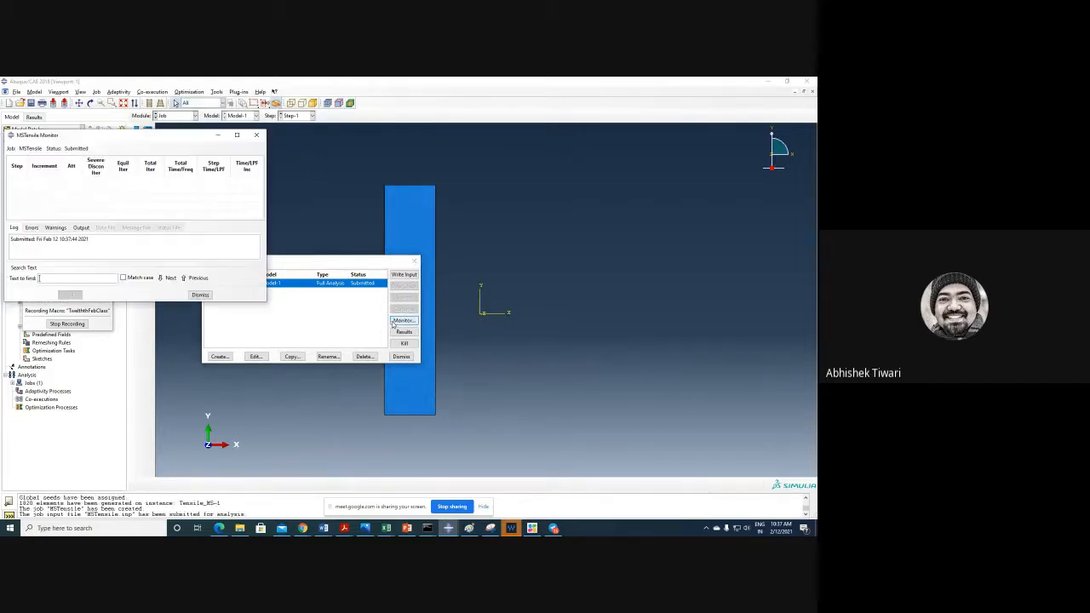
{"action": "left_click_drag", "start_coordinate": [299, 139], "coordinate": [333, 140]}
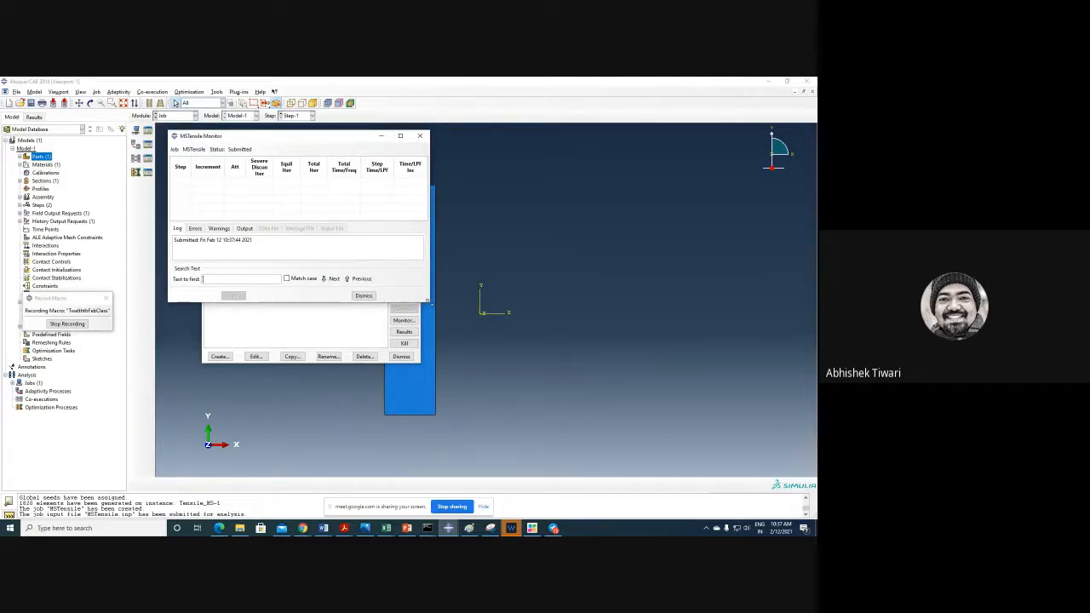
{"action": "left_click_drag", "start_coordinate": [435, 301], "coordinate": [456, 360]}
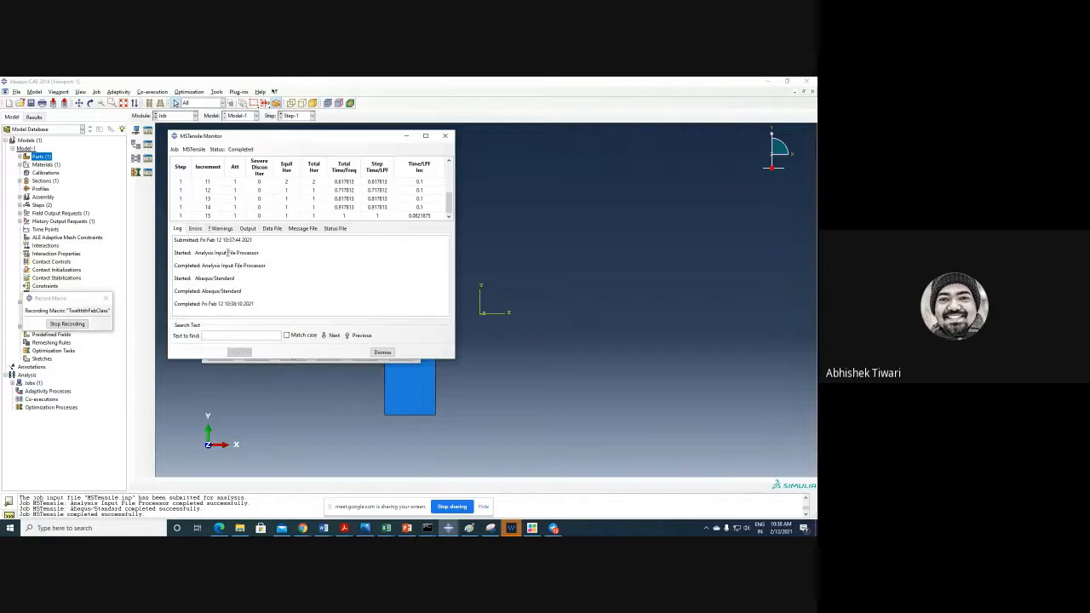
- Review the warnings, errors and log of the MSTensile run, and close the job monitor
{"action": "left_click", "coordinate": [222, 230]}
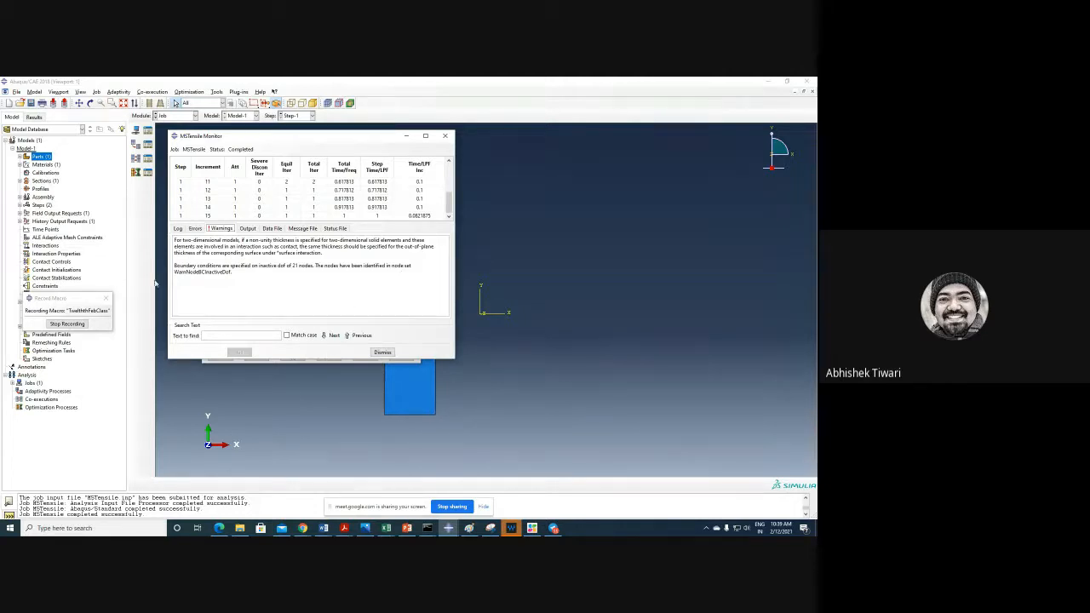
{"action": "left_click_drag", "start_coordinate": [174, 272], "coordinate": [233, 272]}
{"action": "double_click", "coordinate": [295, 265]}
{"action": "left_click_drag", "start_coordinate": [173, 272], "coordinate": [232, 273]}
{"action": "left_click", "coordinate": [195, 228]}
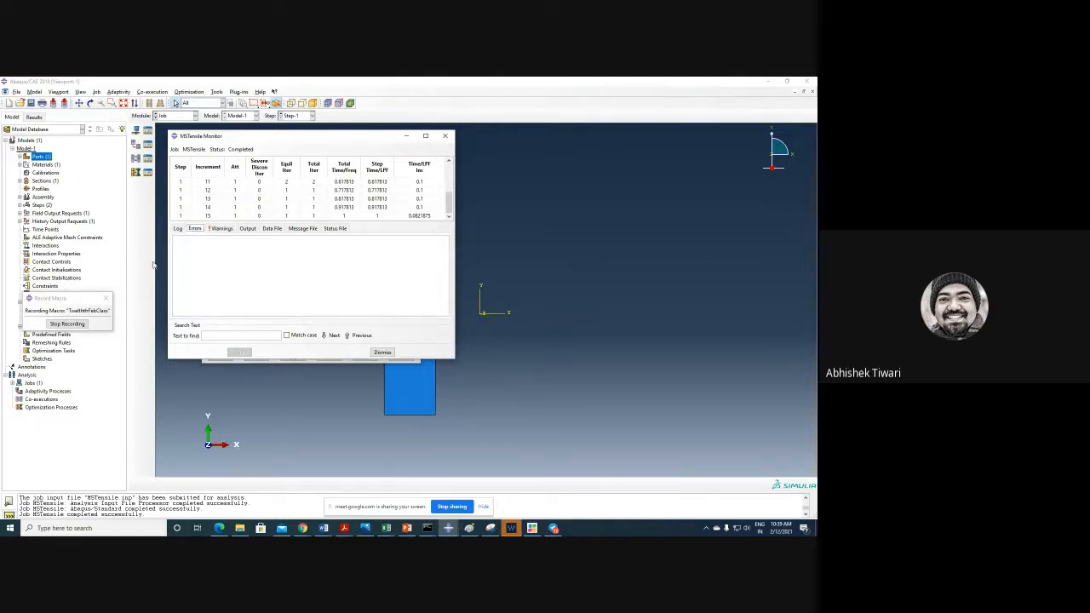
{"action": "left_click", "coordinate": [176, 229]}
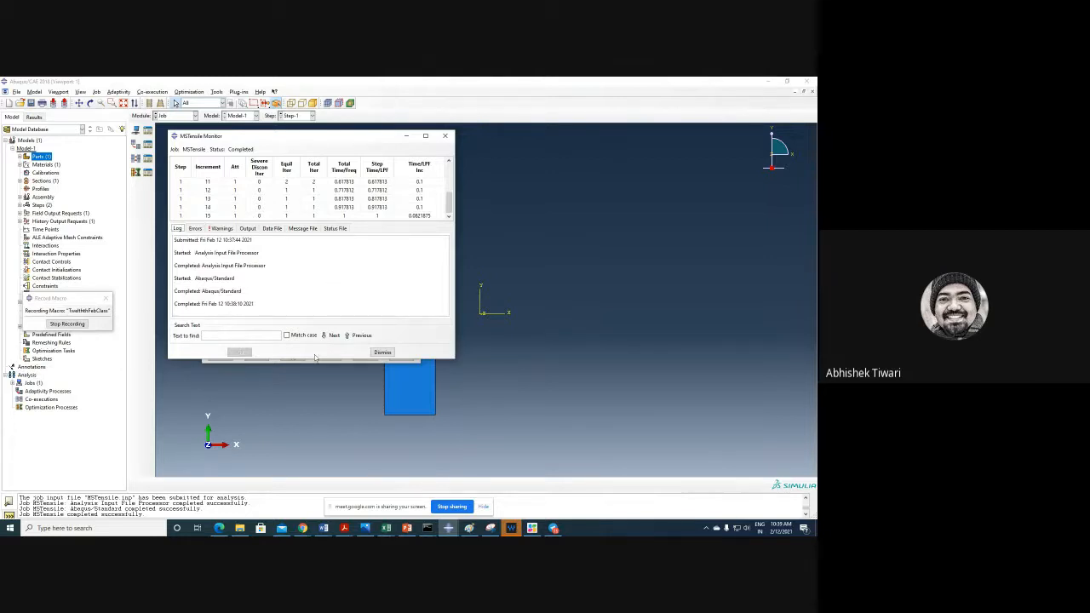
{"action": "left_click", "coordinate": [382, 351]}
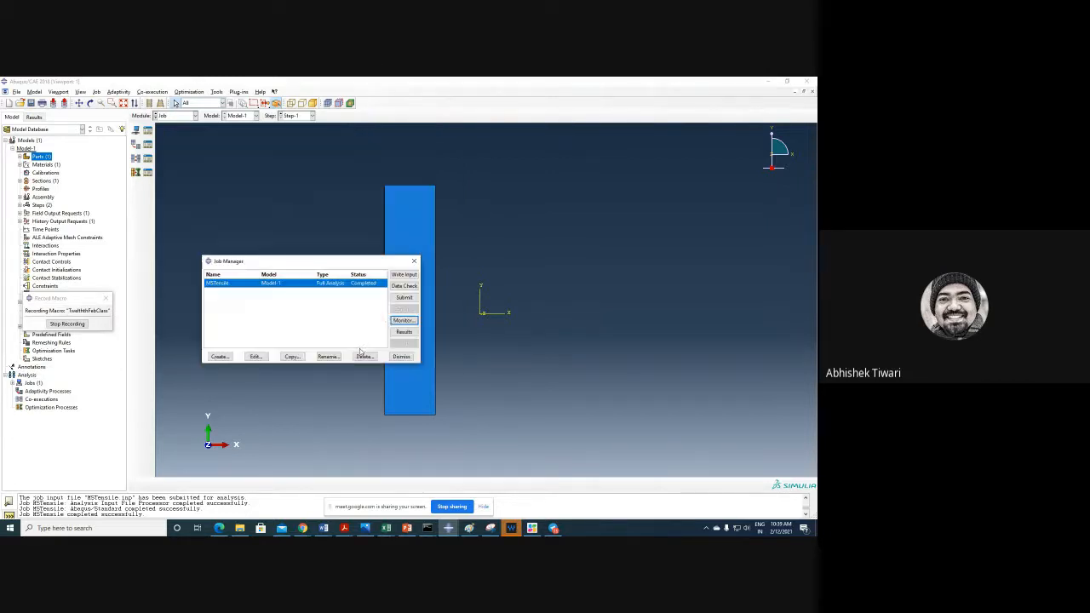
- Open the MSTensile results, plot the Mises stress contours on the deformed shape, and go to the first frame
{"action": "left_click", "coordinate": [404, 333]}
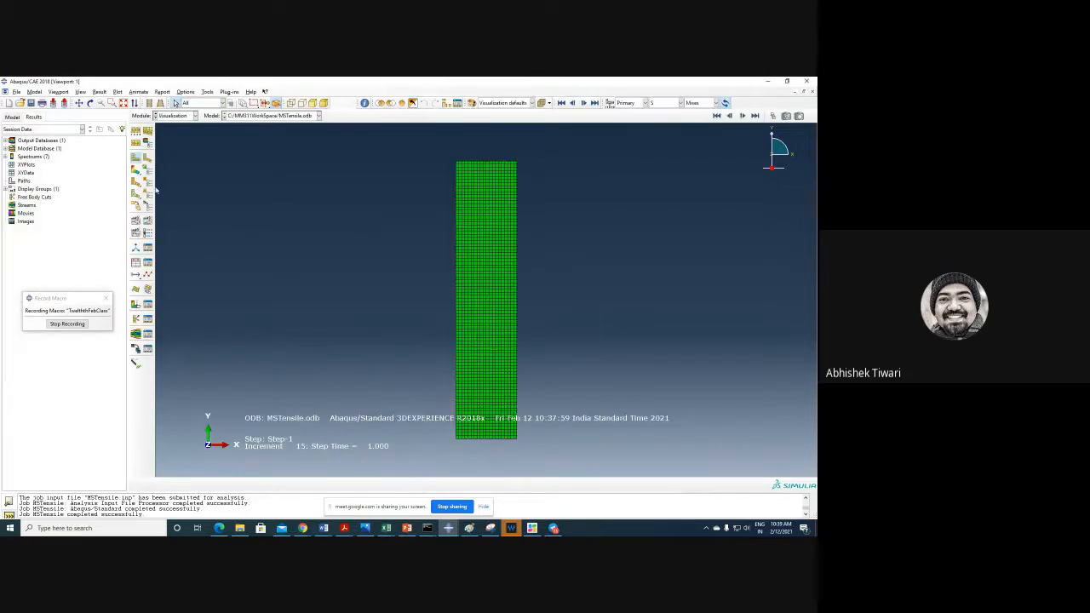
{"action": "left_click", "coordinate": [136, 171]}
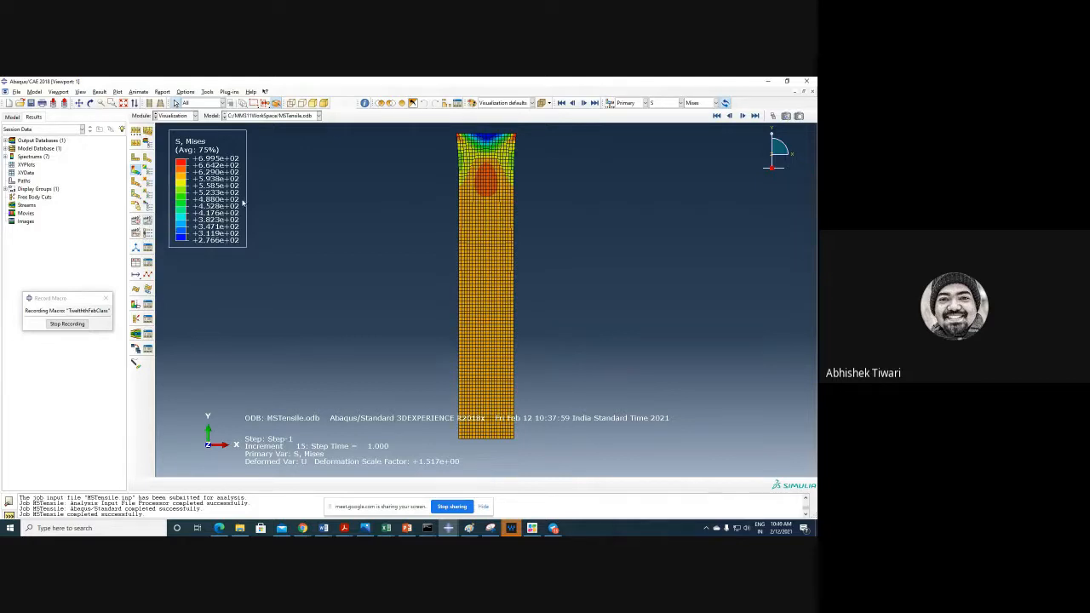
{"action": "left_click", "coordinate": [716, 116]}
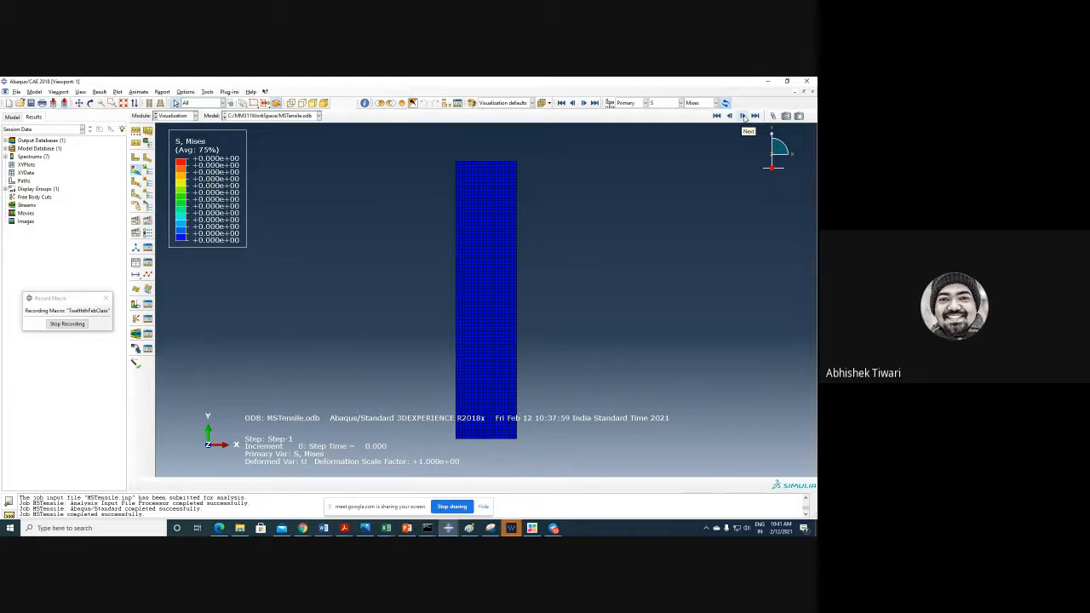
- Return to the Job module and reopen the MSTensile monitor at the first increments of the analysis
{"action": "left_click", "coordinate": [175, 115]}
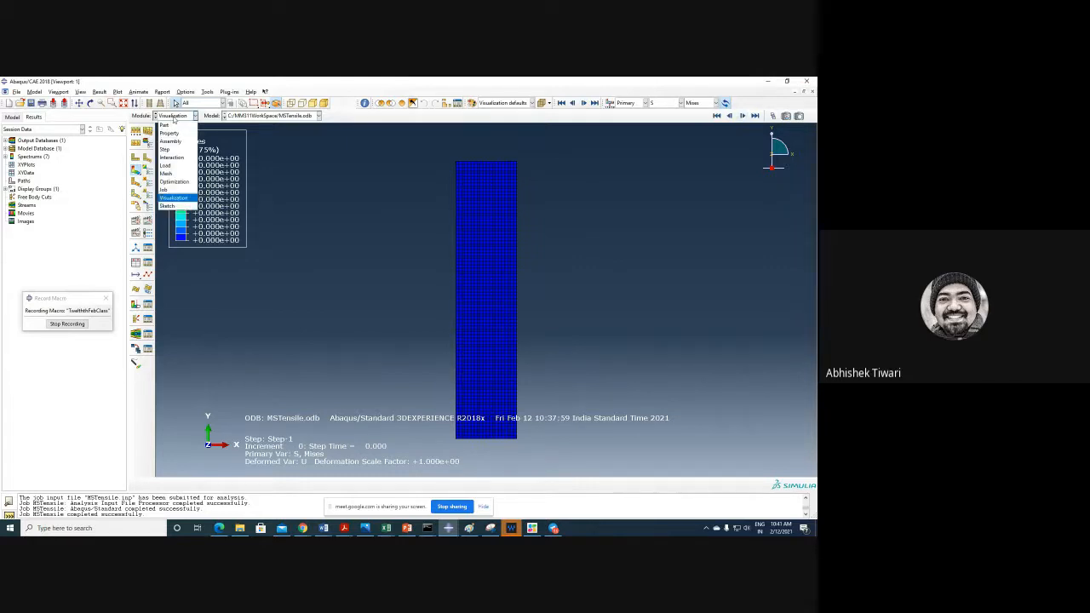
{"action": "left_click", "coordinate": [171, 190]}
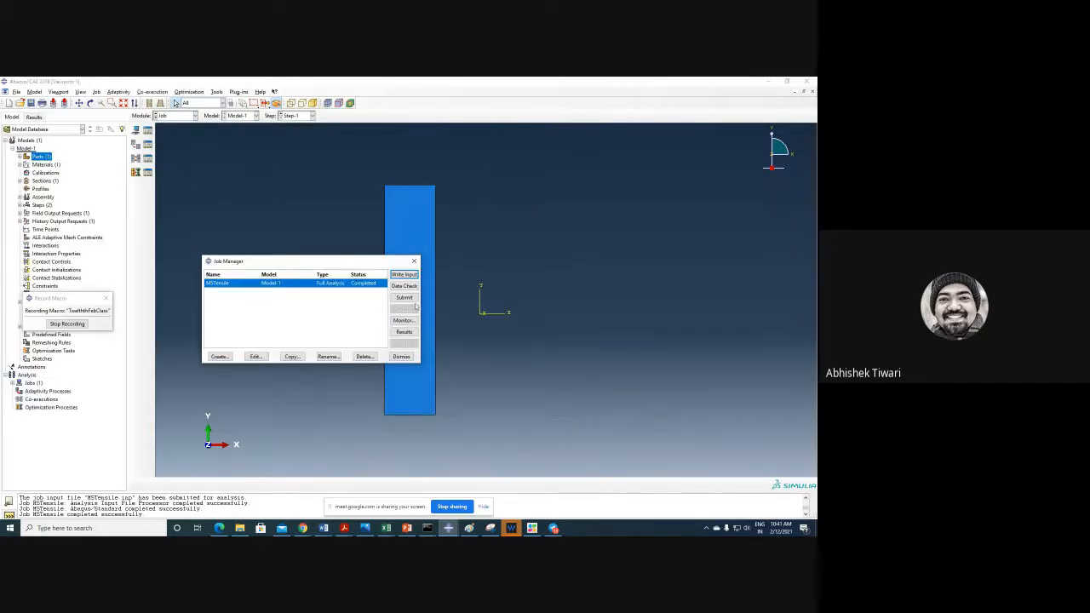
{"action": "left_click", "coordinate": [403, 298]}
{"action": "left_click", "coordinate": [77, 329]}
{"action": "left_click", "coordinate": [403, 320]}
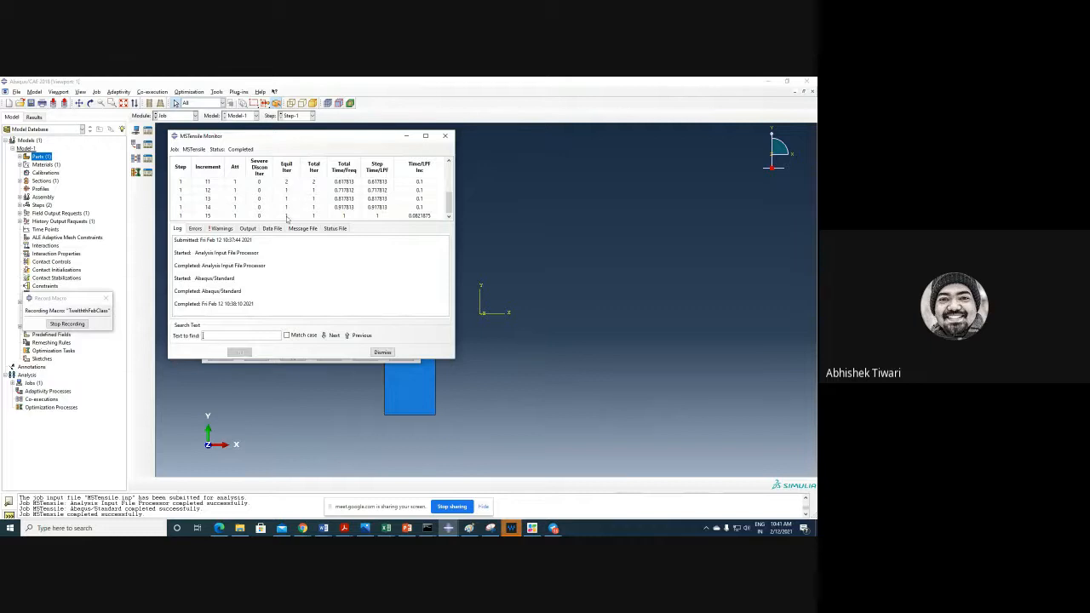
{"action": "scroll", "coordinate": [286, 211], "scroll_direction": "up", "scroll_amount": 2}
{"action": "scroll", "coordinate": [287, 209], "scroll_direction": "up", "scroll_amount": 1}
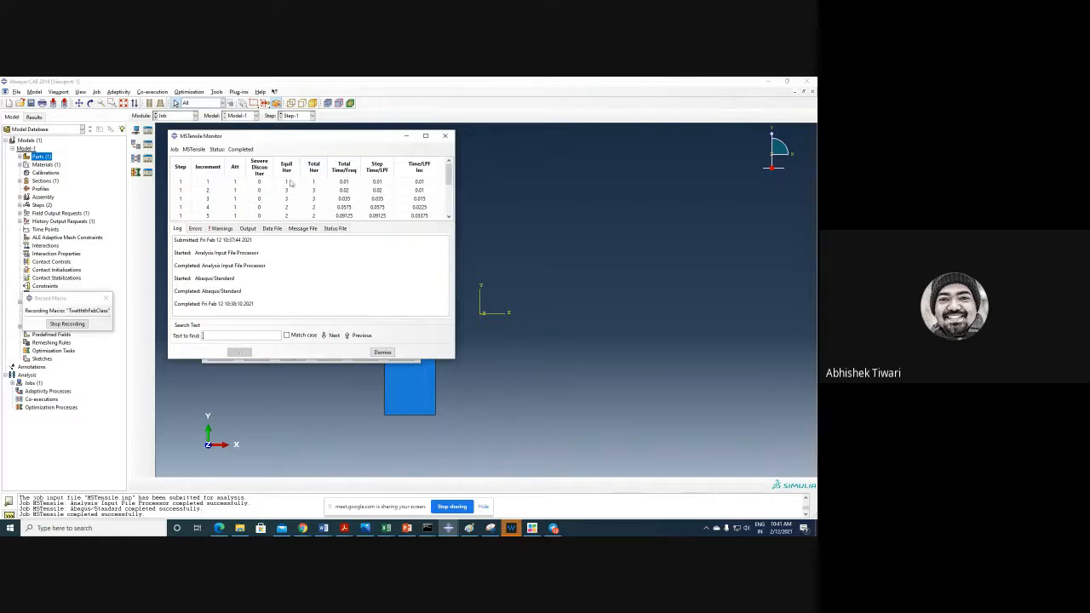
- Examine how the total time advances from increment 1 to increment 8 in the job monitor
{"action": "left_click", "coordinate": [344, 182]}
{"action": "left_click", "coordinate": [353, 191]}
{"action": "left_click", "coordinate": [354, 200]}
{"action": "left_click_drag", "start_coordinate": [450, 175], "coordinate": [450, 180]}
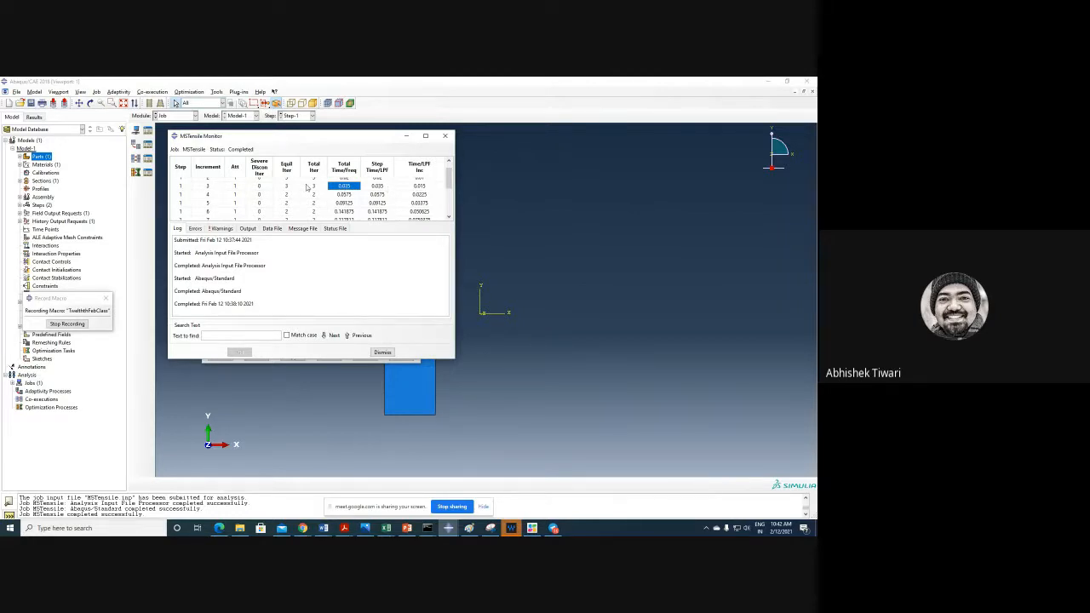
{"action": "left_click", "coordinate": [354, 197]}
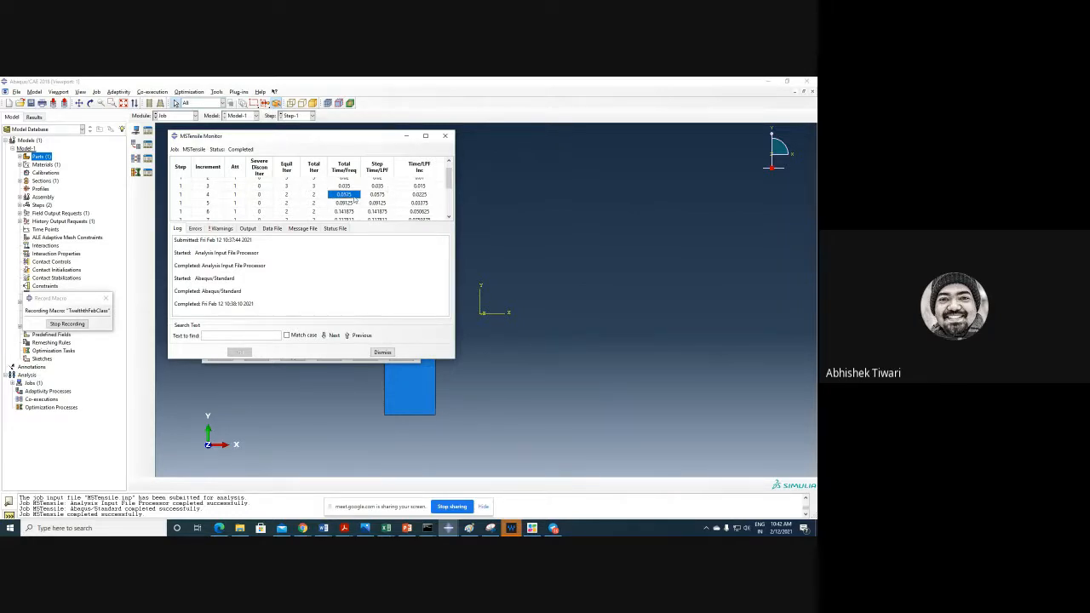
{"action": "left_click", "coordinate": [355, 203]}
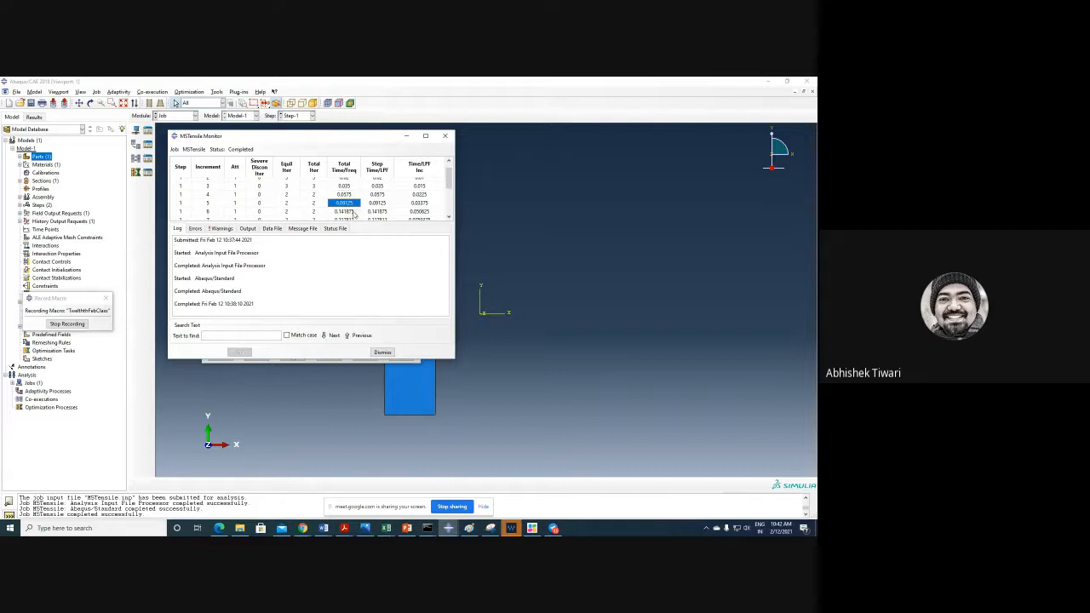
{"action": "left_click", "coordinate": [355, 213]}
{"action": "scroll", "coordinate": [353, 209], "scroll_direction": "down", "scroll_amount": 1}
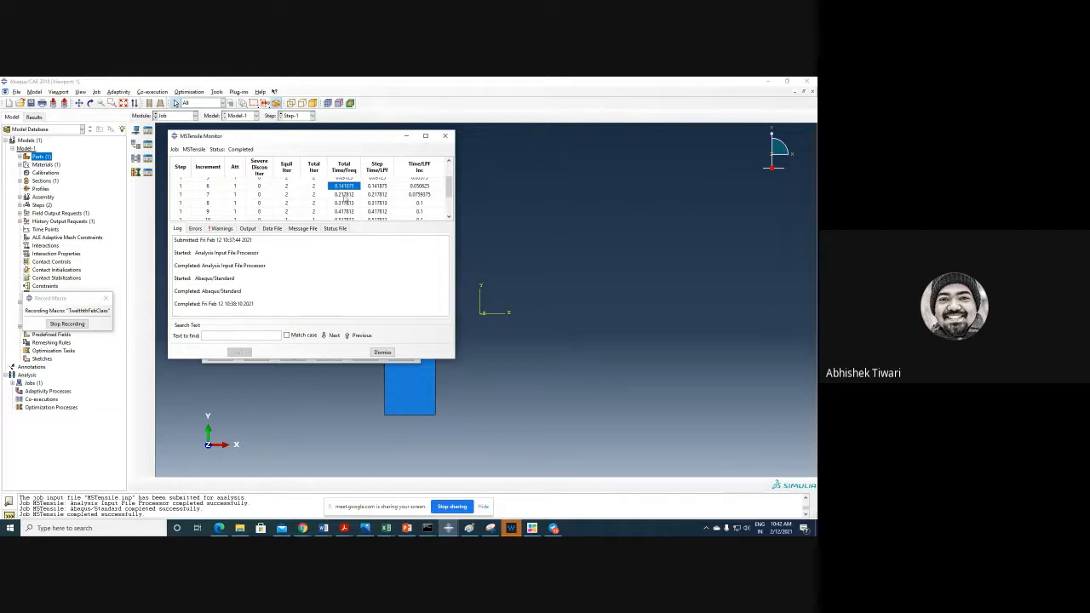
{"action": "left_click", "coordinate": [345, 195]}
{"action": "left_click", "coordinate": [348, 203]}
{"action": "left_click", "coordinate": [347, 196]}
{"action": "left_click", "coordinate": [349, 205]}
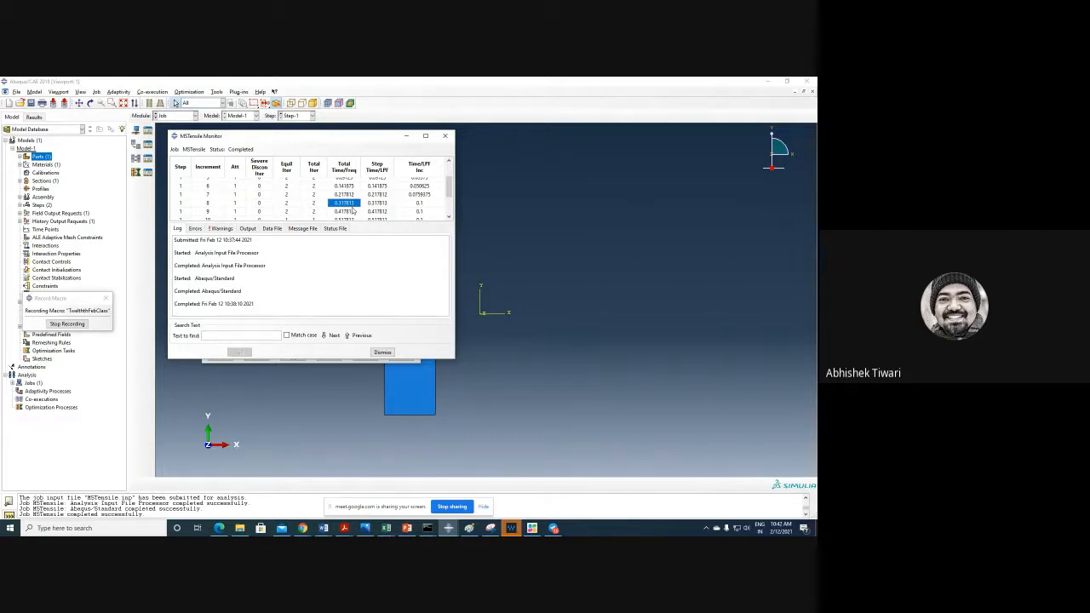
- Review the initial and maximum increment sizes of Step-1 in the Step module, leaving the step editor without saving
{"action": "left_click", "coordinate": [174, 116]}
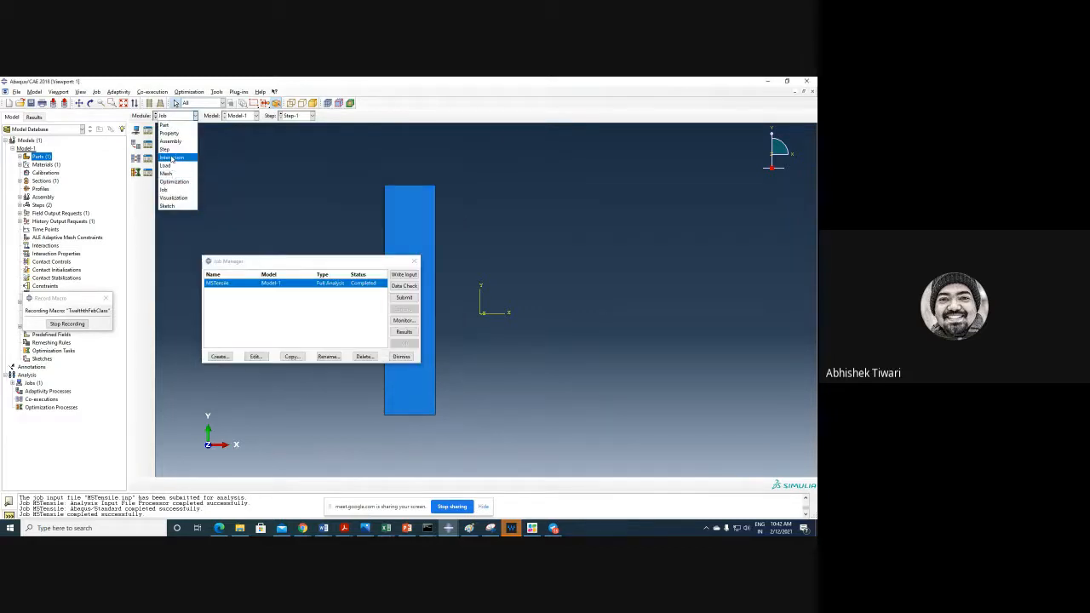
{"action": "left_click", "coordinate": [170, 149]}
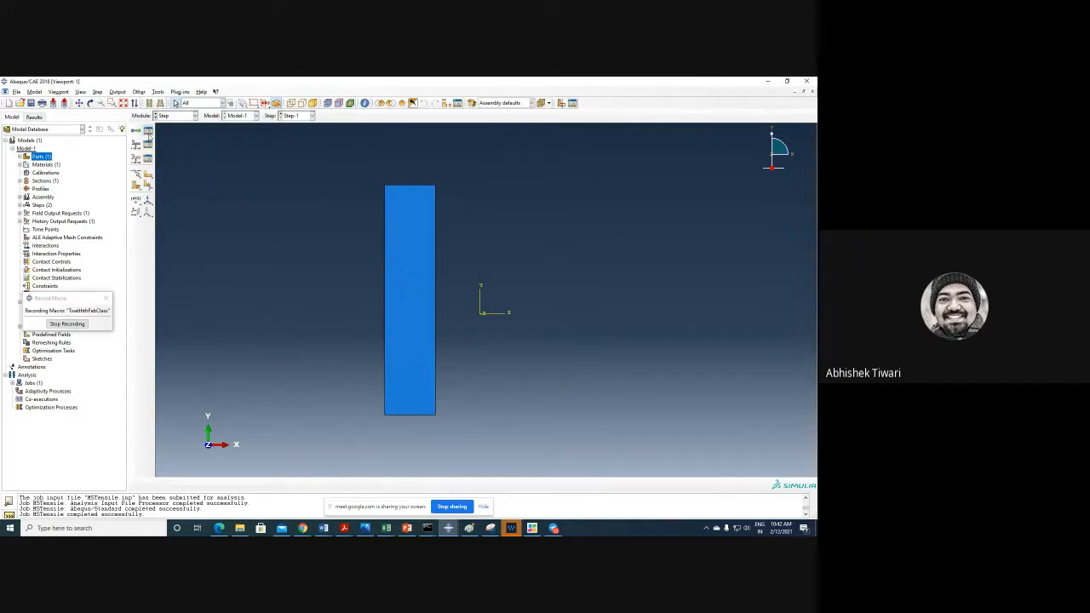
{"action": "left_click", "coordinate": [148, 132]}
{"action": "left_click", "coordinate": [180, 271]}
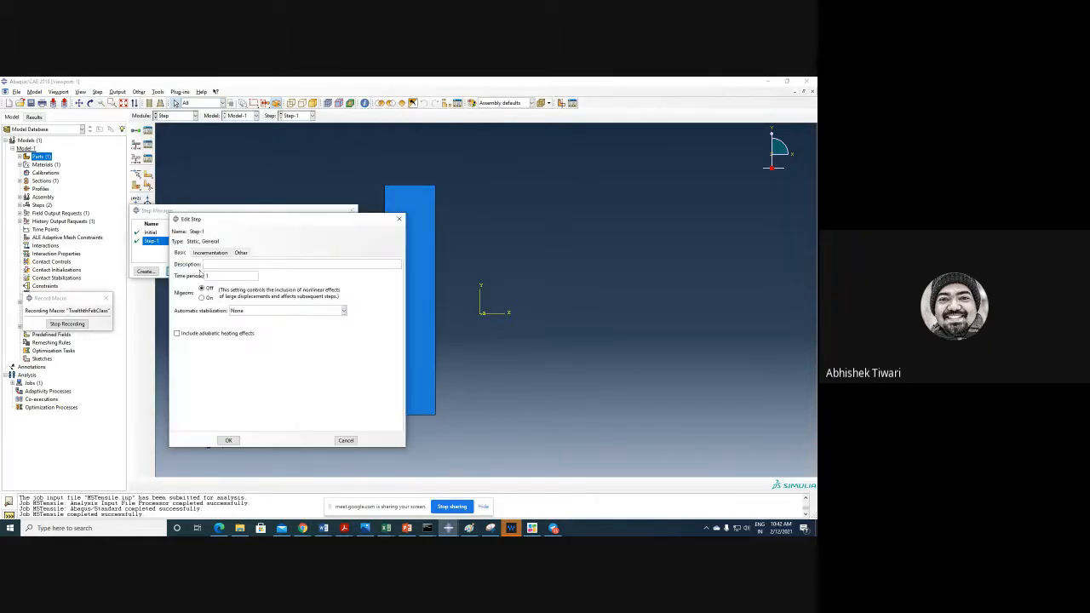
{"action": "left_click", "coordinate": [213, 253]}
{"action": "double_click", "coordinate": [275, 294]}
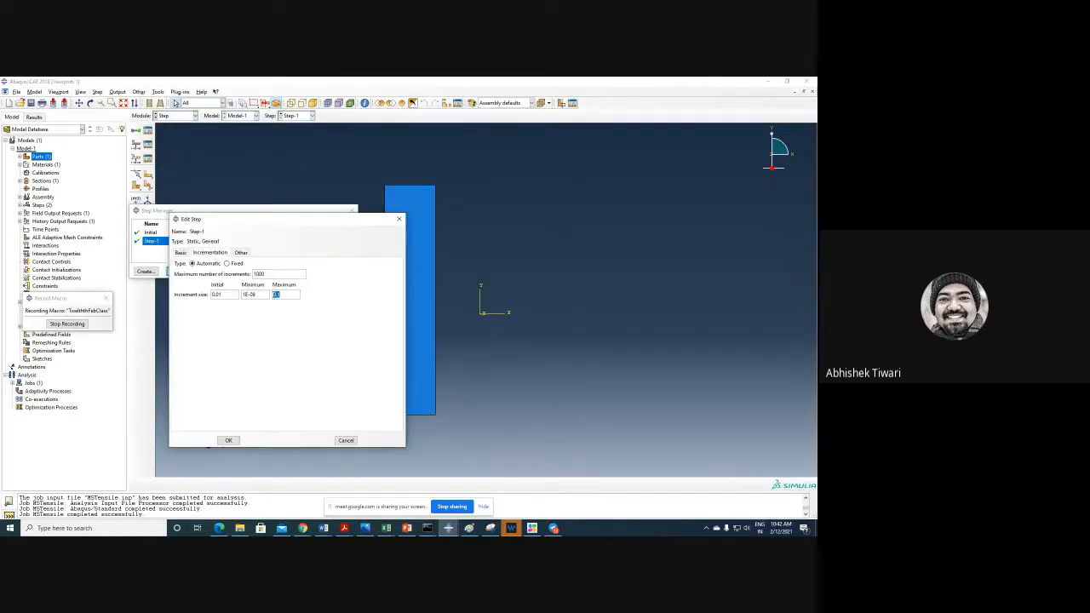
{"action": "type", "text": "0.1"}
{"action": "double_click", "coordinate": [216, 294]}
{"action": "left_click", "coordinate": [346, 442]}
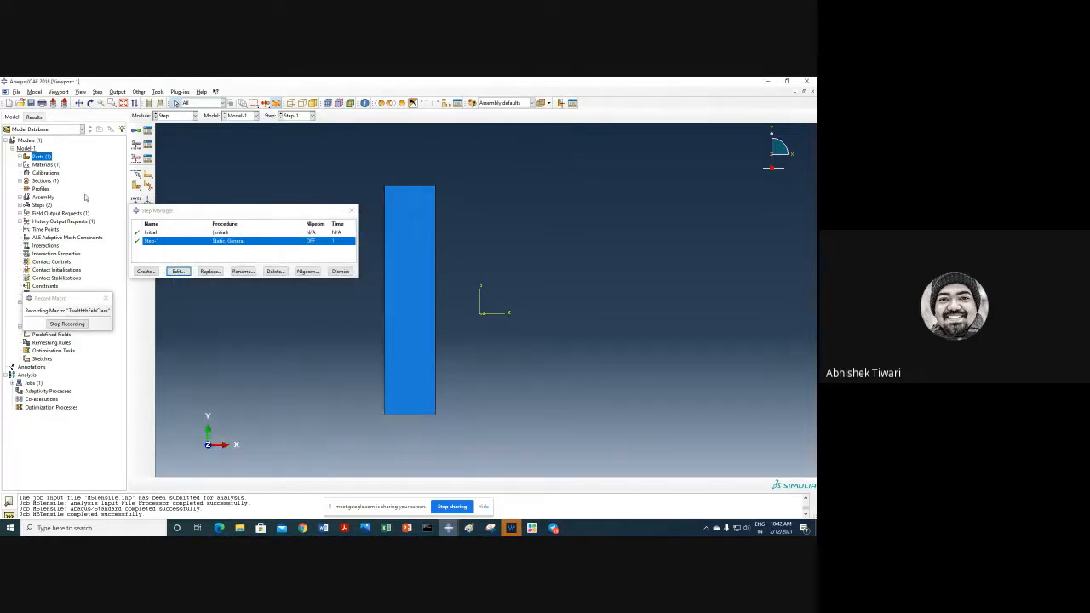
- Go back from the step definition to the Job module and bring up the MSTensile increment table again
{"action": "left_click", "coordinate": [175, 116]}
{"action": "left_click", "coordinate": [175, 192]}
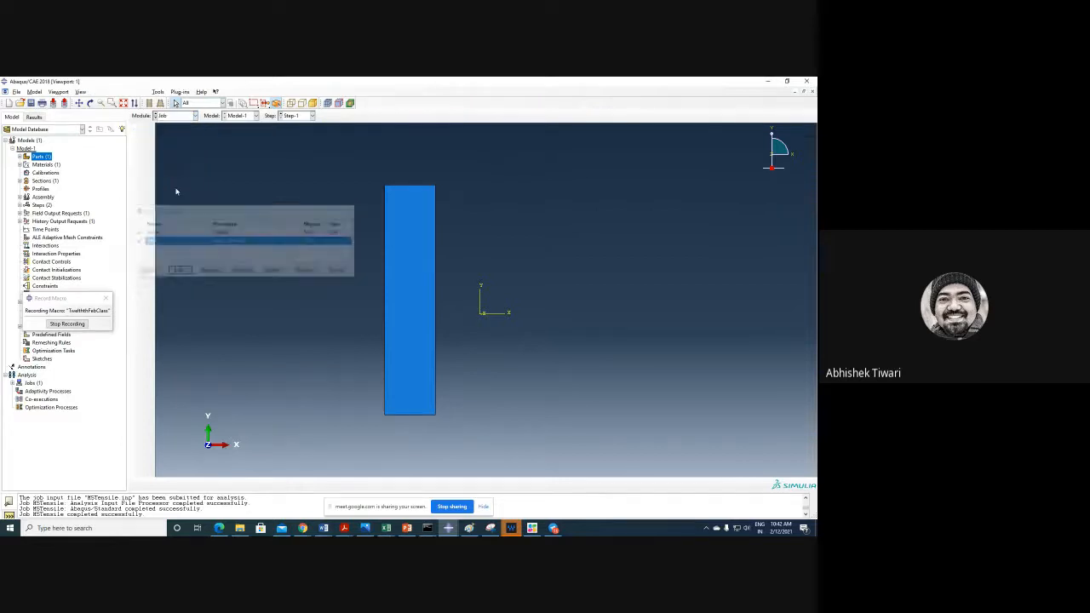
{"action": "left_click", "coordinate": [397, 322]}
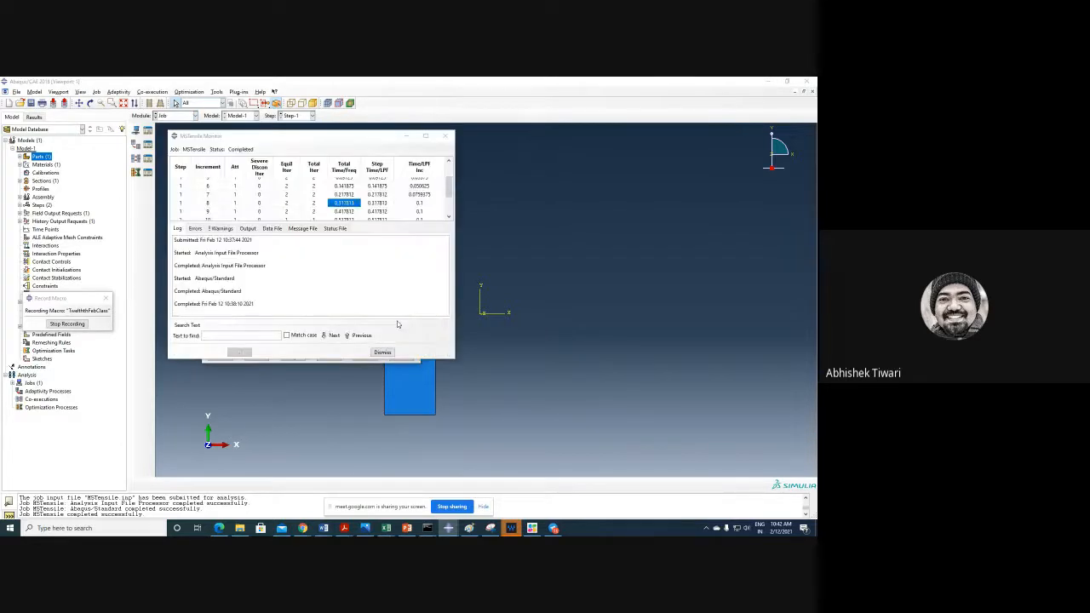
- Examine how the total time advances from increment 7 to increment 15 in the MSTensile monitor, closing the monitor when done
{"action": "left_click", "coordinate": [345, 196]}
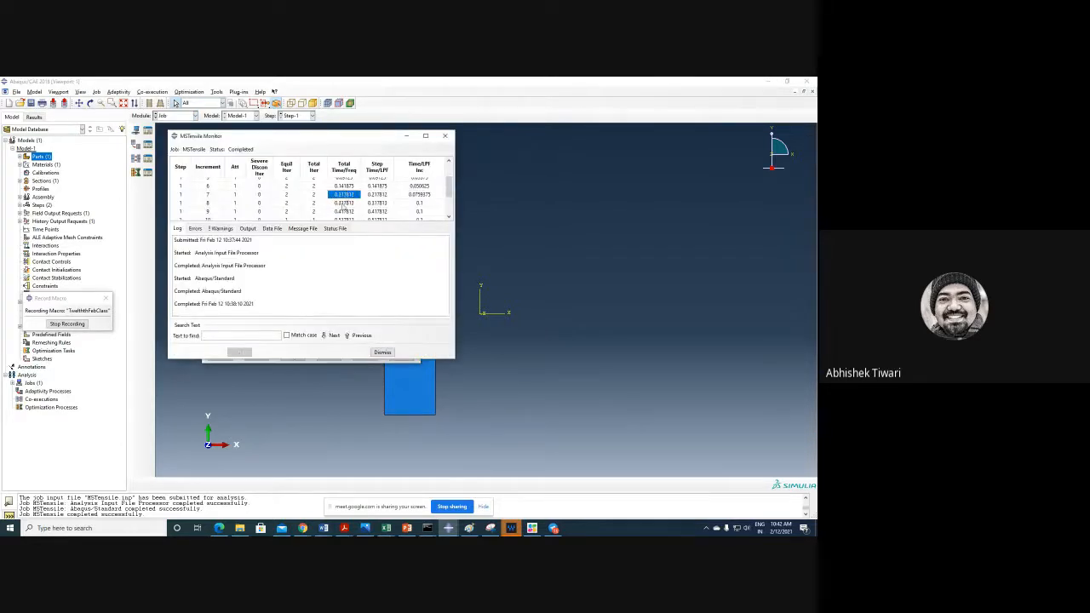
{"action": "left_click", "coordinate": [344, 205]}
{"action": "left_click", "coordinate": [345, 212]}
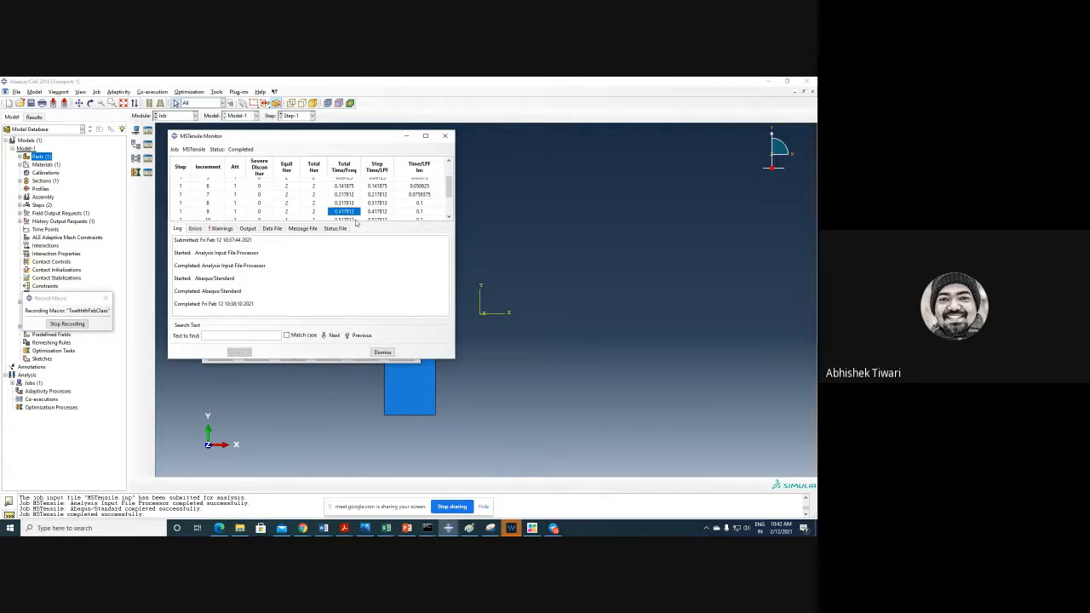
{"action": "left_click_drag", "start_coordinate": [448, 187], "coordinate": [450, 210]}
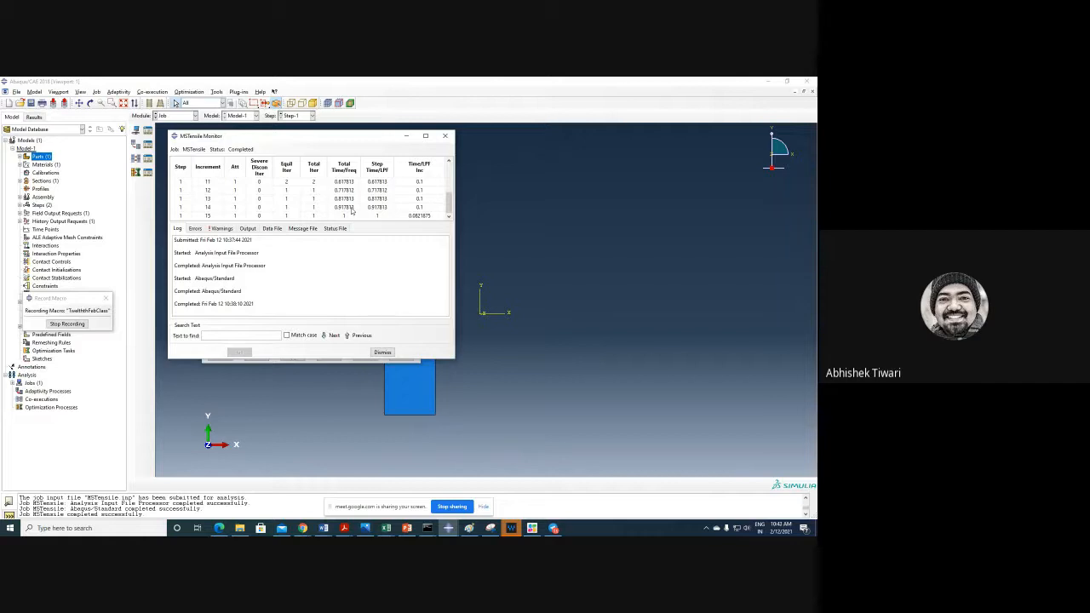
{"action": "left_click", "coordinate": [380, 352]}
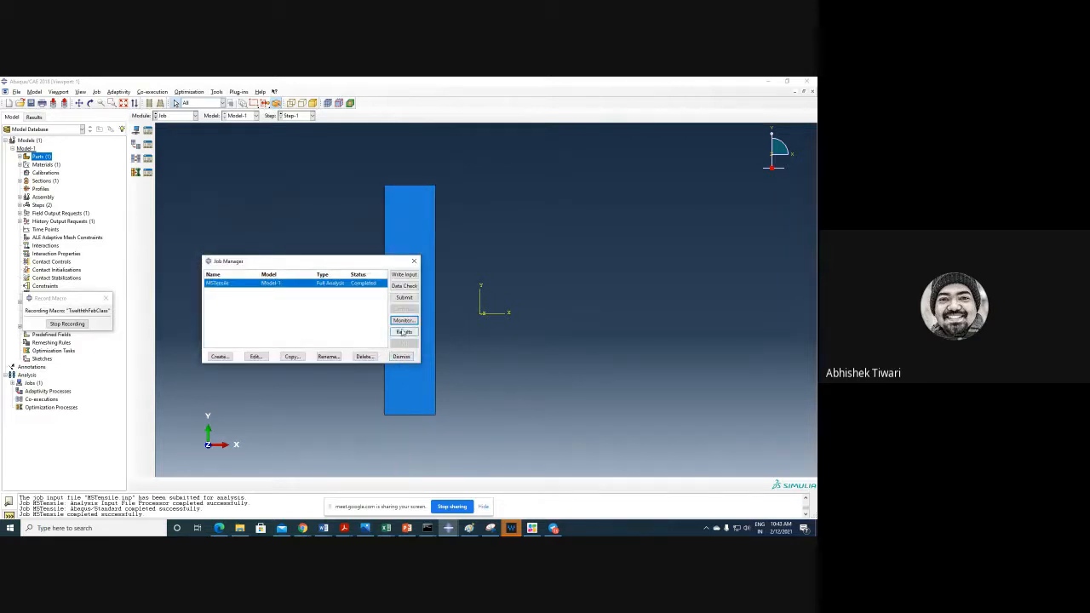
- Open the MSTensile job results and advance the Mises stress plot through the frames to increment 15
{"action": "left_click", "coordinate": [403, 332]}
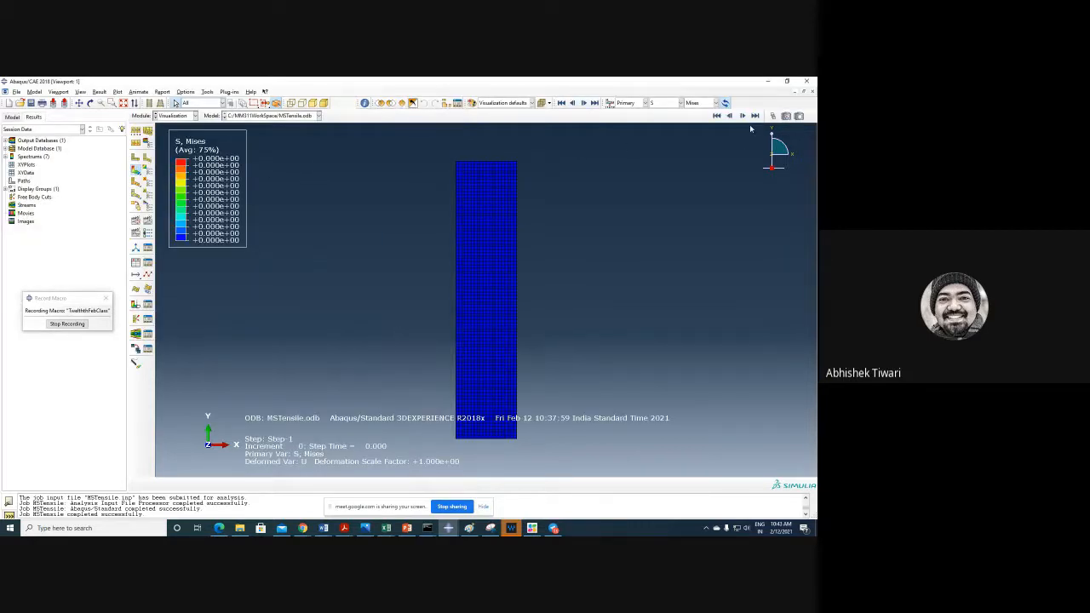
{"action": "left_click", "coordinate": [743, 117]}
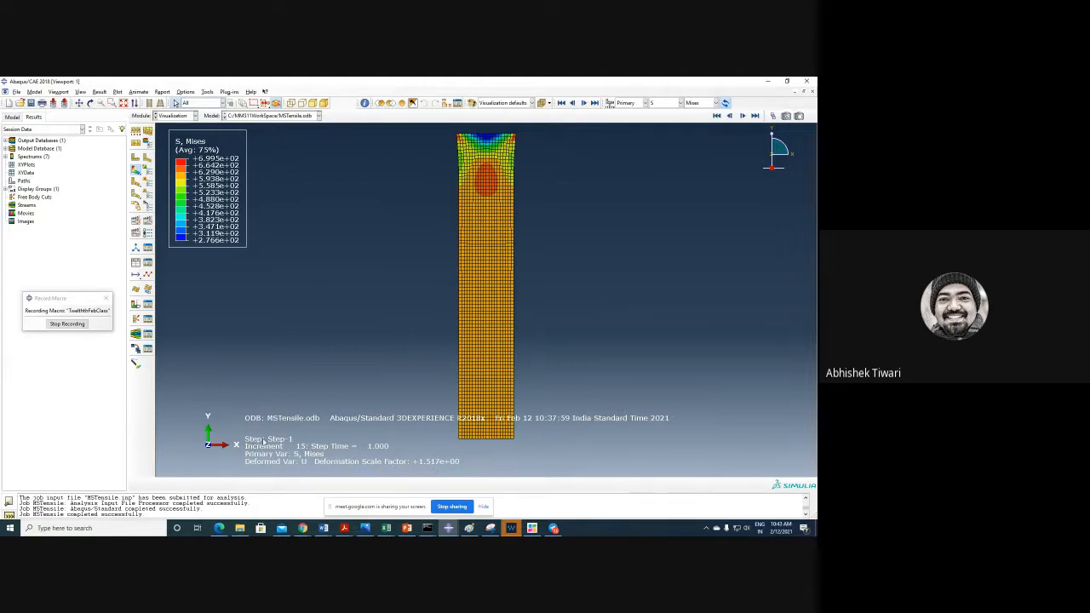
- Stop the macro recording and check the macro name and save path reported in the message area
{"action": "left_click", "coordinate": [64, 325]}
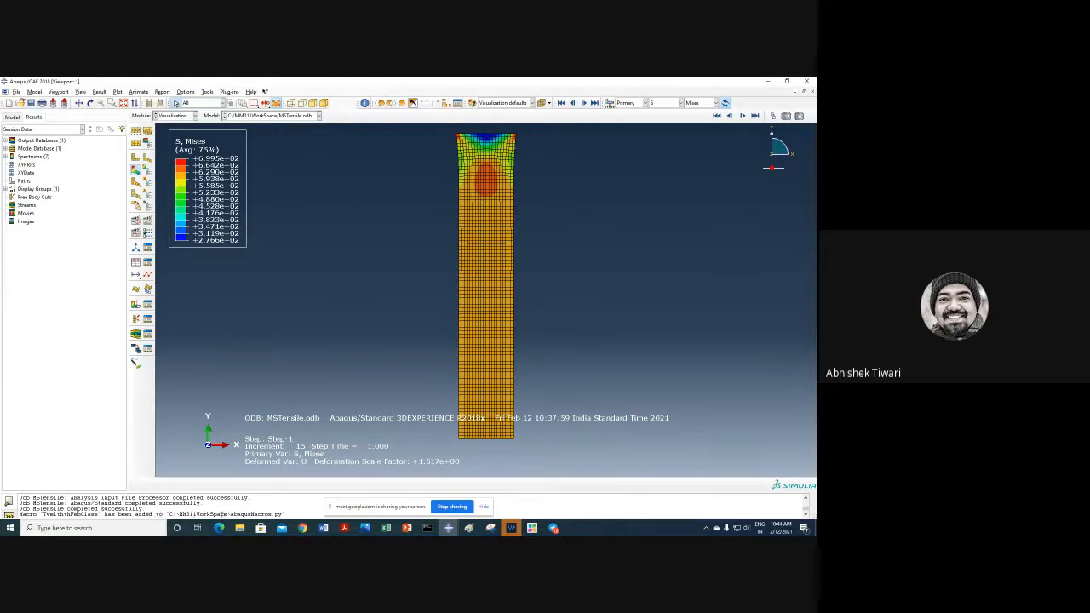
{"action": "left_click_drag", "start_coordinate": [229, 515], "coordinate": [272, 515]}
{"action": "left_click_drag", "start_coordinate": [42, 514], "coordinate": [100, 514]}
{"action": "left_click", "coordinate": [302, 528]}
- Examine the Mises stress contours and mesh along the deformed strip, including its bottom edge and midsection
{"action": "scroll", "coordinate": [511, 440], "scroll_direction": "up", "scroll_amount": 5}
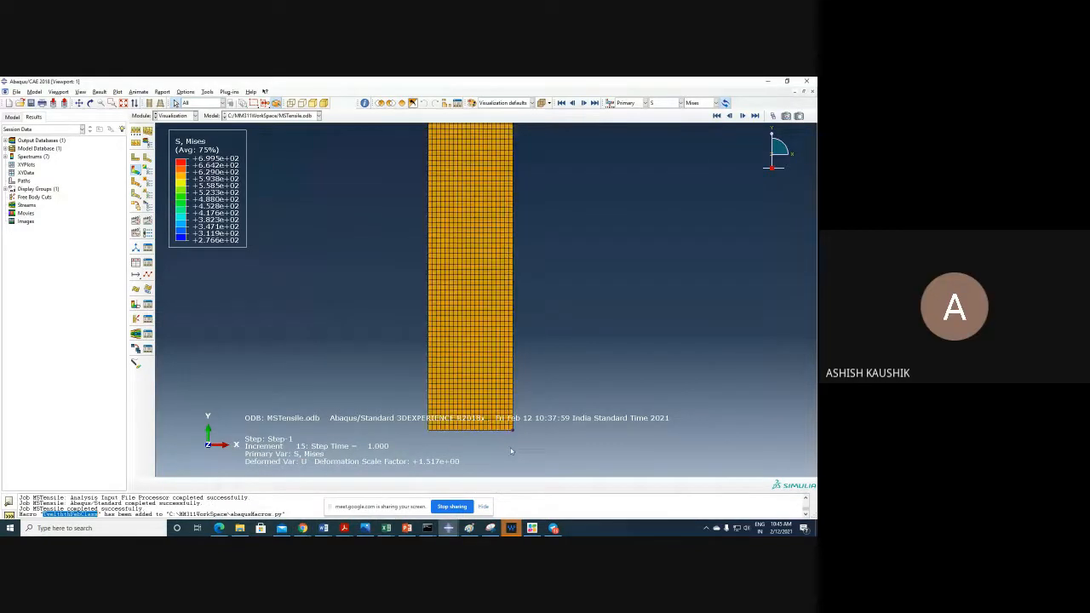
{"action": "scroll", "coordinate": [510, 430], "scroll_direction": "down", "scroll_amount": 5}
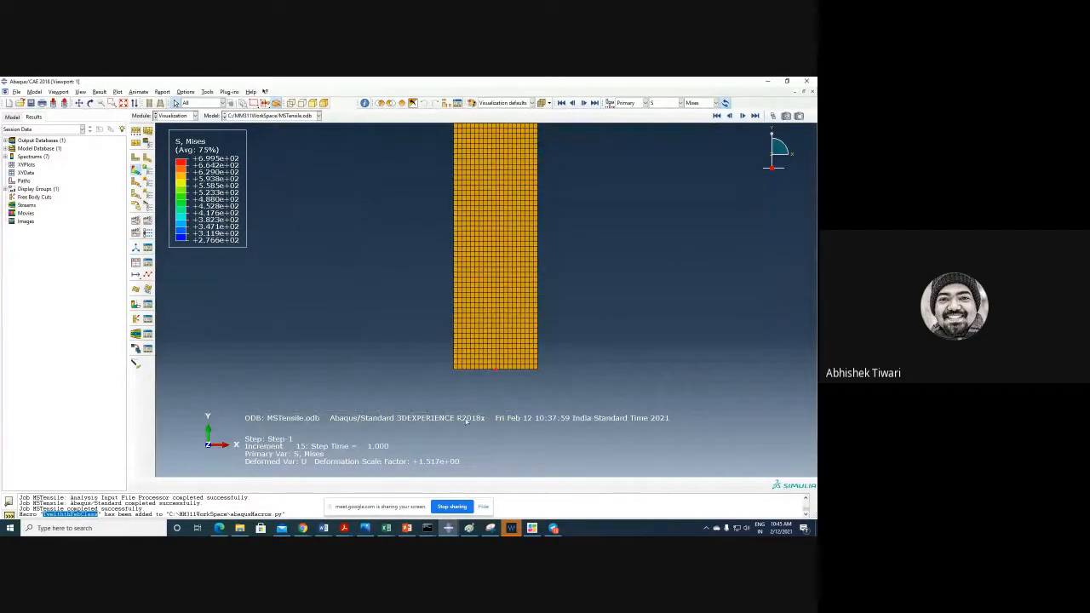
{"action": "scroll", "coordinate": [529, 388], "scroll_direction": "up", "scroll_amount": 5}
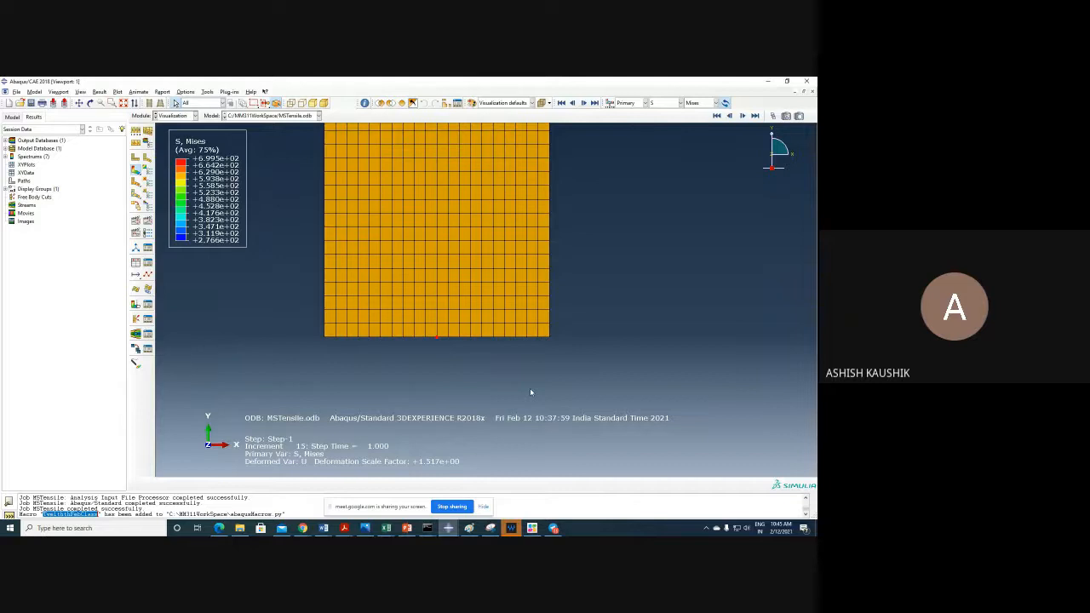
{"action": "scroll", "coordinate": [439, 400], "scroll_direction": "down", "scroll_amount": 5}
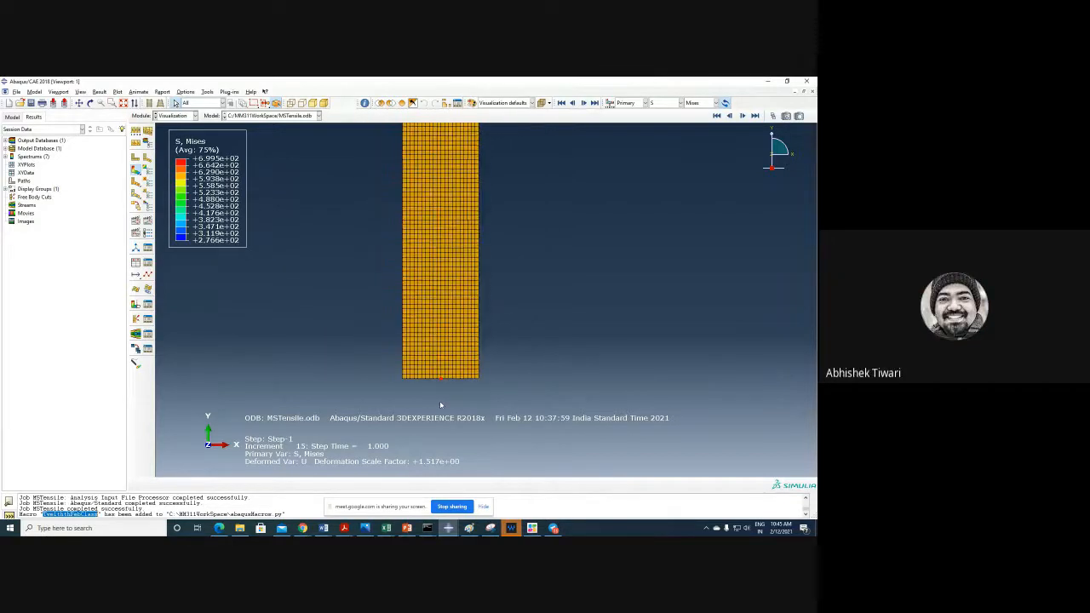
{"action": "scroll", "coordinate": [441, 404], "scroll_direction": "down", "scroll_amount": 4}
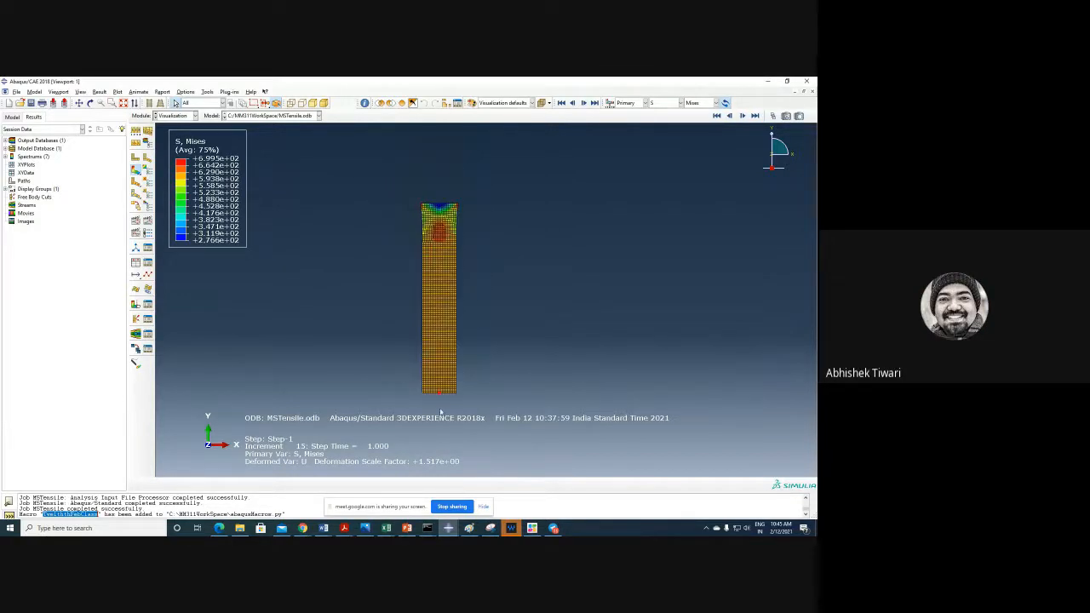
{"action": "scroll", "coordinate": [442, 412], "scroll_direction": "up", "scroll_amount": 4}
{"action": "scroll", "coordinate": [448, 405], "scroll_direction": "down", "scroll_amount": 2}
{"action": "scroll", "coordinate": [512, 240], "scroll_direction": "down", "scroll_amount": 1}
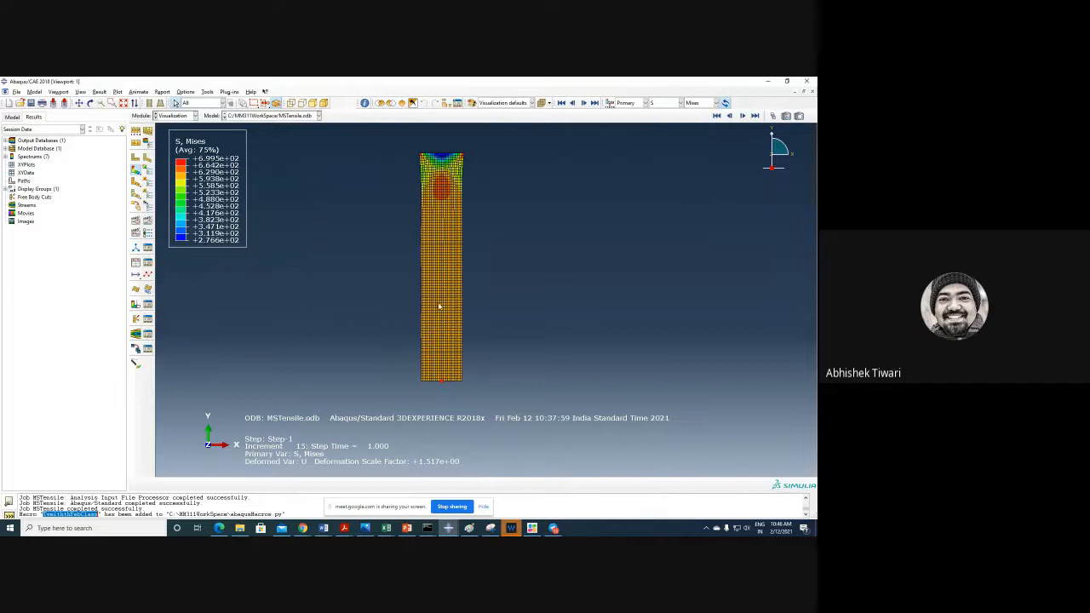
{"action": "scroll", "coordinate": [446, 269], "scroll_direction": "up", "scroll_amount": 3}
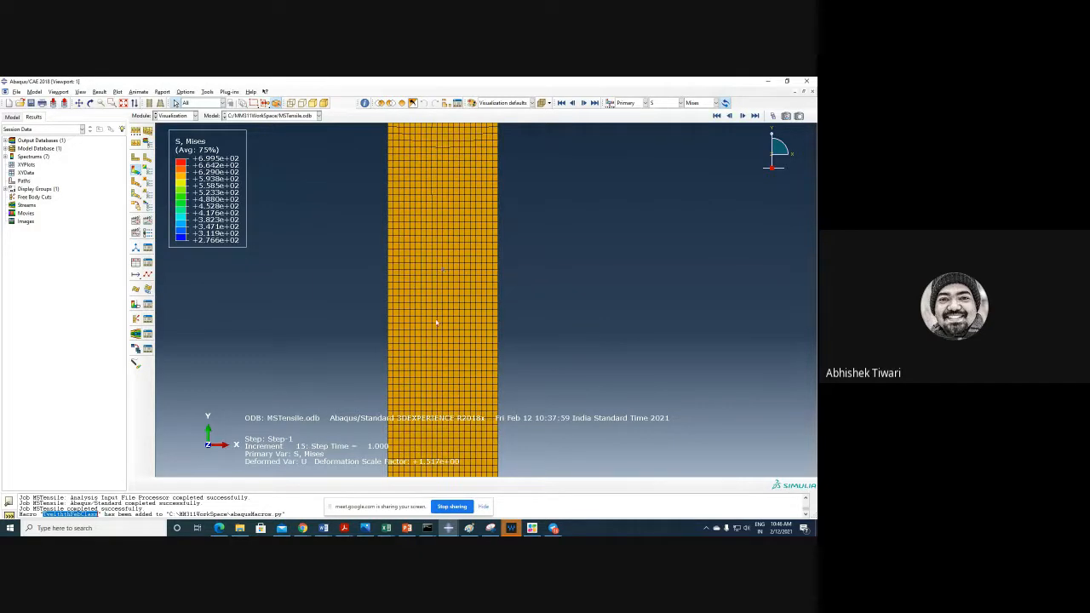
{"action": "scroll", "coordinate": [434, 320], "scroll_direction": "down", "scroll_amount": 5}
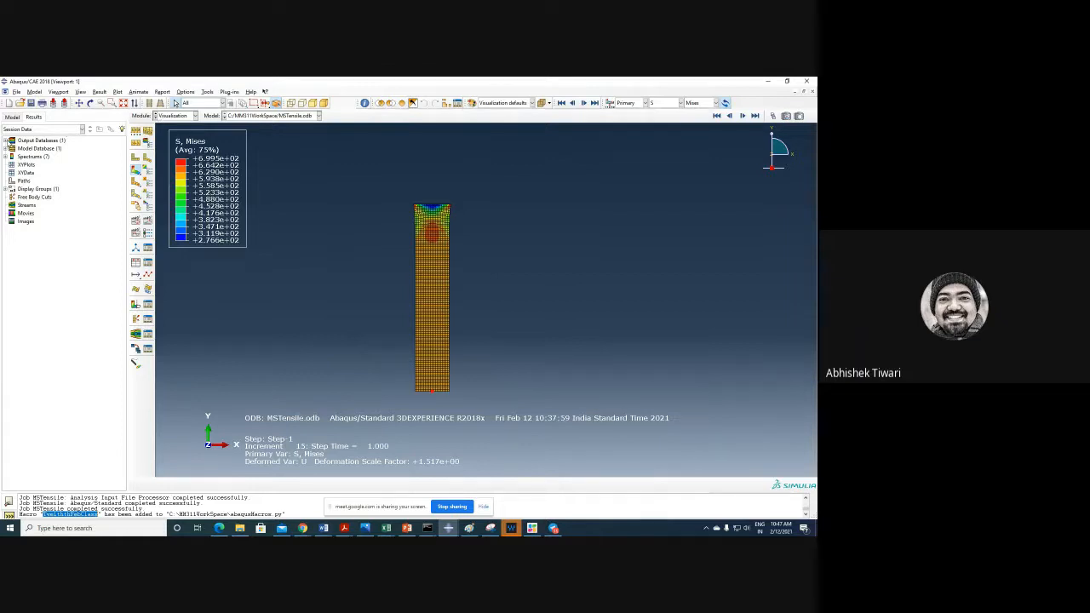
- Close the MSTensile output database and return to the Part module
{"action": "left_click", "coordinate": [6, 140]}
{"action": "right_click", "coordinate": [29, 150]}
{"action": "left_click", "coordinate": [43, 165]}
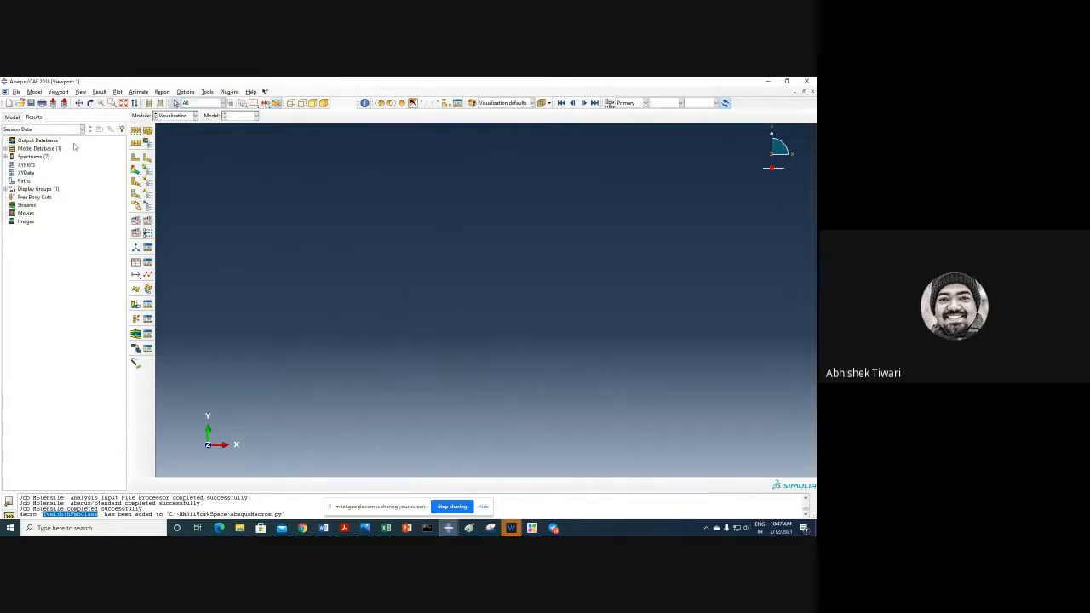
{"action": "left_click", "coordinate": [182, 115]}
{"action": "left_click", "coordinate": [178, 125]}
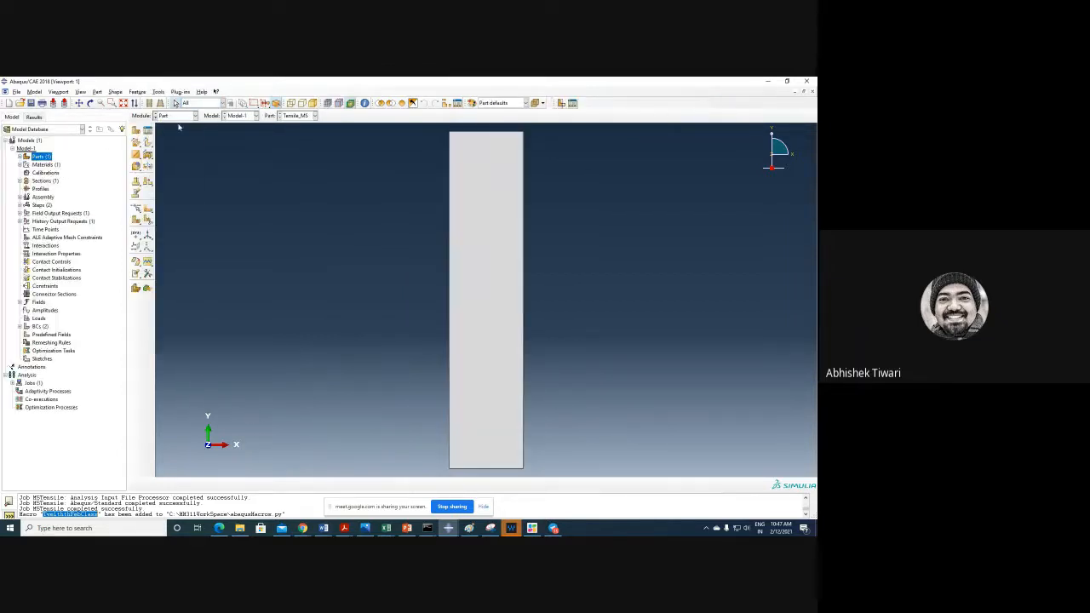
- Save the model database under the new name MM311Lab2Tensile in the MM311WorkSpace folder
{"action": "left_click", "coordinate": [15, 91]}
{"action": "left_click", "coordinate": [30, 153]}
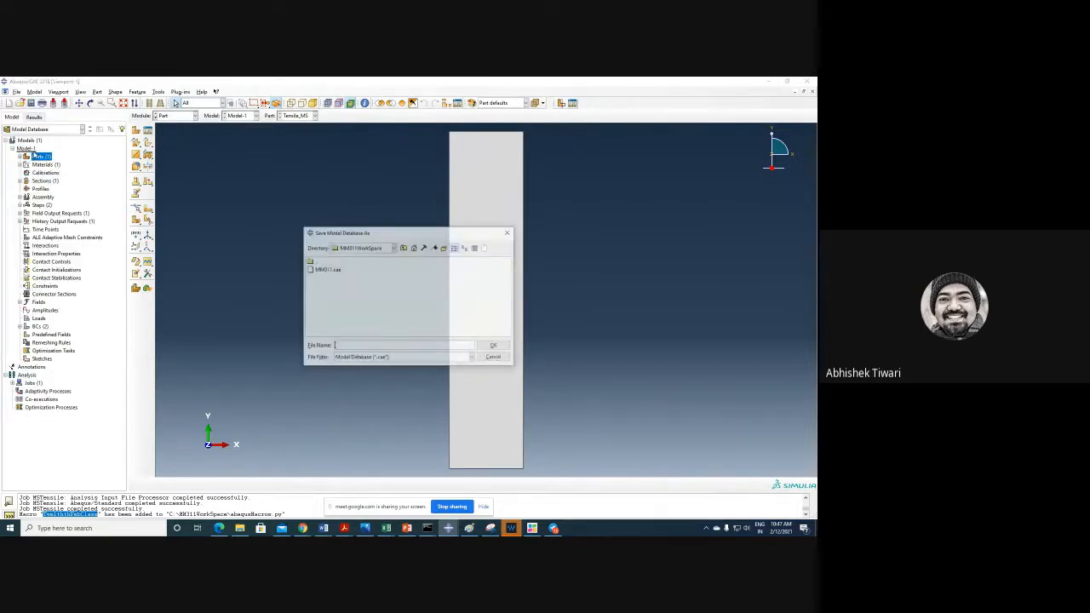
{"action": "left_click", "coordinate": [327, 270]}
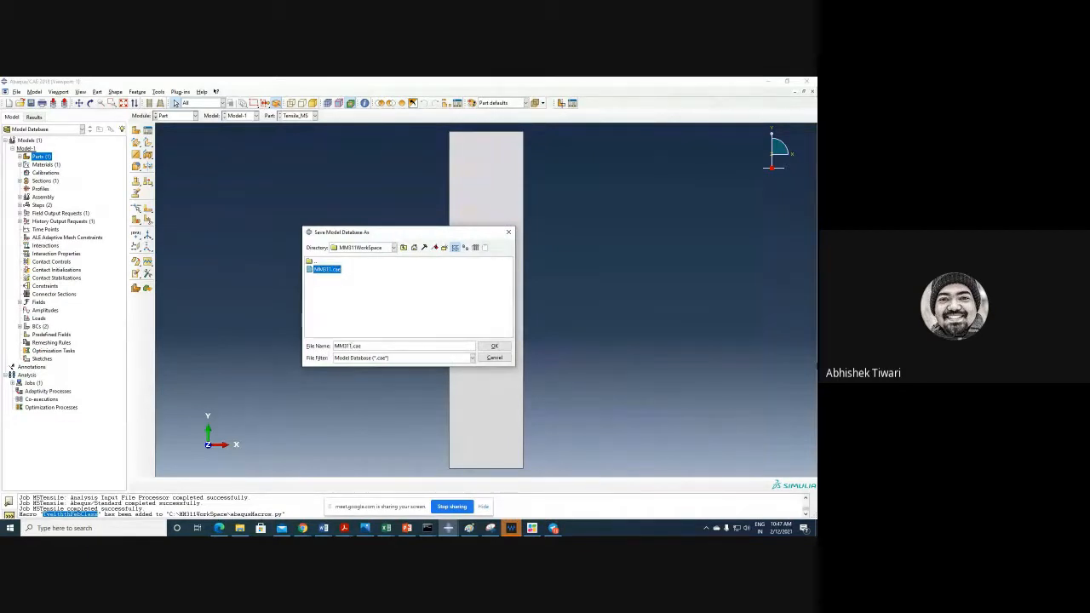
{"action": "type", "text": "Lab3"}
{"action": "type", "text": "Tensile"}
{"action": "key", "text": "Return"}
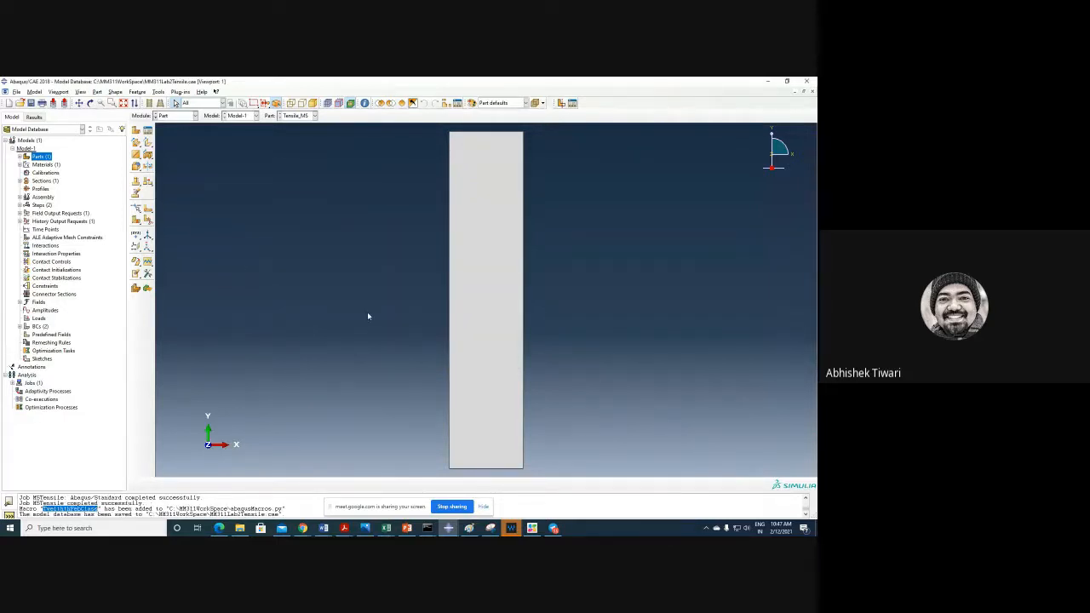
- Create a new model database with a Standard/Explicit model and check the saved database path in the message area
{"action": "left_click", "coordinate": [16, 92]}
{"action": "mouse_move", "coordinate": [43, 100]}
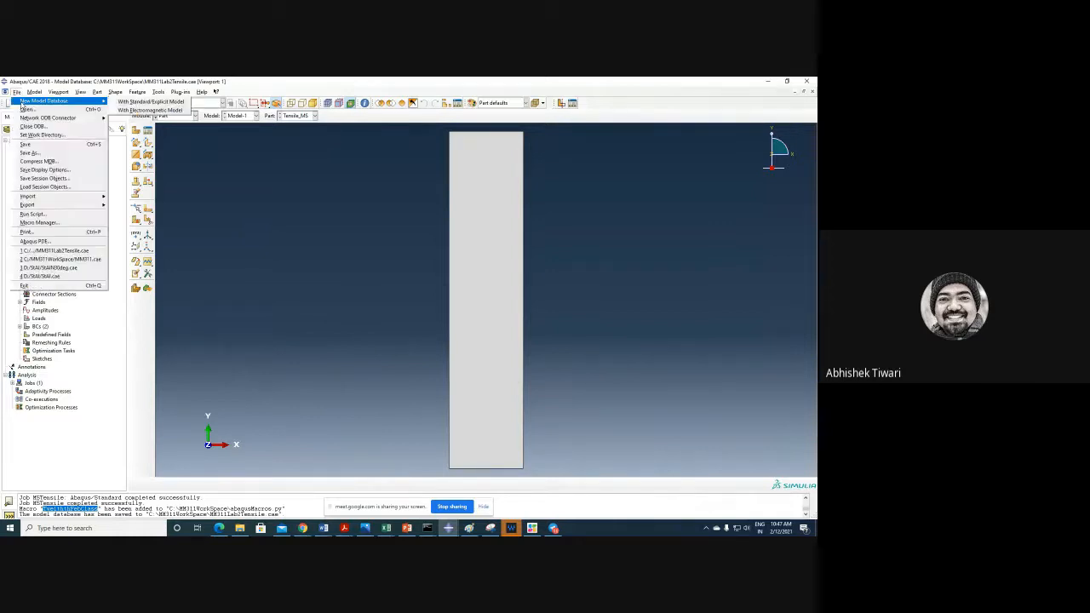
{"action": "left_click", "coordinate": [143, 105]}
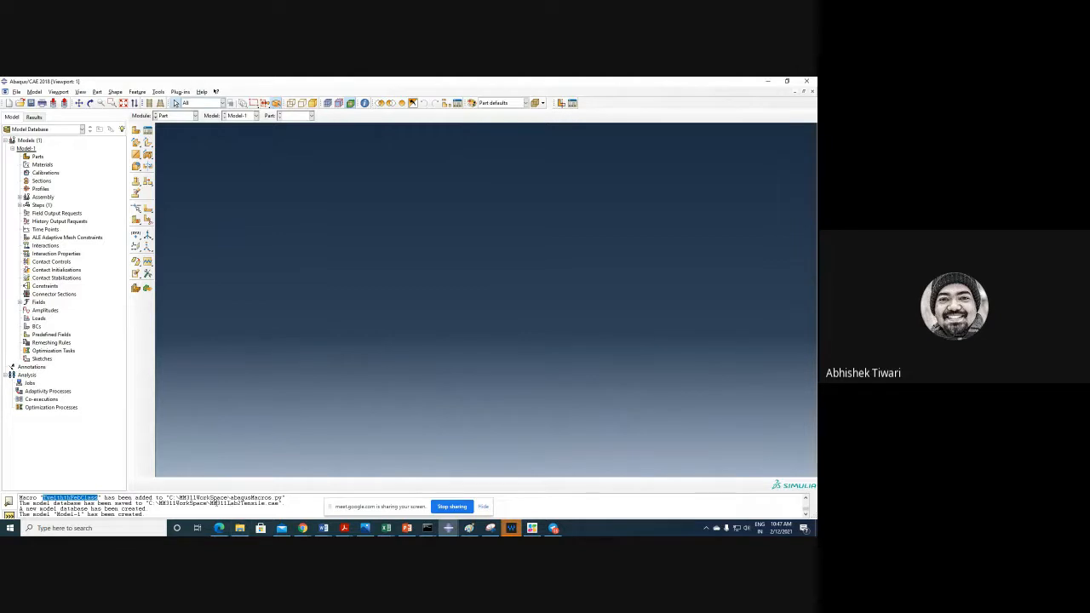
{"action": "left_click_drag", "start_coordinate": [217, 503], "coordinate": [282, 499]}
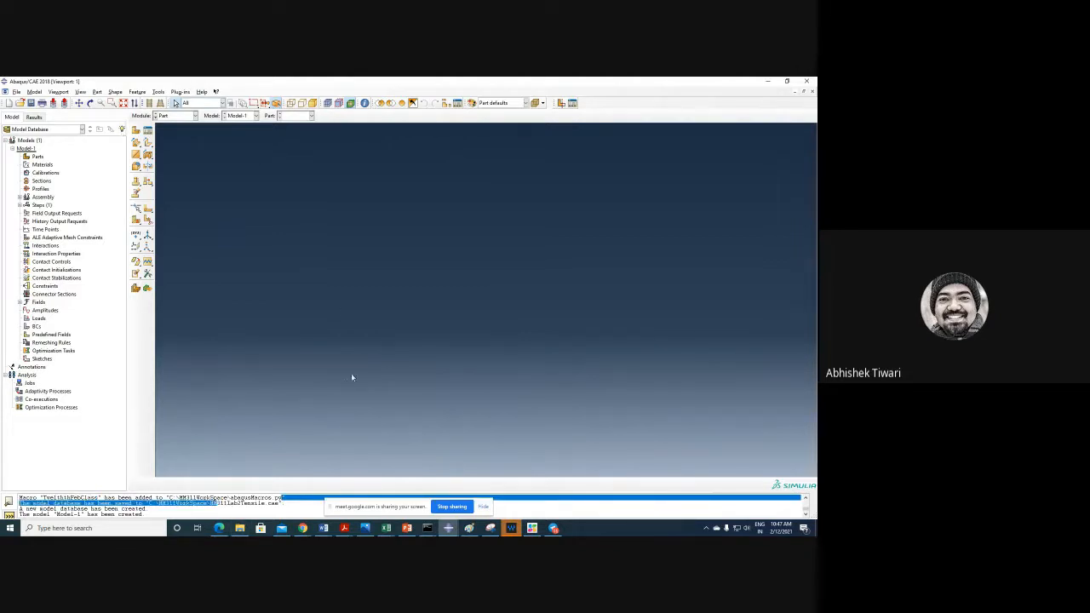
- Switch to File Explorer and open the MM311WorkSpace folder on Local Disk (C:)
{"action": "mouse_move", "coordinate": [243, 530]}
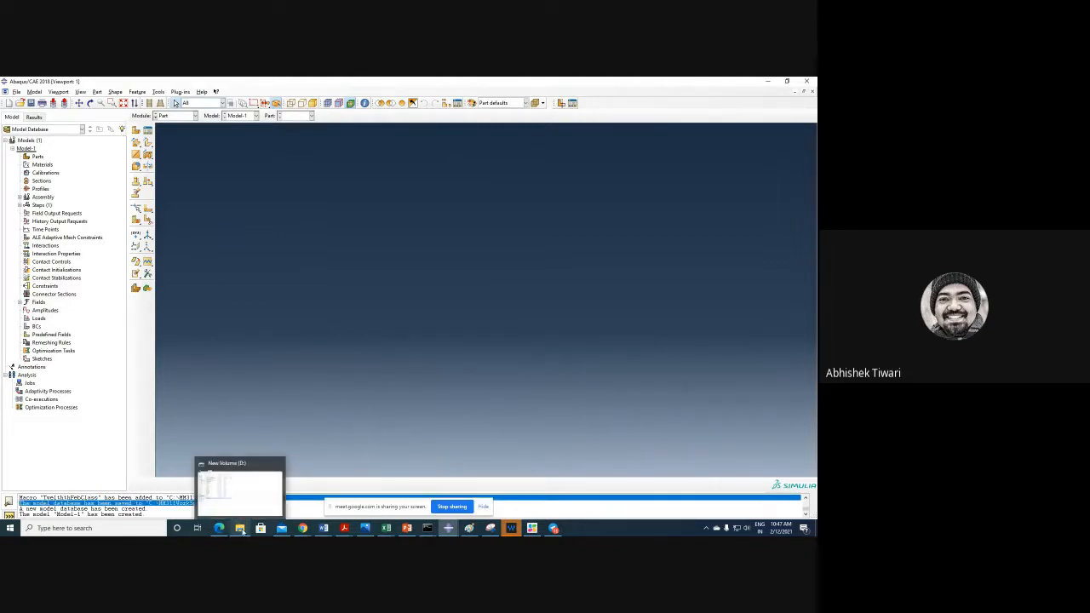
{"action": "left_click", "coordinate": [239, 490]}
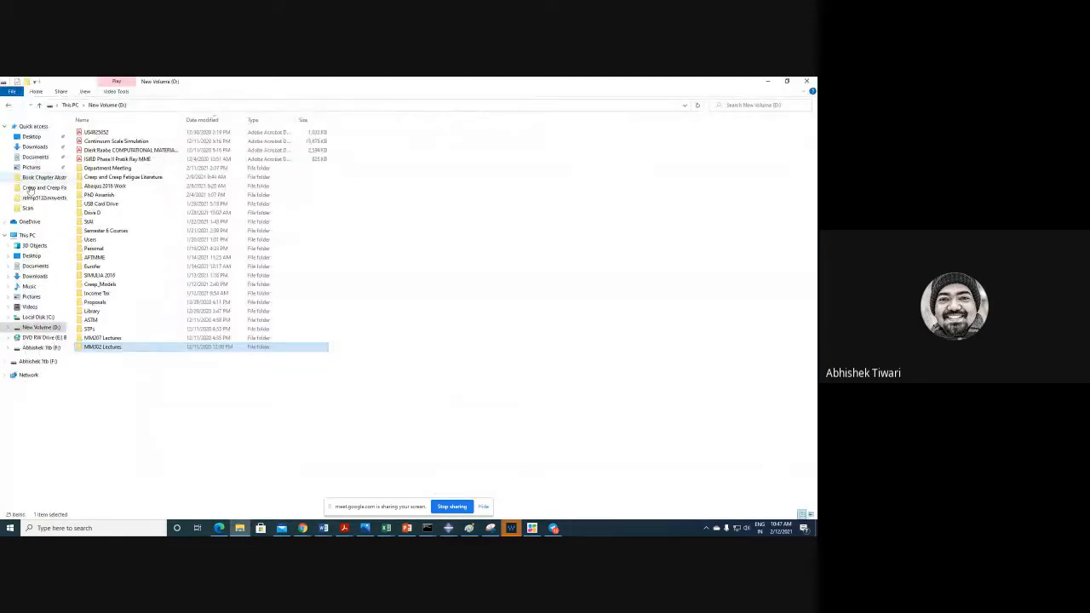
{"action": "left_click", "coordinate": [32, 317]}
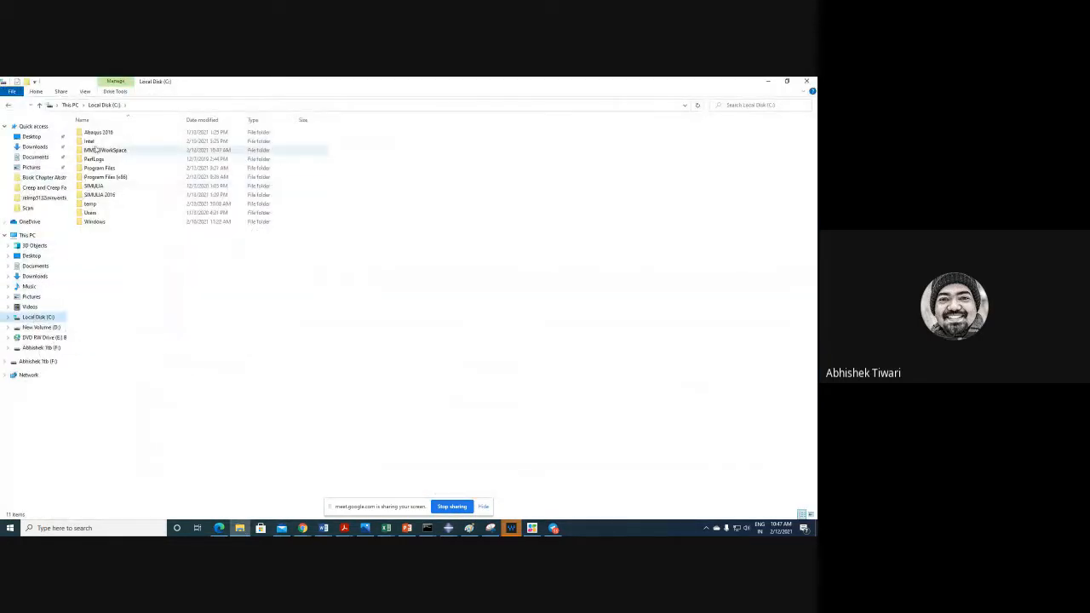
{"action": "double_click", "coordinate": [103, 150]}
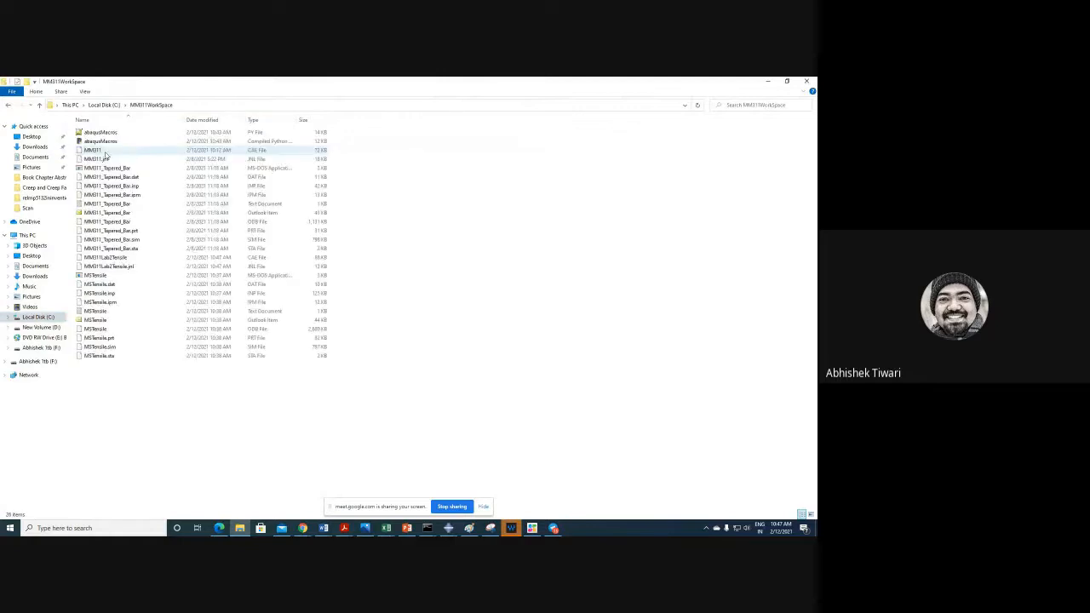
- Open the abaqusMacros.py file in Notepad++ and look over the start of the recorded code
{"action": "left_click", "coordinate": [102, 134]}
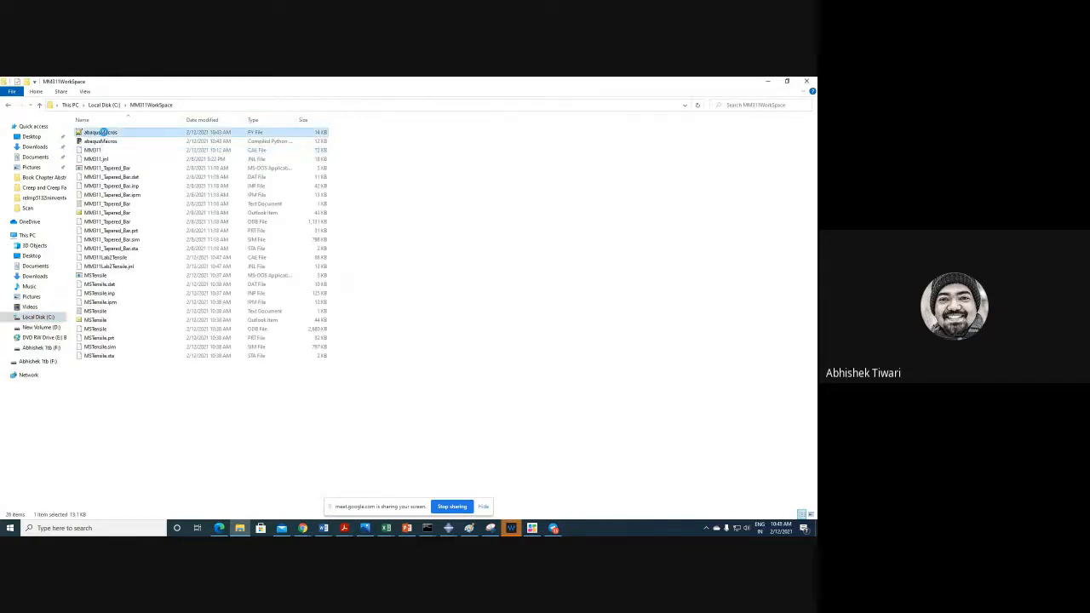
{"action": "right_click", "coordinate": [102, 134]}
{"action": "left_click", "coordinate": [57, 175]}
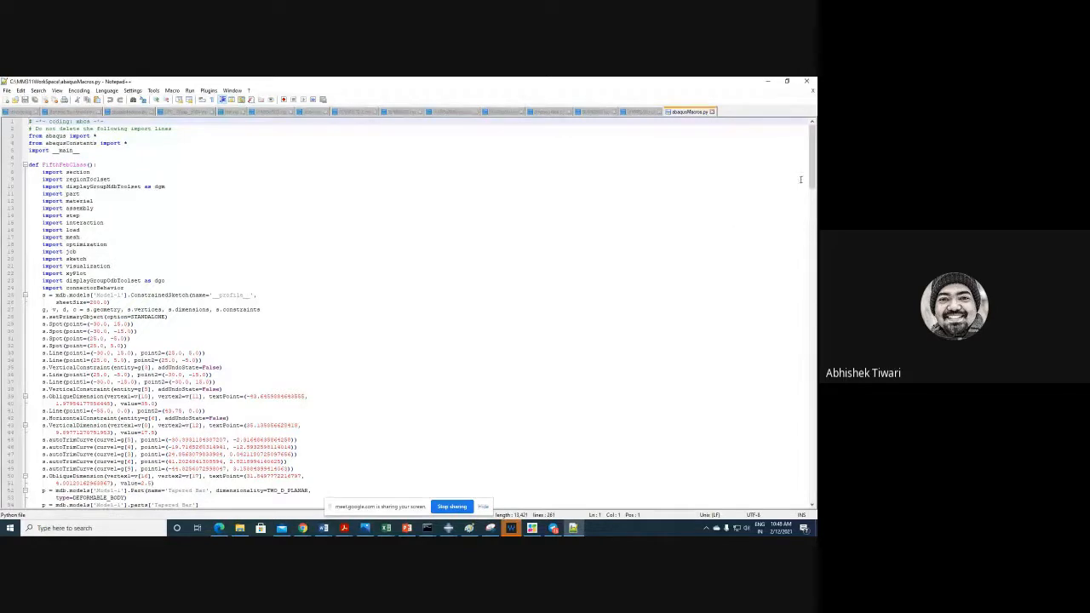
{"action": "left_click_drag", "start_coordinate": [809, 179], "coordinate": [792, 136]}
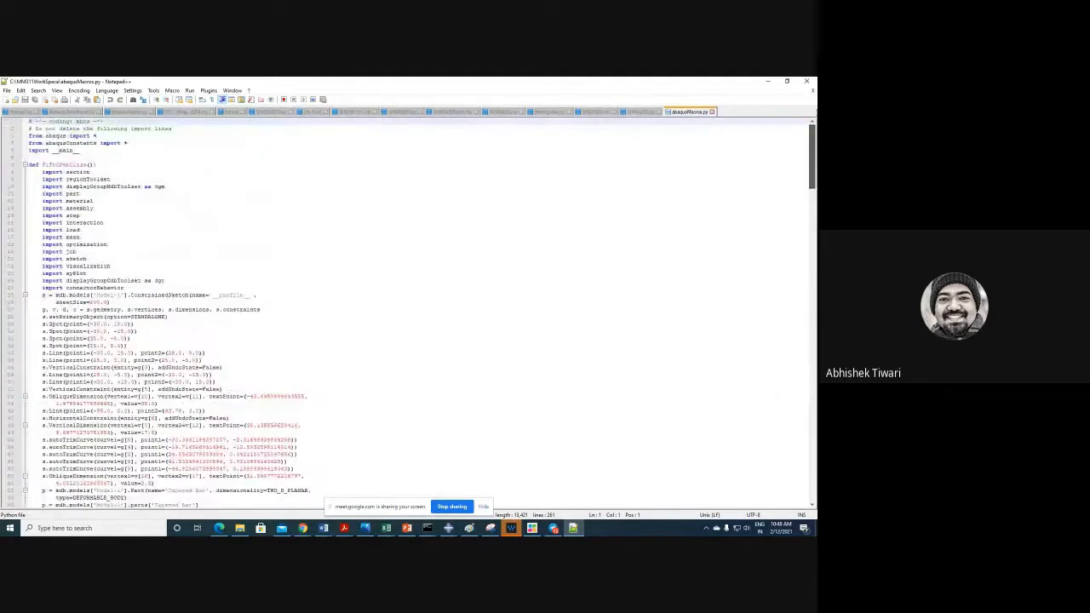
{"action": "left_click", "coordinate": [415, 249]}
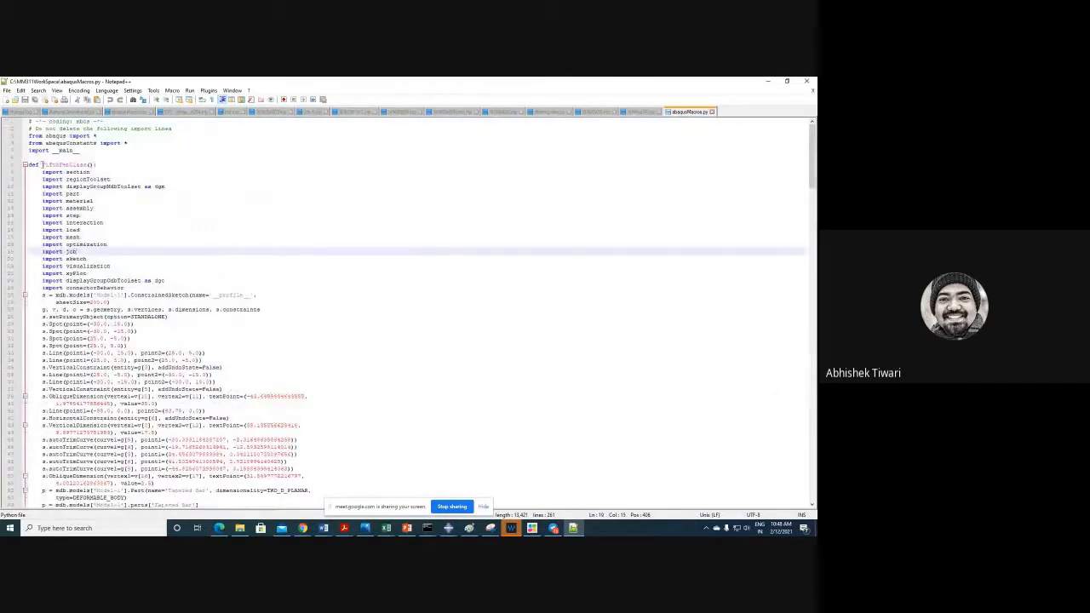
- Create a new Notepad++ document, copy the entire abaqusMacros.py code into it, and return to its first lines
{"action": "left_click", "coordinate": [6, 99]}
{"action": "left_click", "coordinate": [687, 113]}
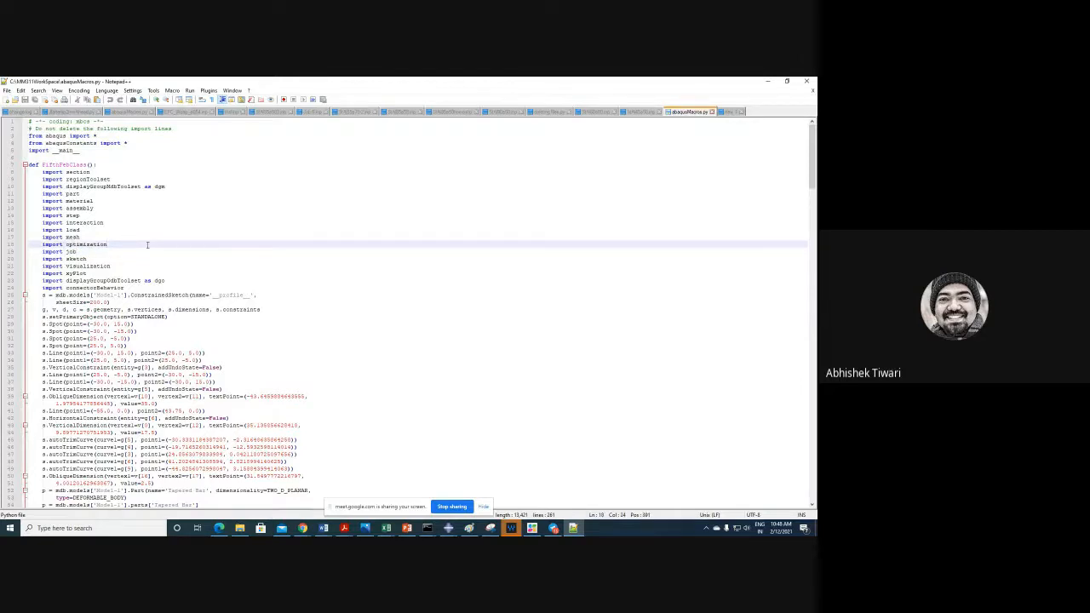
{"action": "key", "text": "ctrl+a"}
{"action": "left_click", "coordinate": [734, 113]}
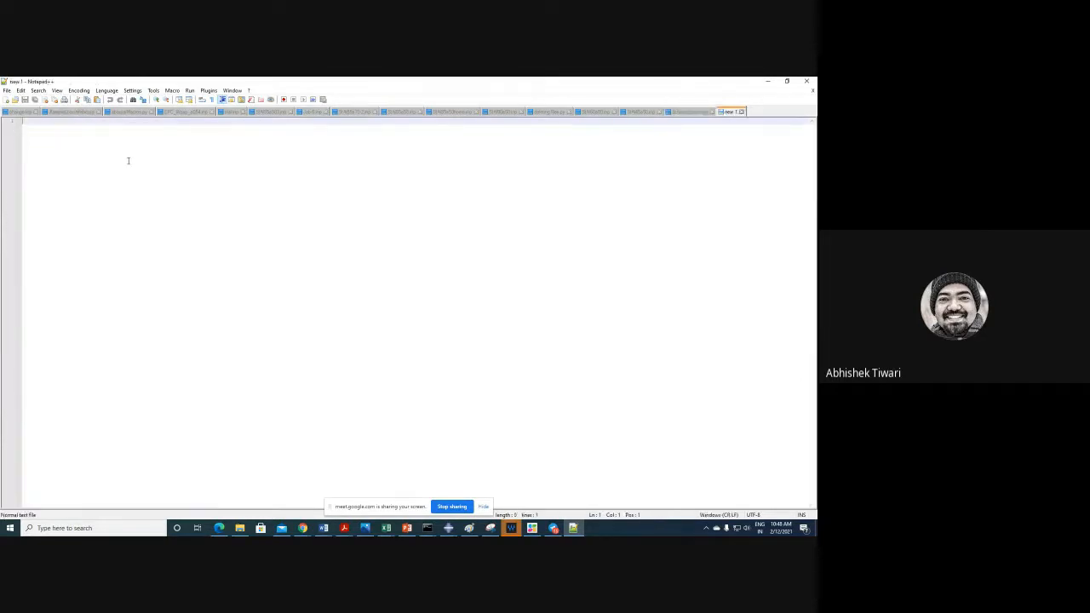
{"action": "key", "text": "ctrl+v"}
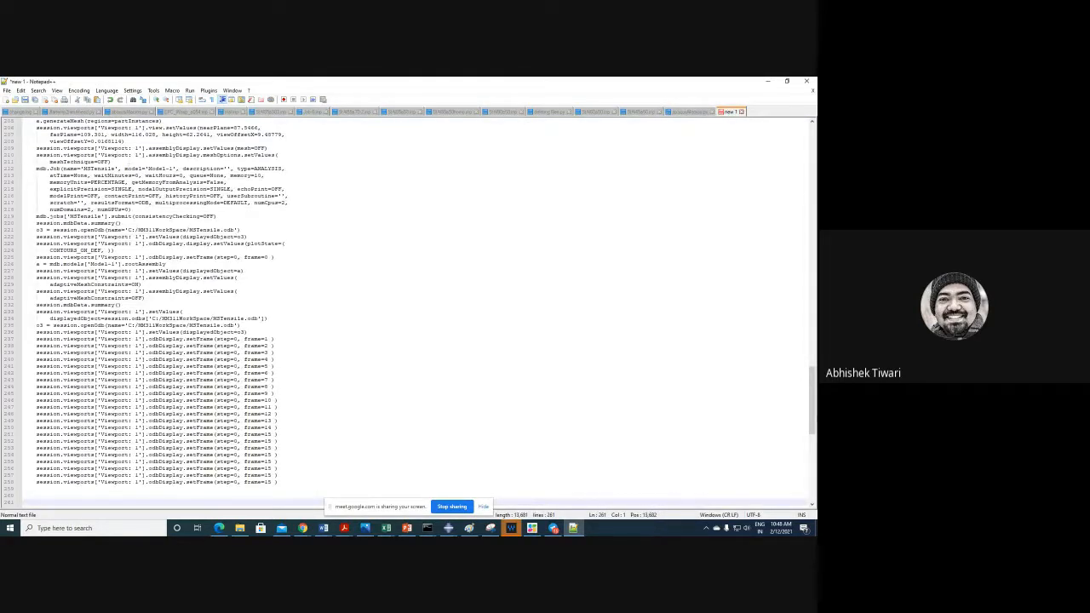
{"action": "scroll", "coordinate": [409, 307], "scroll_direction": "up", "scroll_amount": 20}
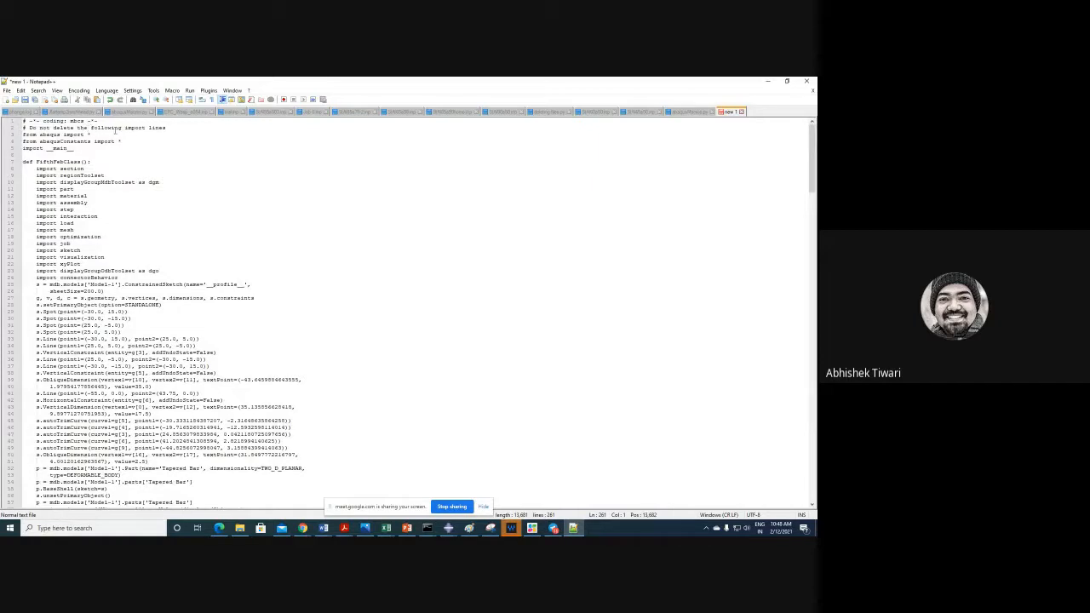
- Delete the "def FifthFebClass():" line and the blank line above it in the copied macro code
{"action": "left_click", "coordinate": [23, 161]}
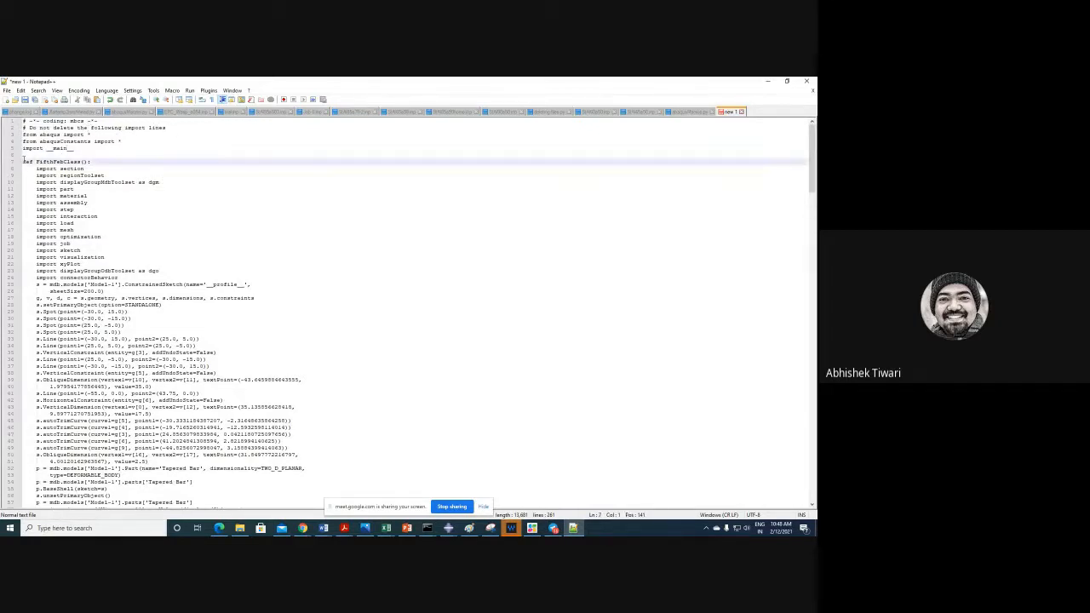
{"action": "left_click_drag", "start_coordinate": [23, 161], "coordinate": [172, 168]}
{"action": "key", "text": "BackSpace"}
{"action": "key", "text": "BackSpace"}
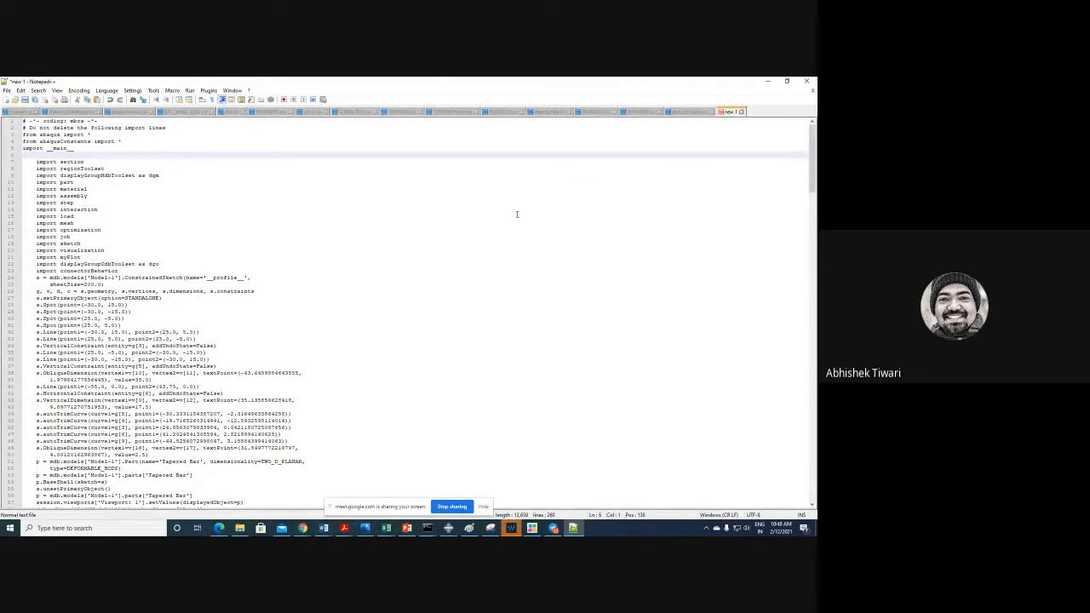
{"action": "key", "text": "Delete"}
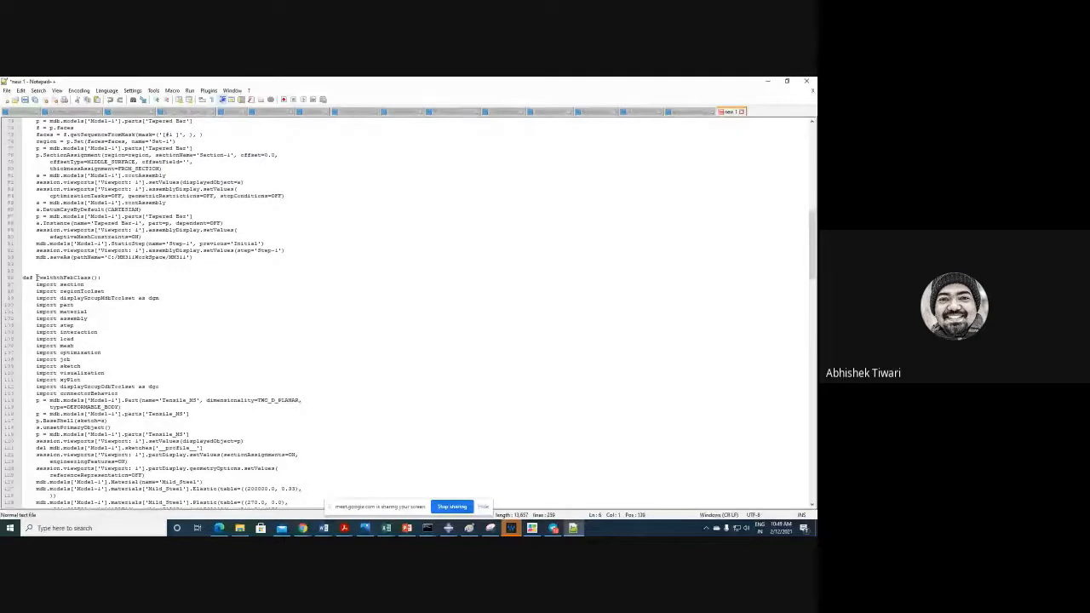
- Remove the entire old macro body between "import __main__" and the TwelththFebClass definition, including the blank lines
{"action": "double_click", "coordinate": [36, 277]}
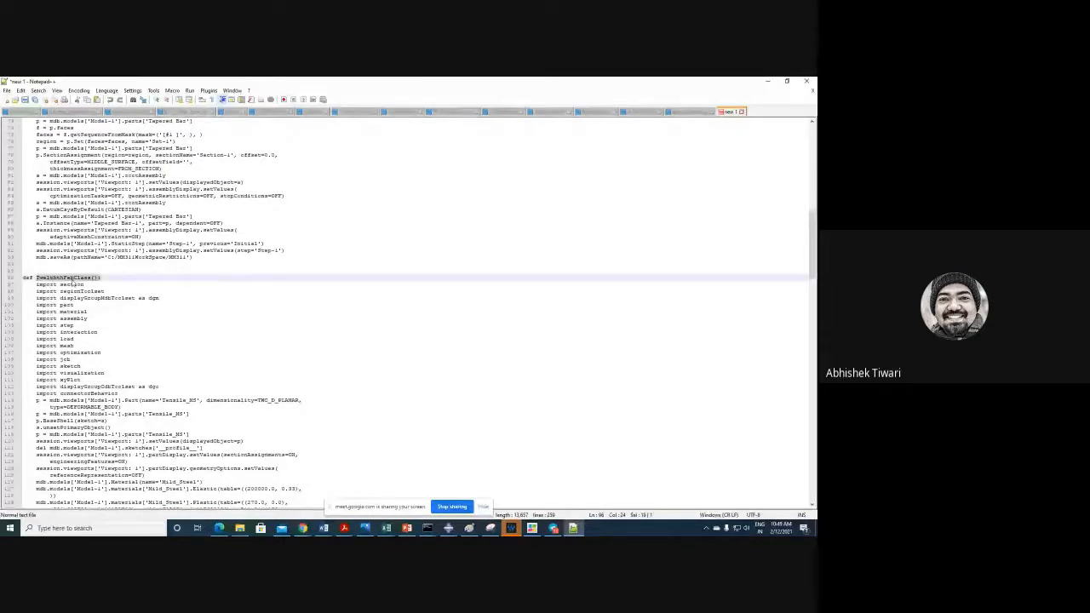
{"action": "left_click", "coordinate": [73, 281]}
{"action": "left_click_drag", "start_coordinate": [200, 265], "coordinate": [24, 154]}
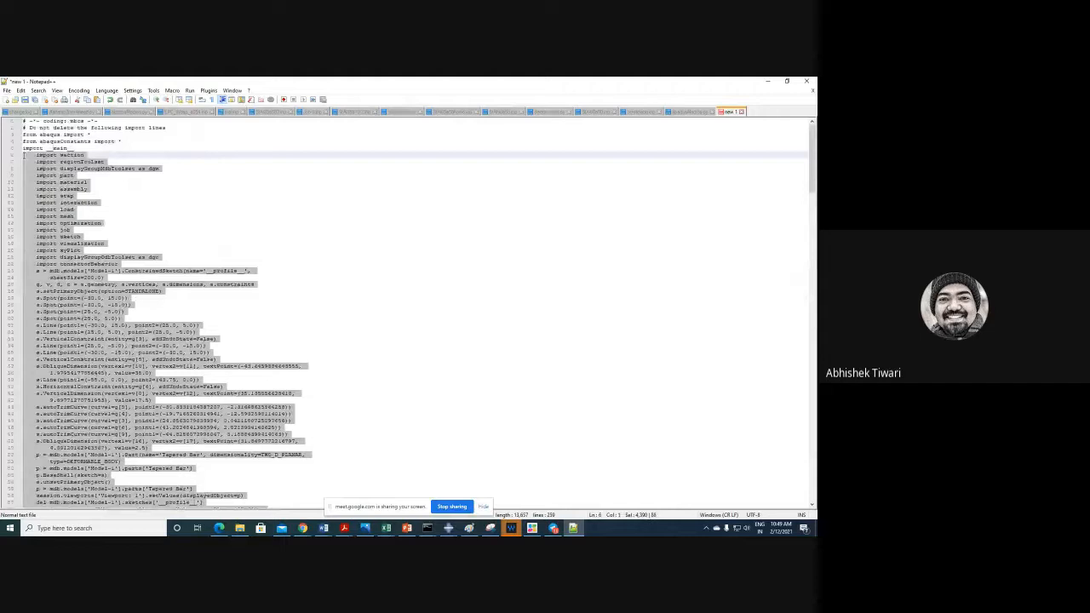
{"action": "key", "text": "ctrl+v"}
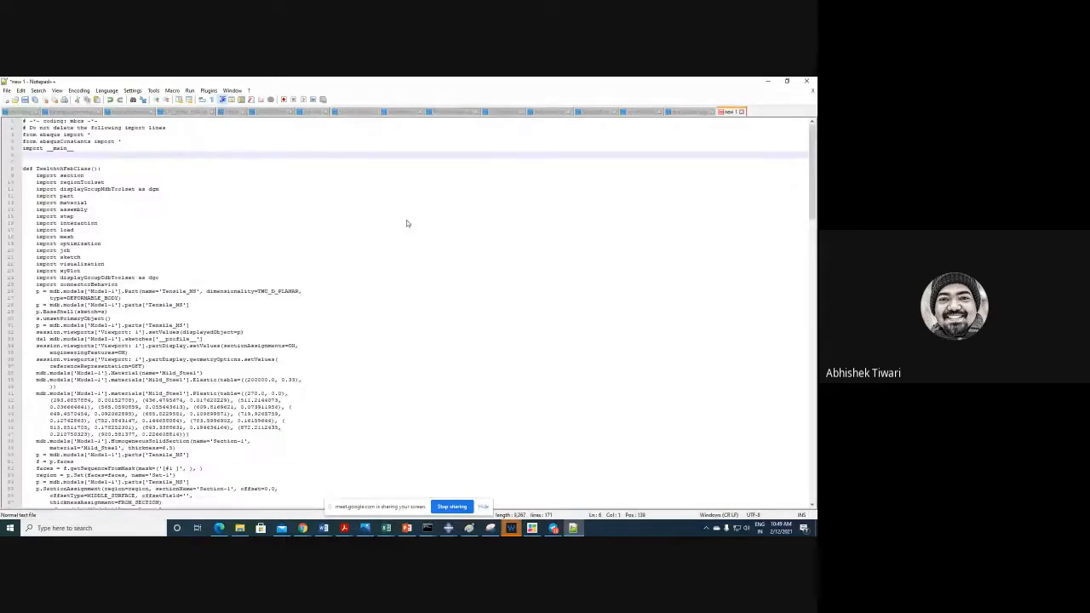
{"action": "key", "text": "Delete"}
{"action": "key", "text": "Delete"}
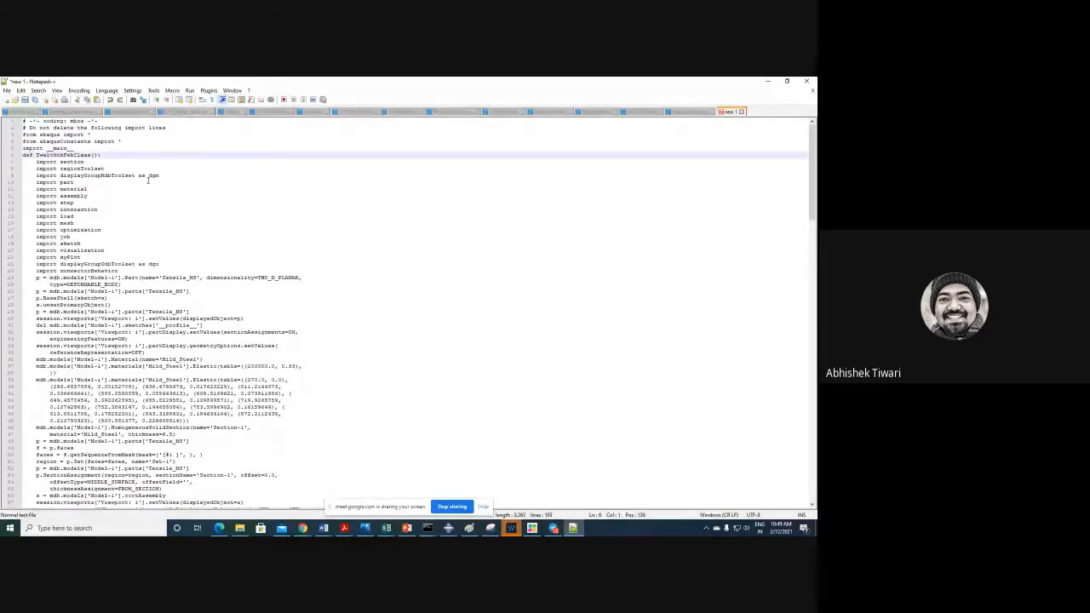
- Delete the "def TwelththFebClass():" line so that "import section" directly follows "import __main__"
{"action": "left_click_drag", "start_coordinate": [23, 155], "coordinate": [106, 154]}
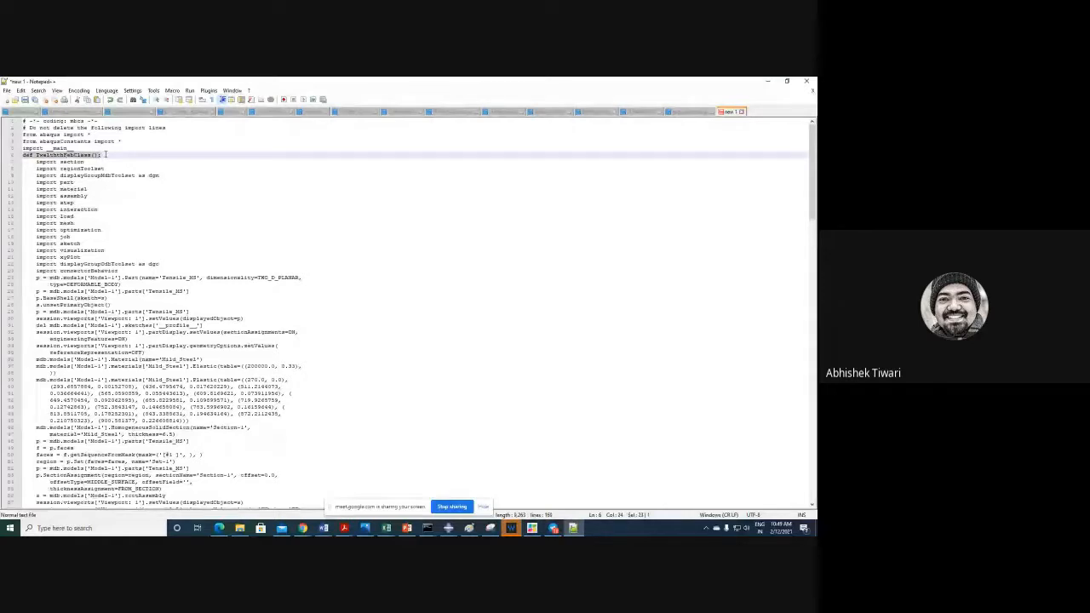
{"action": "key", "text": "BackSpace"}
{"action": "key", "text": "Delete"}
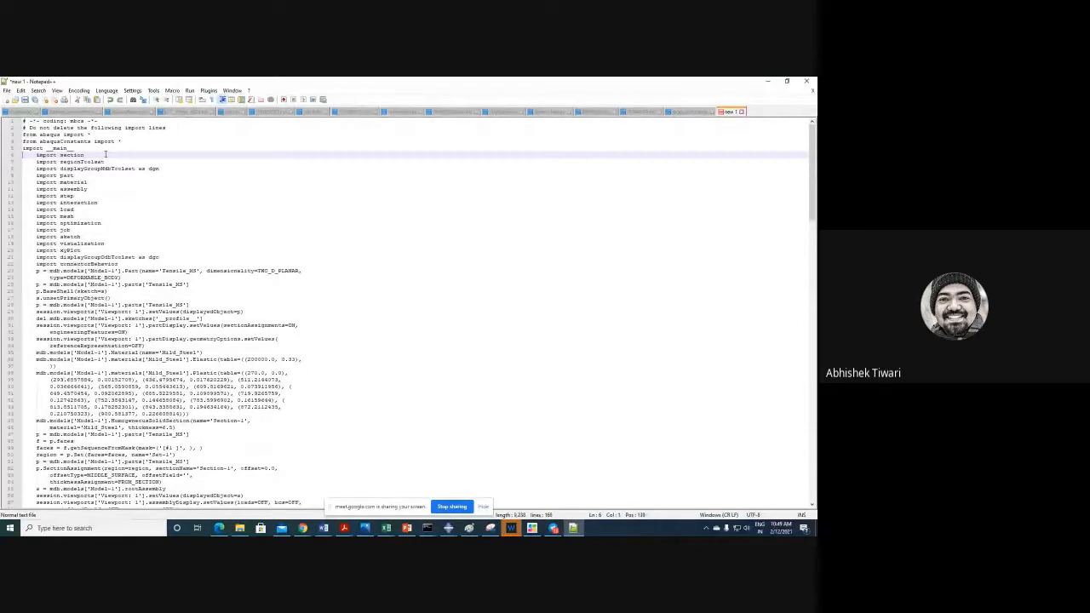
{"action": "scroll", "coordinate": [105, 154], "scroll_direction": "down", "scroll_amount": 8}
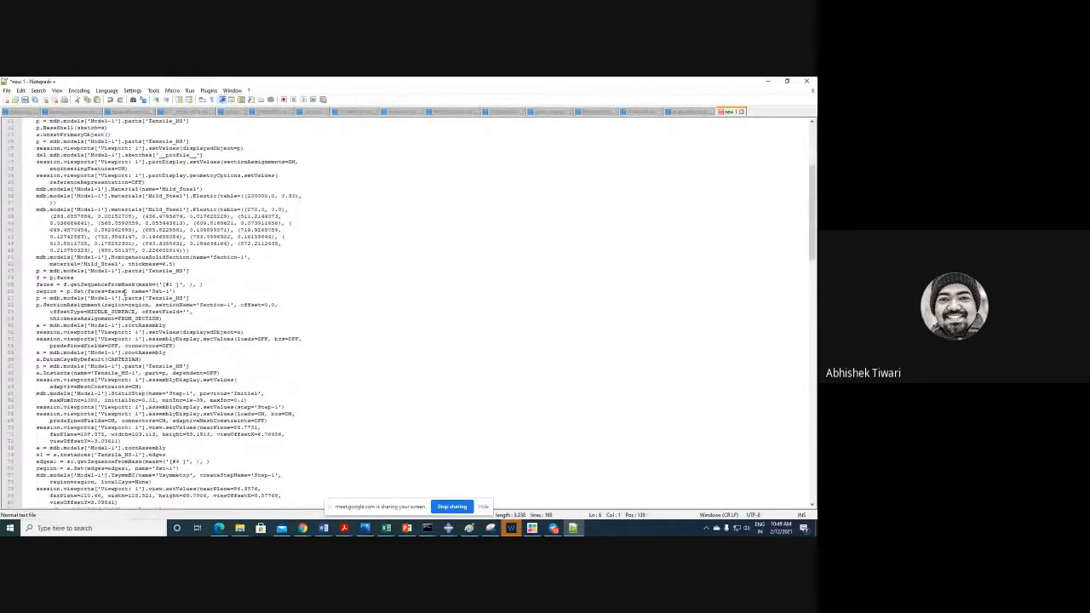
{"action": "scroll", "coordinate": [124, 292], "scroll_direction": "down", "scroll_amount": 20}
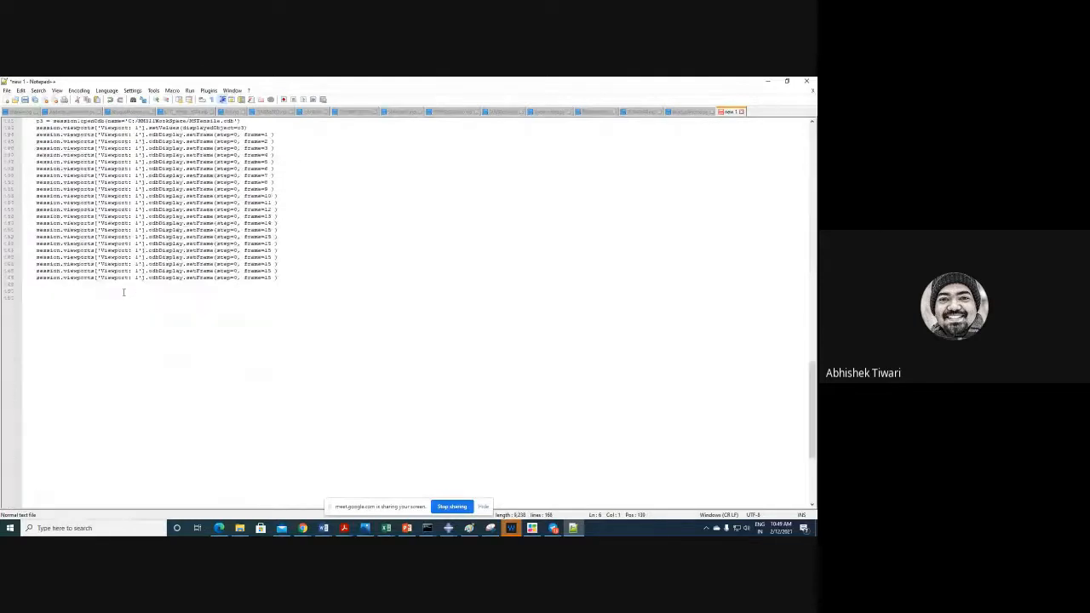
{"action": "key", "text": "ctrl+a"}
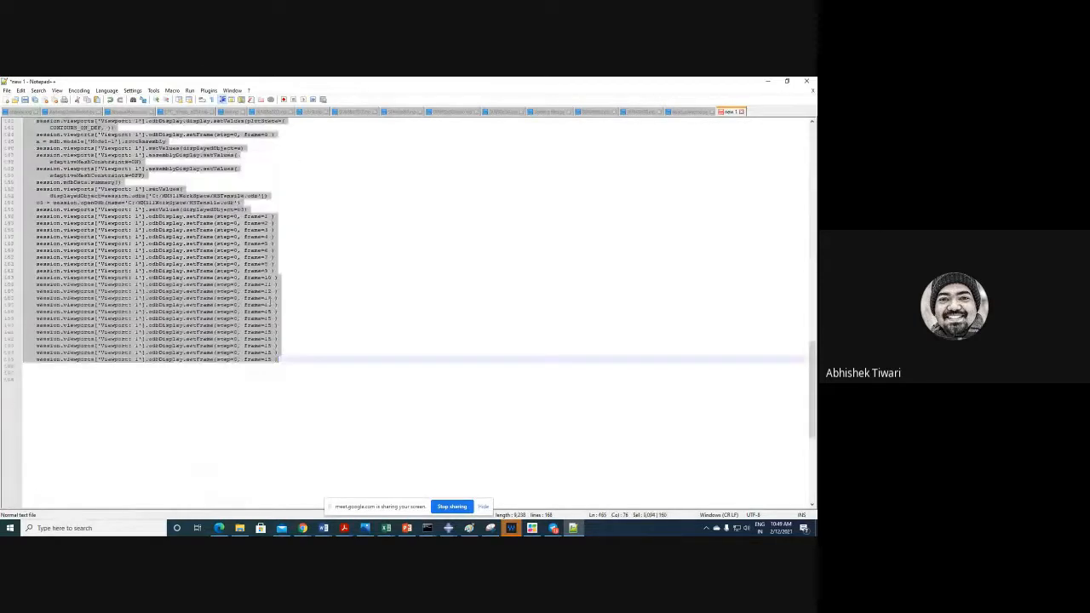
{"action": "scroll", "coordinate": [267, 305], "scroll_direction": "up", "scroll_amount": 16}
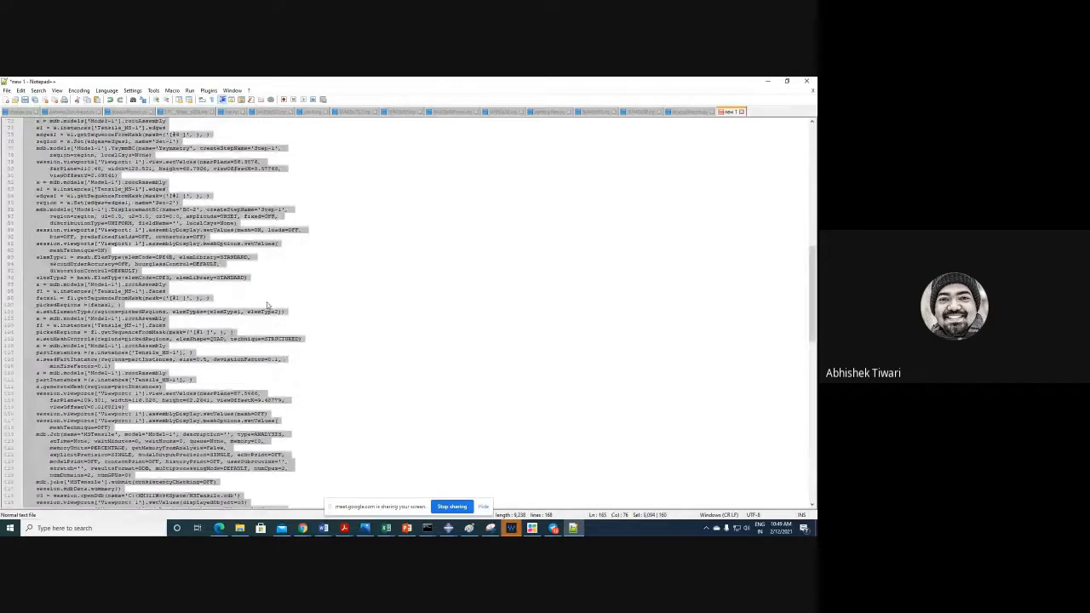
{"action": "scroll", "coordinate": [267, 305], "scroll_direction": "up", "scroll_amount": 20}
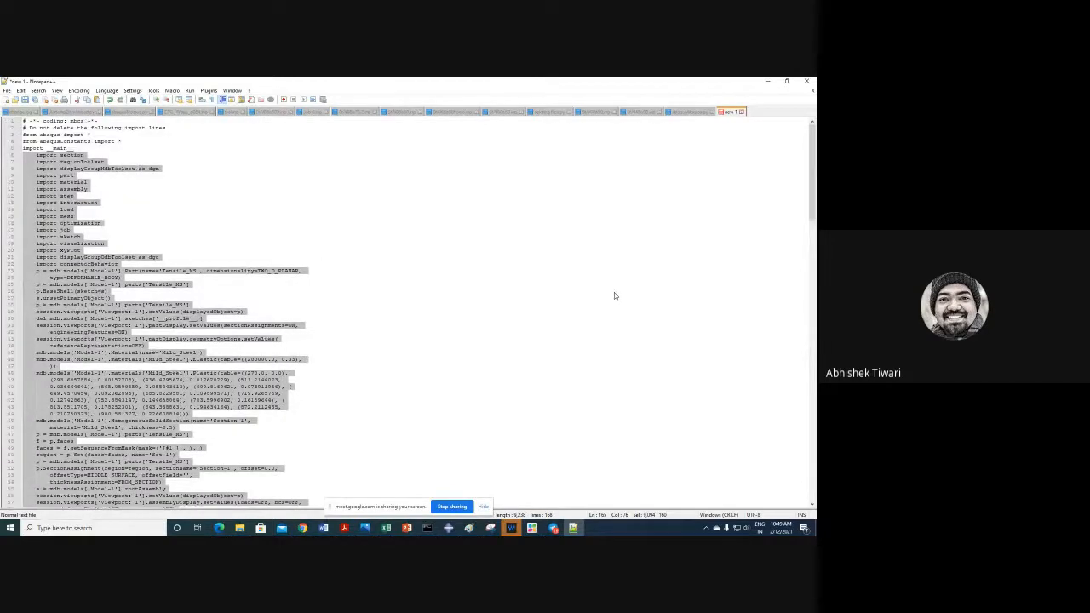
{"action": "key", "text": "ctrl+Home"}
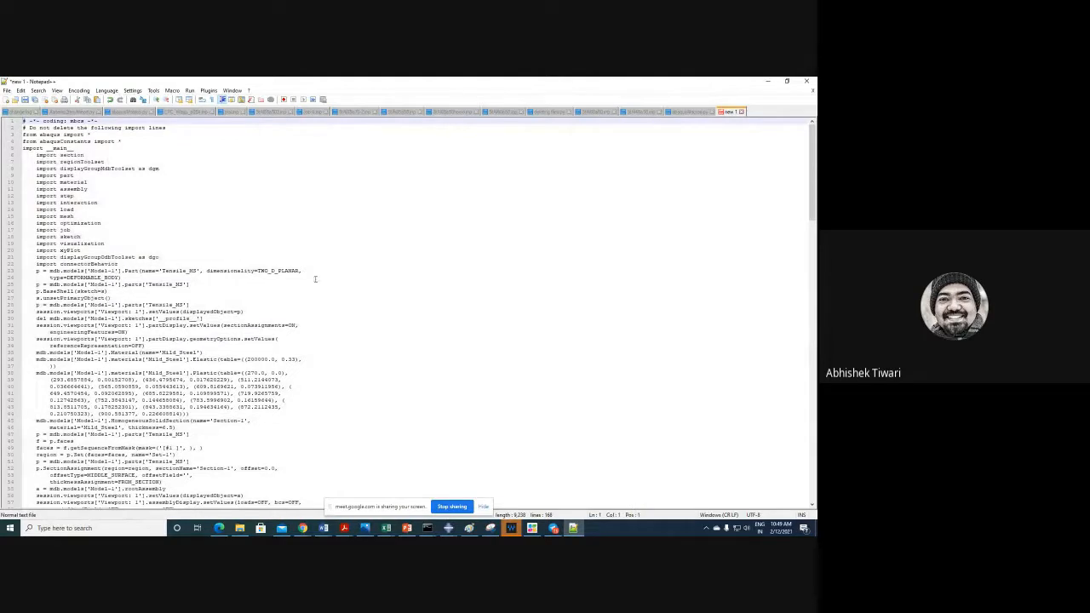
- Decrease the line indent by one level for all code from "import section" through the last setFrame line
{"action": "left_click_drag", "start_coordinate": [37, 153], "coordinate": [281, 482]}
{"action": "left_click", "coordinate": [21, 90]}
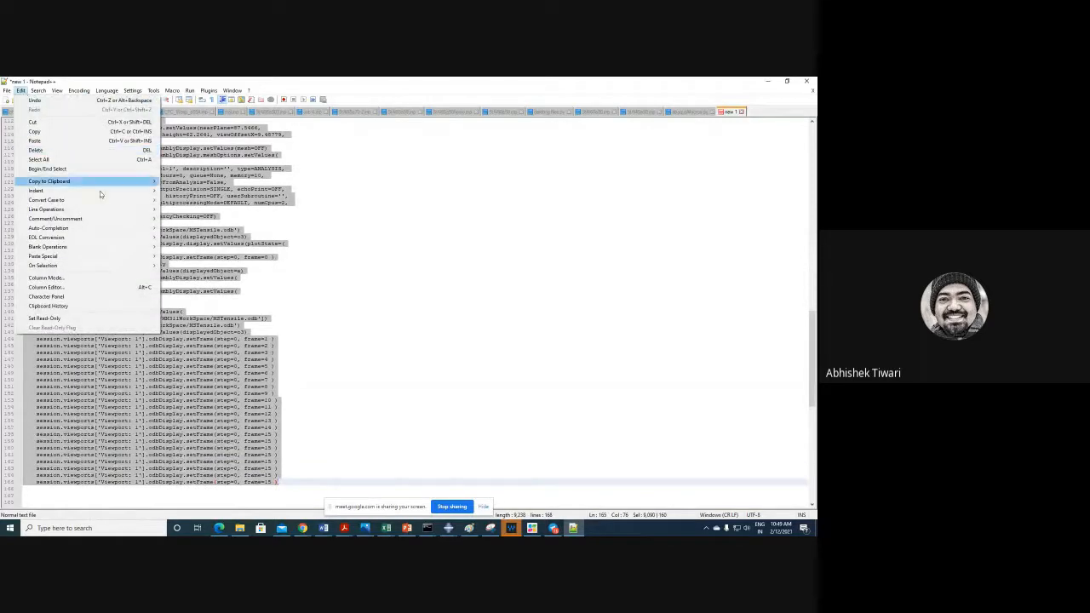
{"action": "mouse_move", "coordinate": [104, 190]}
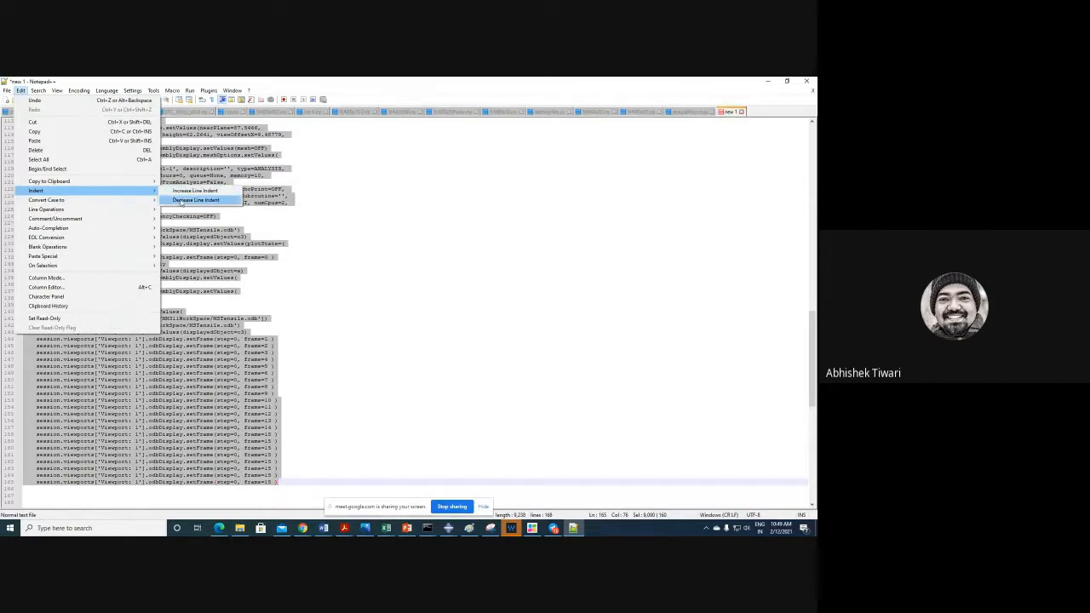
{"action": "left_click", "coordinate": [181, 201]}
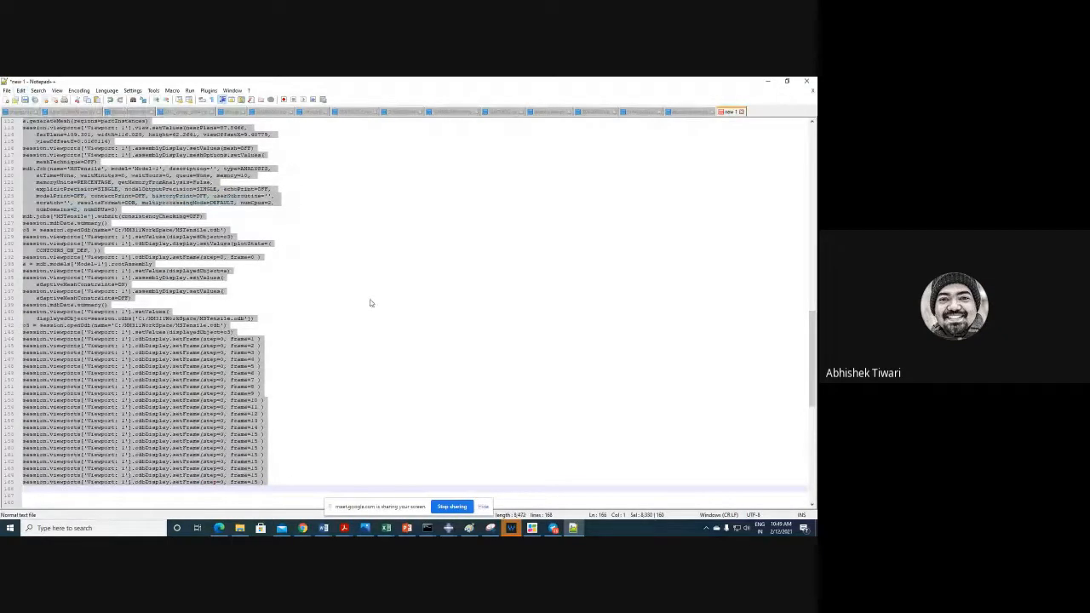
{"action": "scroll", "coordinate": [370, 303], "scroll_direction": "up", "scroll_amount": 20}
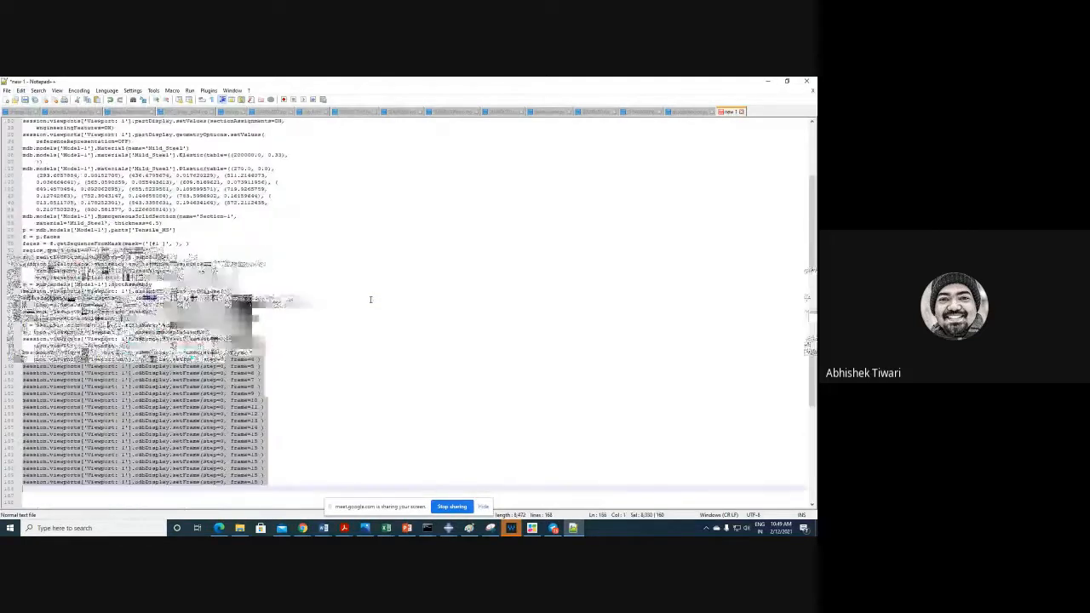
{"action": "scroll", "coordinate": [371, 299], "scroll_direction": "up", "scroll_amount": 2}
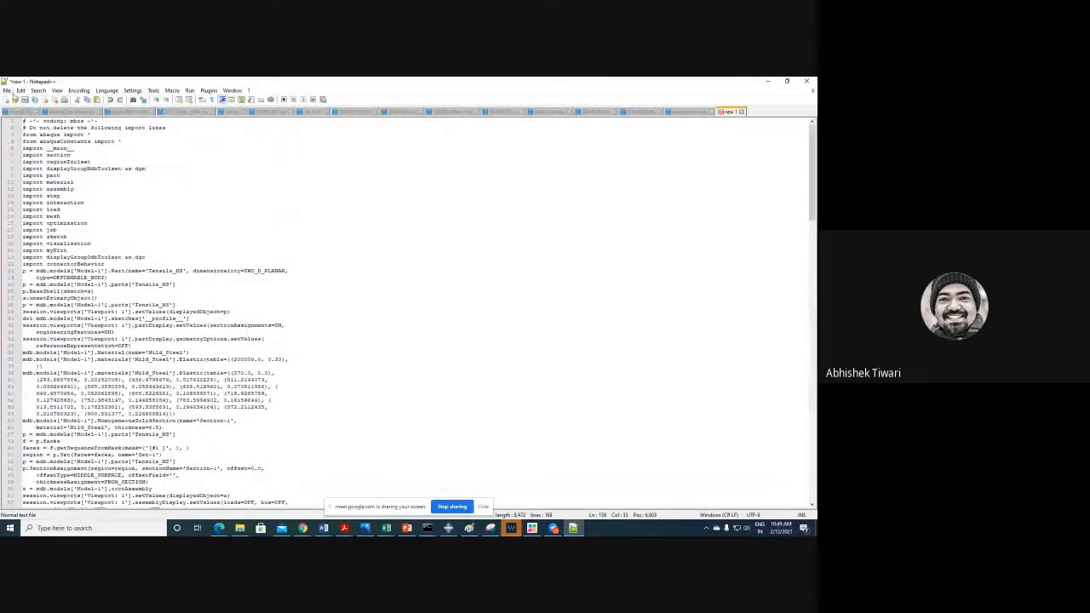
- Start saving the new document under a new name in MM311WorkSpace, with the file type set to All types
{"action": "left_click", "coordinate": [7, 90]}
{"action": "left_click", "coordinate": [37, 167]}
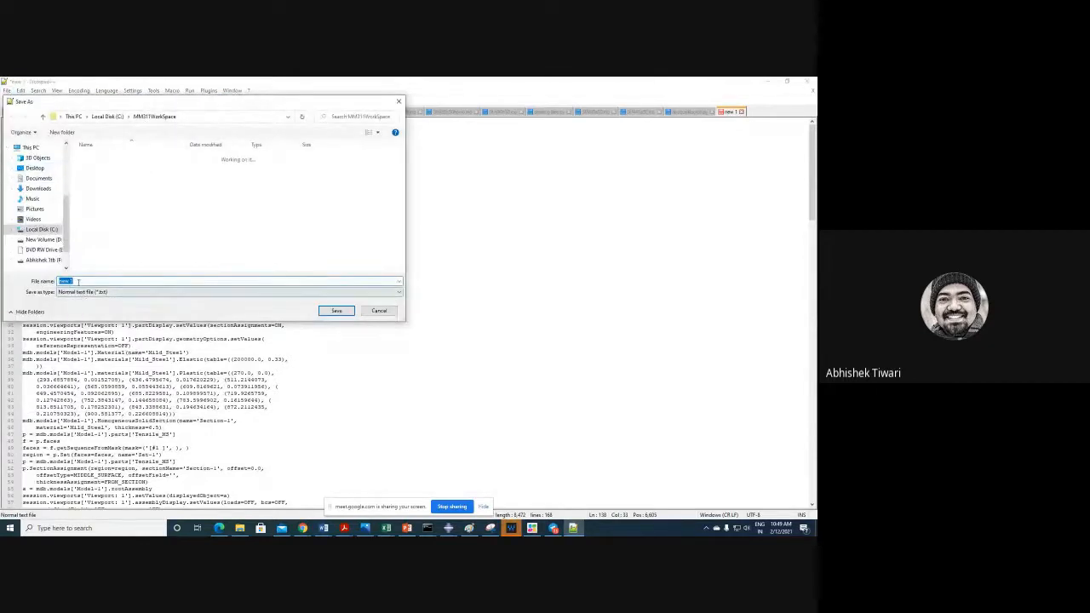
{"action": "left_click", "coordinate": [96, 295]}
{"action": "scroll", "coordinate": [117, 325], "scroll_direction": "up", "scroll_amount": 1}
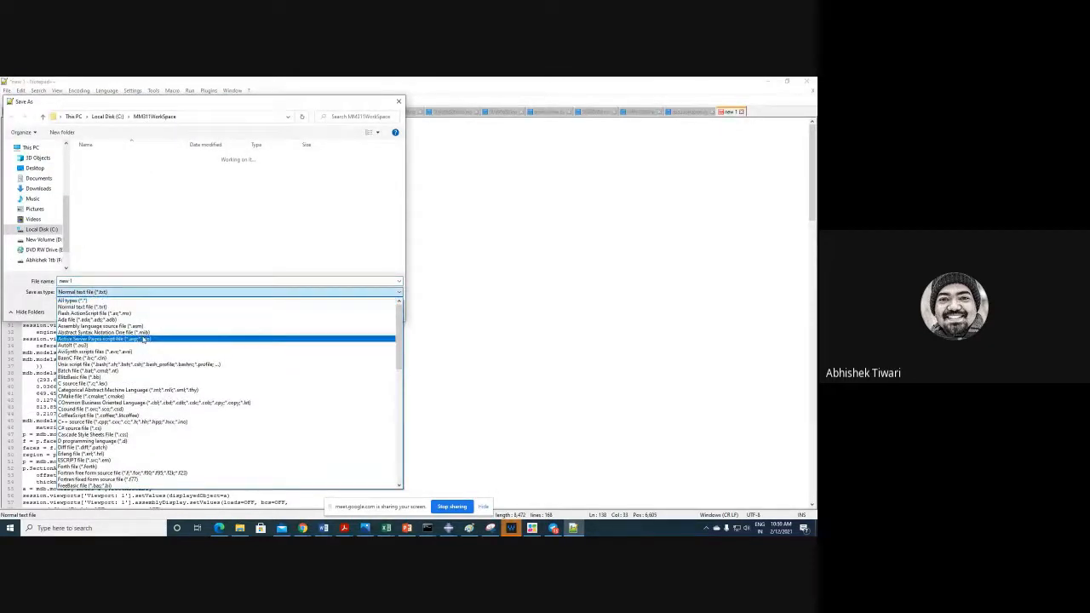
{"action": "left_click", "coordinate": [78, 302]}
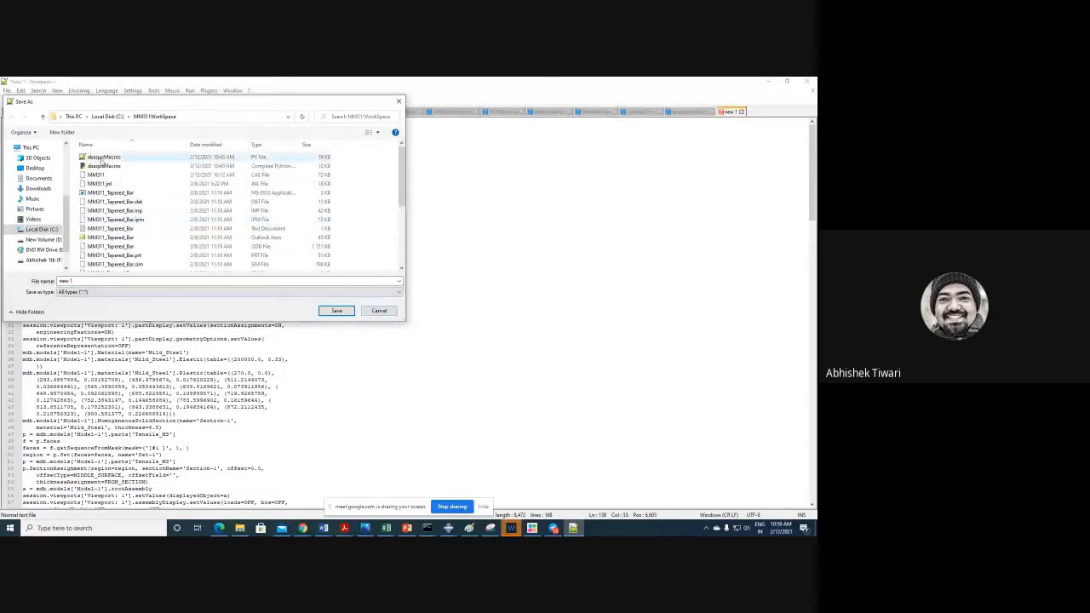
- Base the file name on the existing MSTensile.inp, change it to MSTensile.py, and save the script
{"action": "scroll", "coordinate": [138, 217], "scroll_direction": "down", "scroll_amount": 3}
{"action": "scroll", "coordinate": [138, 217], "scroll_direction": "down", "scroll_amount": 2}
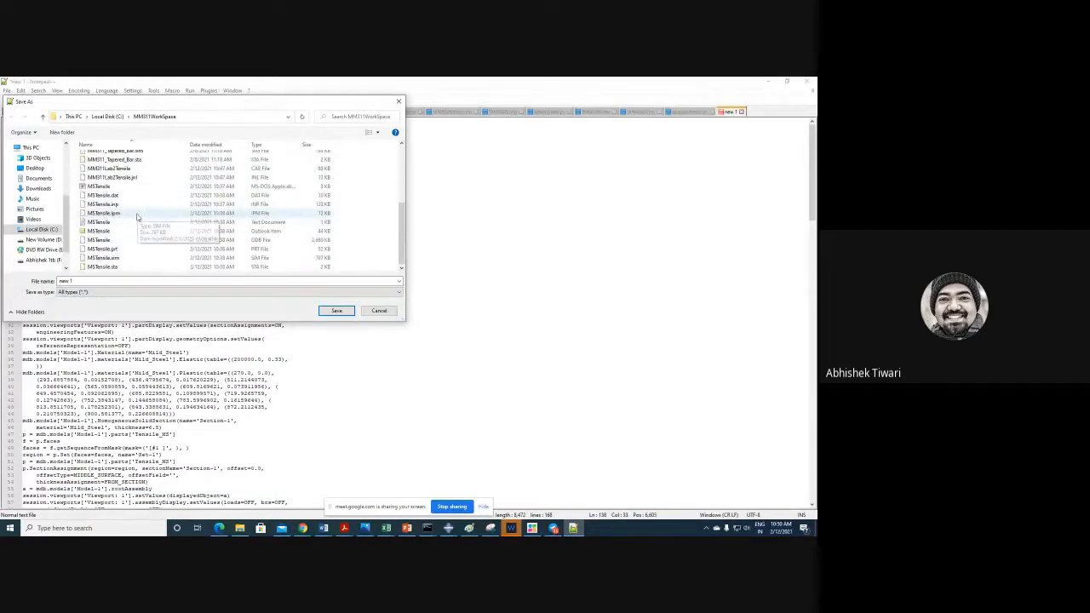
{"action": "left_click", "coordinate": [108, 205]}
{"action": "left_click", "coordinate": [92, 281]}
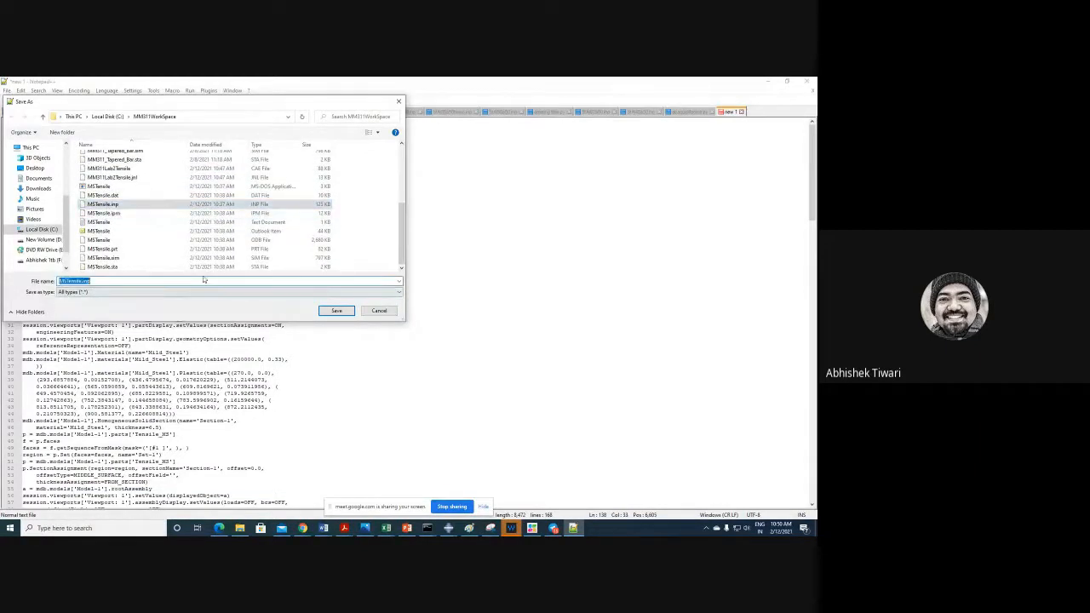
{"action": "left_click", "coordinate": [92, 281]}
{"action": "key", "text": "BackSpace"}
{"action": "key", "text": "BackSpace"}
{"action": "key", "text": "BackSpace"}
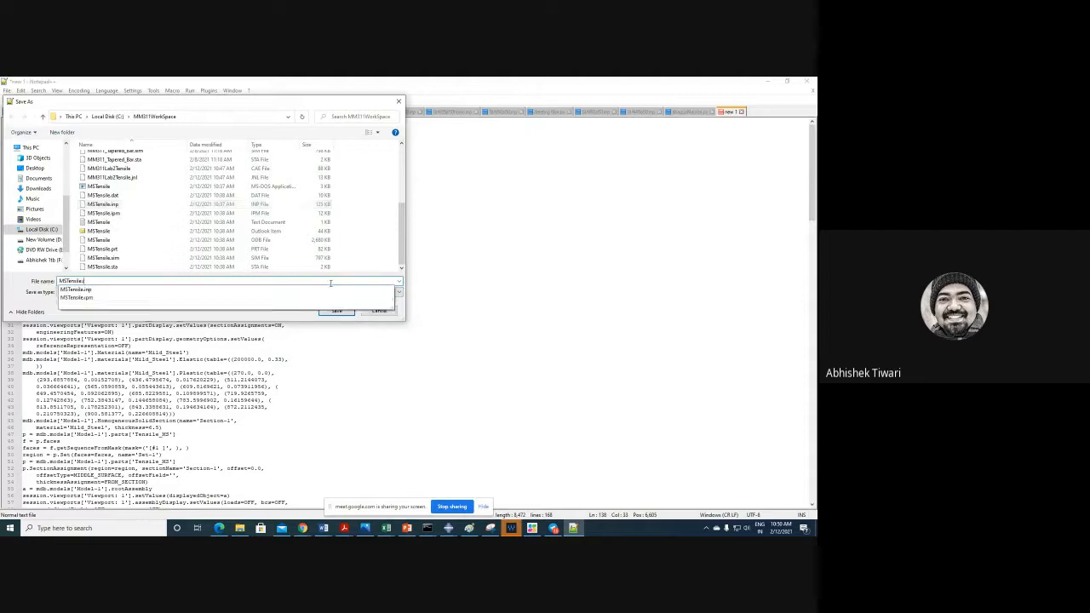
{"action": "type", "text": "py"}
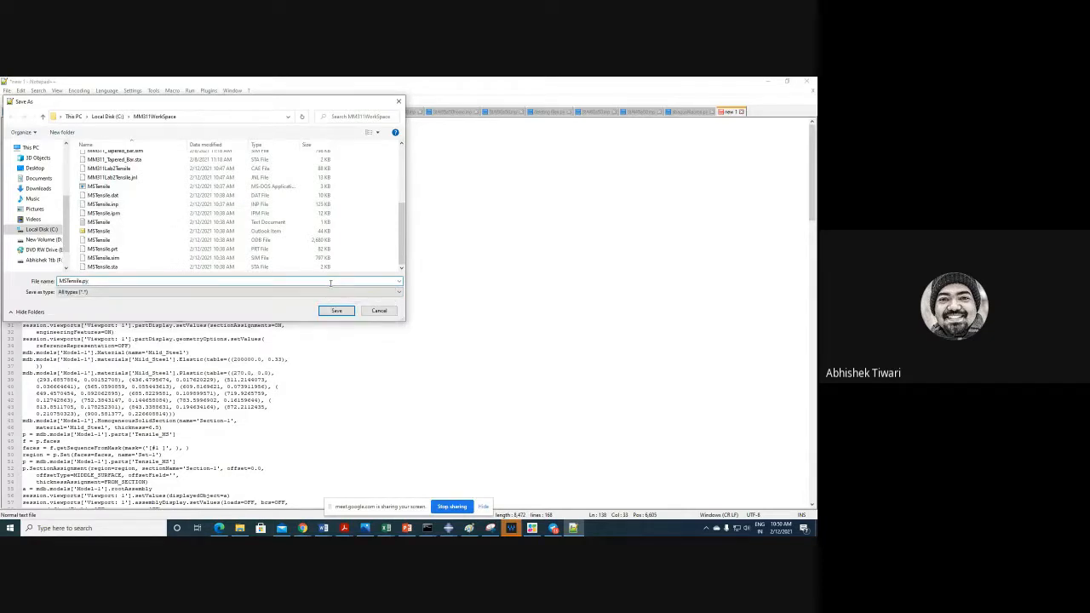
{"action": "key", "text": "Return"}
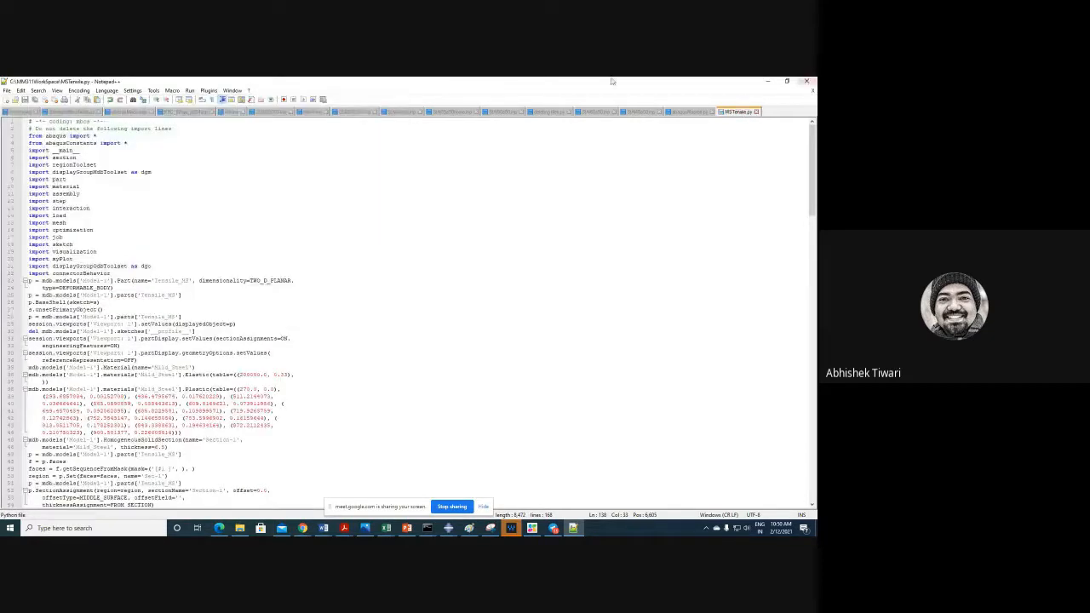
- Switch to Abaqus/CAE, run the MSTensile.py script from MM311WorkSpace, and dismiss the resulting dialog
{"action": "left_click", "coordinate": [768, 82]}
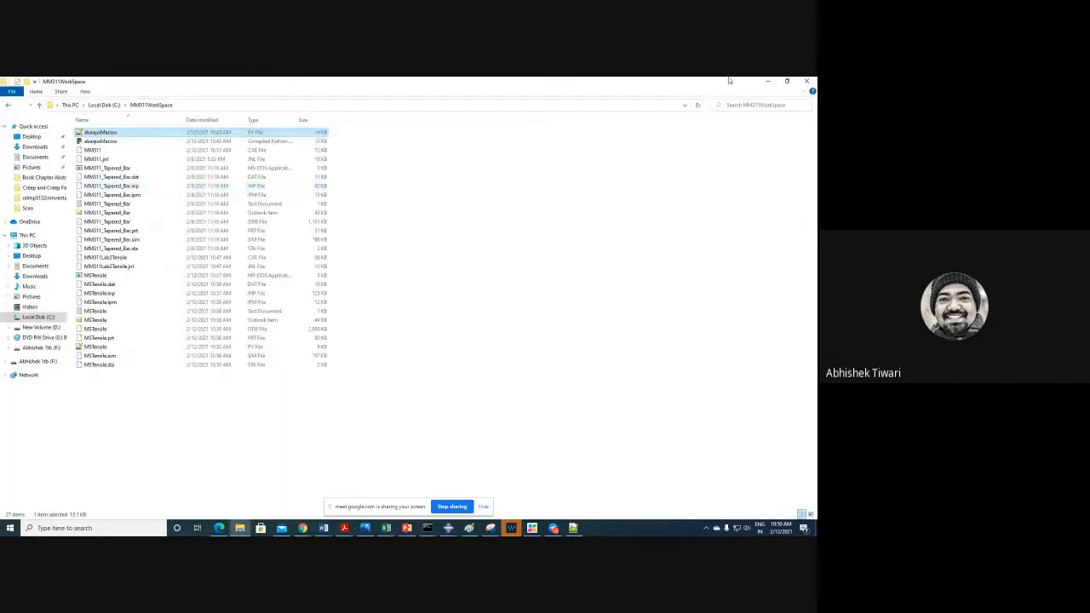
{"action": "mouse_move", "coordinate": [448, 524]}
{"action": "left_click", "coordinate": [478, 495]}
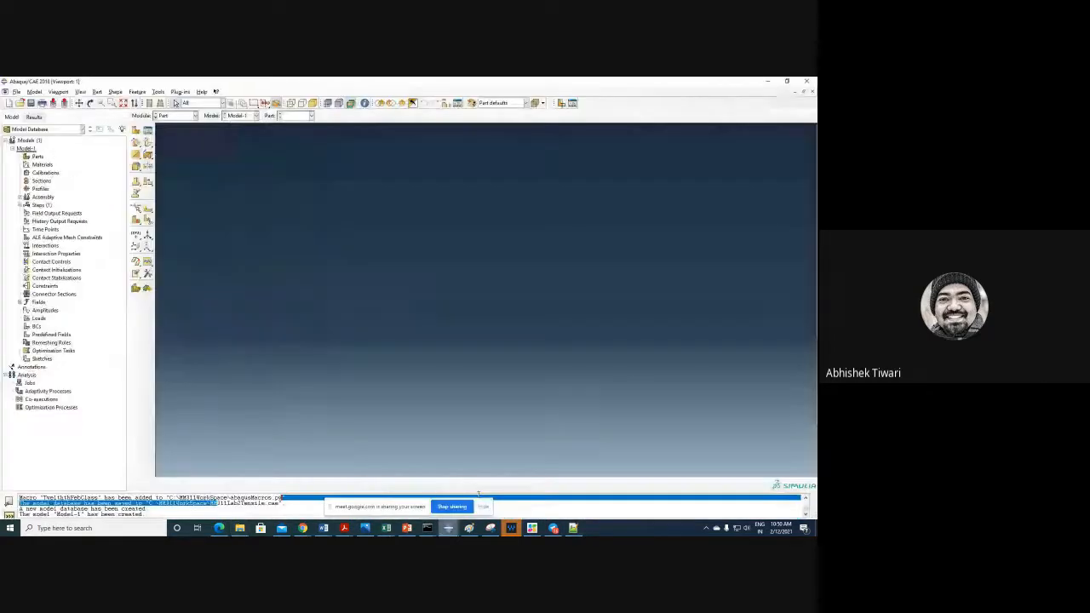
{"action": "left_click", "coordinate": [16, 91]}
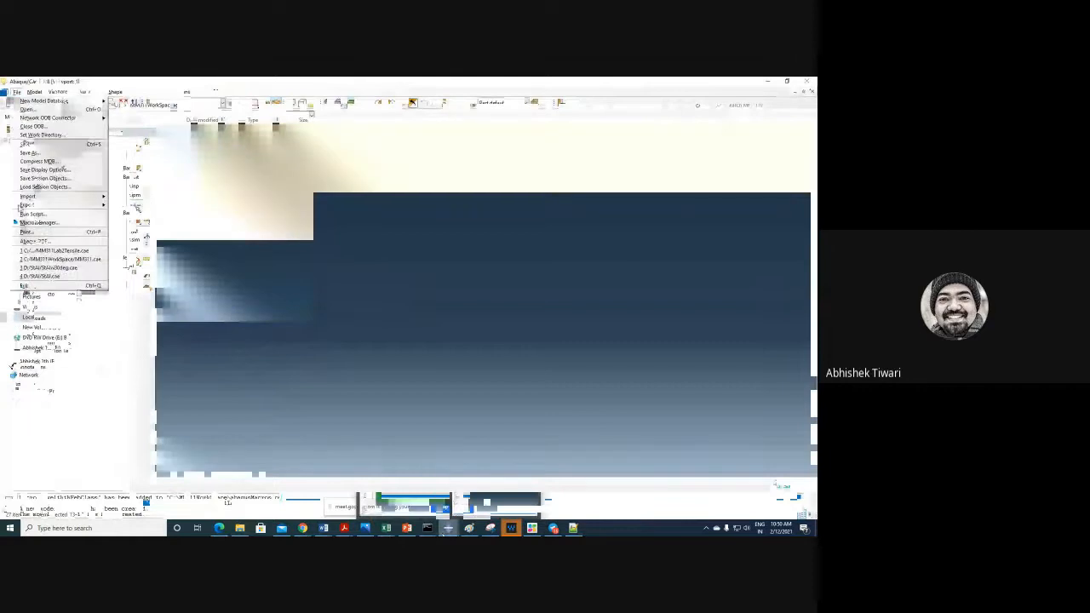
{"action": "left_click", "coordinate": [32, 214]}
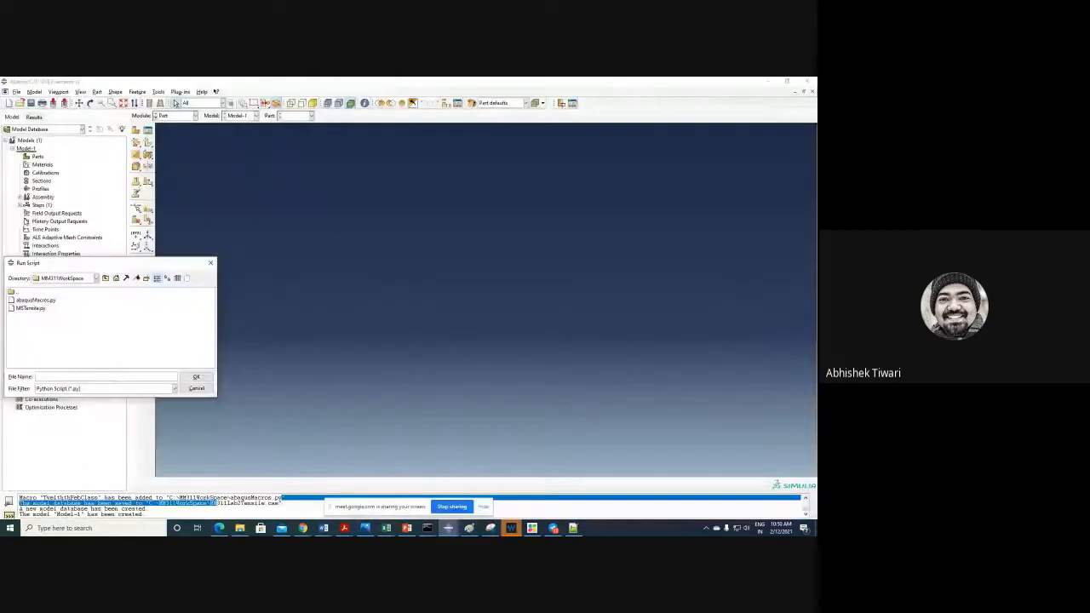
{"action": "double_click", "coordinate": [31, 309]}
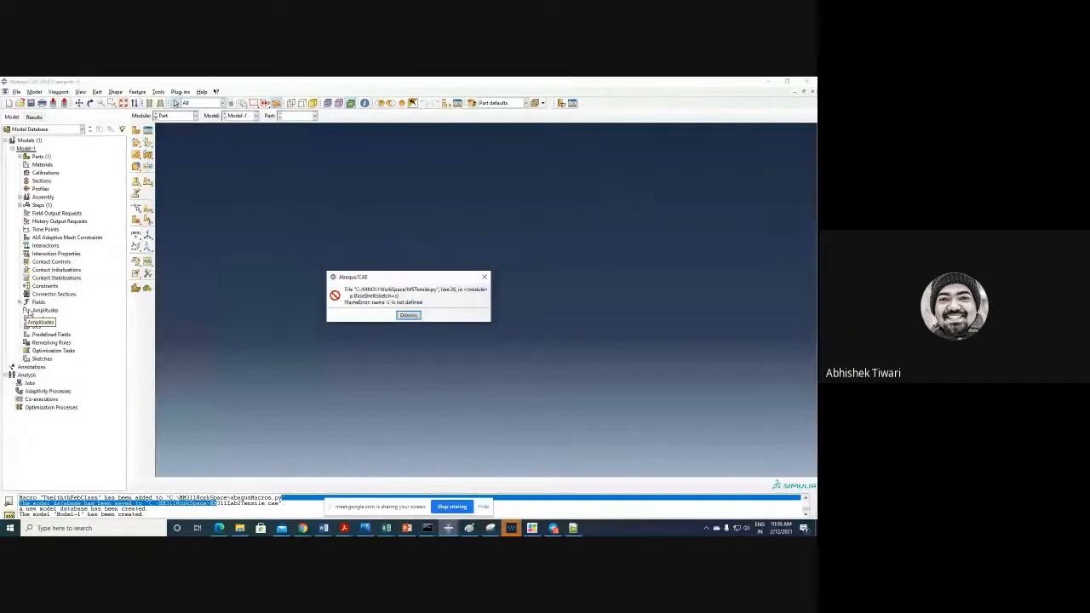
{"action": "left_click", "coordinate": [408, 315]}
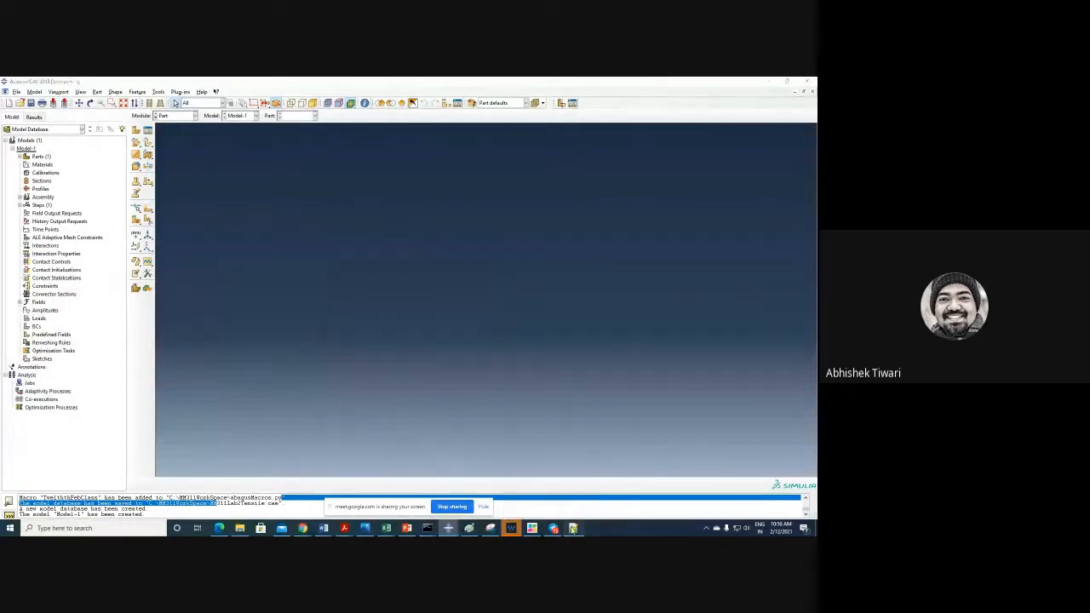
- Switch to MSTensile.py in Notepad++ and examine the Tensile_MS part creation command and the face mask defining the section region
{"action": "left_click", "coordinate": [574, 528]}
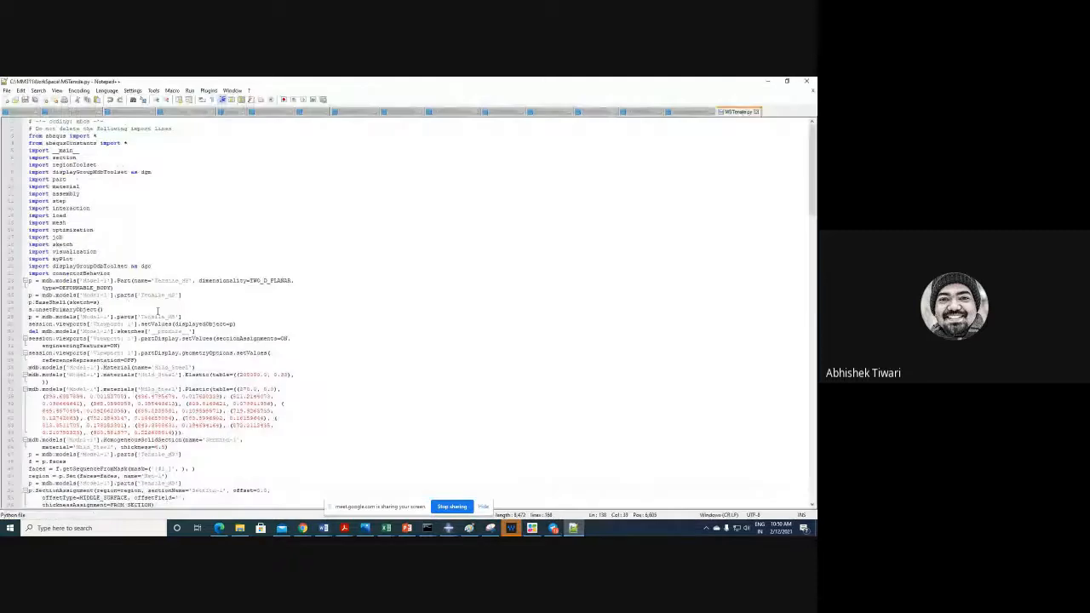
{"action": "scroll", "coordinate": [157, 311], "scroll_direction": "down", "scroll_amount": 8}
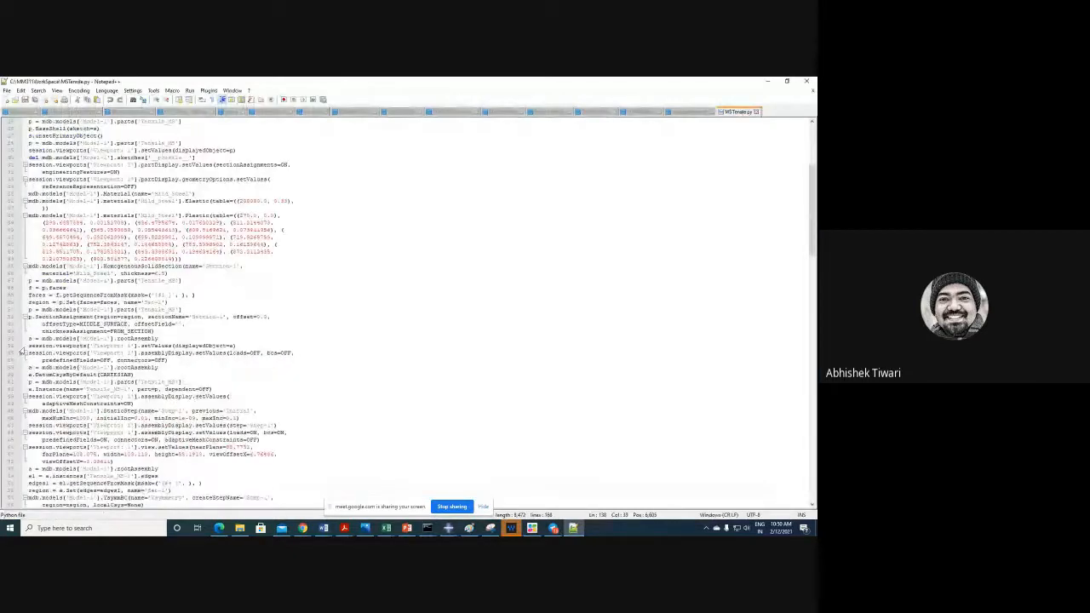
{"action": "left_click", "coordinate": [40, 346]}
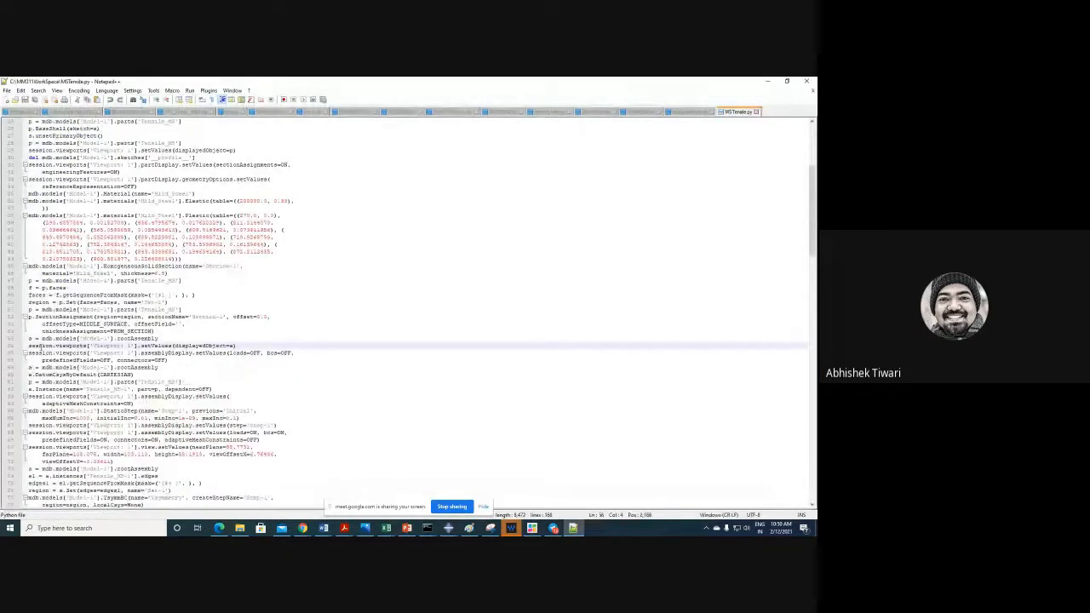
{"action": "scroll", "coordinate": [316, 355], "scroll_direction": "up", "scroll_amount": 7}
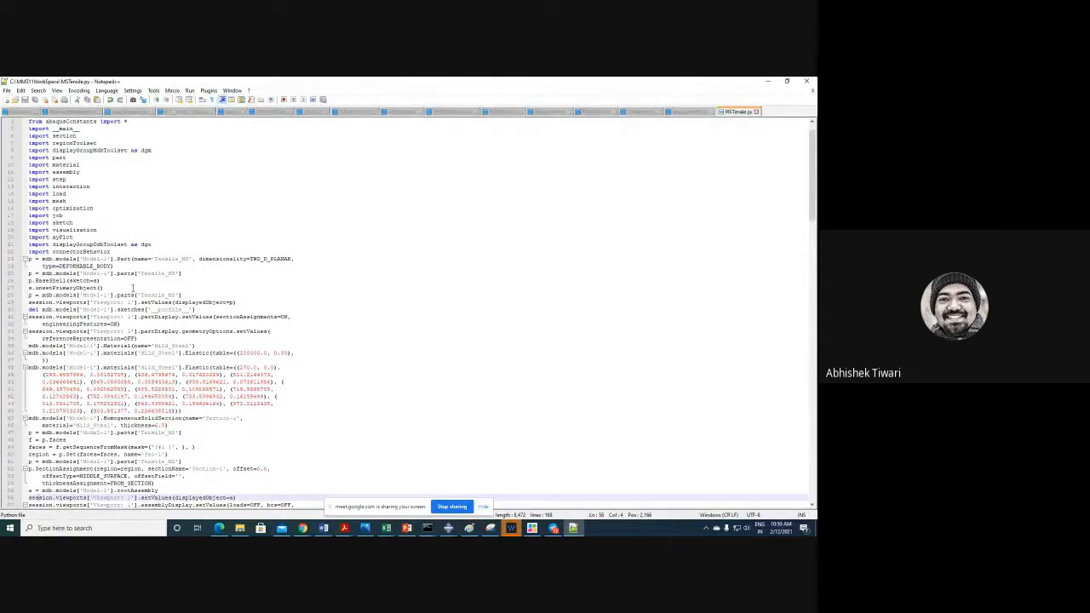
{"action": "scroll", "coordinate": [132, 288], "scroll_direction": "up", "scroll_amount": 1}
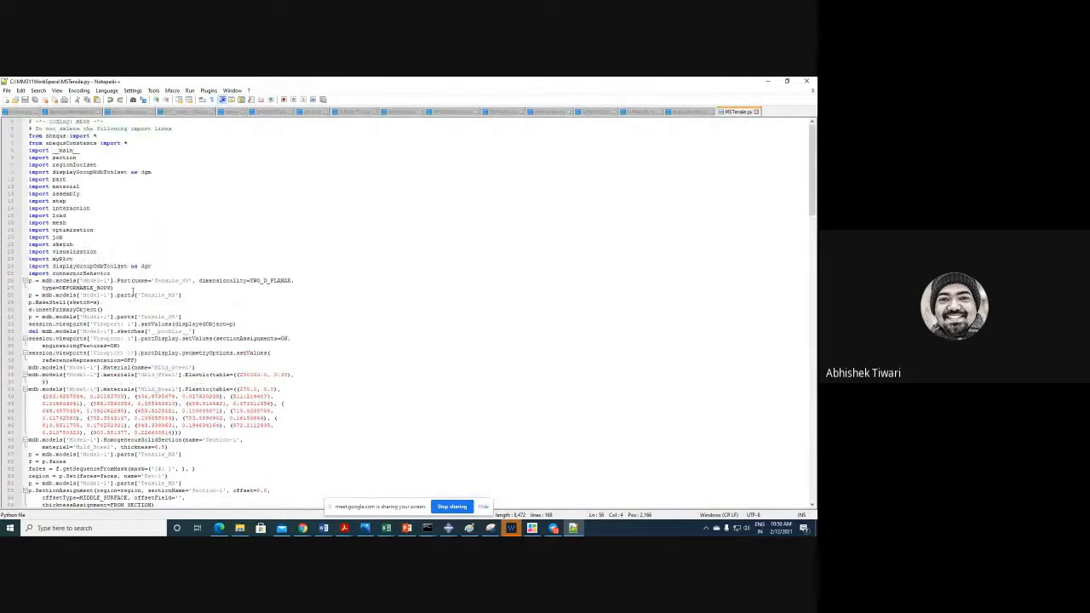
{"action": "scroll", "coordinate": [107, 295], "scroll_direction": "down", "scroll_amount": 3}
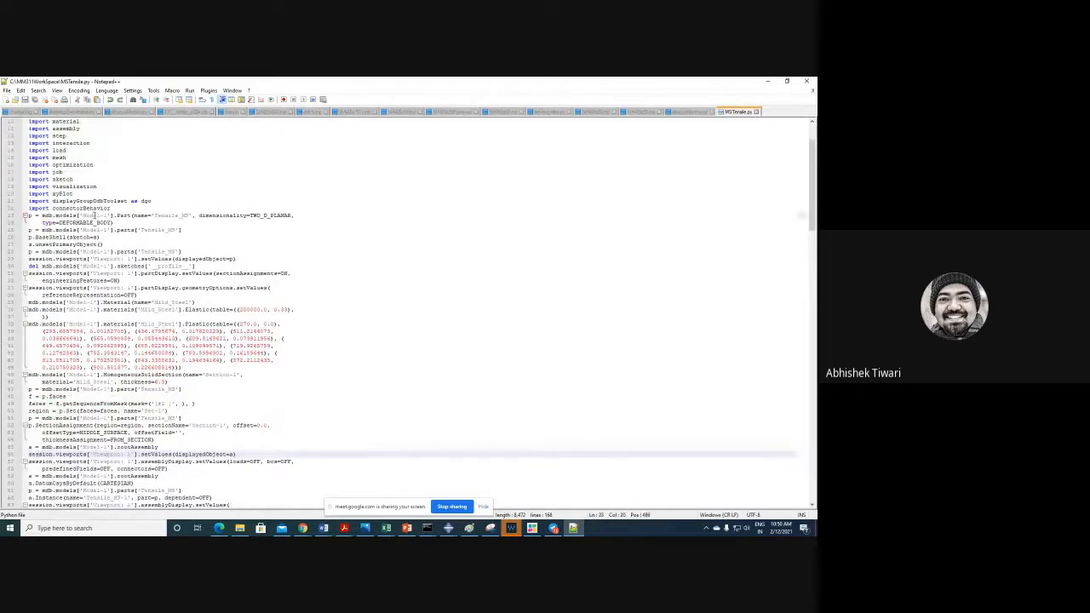
{"action": "left_click", "coordinate": [95, 216]}
{"action": "left_click", "coordinate": [166, 215]}
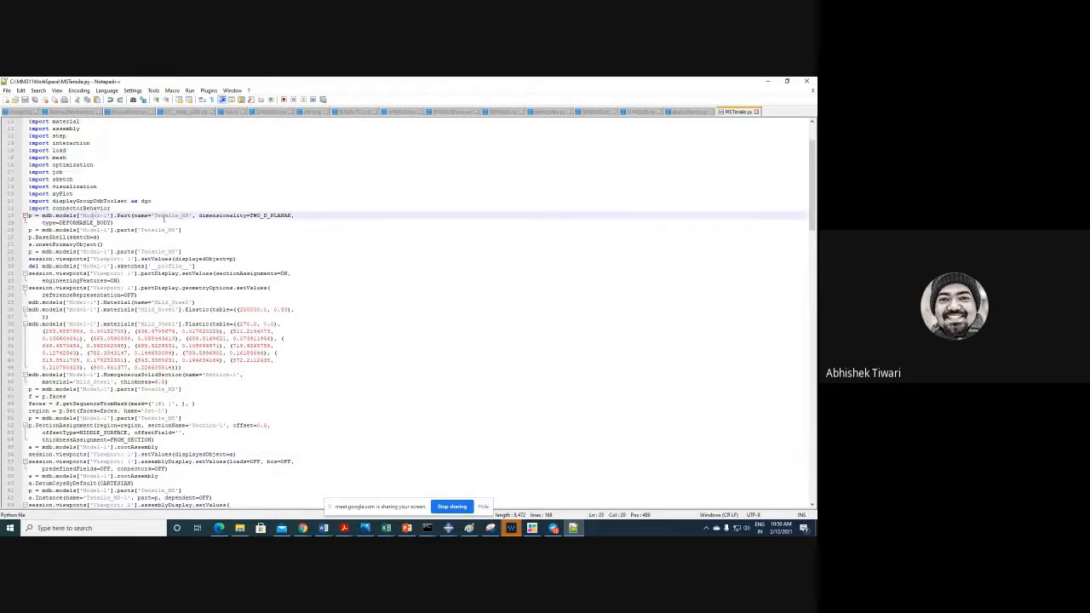
{"action": "double_click", "coordinate": [124, 216]}
{"action": "scroll", "coordinate": [186, 389], "scroll_direction": "down", "scroll_amount": 3}
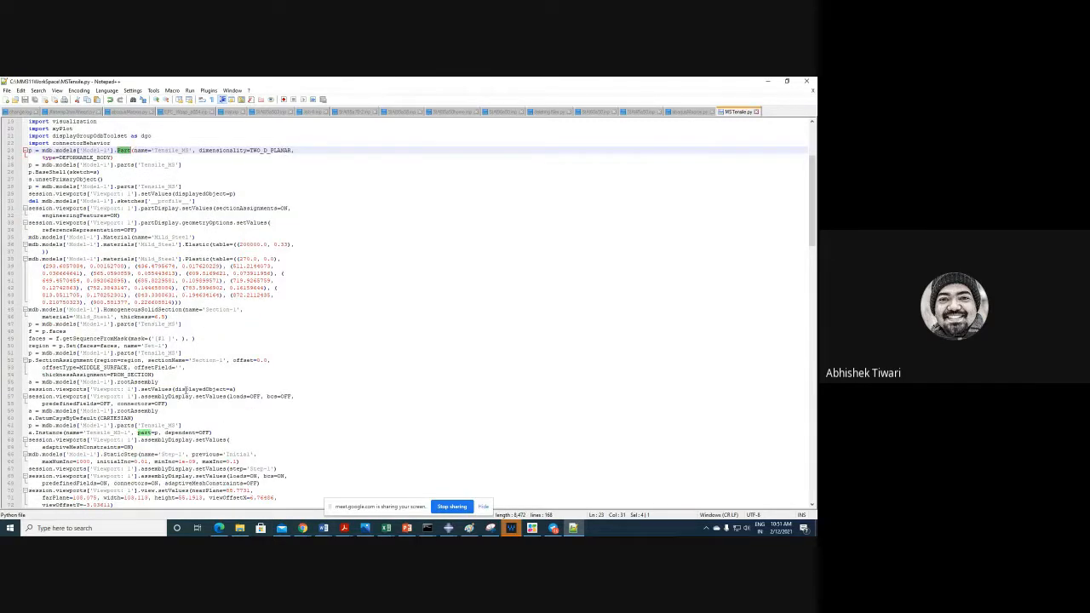
{"action": "scroll", "coordinate": [185, 390], "scroll_direction": "down", "scroll_amount": 1}
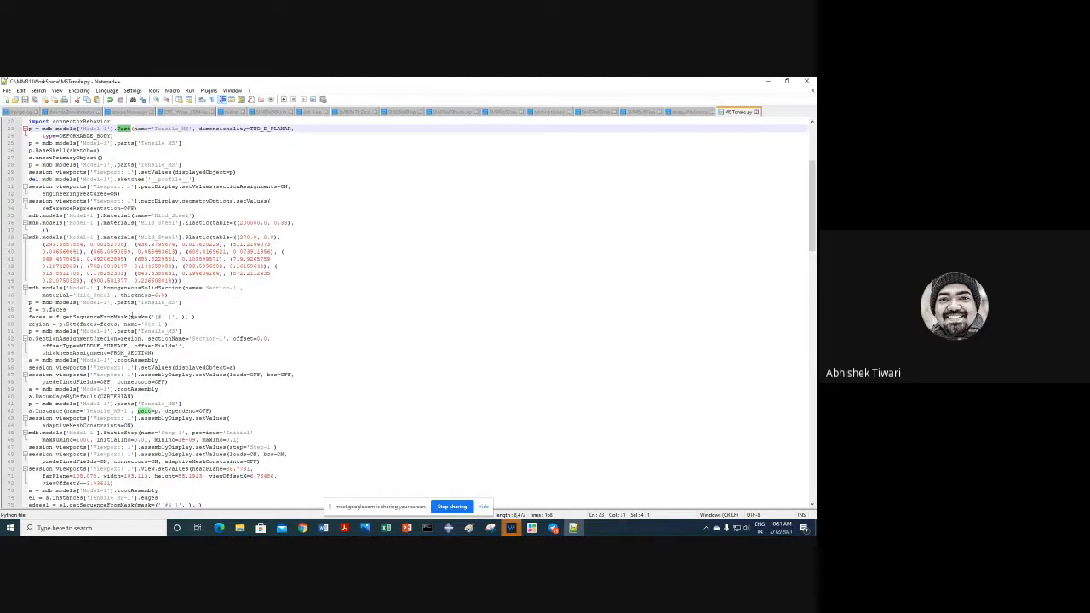
{"action": "left_click_drag", "start_coordinate": [130, 317], "coordinate": [182, 317]}
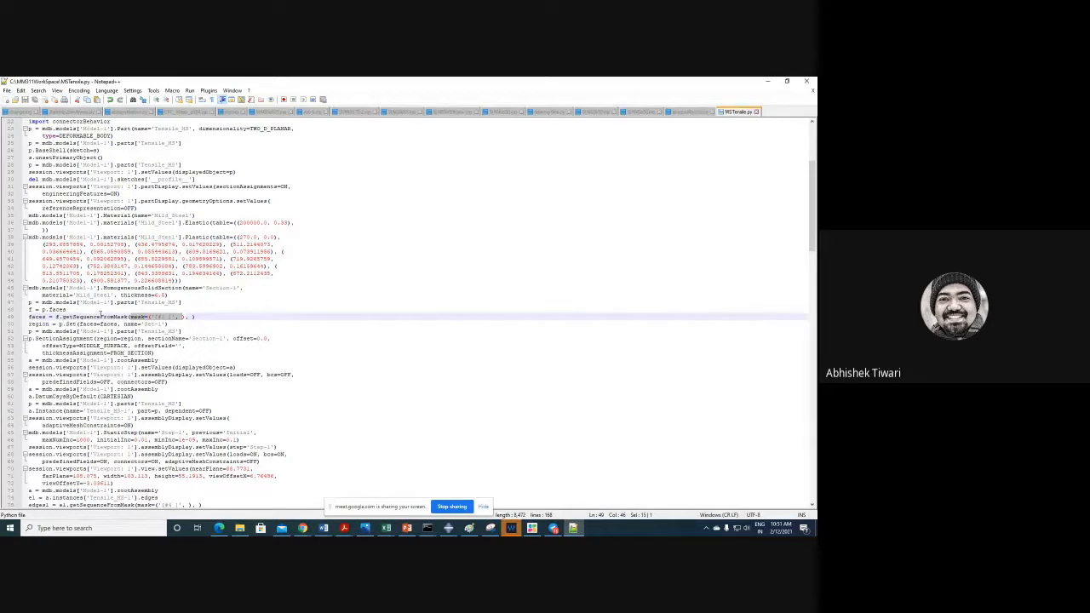
- Examine the Mild_Steel material definition, including the Young's modulus in the elastic table and the plastic data
{"action": "scroll", "coordinate": [126, 322], "scroll_direction": "up", "scroll_amount": 4}
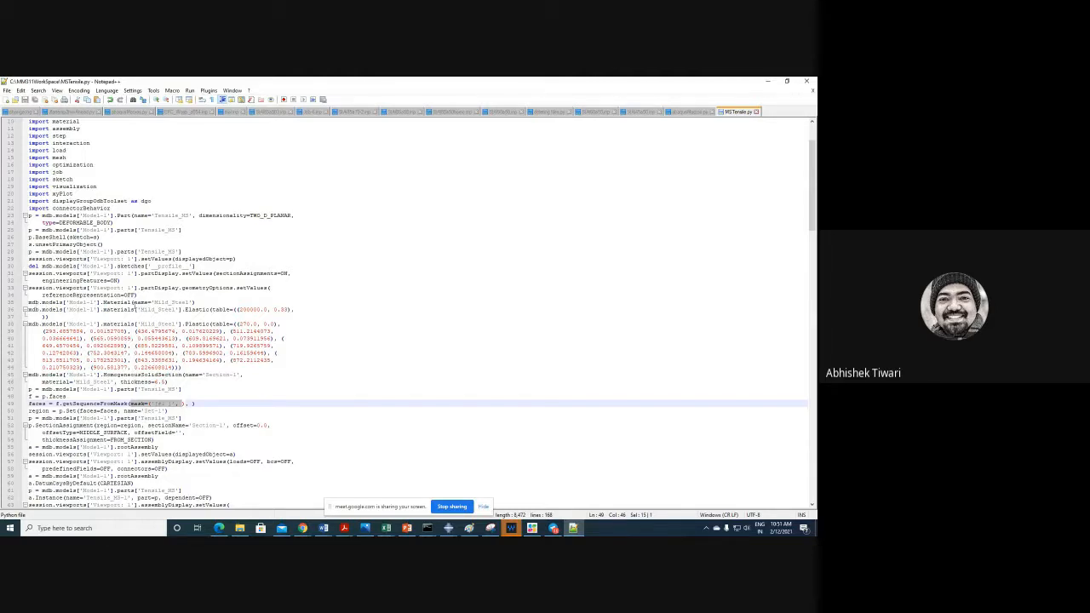
{"action": "left_click_drag", "start_coordinate": [103, 303], "coordinate": [269, 312]}
{"action": "left_click", "coordinate": [251, 322]}
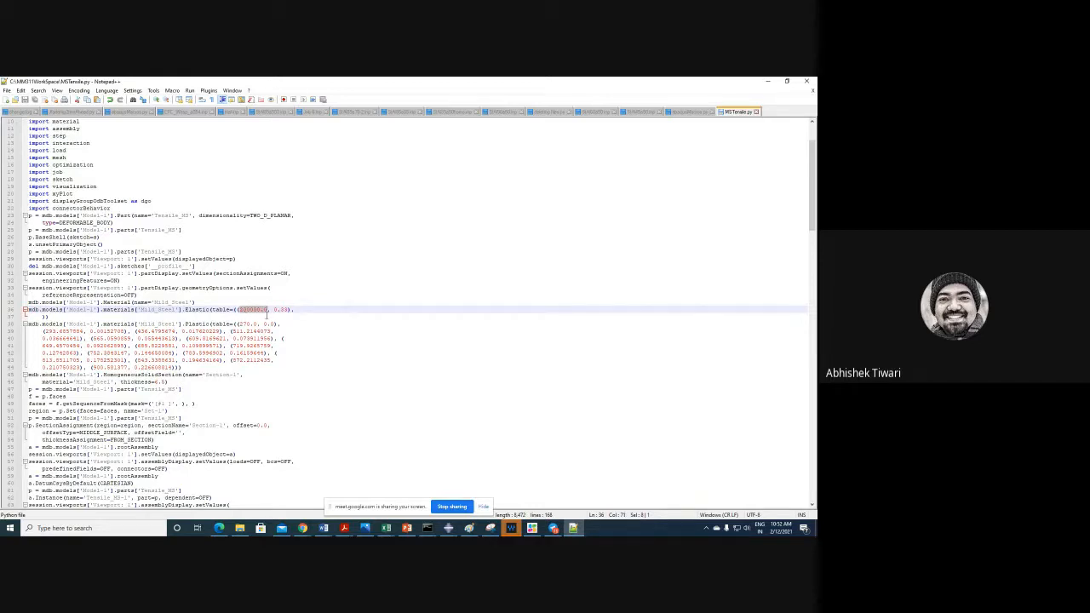
{"action": "left_click", "coordinate": [208, 301]}
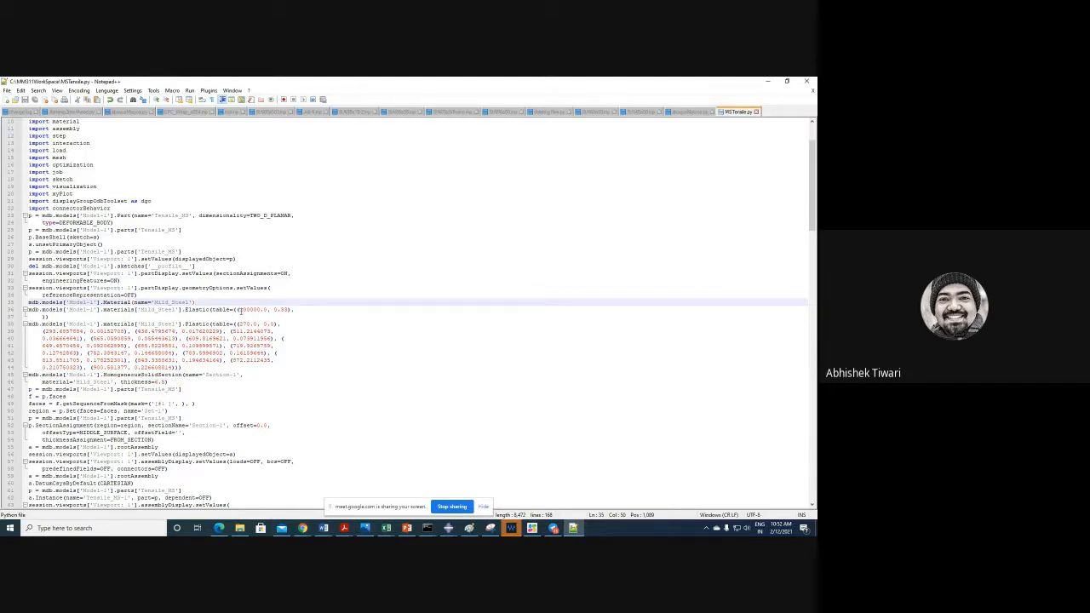
{"action": "left_click_drag", "start_coordinate": [241, 310], "coordinate": [267, 310]}
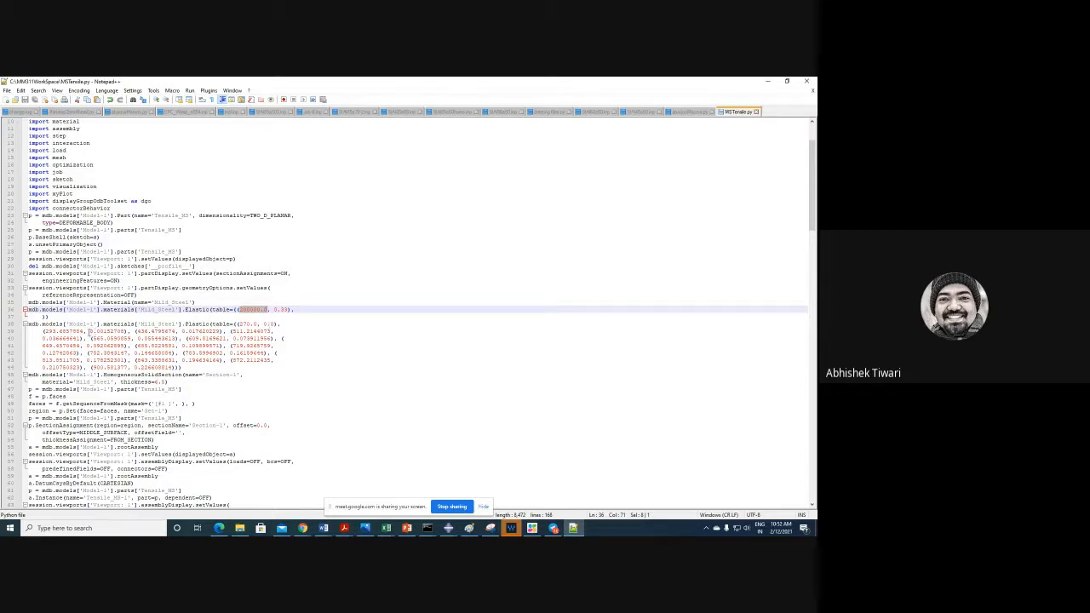
{"action": "left_click_drag", "start_coordinate": [185, 325], "coordinate": [209, 324]}
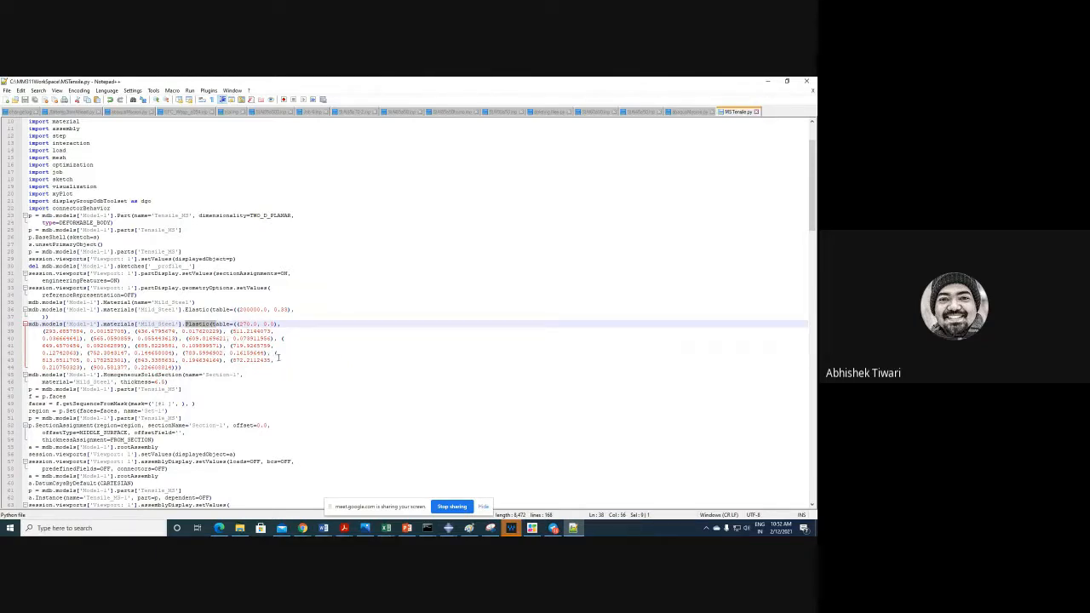
- Read through the script's section assignment, assembly, step, boundary condition, mesh and job commands
{"action": "scroll", "coordinate": [277, 358], "scroll_direction": "down", "scroll_amount": 6}
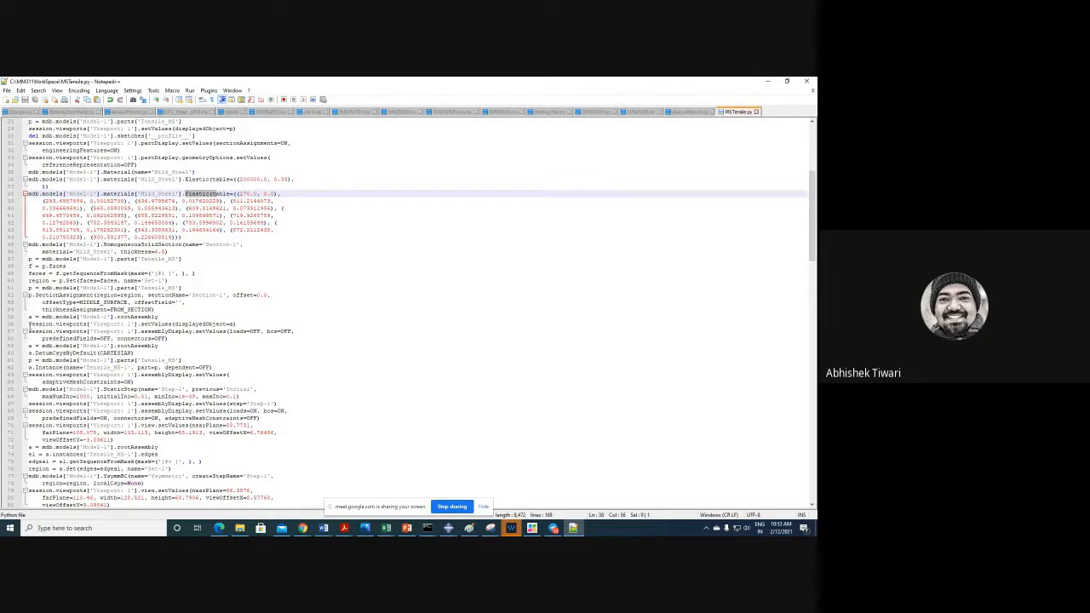
{"action": "left_click", "coordinate": [29, 324]}
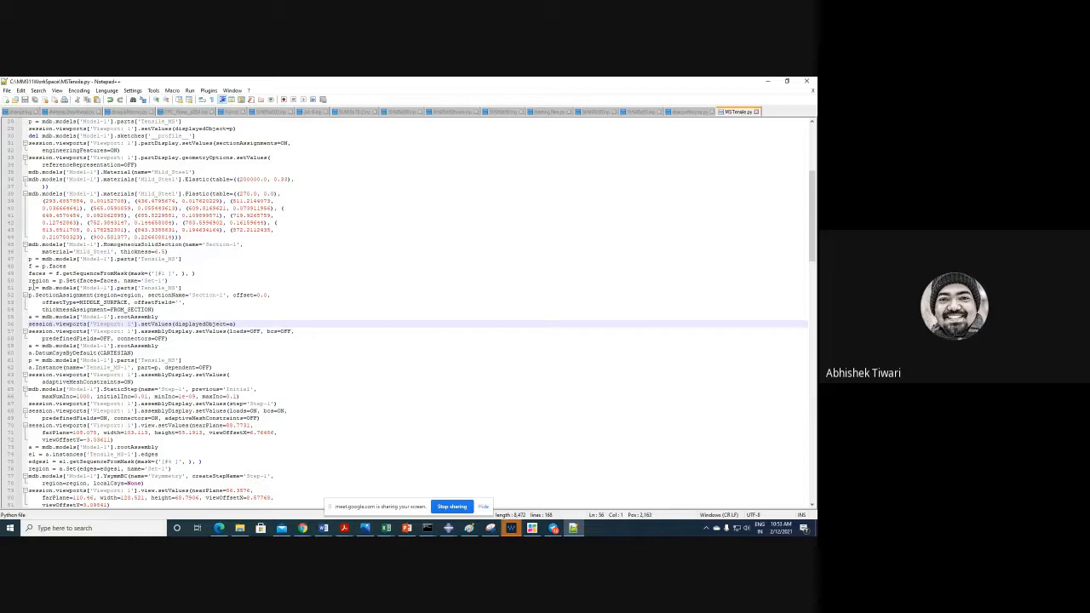
{"action": "scroll", "coordinate": [35, 288], "scroll_direction": "down", "scroll_amount": 2}
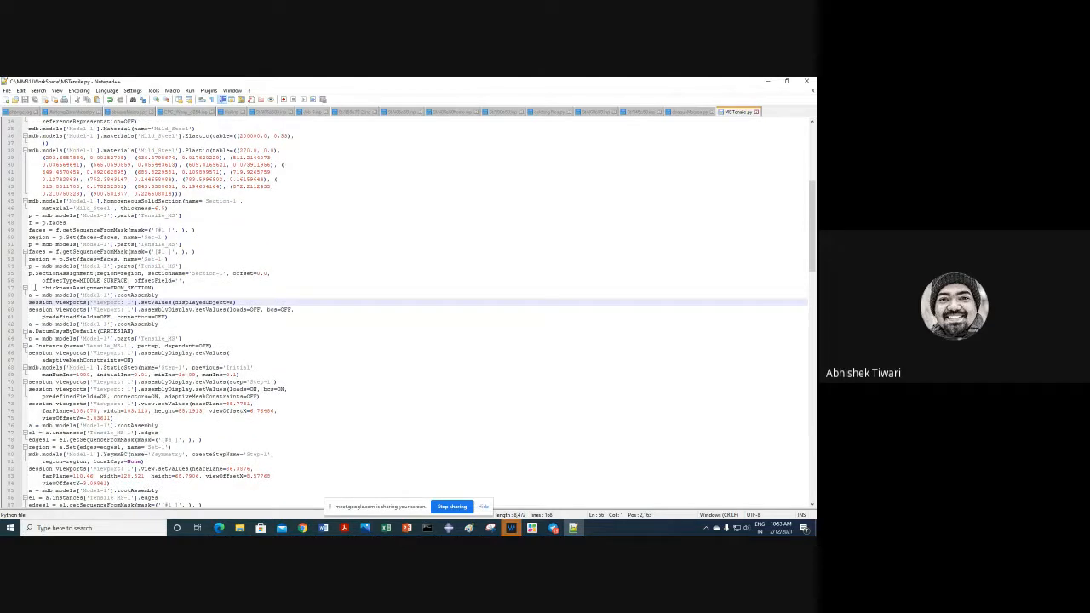
{"action": "scroll", "coordinate": [35, 288], "scroll_direction": "down", "scroll_amount": 4}
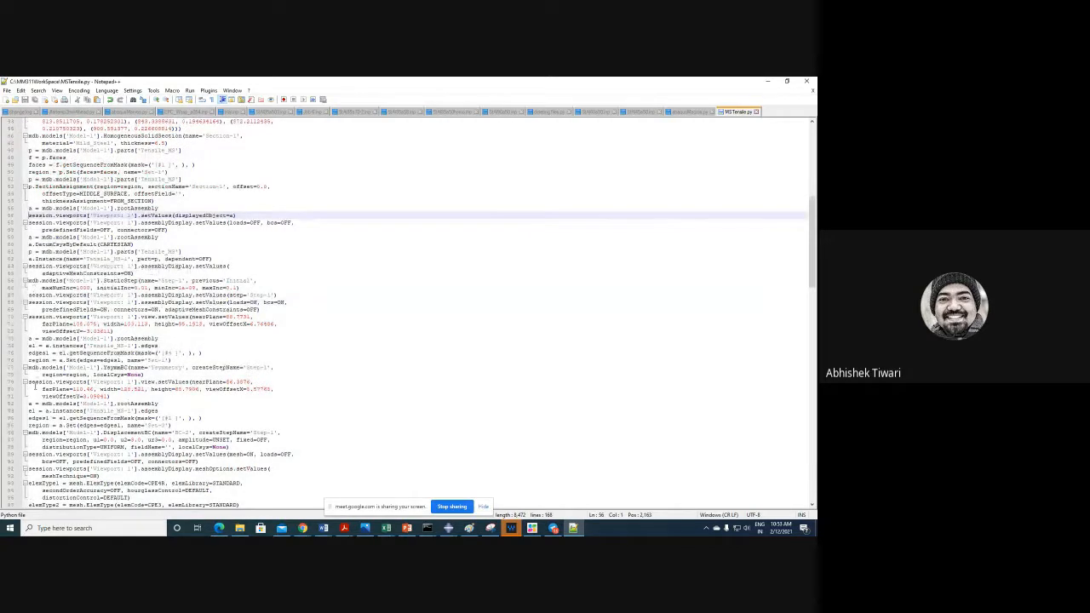
{"action": "scroll", "coordinate": [36, 375], "scroll_direction": "down", "scroll_amount": 3}
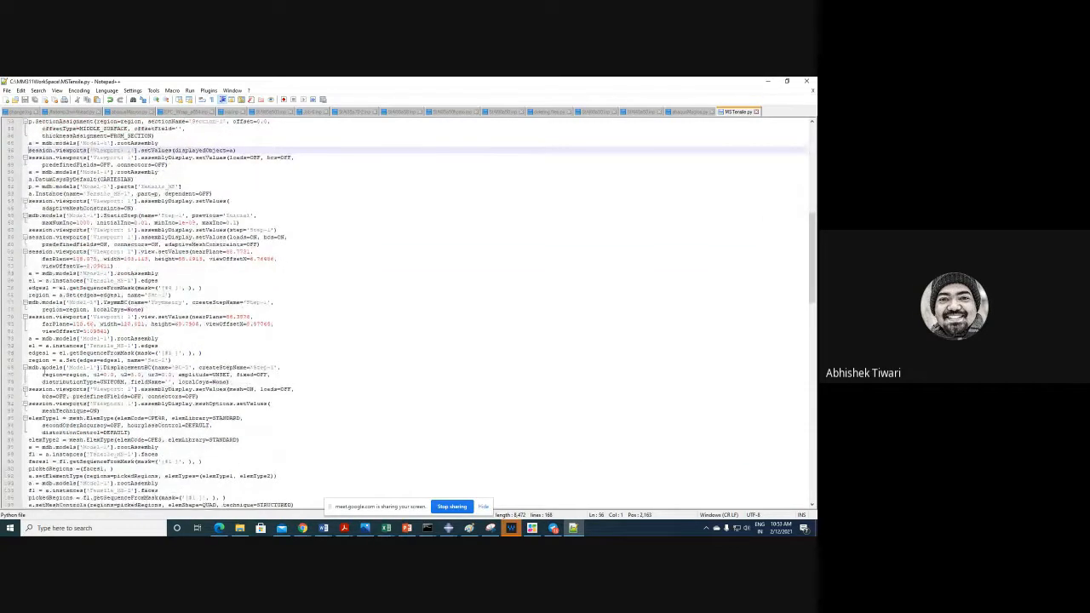
{"action": "scroll", "coordinate": [47, 368], "scroll_direction": "down", "scroll_amount": 7}
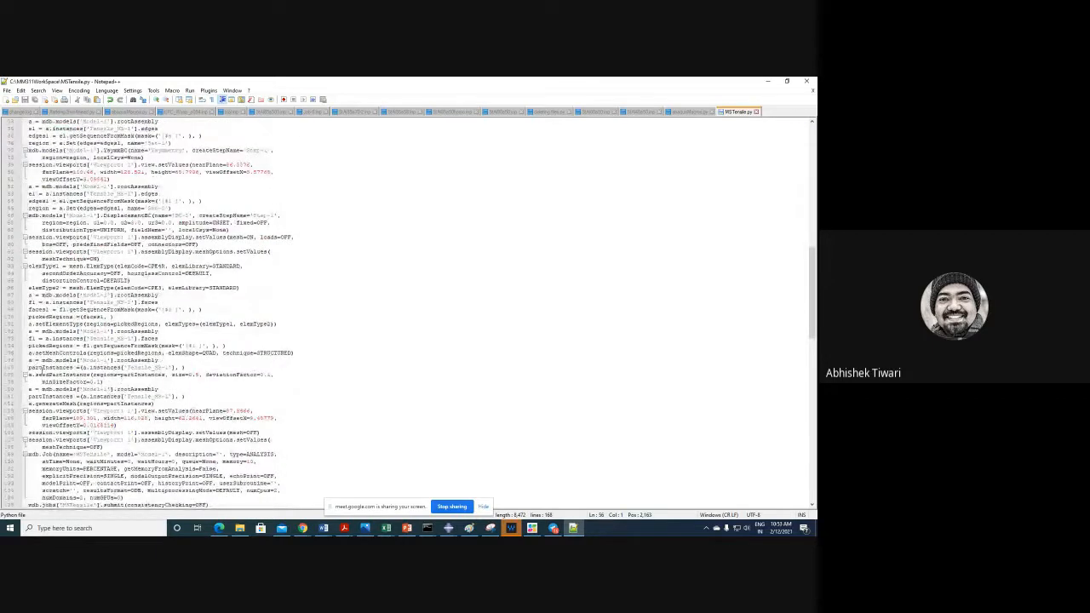
{"action": "scroll", "coordinate": [40, 368], "scroll_direction": "down", "scroll_amount": 6}
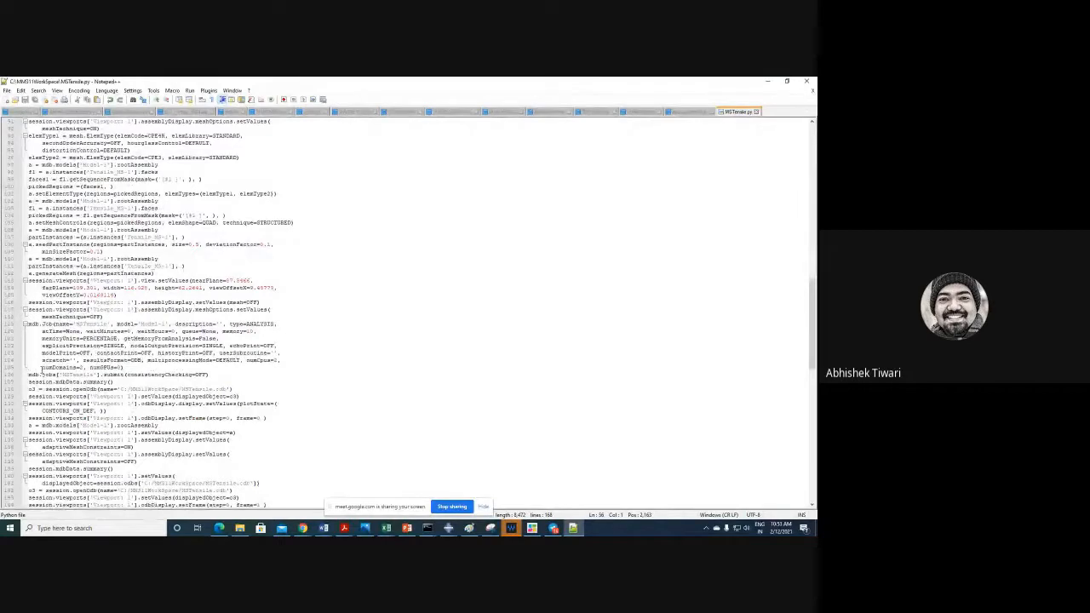
- Delete the closing lines from the setValues call after the last session.mdbData.summary() through the final setFrame line, and save the script
{"action": "scroll", "coordinate": [41, 372], "scroll_direction": "down", "scroll_amount": 11}
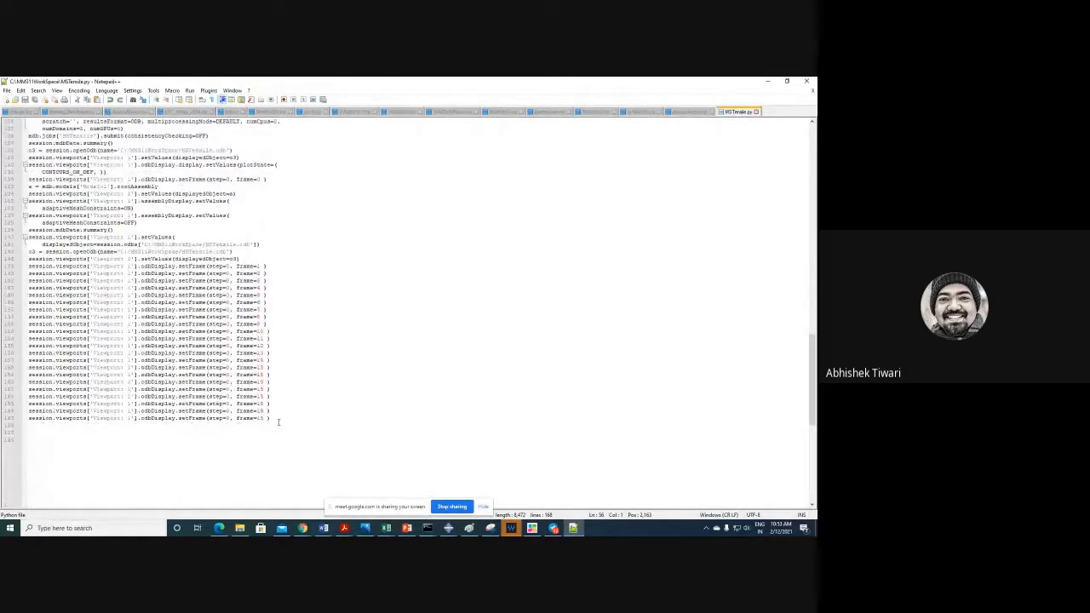
{"action": "left_click_drag", "start_coordinate": [278, 421], "coordinate": [23, 238]}
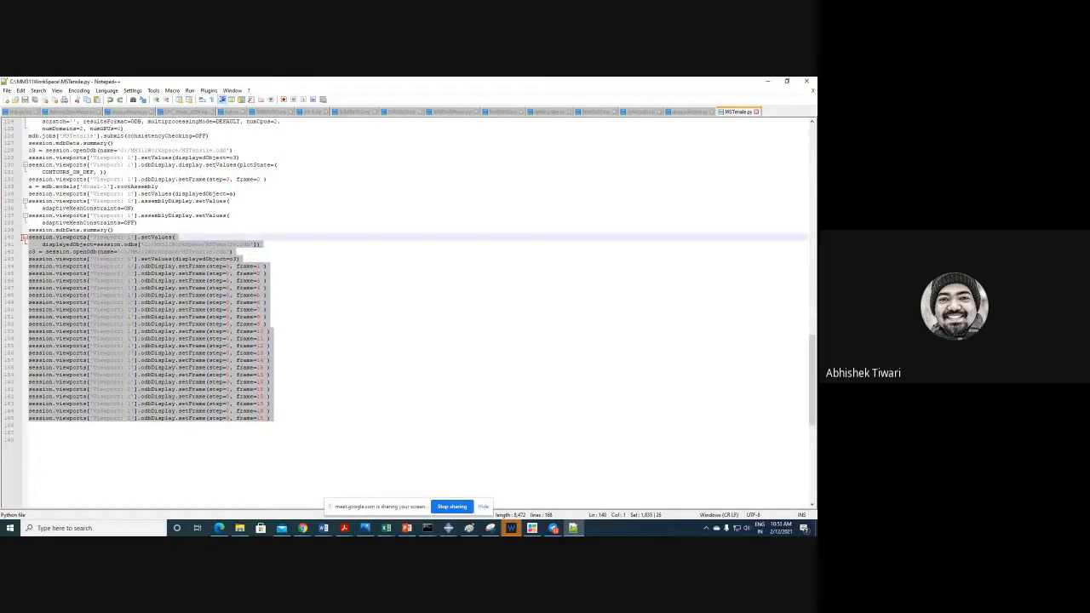
{"action": "mouse_move", "coordinate": [23, 238]}
{"action": "left_mouse_down"}
{"action": "mouse_move", "coordinate": [21, 215]}
{"action": "mouse_move", "coordinate": [24, 240]}
{"action": "left_mouse_up"}
{"action": "key", "text": "Delete"}
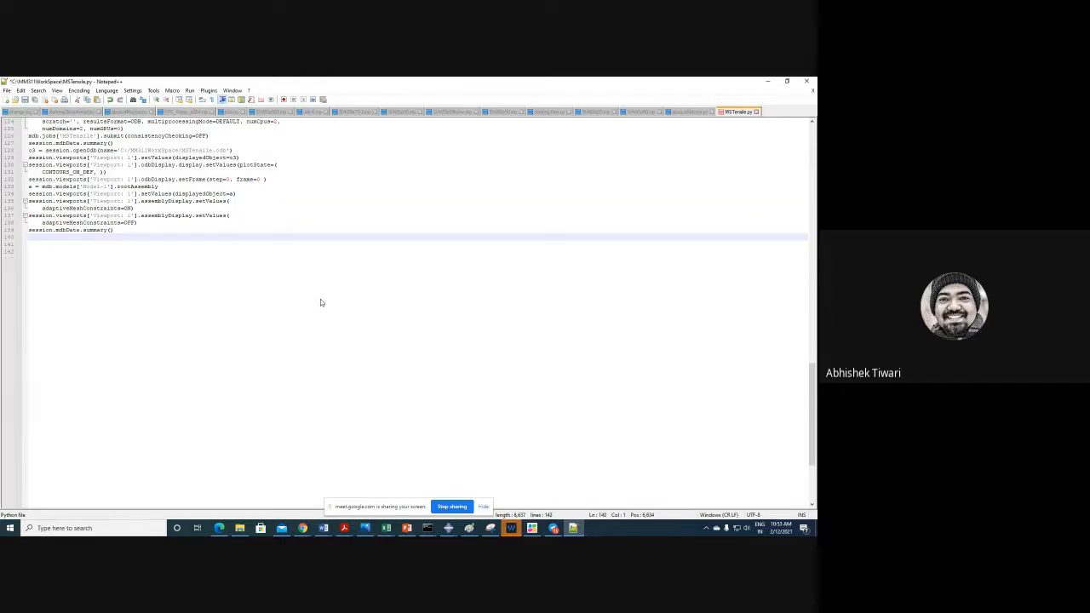
{"action": "left_click", "coordinate": [25, 100]}
- Switch to Abaqus/CAE and run the edited MSTensile.py script from MM311WorkSpace
{"action": "mouse_move", "coordinate": [449, 529]}
{"action": "left_click", "coordinate": [477, 472]}
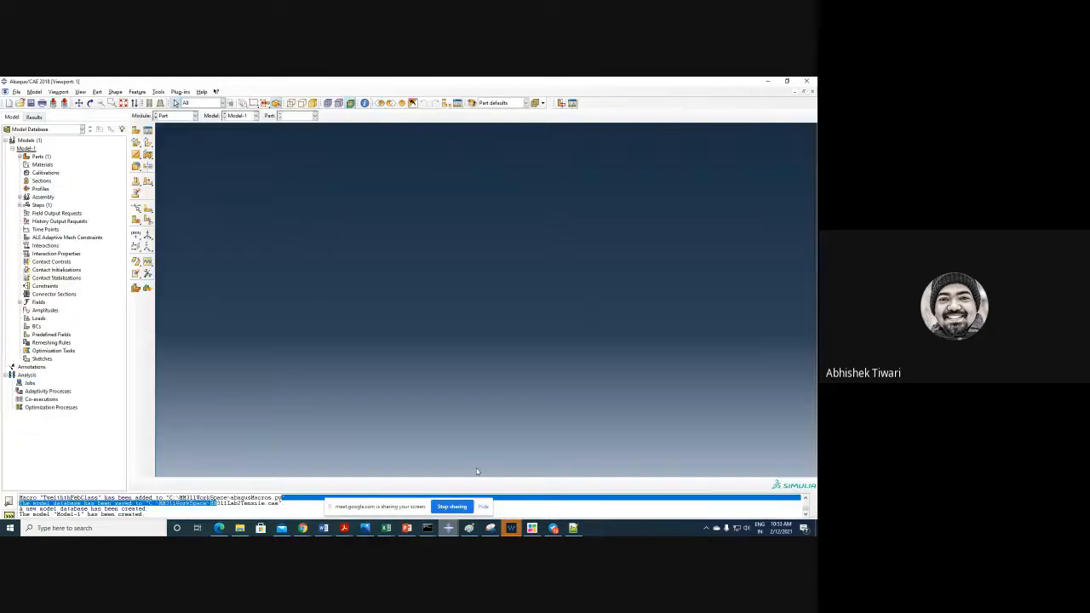
{"action": "left_click", "coordinate": [17, 91]}
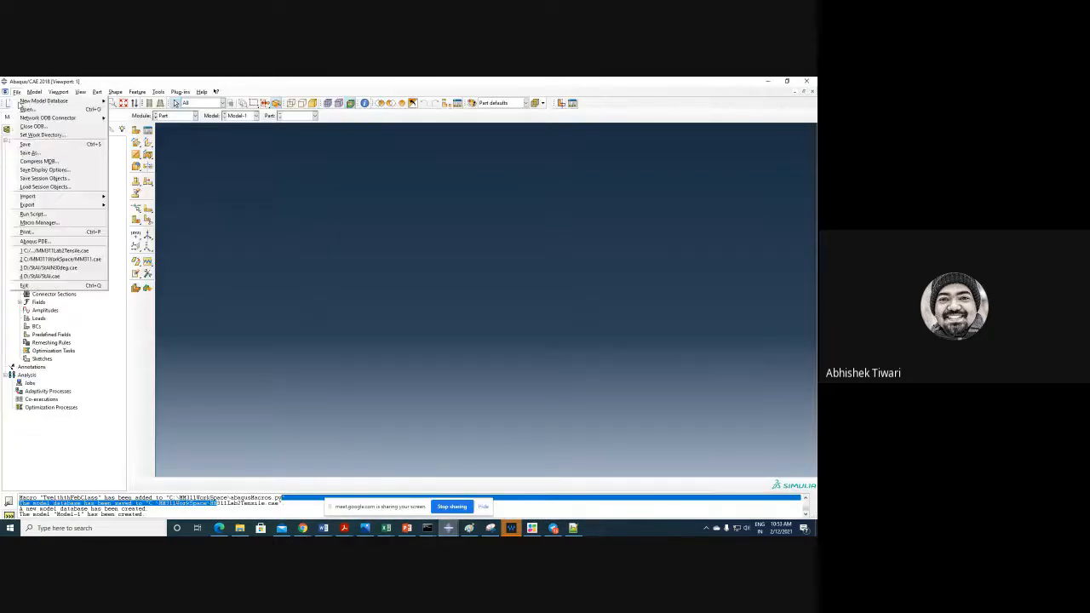
{"action": "left_click", "coordinate": [47, 216]}
{"action": "left_click", "coordinate": [28, 308]}
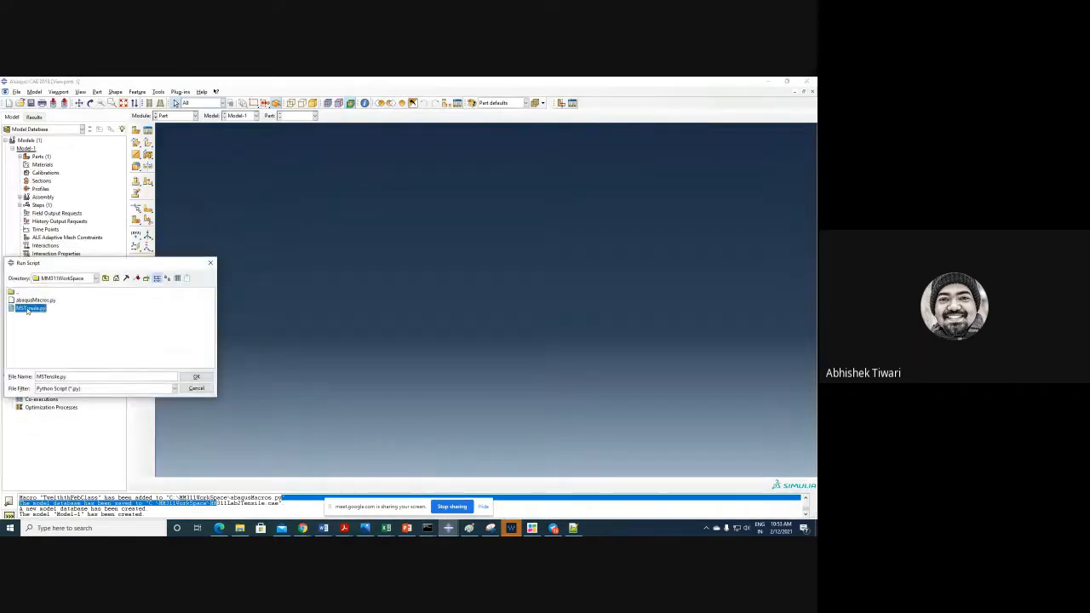
{"action": "double_click", "coordinate": [28, 309]}
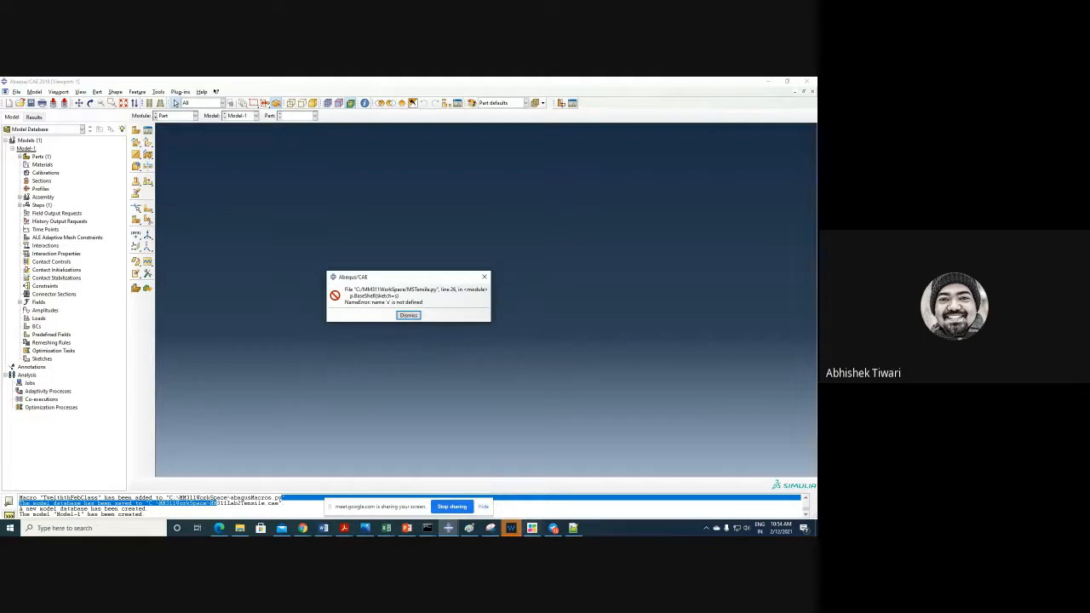
- Return to Notepad++ and delete the part creation block, from the Part(name='Tensile_MS') line through referenceRepresentation=OFF, just above the Mild_Steel material
{"action": "left_click", "coordinate": [573, 528]}
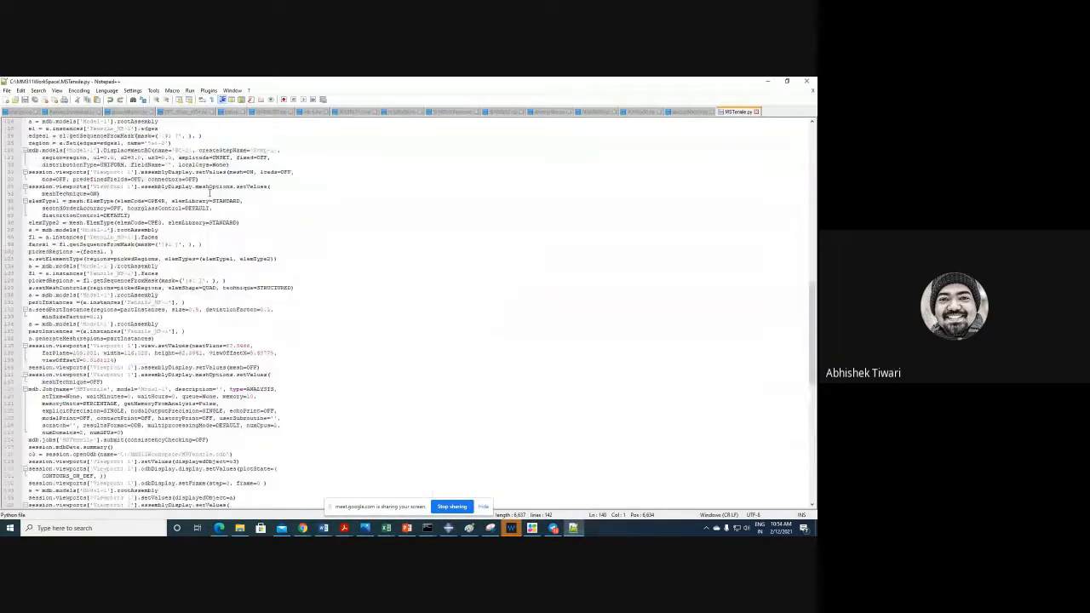
{"action": "scroll", "coordinate": [209, 193], "scroll_direction": "up", "scroll_amount": 15}
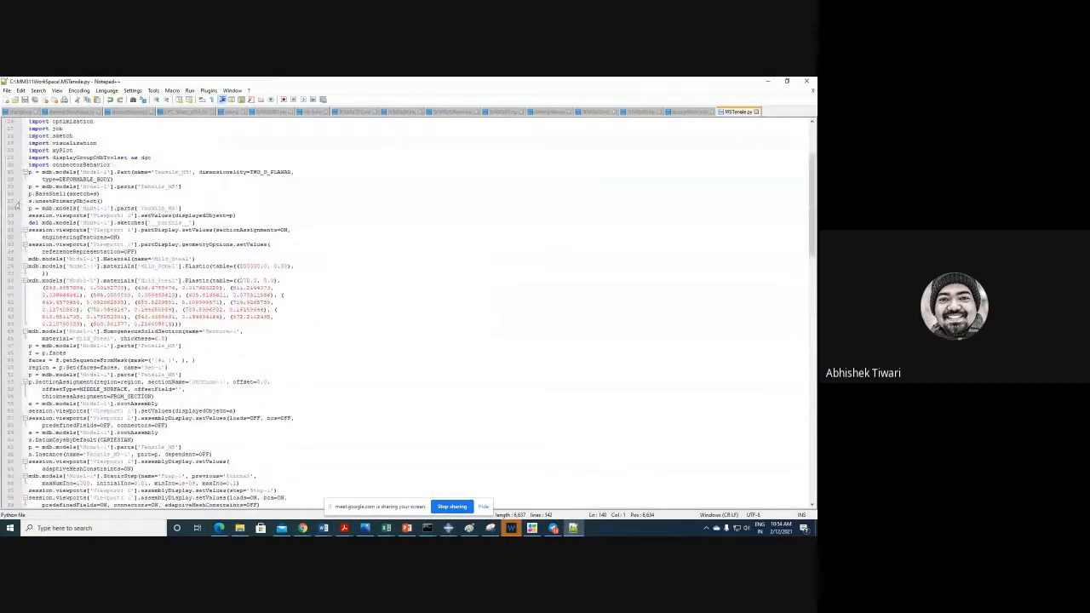
{"action": "left_click", "coordinate": [100, 194]}
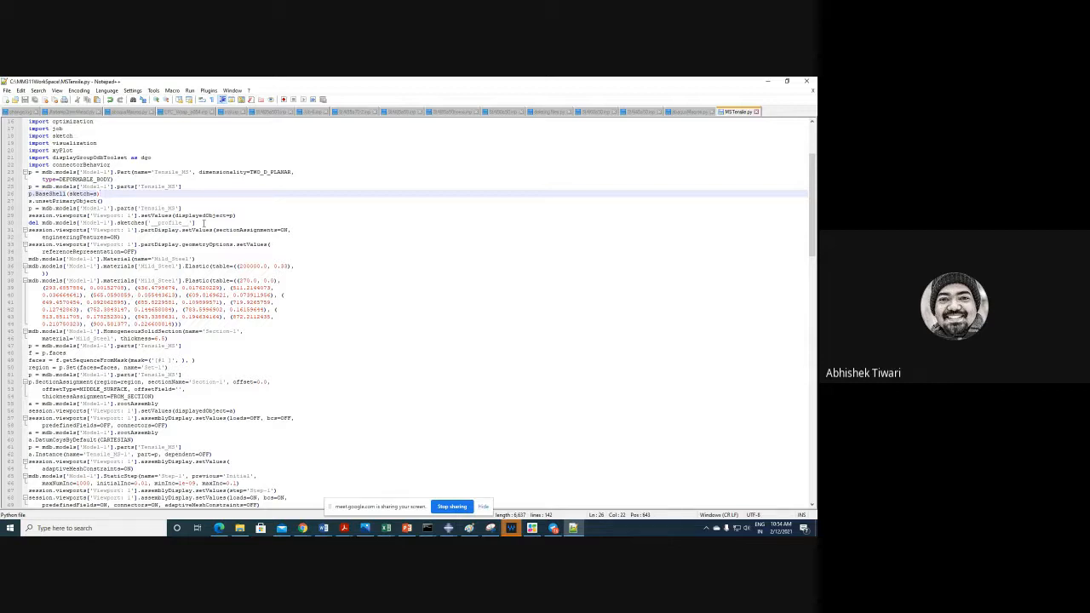
{"action": "left_click_drag", "start_coordinate": [136, 252], "coordinate": [28, 179]}
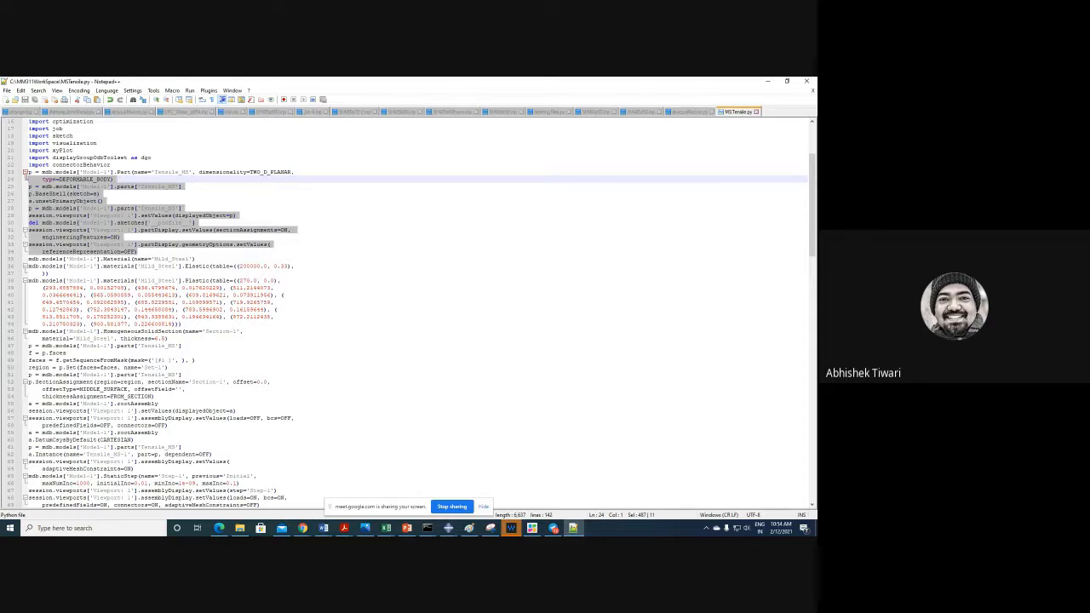
{"action": "left_click_drag", "start_coordinate": [27, 177], "coordinate": [25, 171]}
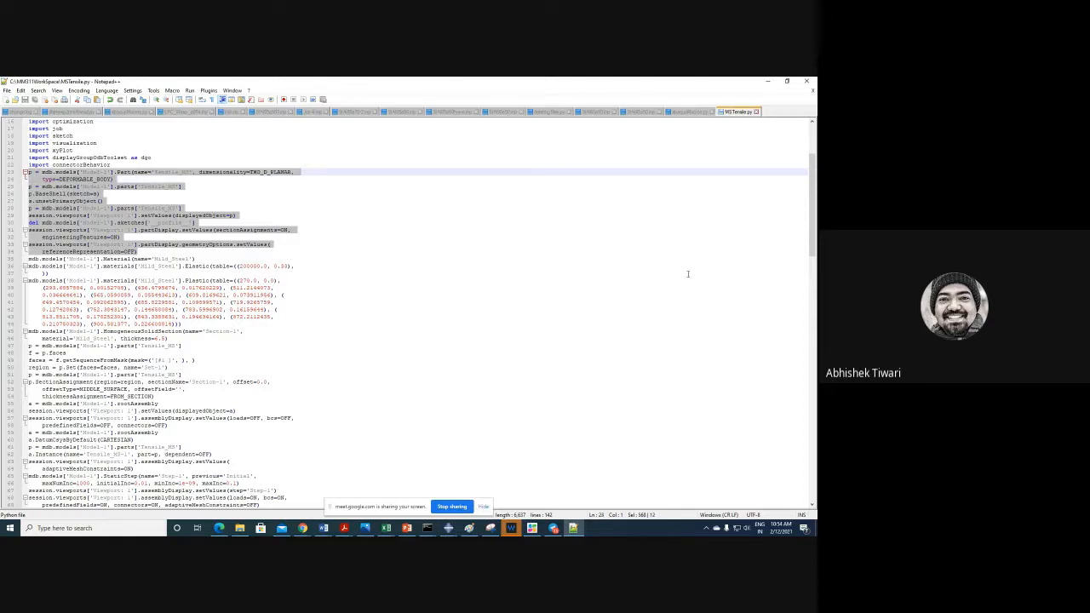
{"action": "key", "text": "Delete"}
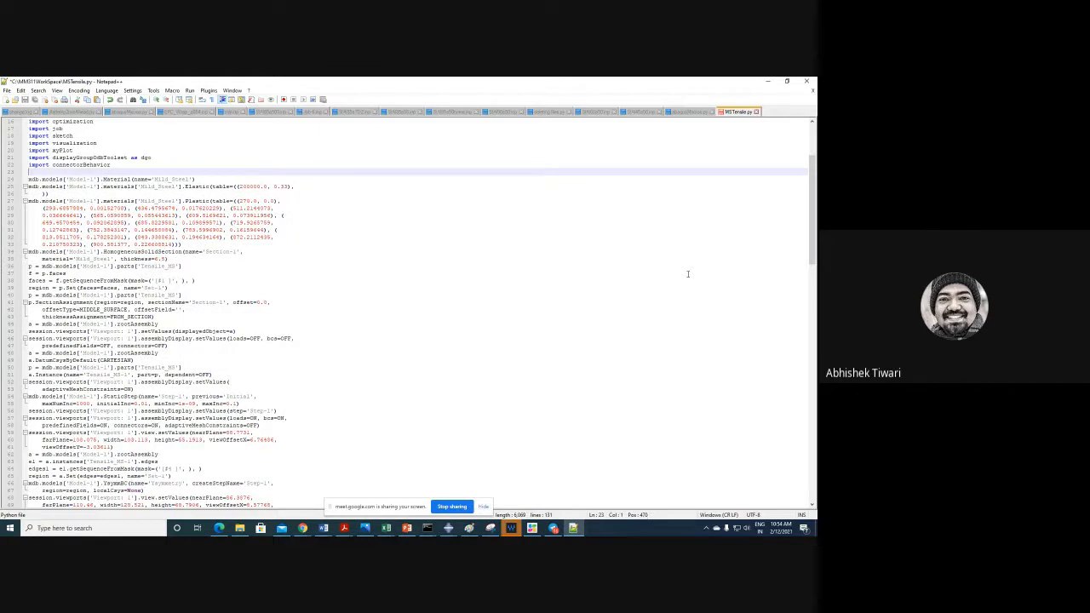
- Delete the blank line above the Mild_Steel material command and save the script
{"action": "key", "text": "Delete"}
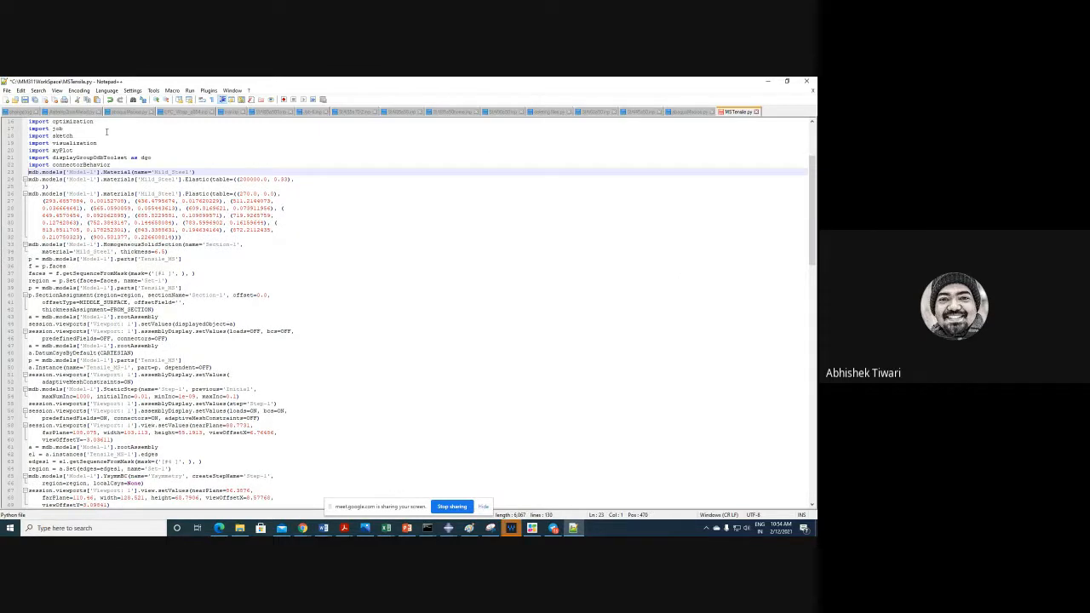
{"action": "left_click", "coordinate": [25, 100]}
- Switch to Abaqus/CAE, dismiss the script error and open the MM311Lab2Tensile.cae model database
{"action": "left_click", "coordinate": [768, 82]}
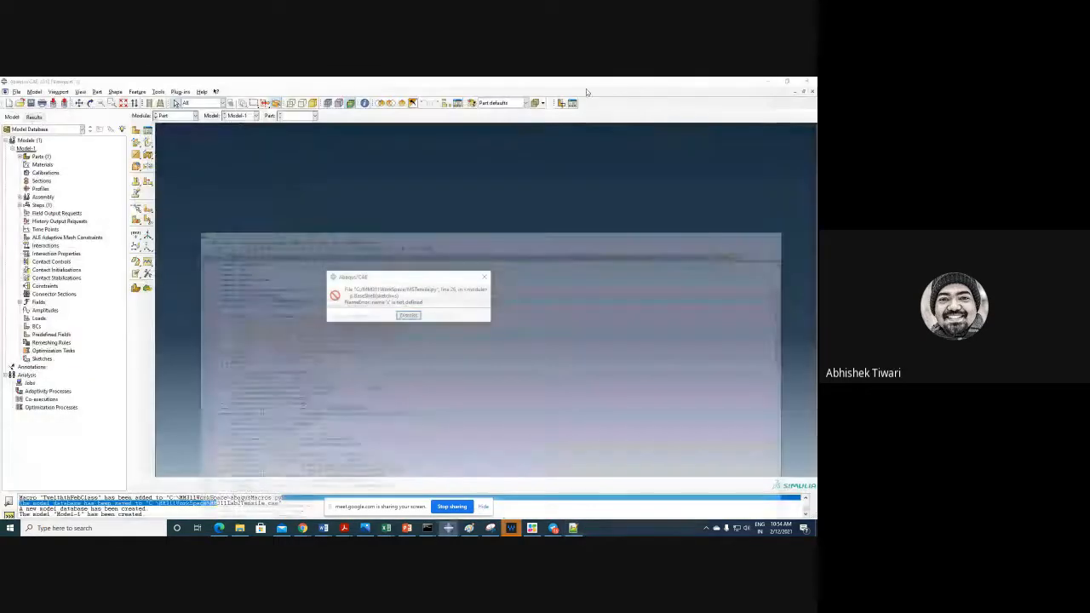
{"action": "left_click", "coordinate": [408, 315]}
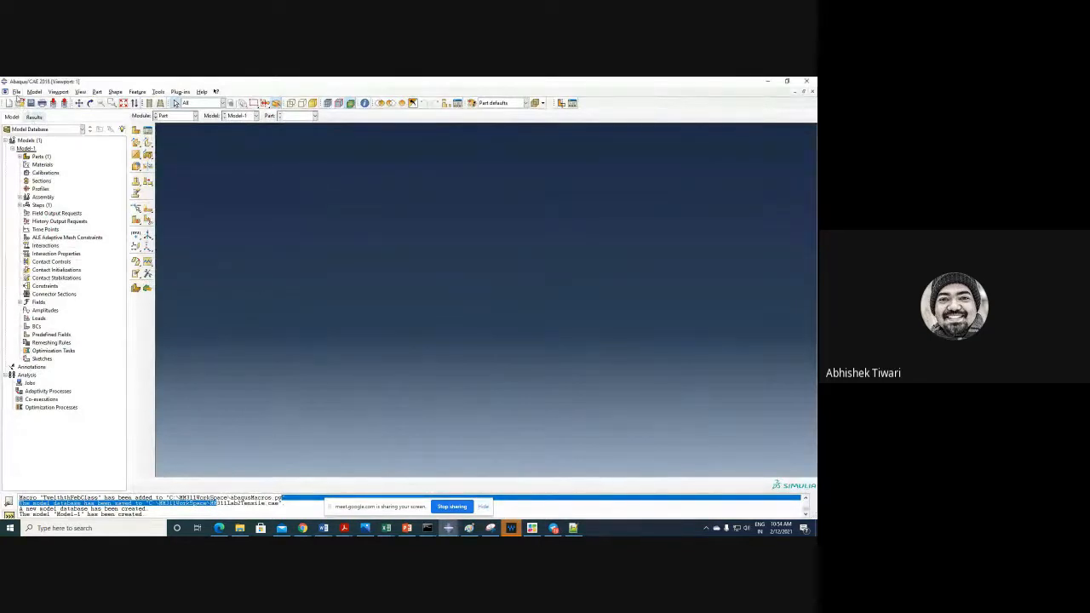
{"action": "left_click", "coordinate": [16, 91]}
{"action": "left_click", "coordinate": [31, 114]}
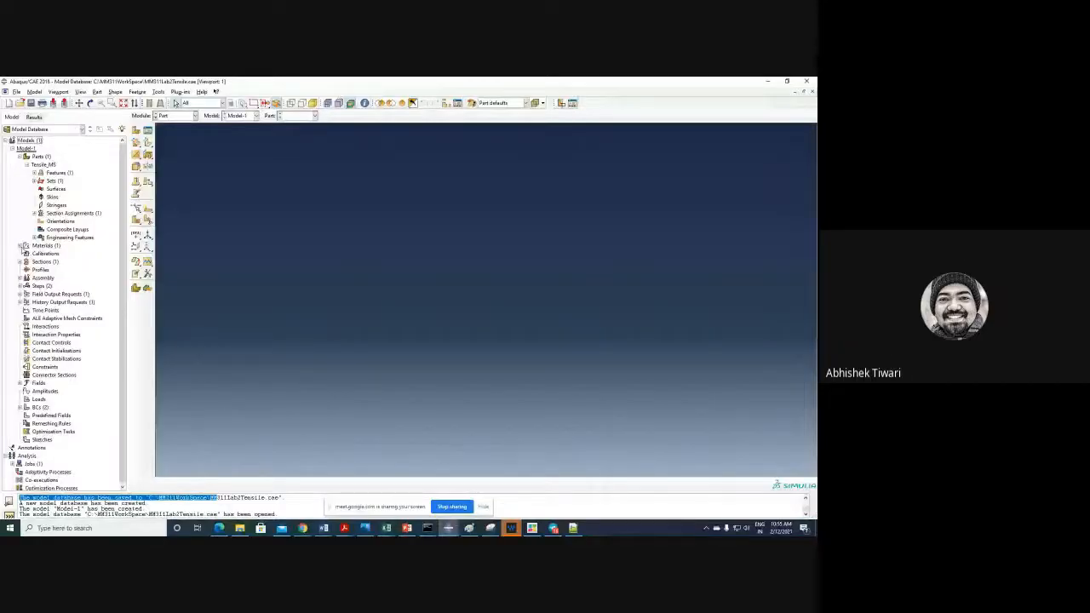
- Delete the Mild_Steel material and Section-1 from Model-1
{"action": "left_click", "coordinate": [21, 246]}
{"action": "double_click", "coordinate": [42, 254]}
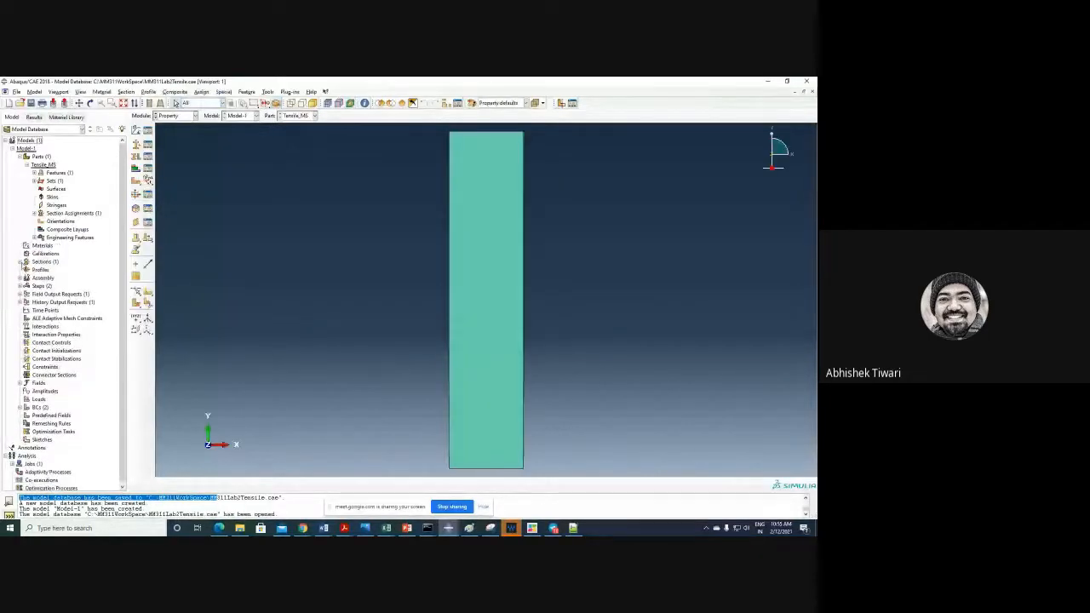
{"action": "left_click", "coordinate": [20, 262]}
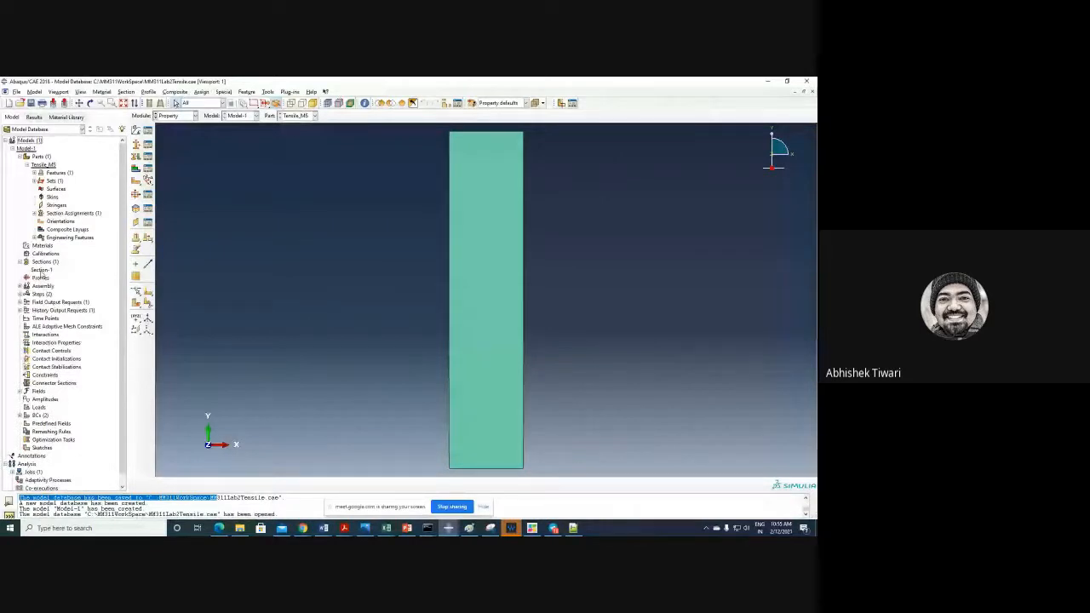
{"action": "left_click", "coordinate": [21, 263]}
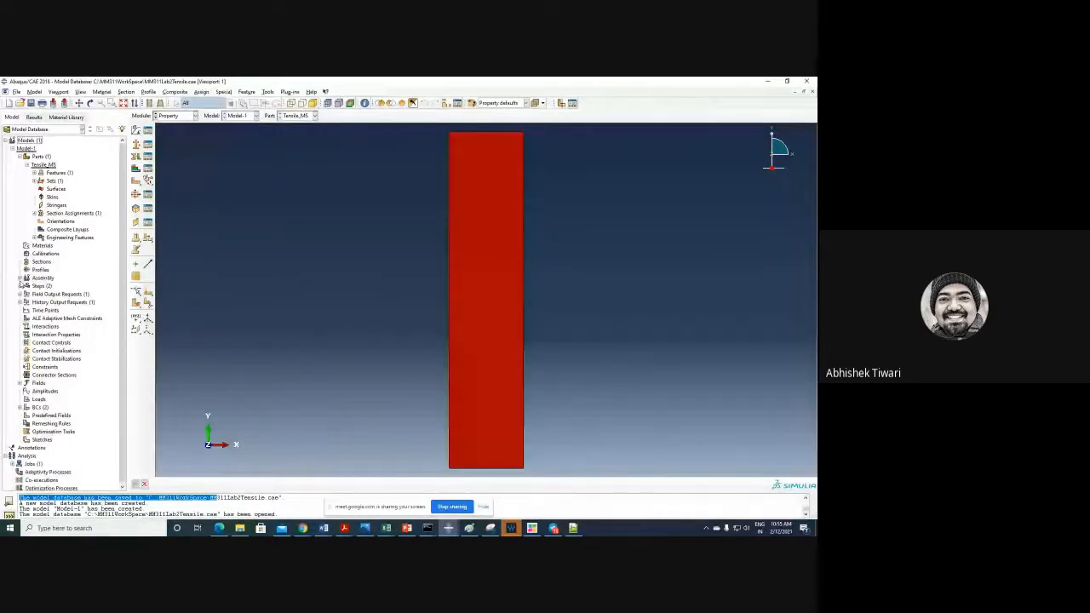
- Delete the Tensile_MS-1 instance from the assembly
{"action": "left_click", "coordinate": [19, 278]}
{"action": "right_click", "coordinate": [54, 295]}
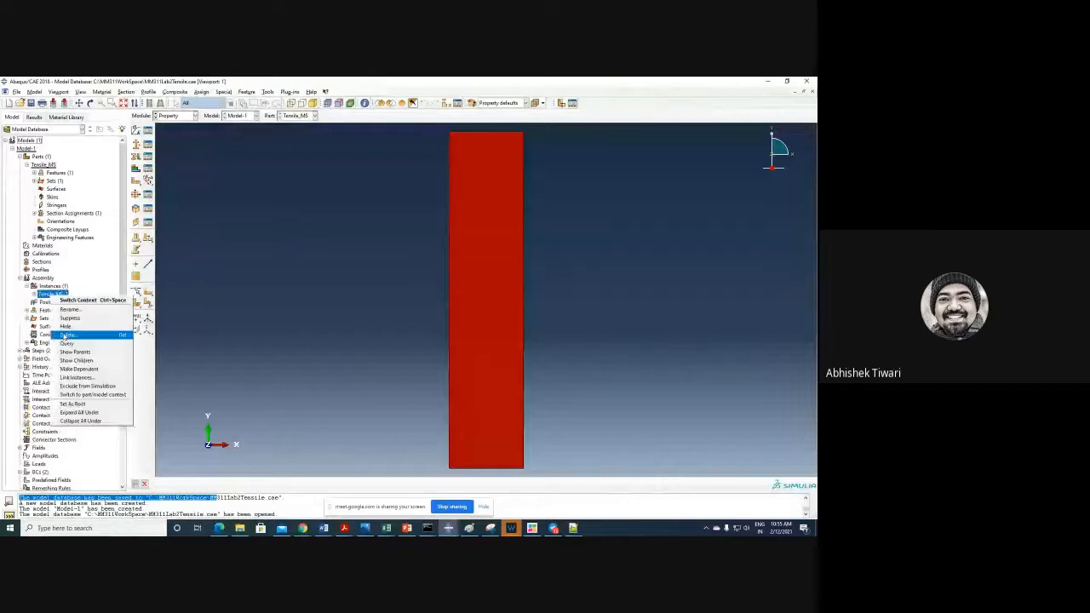
{"action": "left_click", "coordinate": [66, 334]}
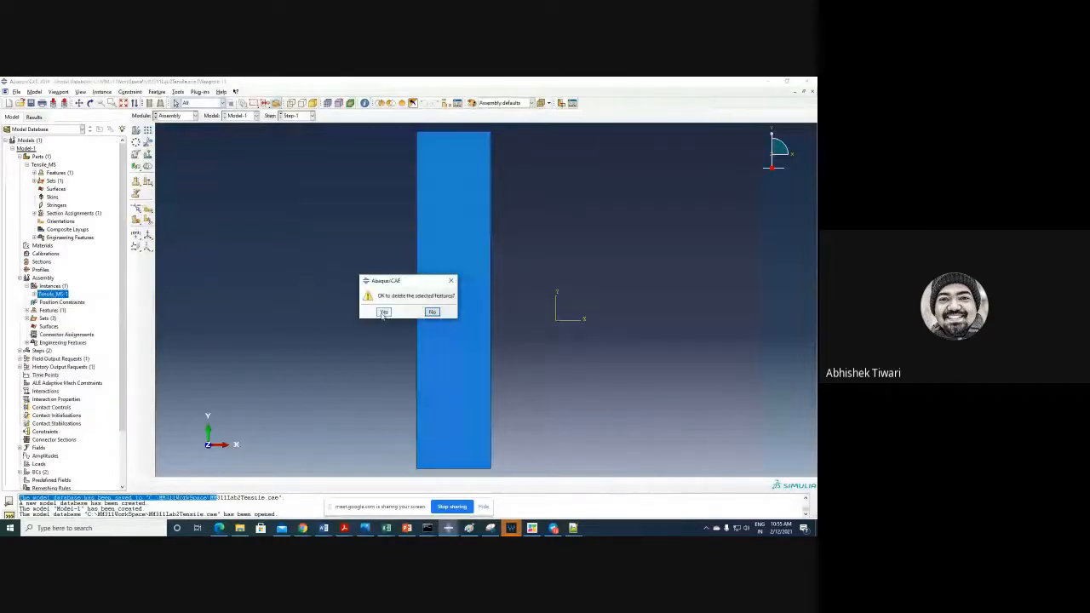
{"action": "left_click", "coordinate": [384, 313]}
- Delete the analysis step Step-1 from the model and dismiss the Step Manager
{"action": "left_click", "coordinate": [20, 350]}
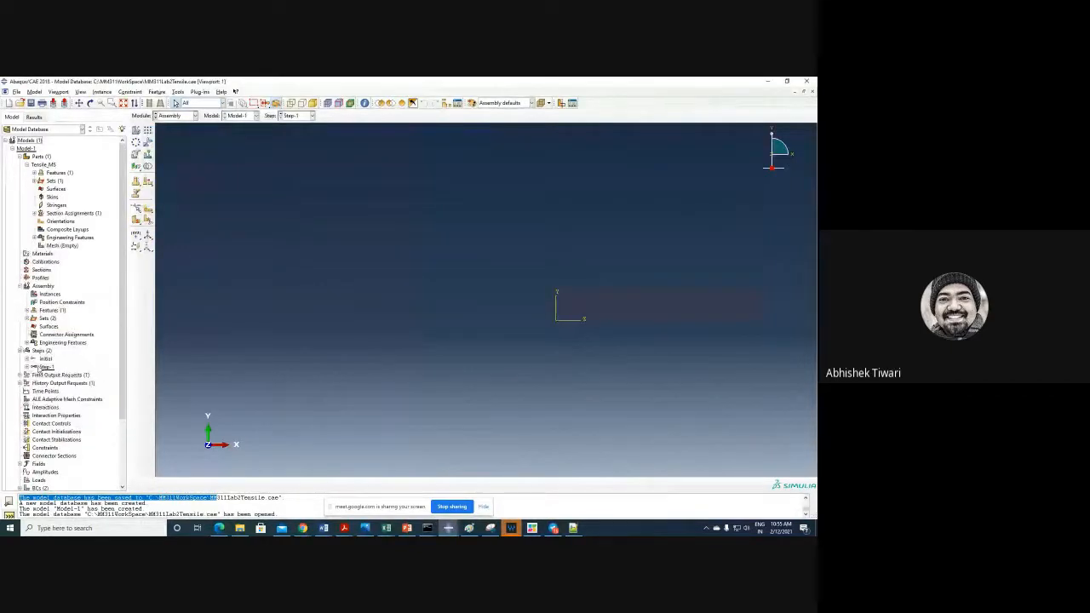
{"action": "right_click", "coordinate": [38, 368]}
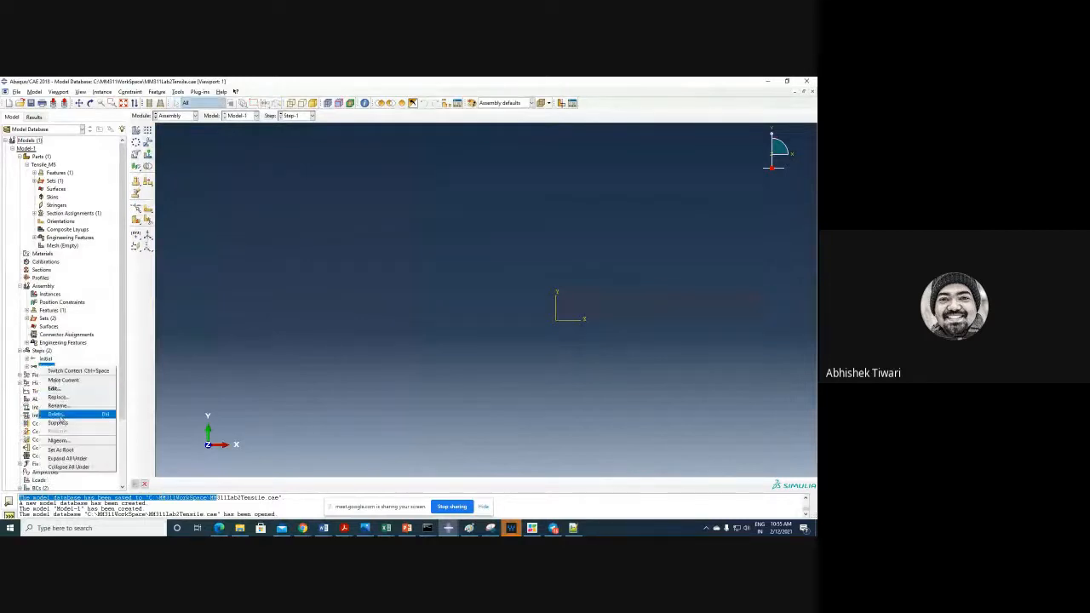
{"action": "left_click", "coordinate": [62, 417]}
{"action": "left_click", "coordinate": [363, 326]}
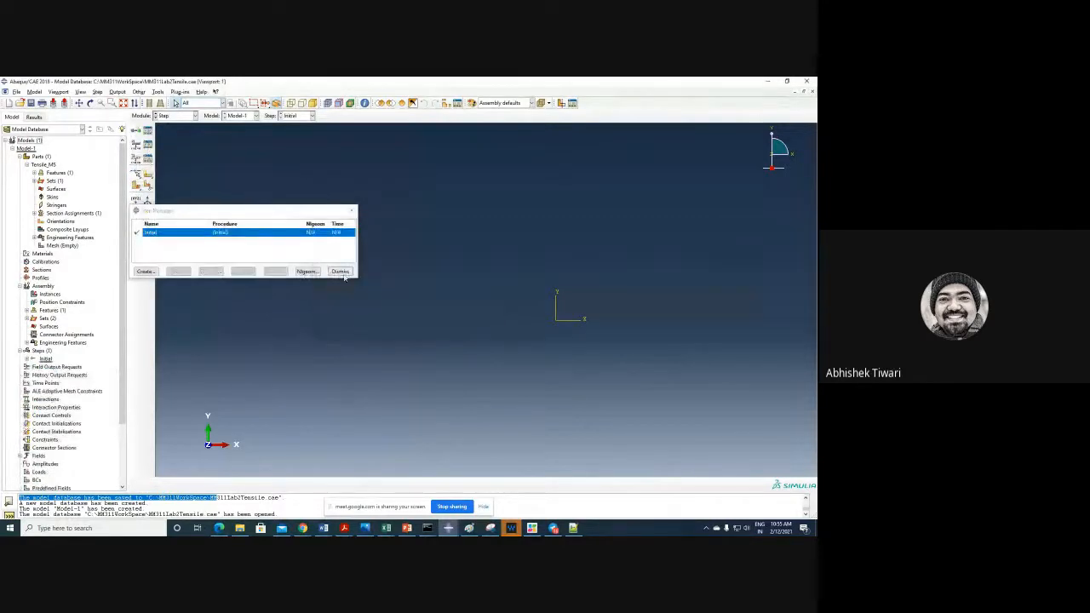
{"action": "left_click", "coordinate": [343, 271]}
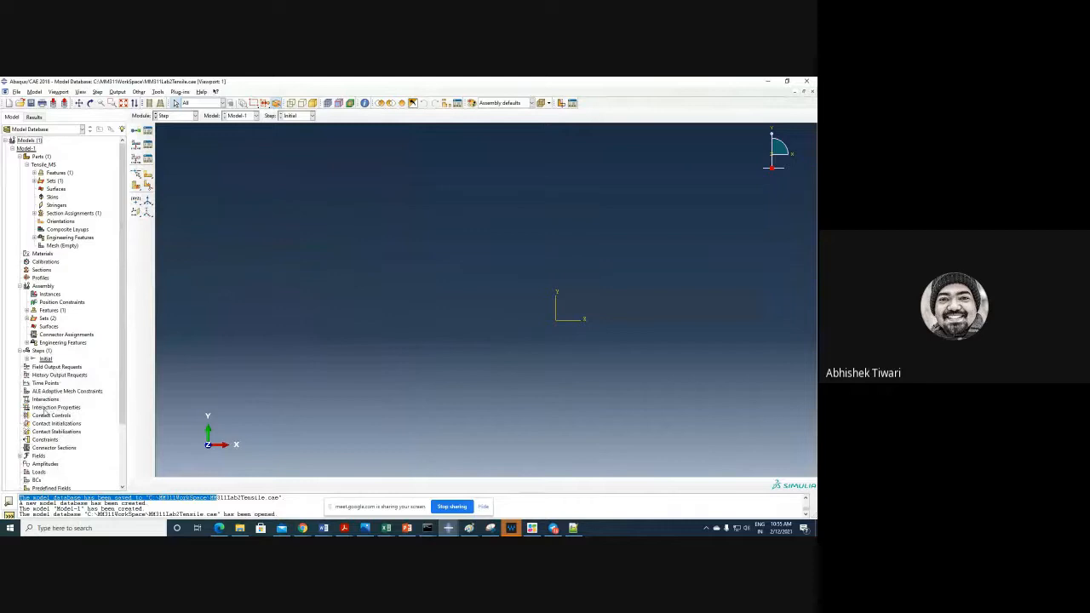
- Return to the Part module and run the MSTensile.py script from MM311WorkSpace
{"action": "left_click", "coordinate": [16, 91]}
{"action": "left_click", "coordinate": [295, 239]}
{"action": "left_click", "coordinate": [174, 115]}
{"action": "left_click", "coordinate": [167, 124]}
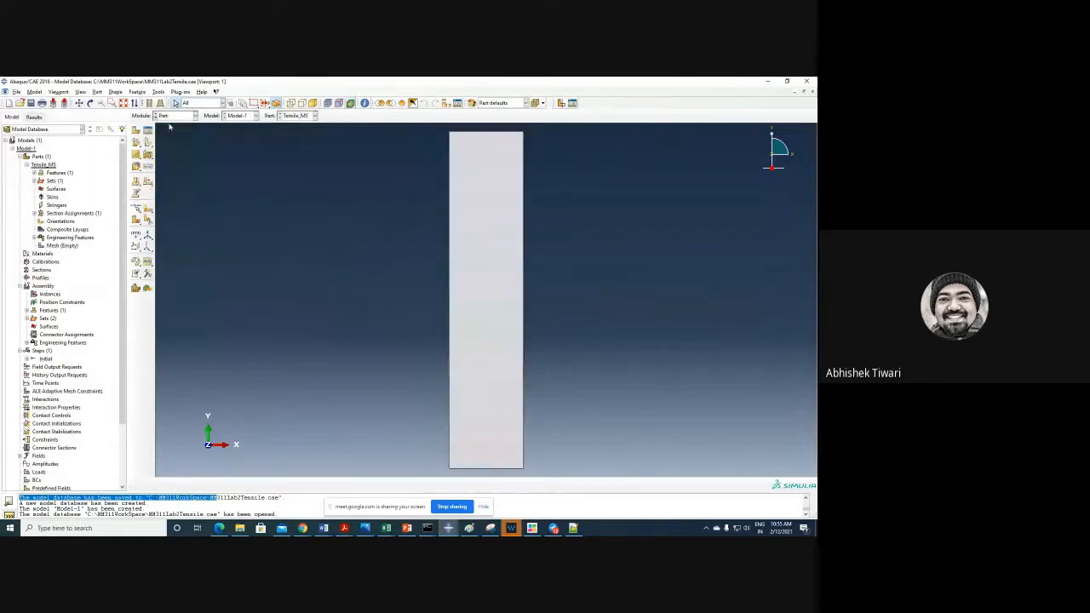
{"action": "left_click", "coordinate": [15, 91]}
{"action": "left_click", "coordinate": [211, 153]}
{"action": "left_click", "coordinate": [15, 91]}
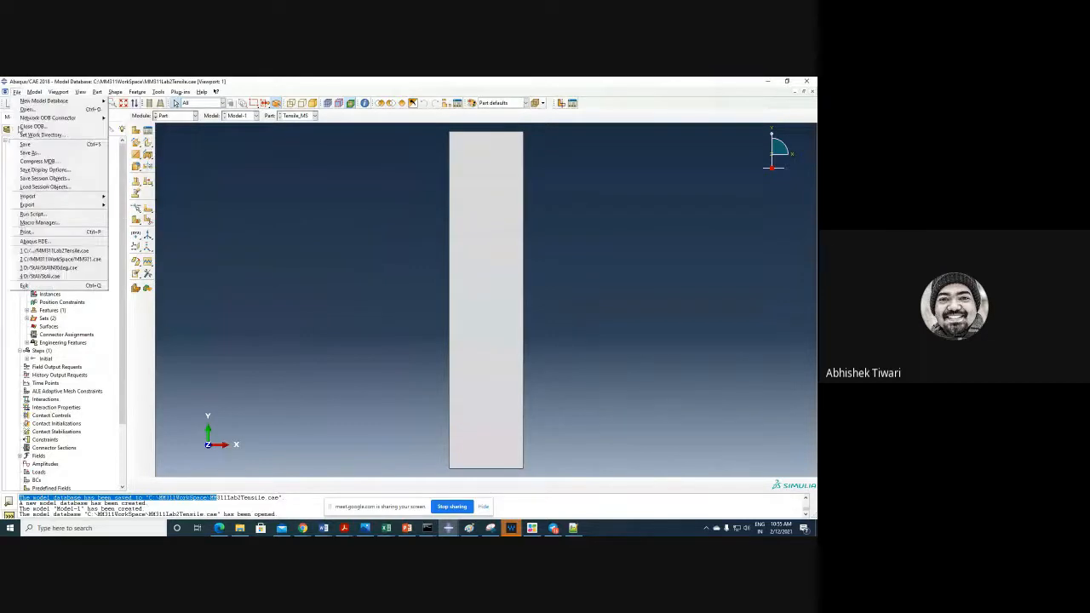
{"action": "left_click", "coordinate": [32, 214]}
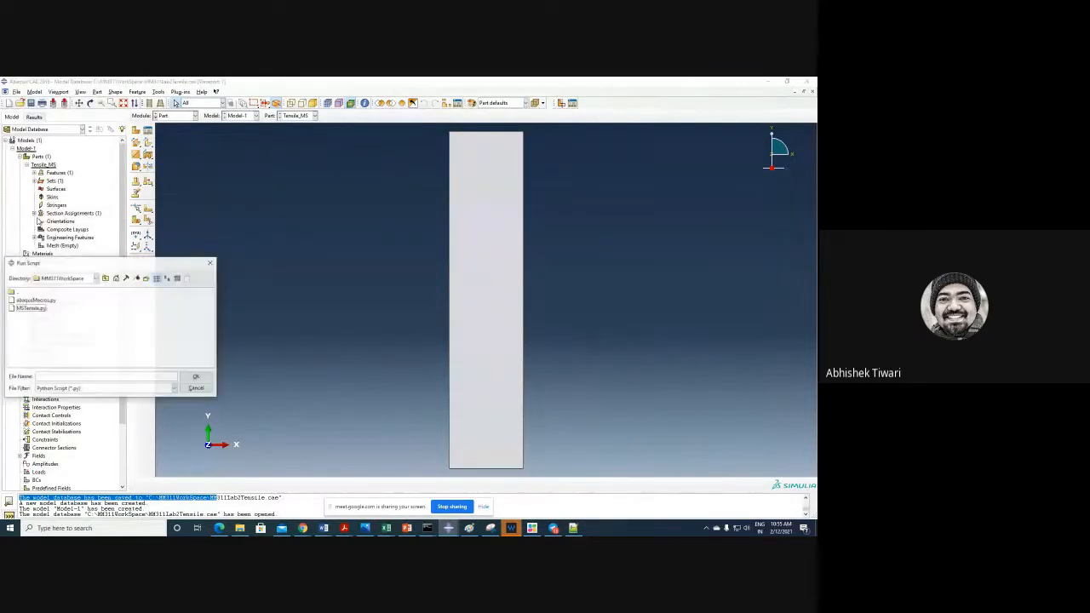
{"action": "left_click", "coordinate": [33, 308]}
{"action": "double_click", "coordinate": [35, 309]}
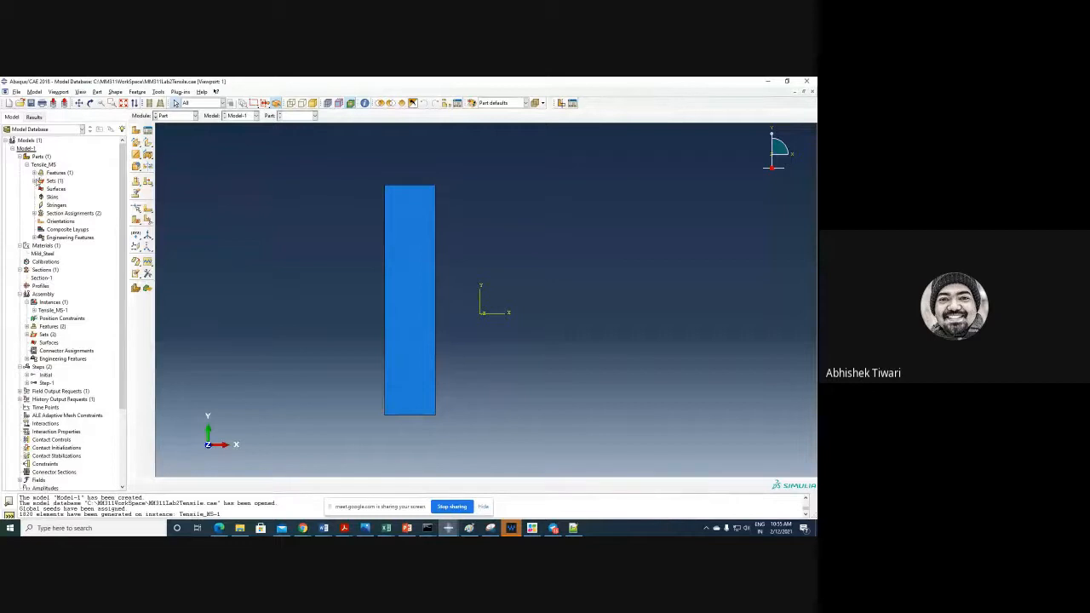
- Check the rebuilt model's material, assembly instance, boundary conditions and mesh
{"action": "left_click", "coordinate": [41, 254]}
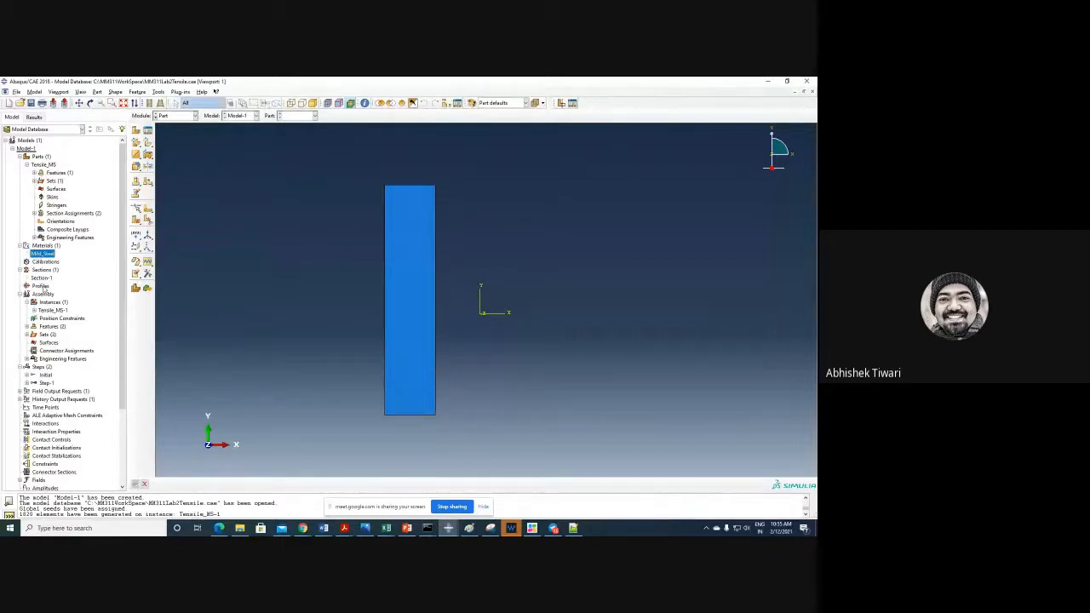
{"action": "left_click", "coordinate": [49, 310]}
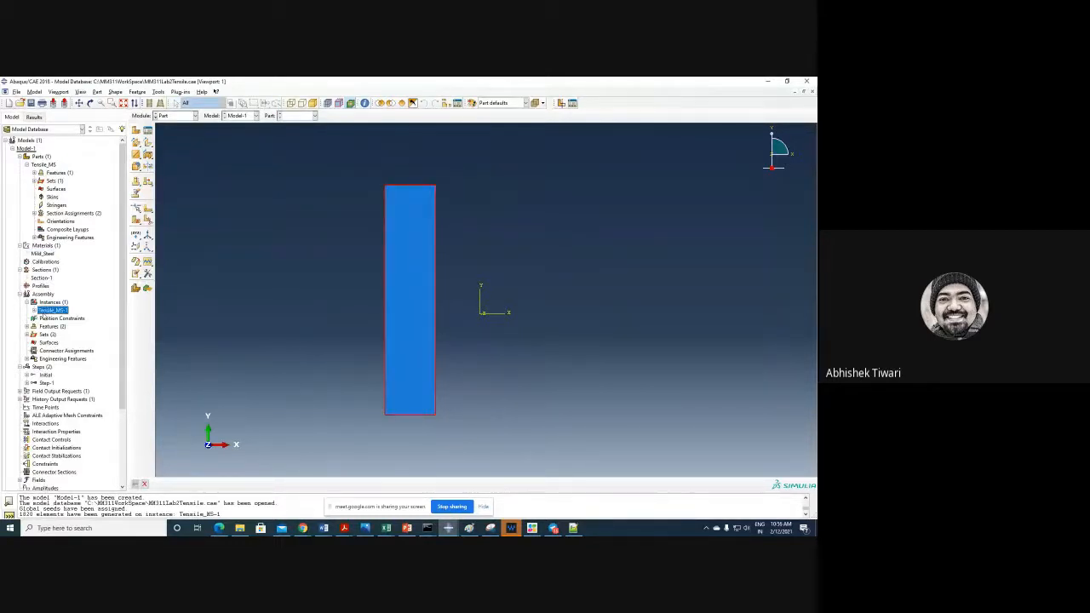
{"action": "left_click", "coordinate": [175, 116]}
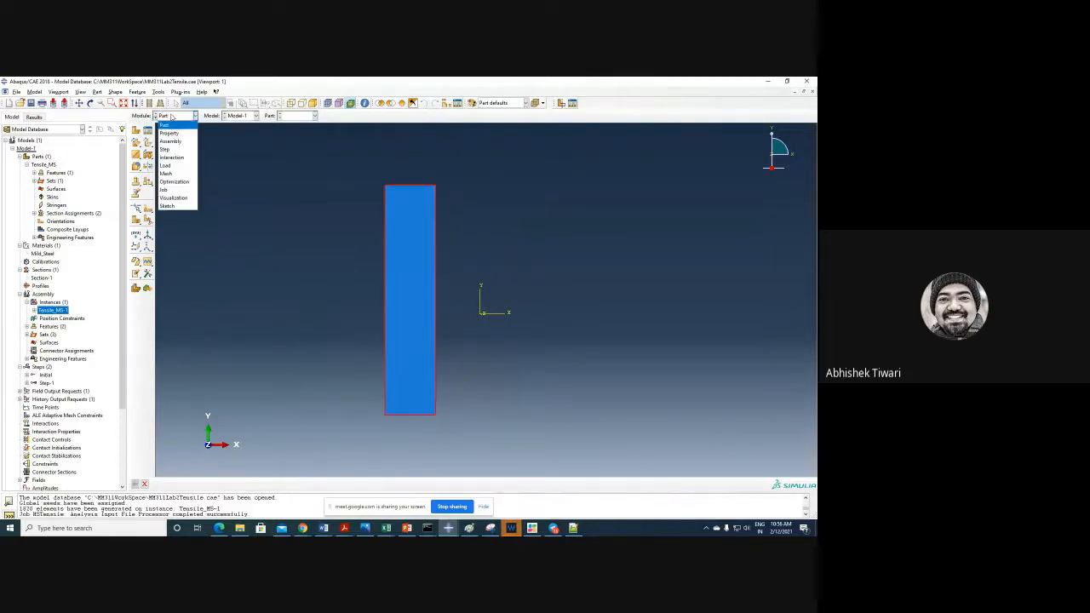
{"action": "left_click", "coordinate": [167, 165]}
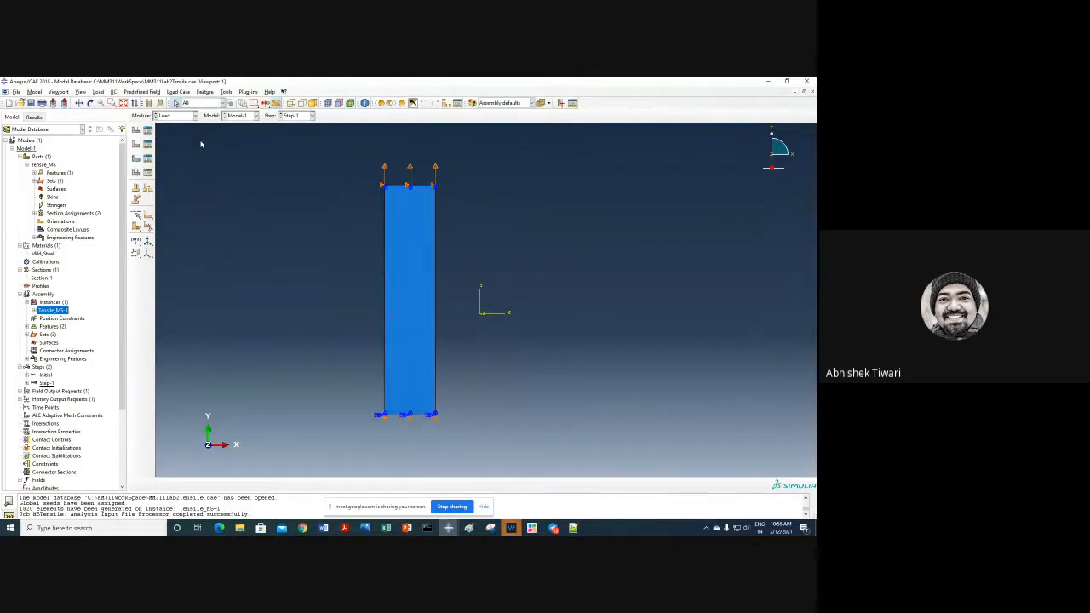
{"action": "left_click", "coordinate": [179, 116]}
{"action": "left_click", "coordinate": [168, 173]}
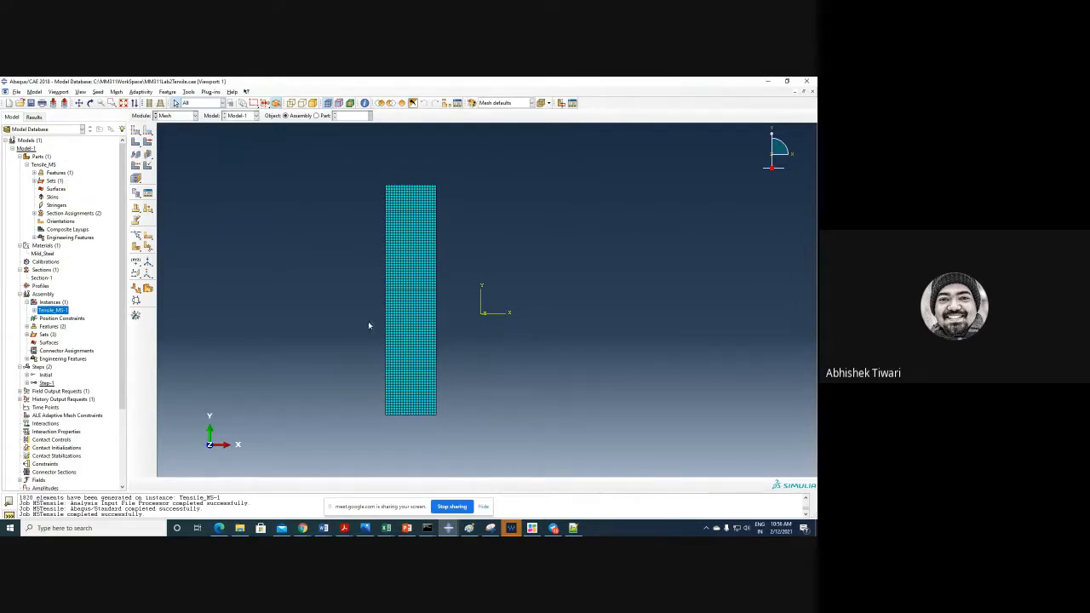
- Switch to Notepad++ and review the MSTensile.py script from the imports through the material, step, boundary condition, mesh and job commands
{"action": "left_click", "coordinate": [573, 528]}
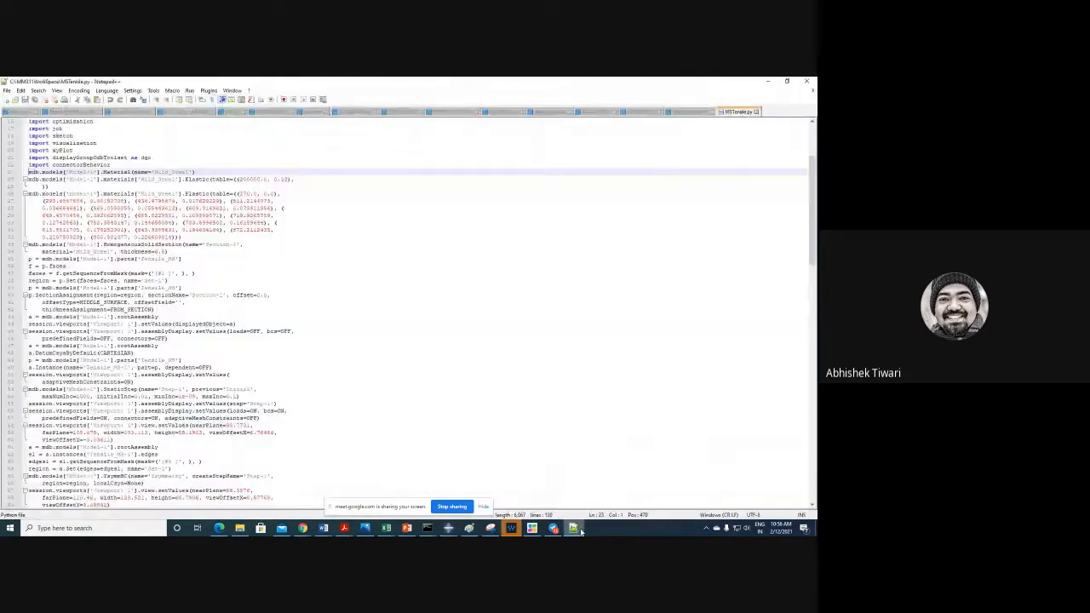
{"action": "scroll", "coordinate": [306, 358], "scroll_direction": "up", "scroll_amount": 5}
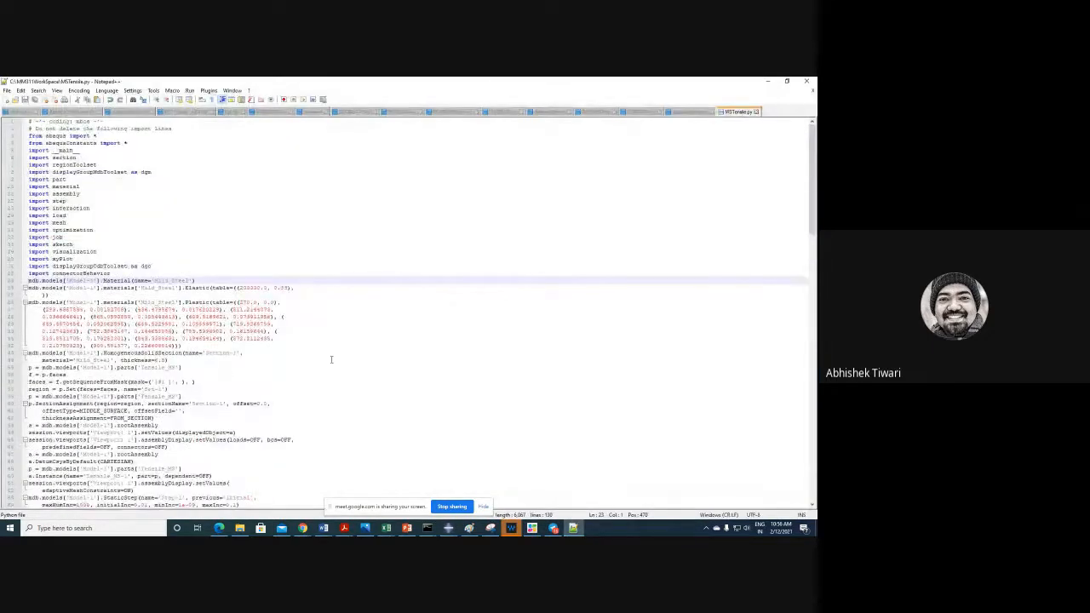
{"action": "scroll", "coordinate": [119, 350], "scroll_direction": "down", "scroll_amount": 15}
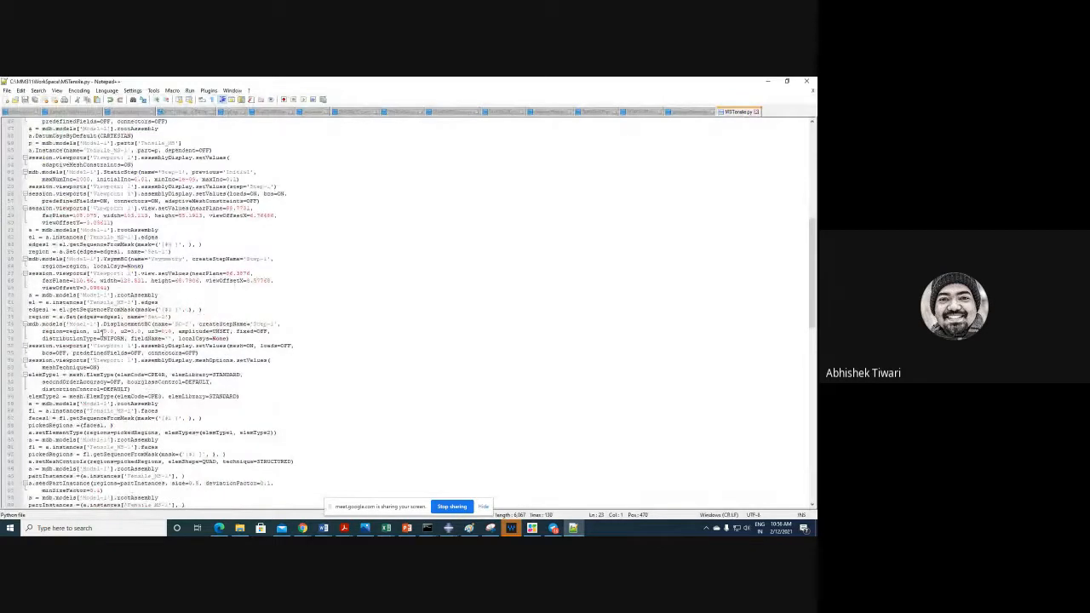
{"action": "scroll", "coordinate": [242, 373], "scroll_direction": "up", "scroll_amount": 6}
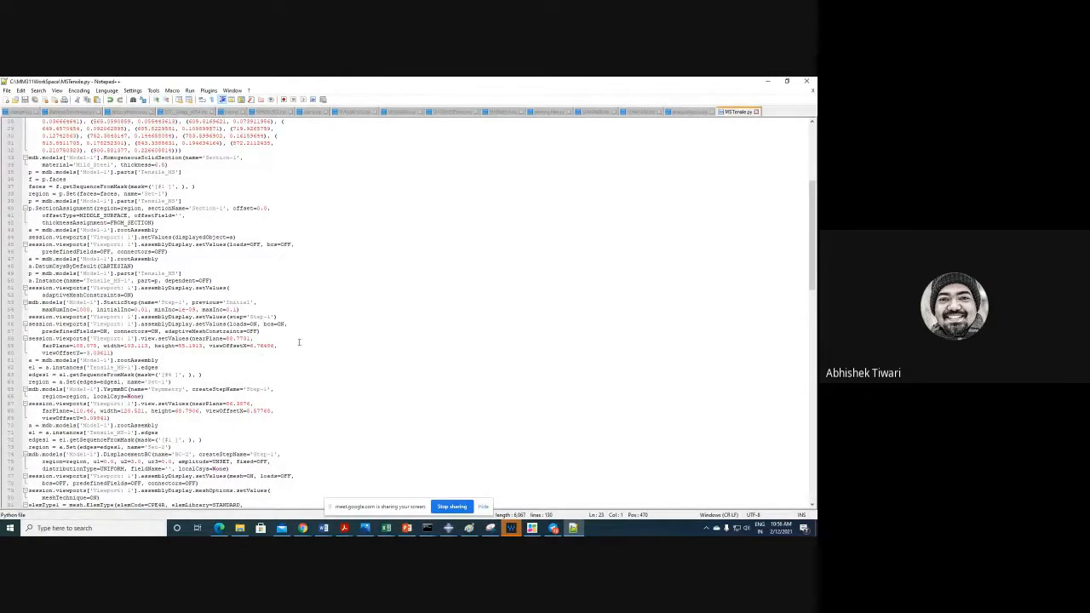
{"action": "scroll", "coordinate": [299, 343], "scroll_direction": "down", "scroll_amount": 8}
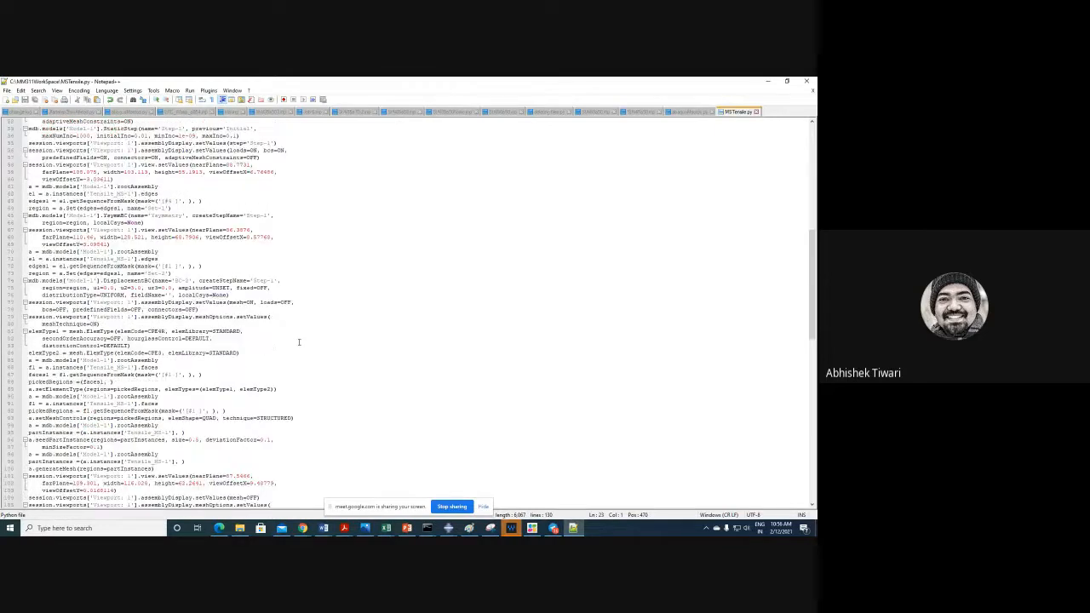
{"action": "scroll", "coordinate": [299, 343], "scroll_direction": "down", "scroll_amount": 15}
{"action": "scroll", "coordinate": [299, 343], "scroll_direction": "up", "scroll_amount": 5}
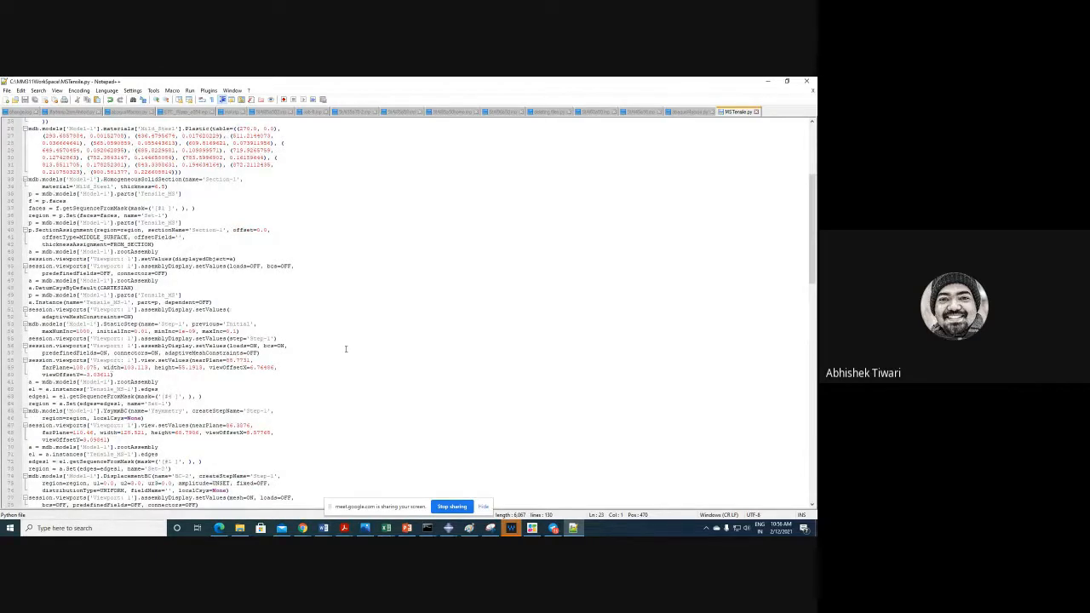
{"action": "scroll", "coordinate": [346, 349], "scroll_direction": "up", "scroll_amount": 6}
{"action": "scroll", "coordinate": [345, 348], "scroll_direction": "down", "scroll_amount": 6}
{"action": "scroll", "coordinate": [346, 348], "scroll_direction": "down", "scroll_amount": 7}
{"action": "scroll", "coordinate": [346, 348], "scroll_direction": "down", "scroll_amount": 15}
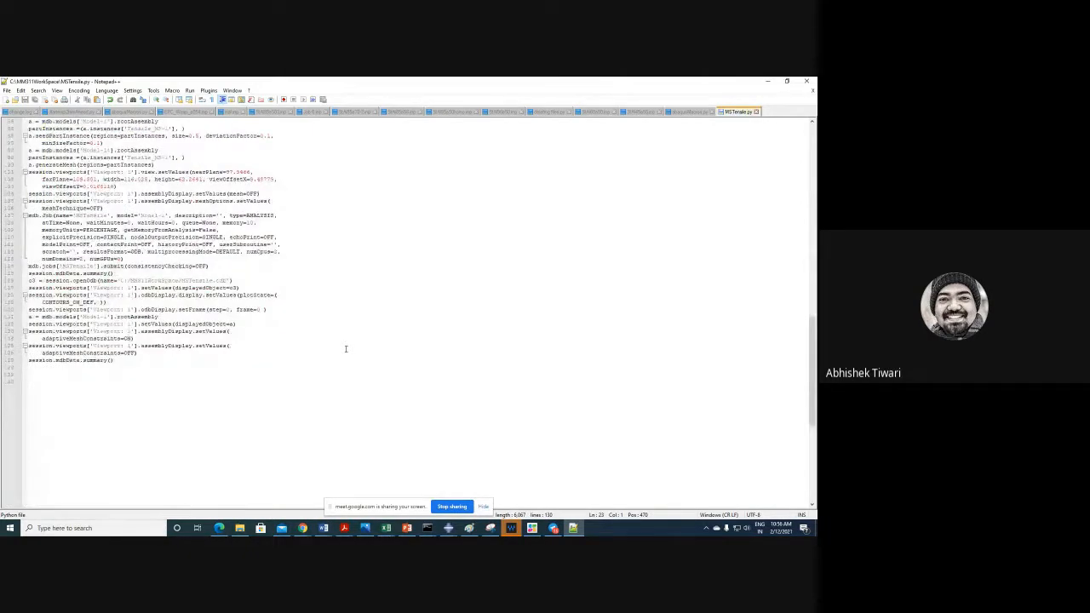
- Set the seed size in the script's seedPartInstance command to 2.0
{"action": "left_click", "coordinate": [151, 136]}
{"action": "scroll", "coordinate": [151, 136], "scroll_direction": "up", "scroll_amount": 2}
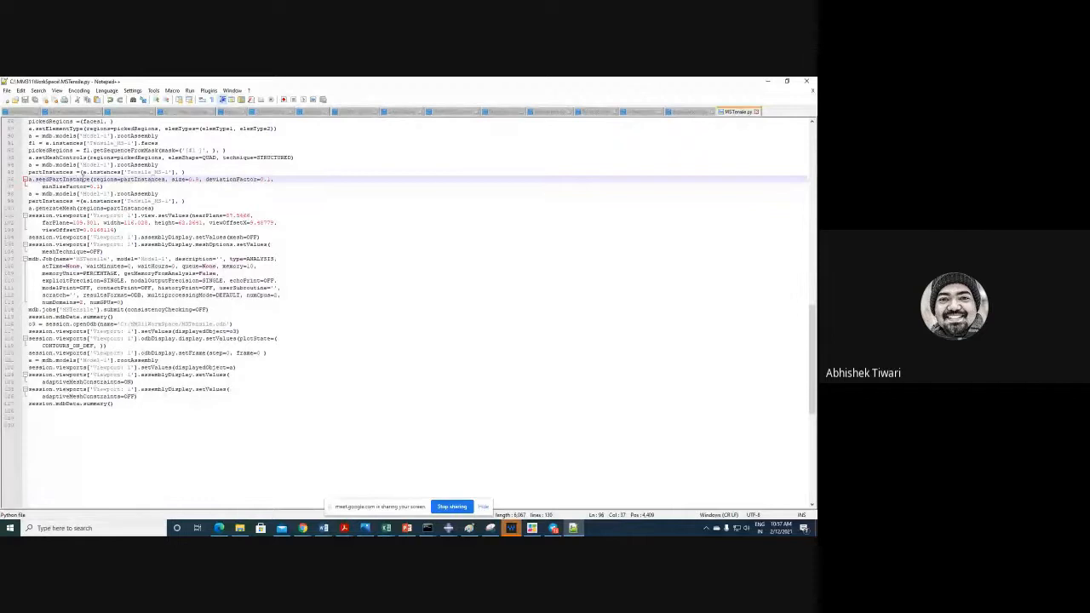
{"action": "left_click", "coordinate": [91, 180]}
{"action": "left_click_drag", "start_coordinate": [187, 179], "coordinate": [198, 180]}
{"action": "left_click", "coordinate": [190, 180]}
{"action": "left_click_drag", "start_coordinate": [189, 180], "coordinate": [198, 181]}
{"action": "type", "text": "2.0"}
- Switch to Abaqus/CAE and delete the meshed Tensile_MS-1 instance from the assembly
{"action": "mouse_move", "coordinate": [448, 528]}
{"action": "left_click", "coordinate": [495, 490]}
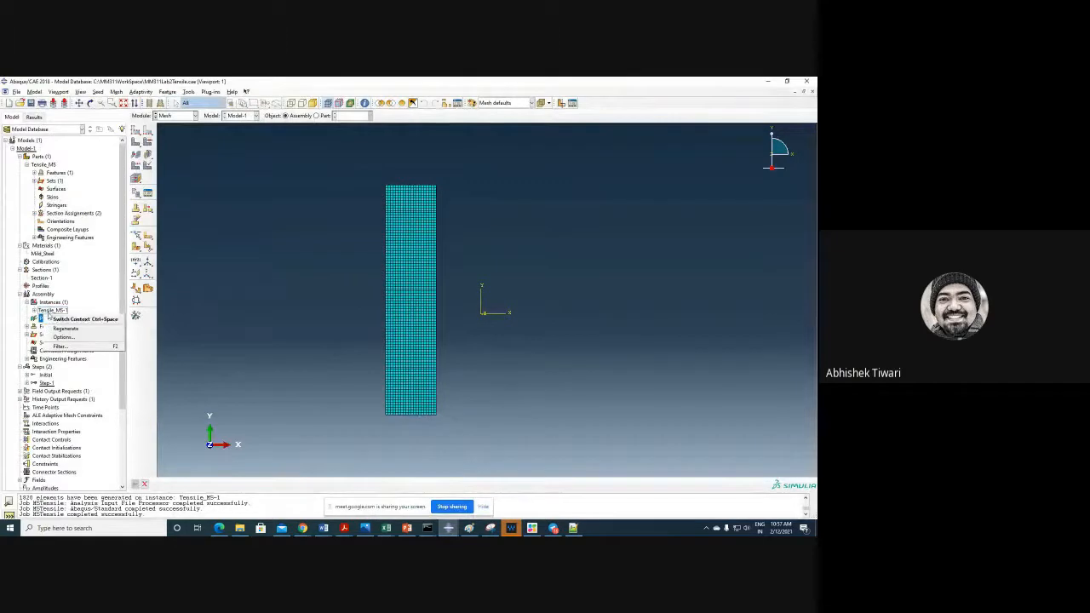
{"action": "right_click", "coordinate": [54, 311]}
{"action": "left_click", "coordinate": [66, 352]}
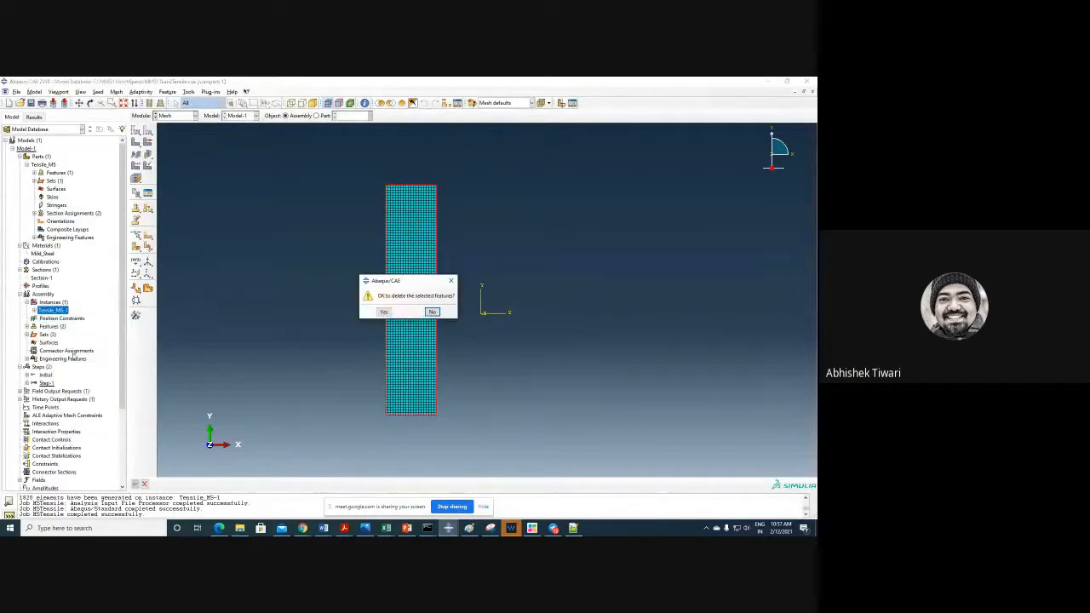
{"action": "left_click", "coordinate": [383, 313]}
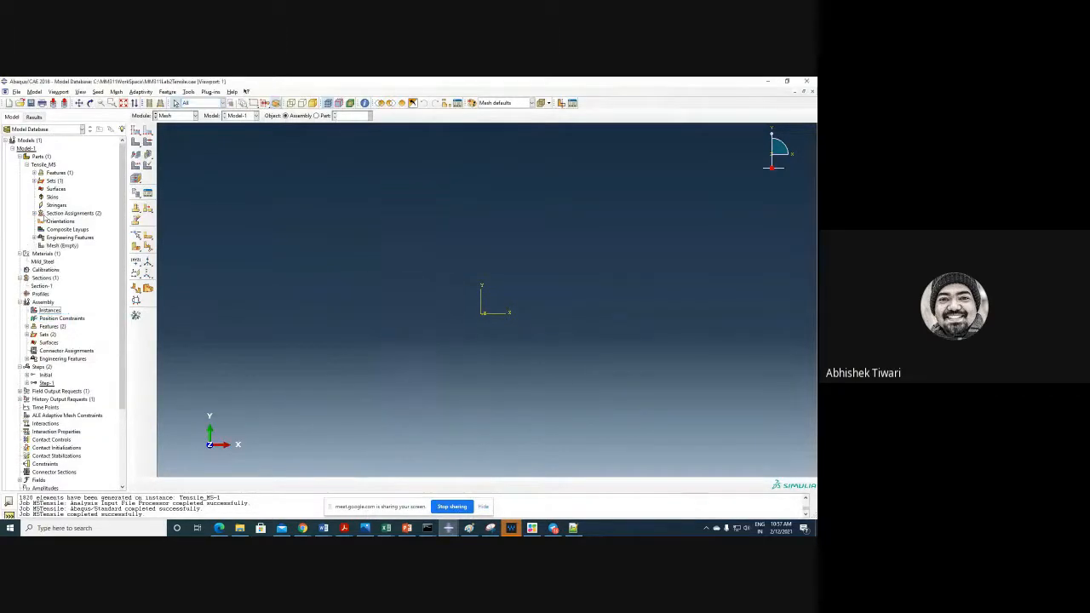
- Delete the Mild_Steel material from Model-1
{"action": "right_click", "coordinate": [43, 263]}
{"action": "left_click", "coordinate": [56, 303]}
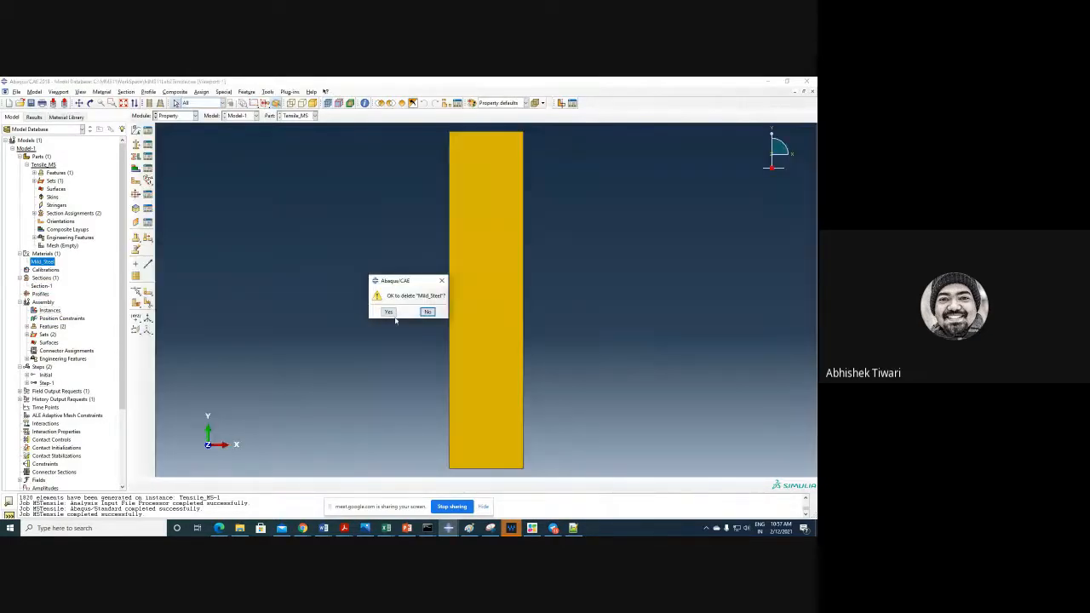
{"action": "left_click", "coordinate": [388, 311]}
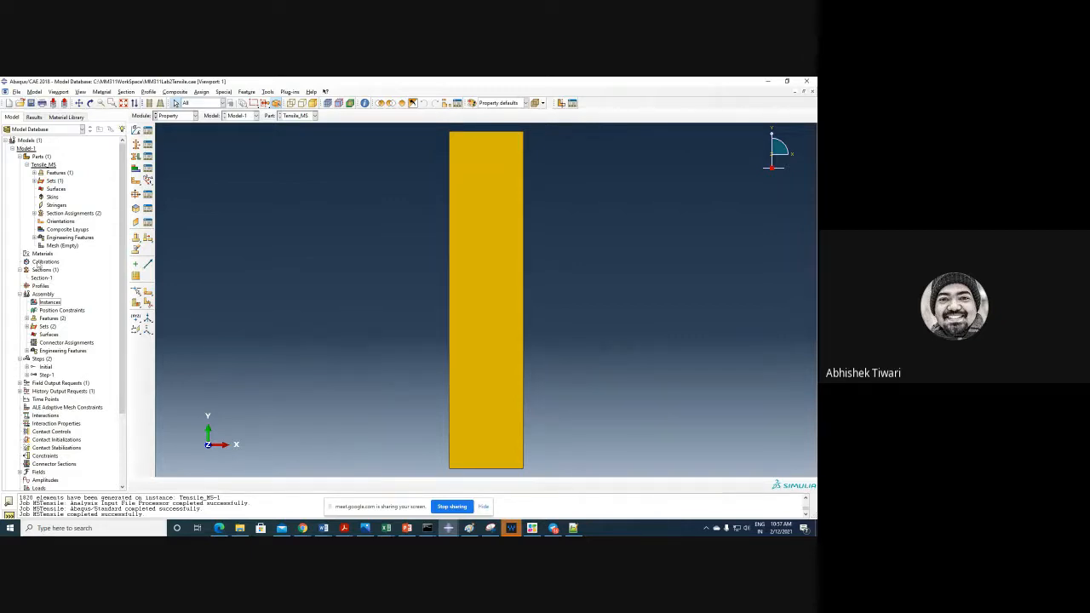
- Delete Section-1 from the sections of Model-1
{"action": "right_click", "coordinate": [41, 277]}
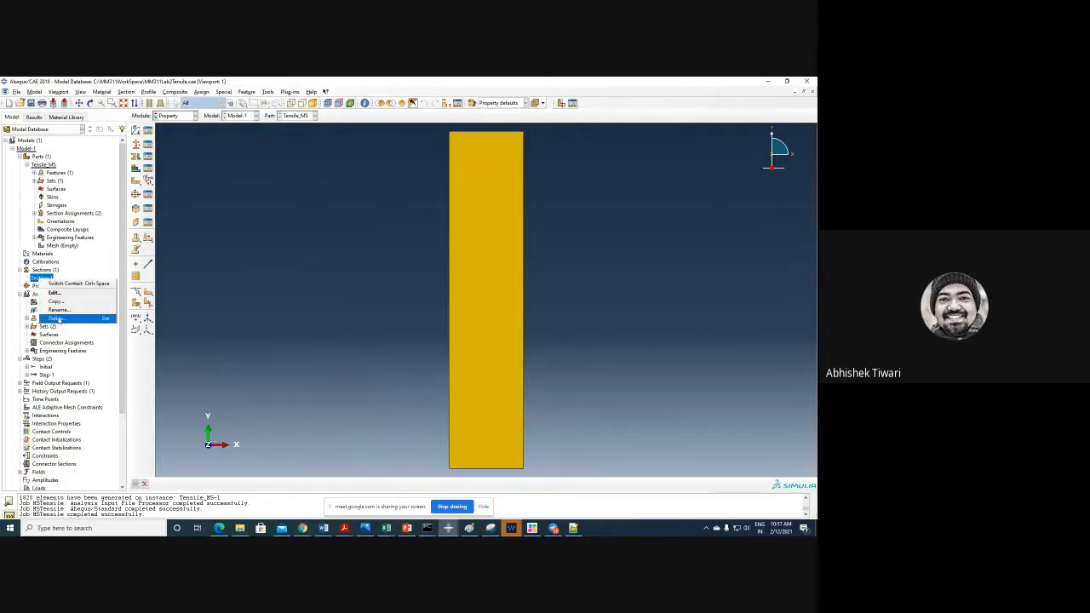
{"action": "left_click", "coordinate": [56, 318]}
{"action": "left_click", "coordinate": [389, 312]}
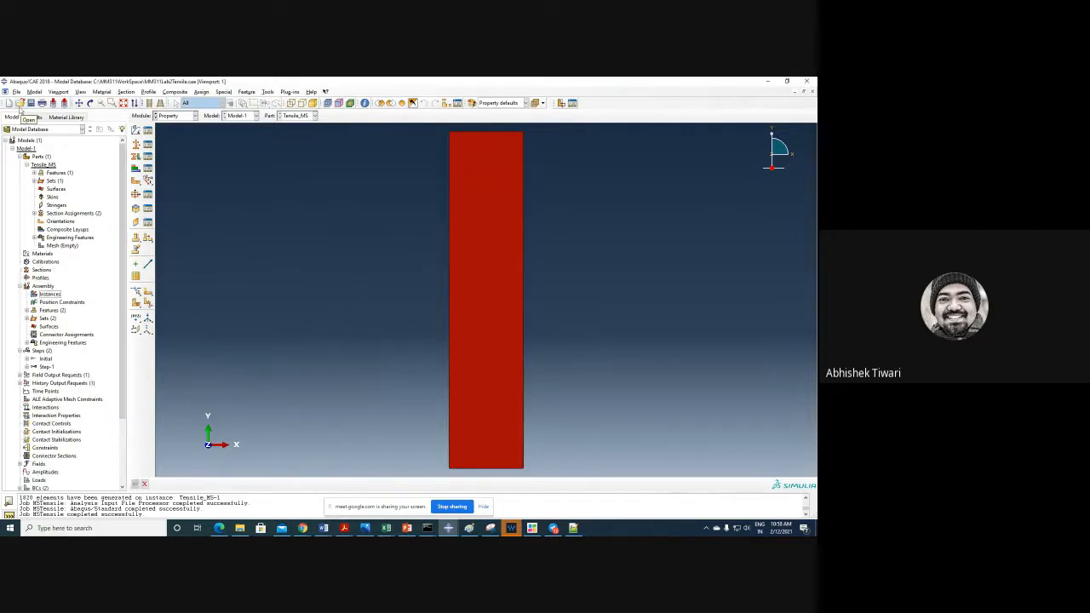
- Delete the analysis step Step-1 from Model-1 along with its dependent loads, boundary conditions and output requests
{"action": "right_click", "coordinate": [43, 367]}
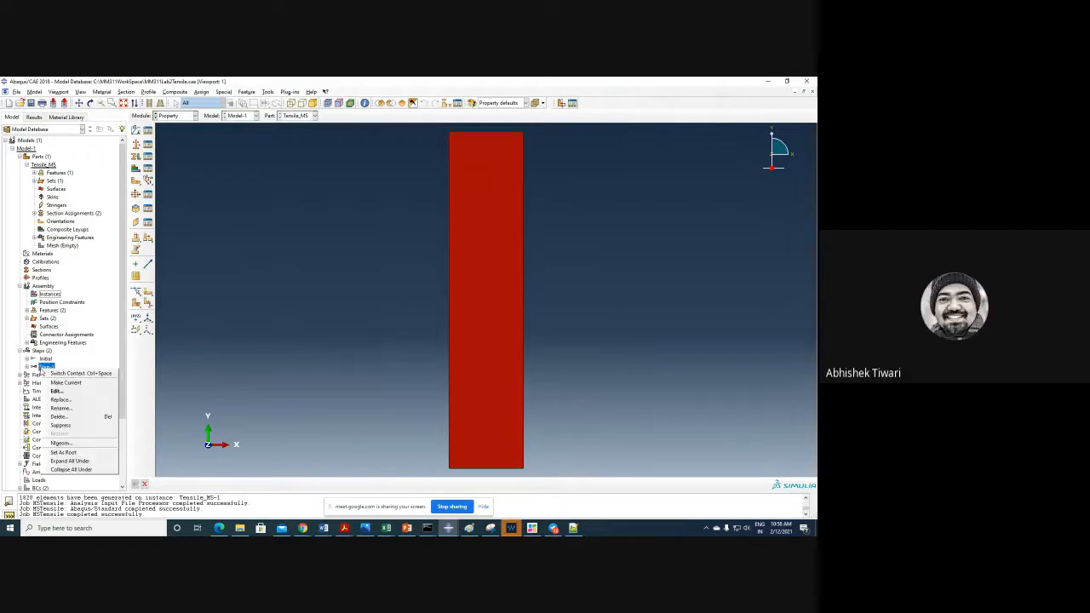
{"action": "left_click", "coordinate": [65, 418]}
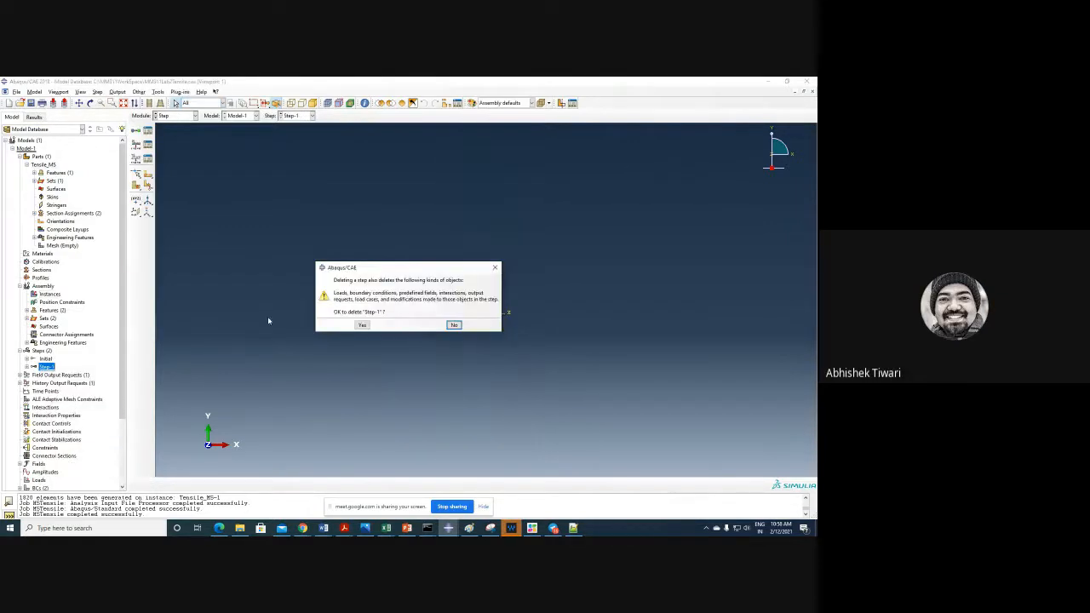
{"action": "left_click", "coordinate": [362, 326]}
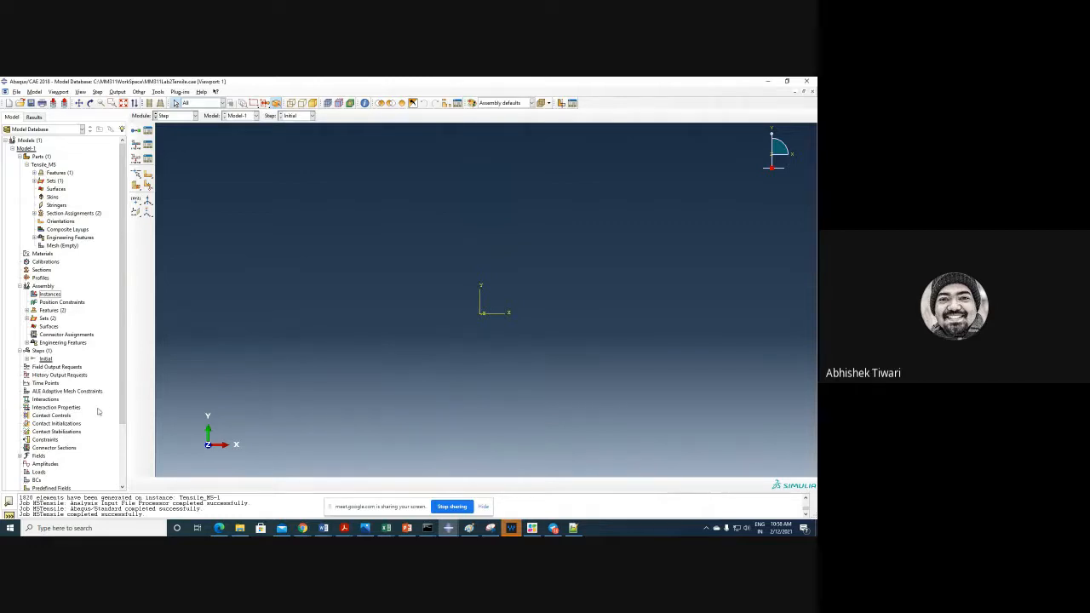
{"action": "left_click", "coordinate": [16, 92]}
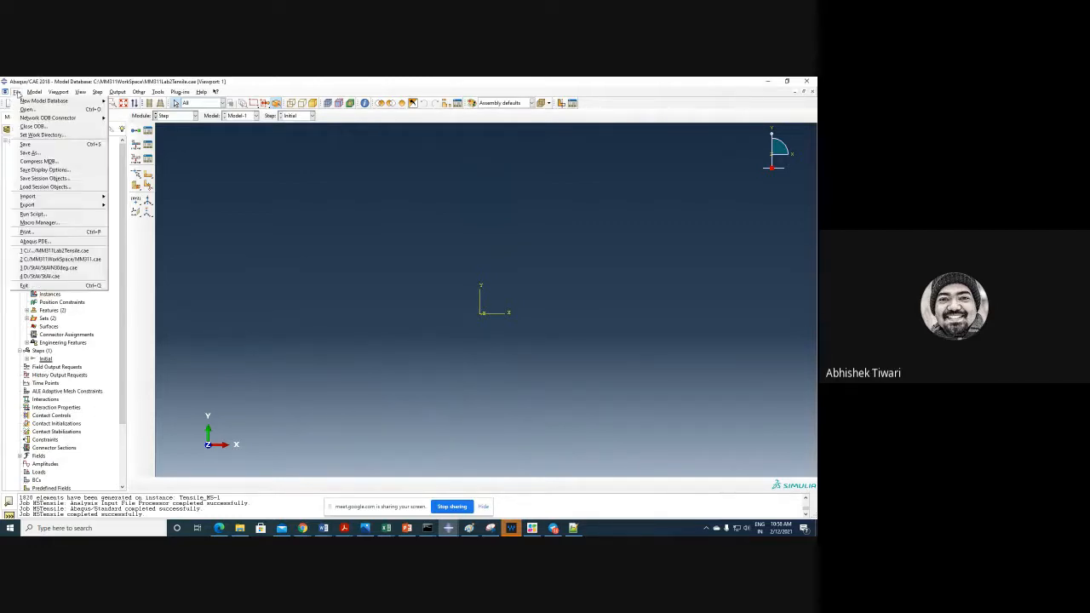
{"action": "left_click", "coordinate": [38, 222]}
{"action": "left_click", "coordinate": [398, 303]}
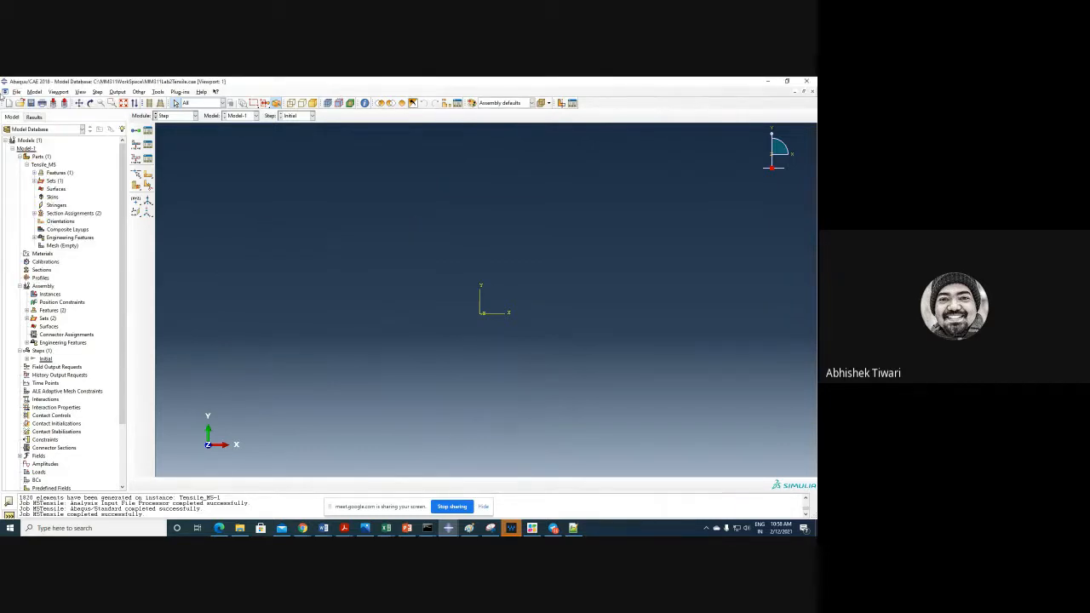
- Run the edited MSTensile.py script to rebuild and mesh the tensile test in Model-1
{"action": "left_click", "coordinate": [17, 92]}
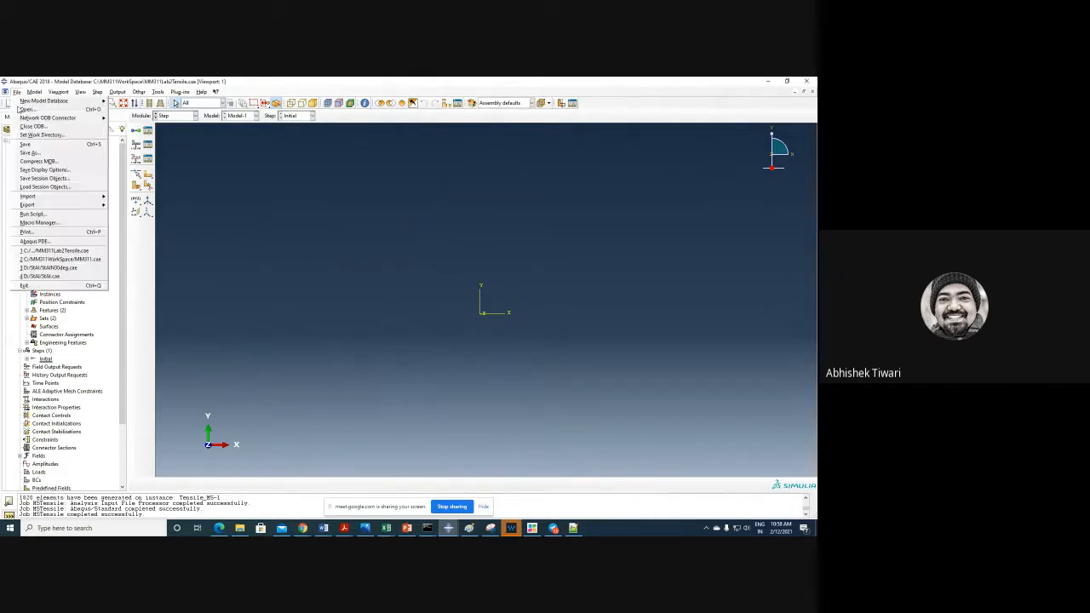
{"action": "left_click", "coordinate": [42, 222]}
{"action": "double_click", "coordinate": [31, 310]}
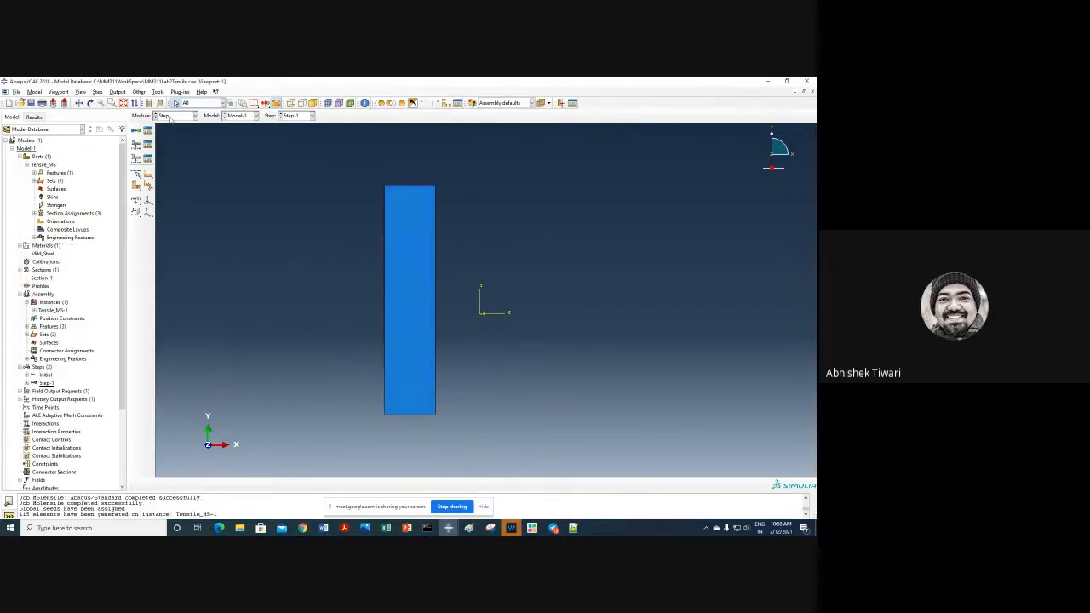
- Inspect the rebuilt instance's mesh in the Mesh module and check the mesh and job commands of MSTensile.py in Notepad++
{"action": "left_click", "coordinate": [175, 116]}
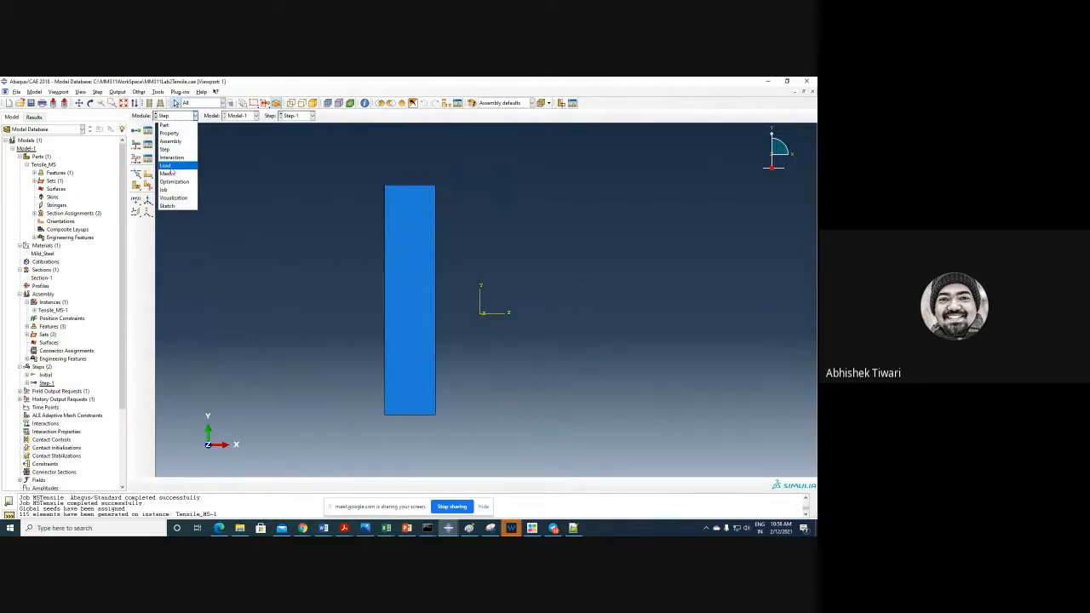
{"action": "left_click", "coordinate": [170, 174]}
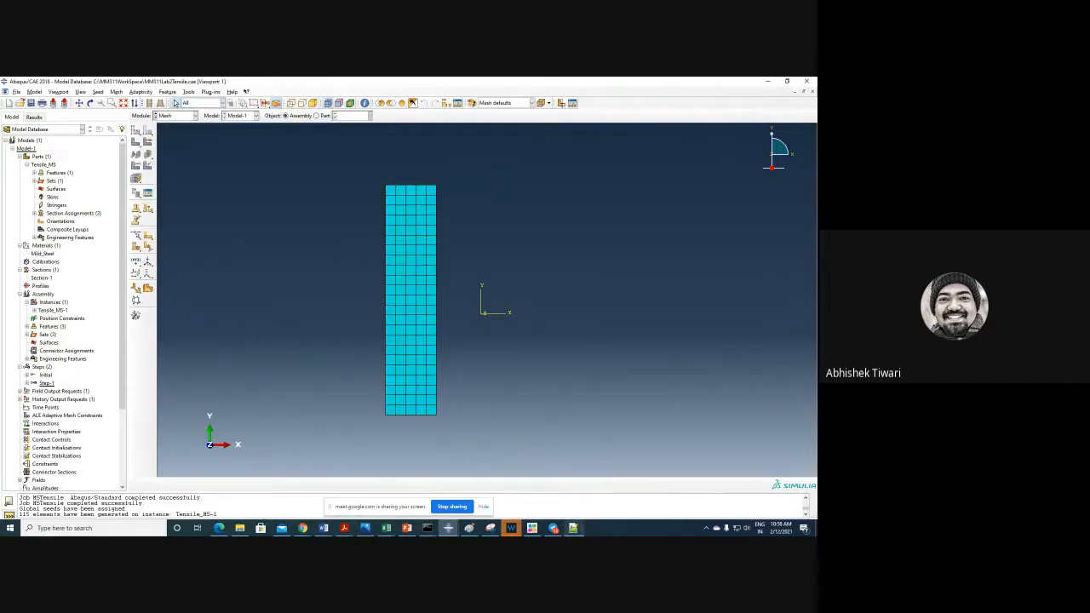
{"action": "left_click", "coordinate": [574, 528]}
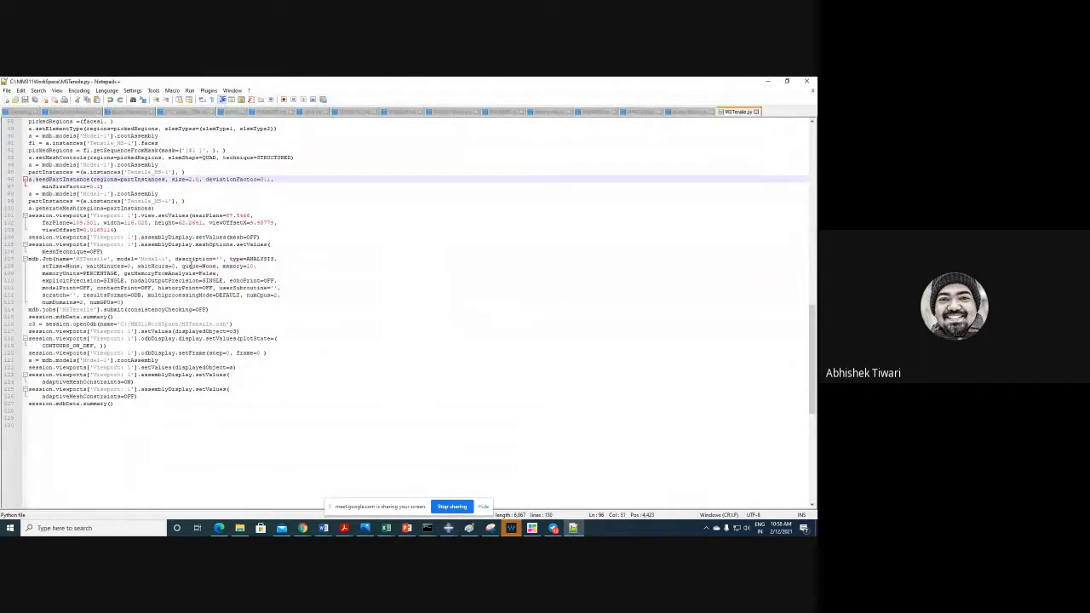
{"action": "left_click", "coordinate": [769, 82]}
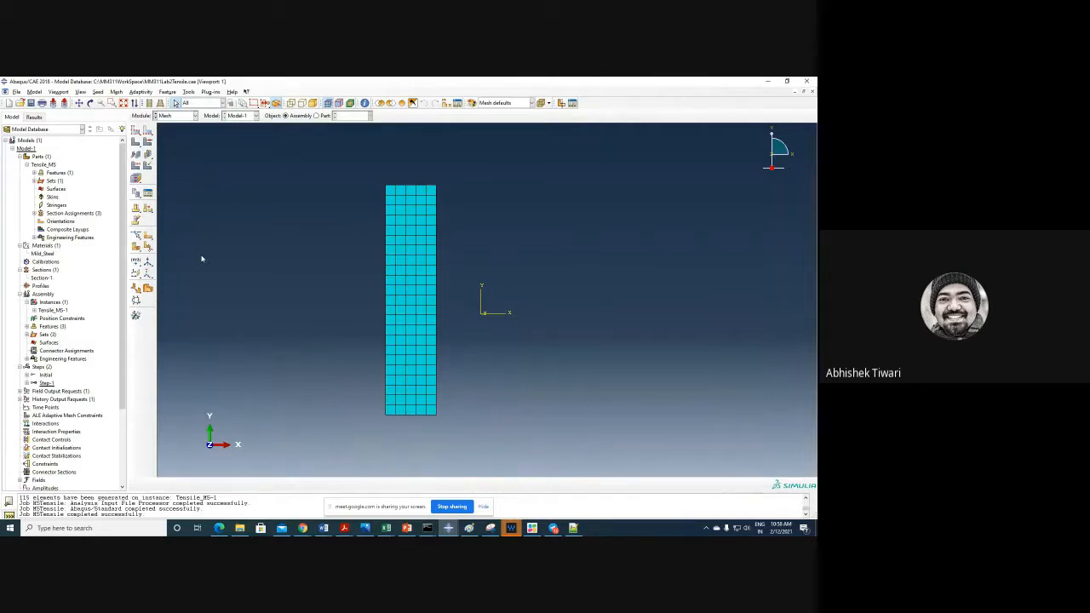
- Check the MSTensile job's status in the Job module's Job Manager and message log, and open its results
{"action": "left_click", "coordinate": [175, 115]}
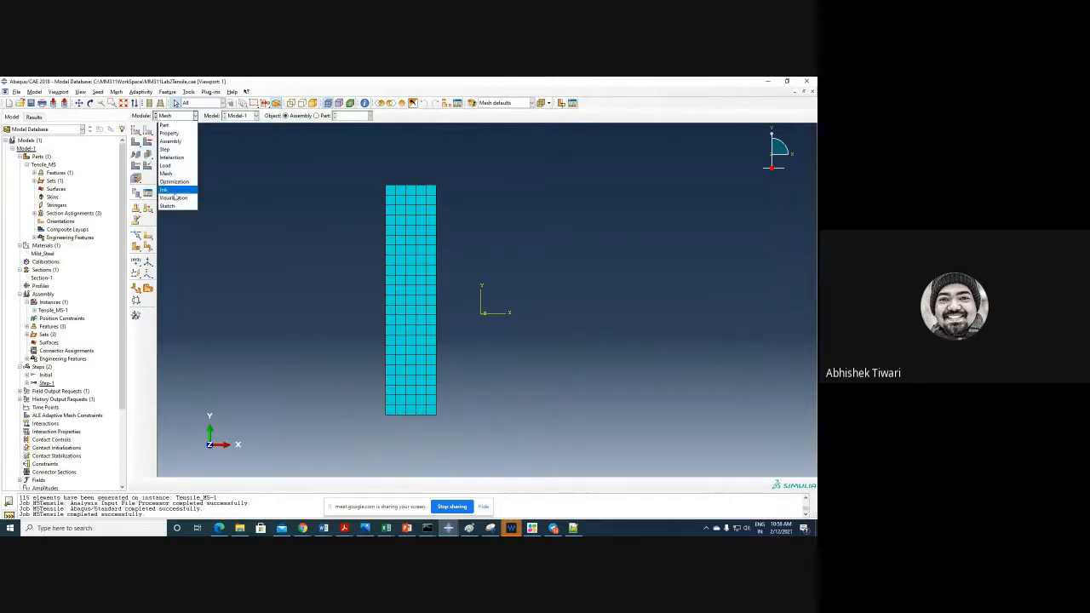
{"action": "left_click", "coordinate": [176, 192]}
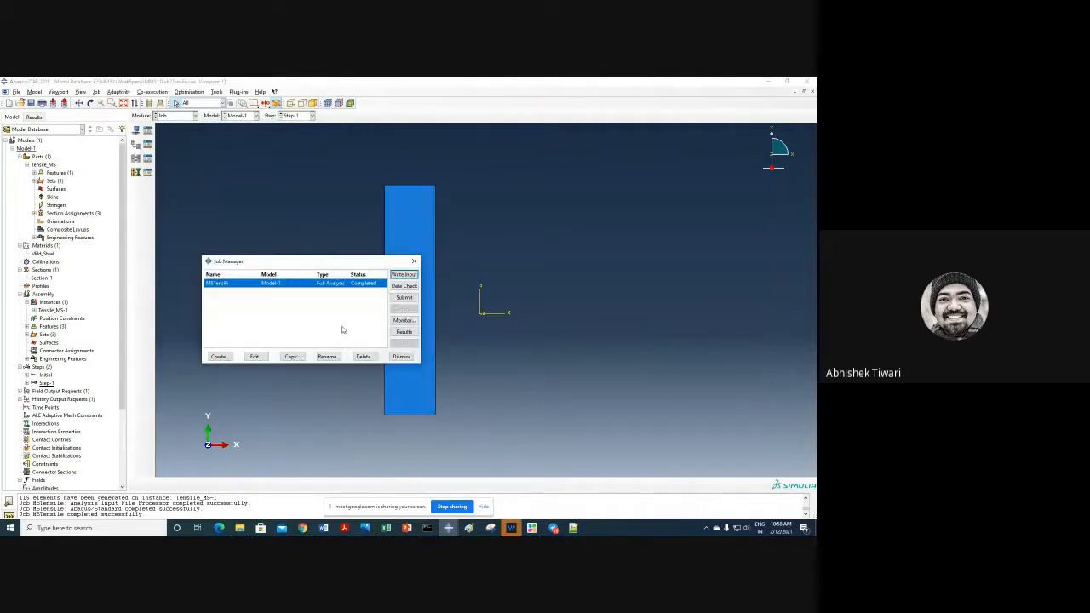
{"action": "left_click_drag", "start_coordinate": [149, 515], "coordinate": [24, 509]}
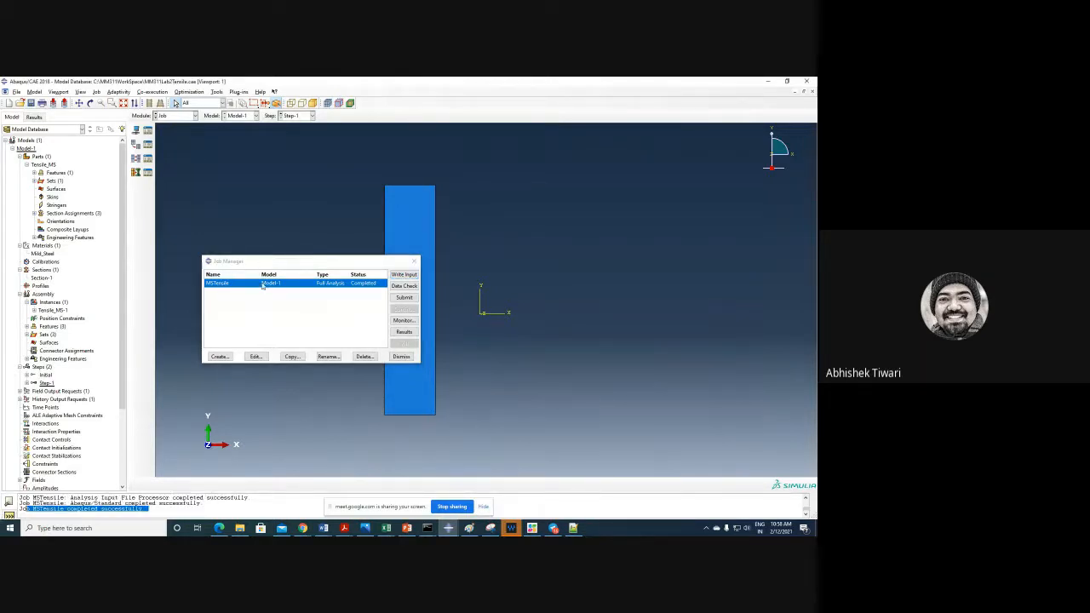
{"action": "left_click", "coordinate": [407, 335]}
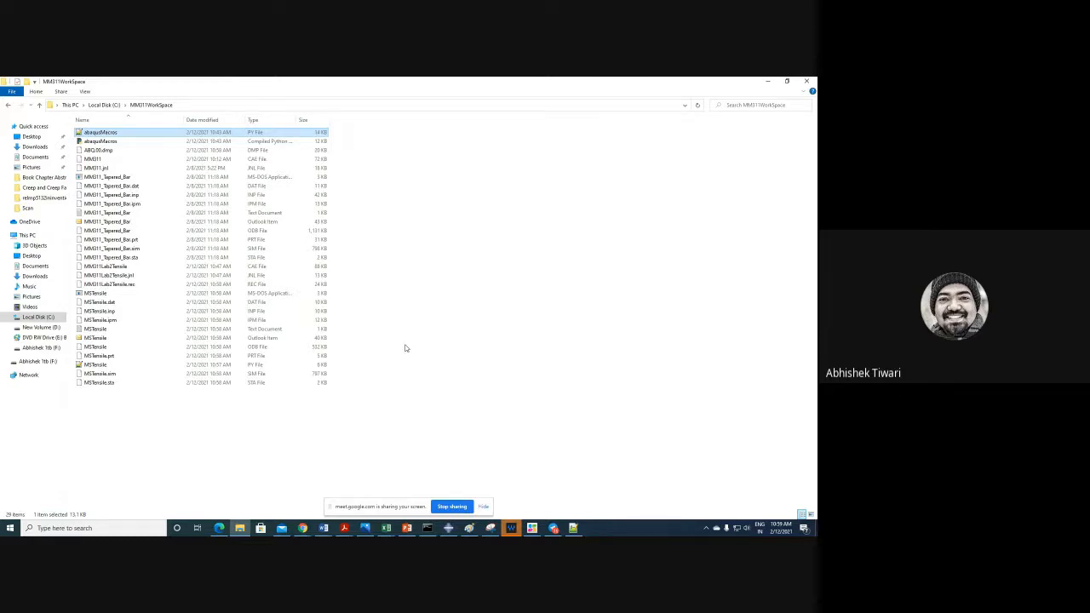
{"action": "left_click", "coordinate": [450, 508]}
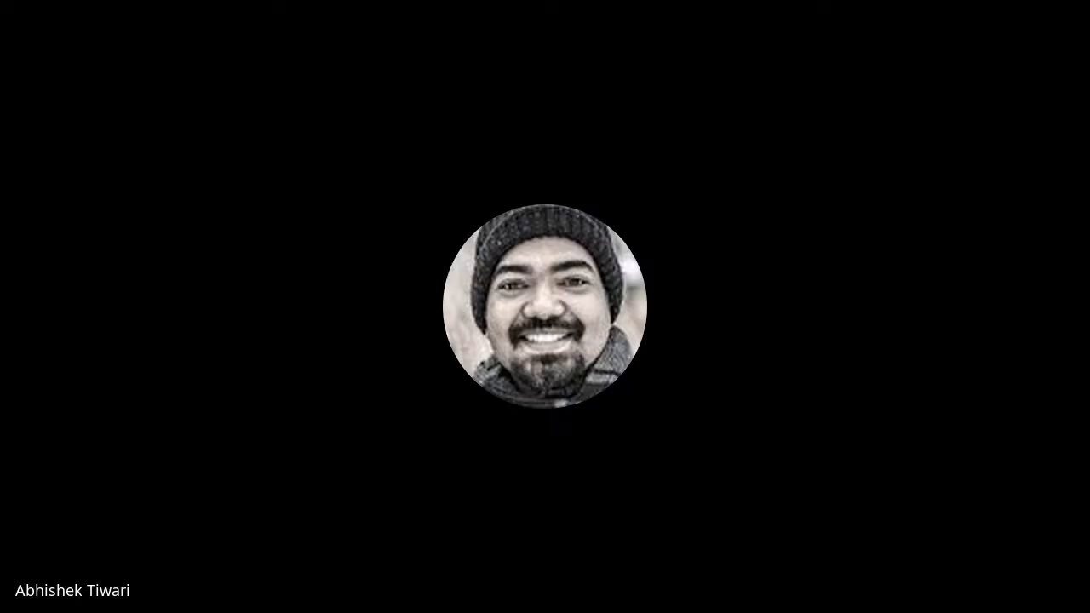